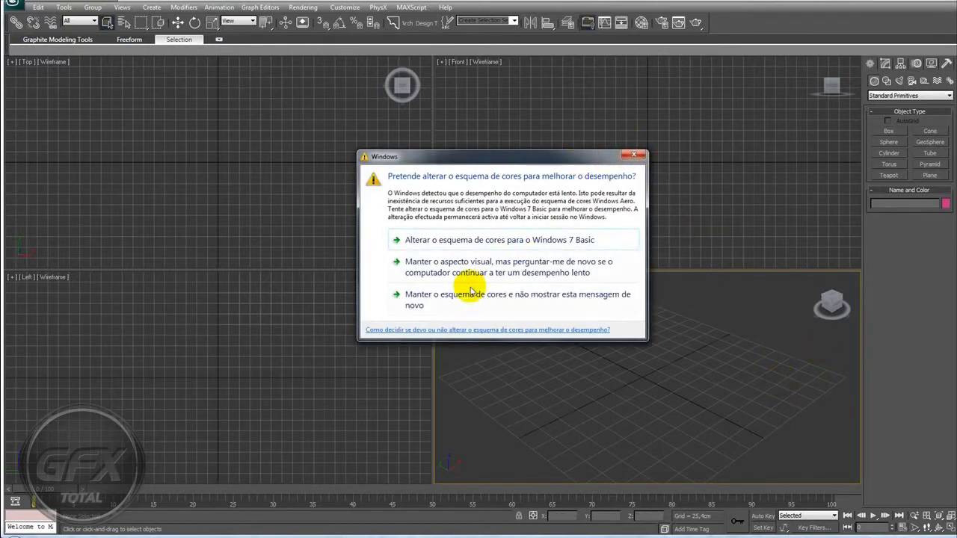
Keep the Windows colour scheme without further prompts and bring up the Referência drawing in Photoshop.
{"action": "left_click", "coordinate": [490, 298]}
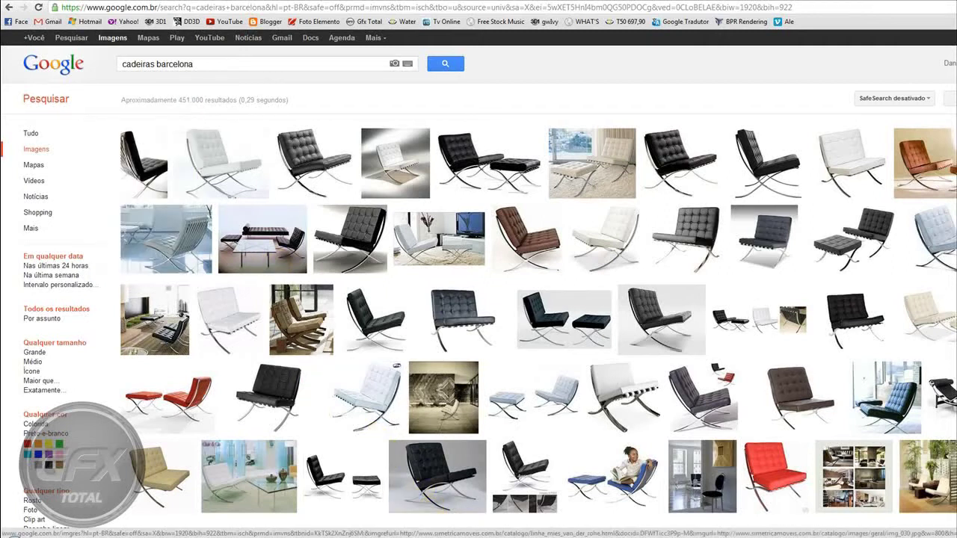
{"action": "left_click", "coordinate": [340, 497]}
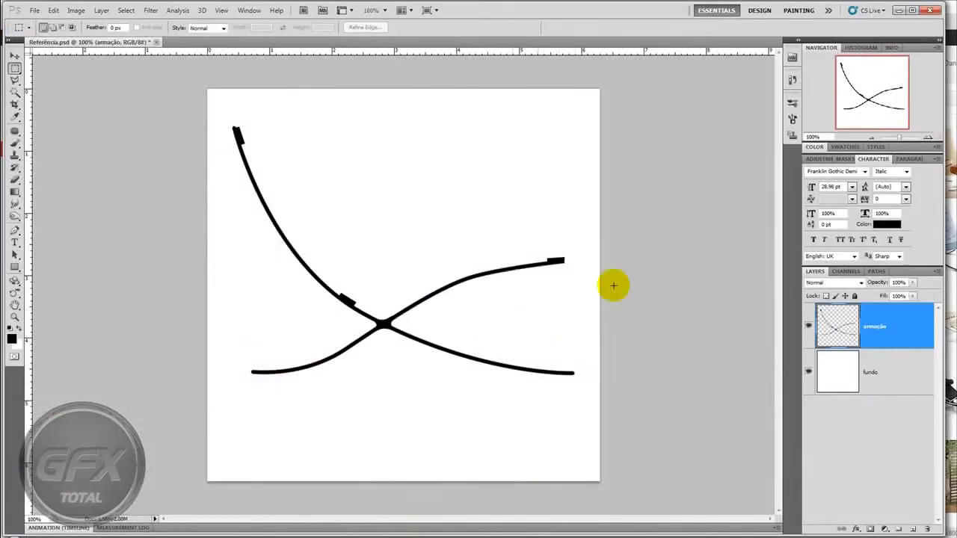
Toggle the armação layer off and on, then maximize the Left viewport in 3ds Max.
{"action": "left_click", "coordinate": [810, 328]}
{"action": "left_click", "coordinate": [810, 328]}
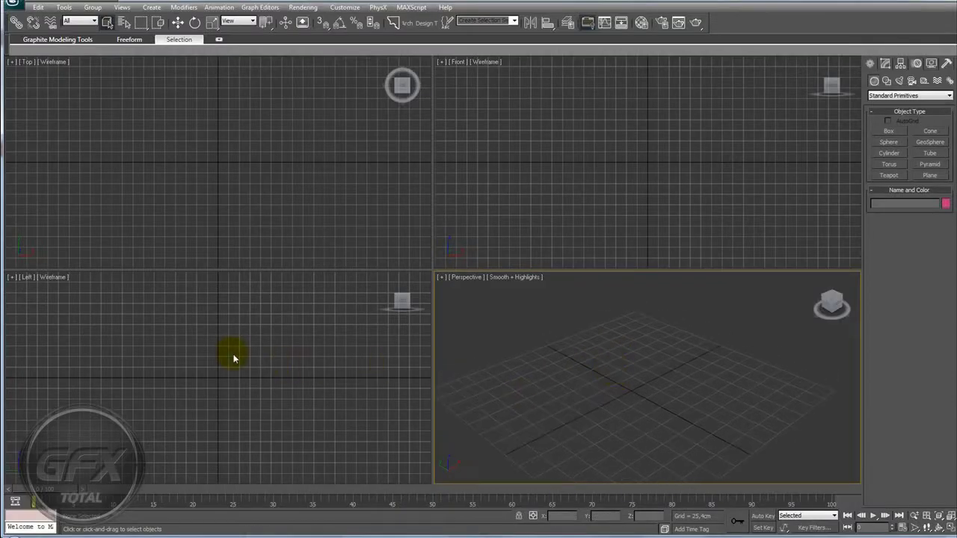
{"action": "left_click", "coordinate": [231, 353]}
{"action": "left_click", "coordinate": [951, 527]}
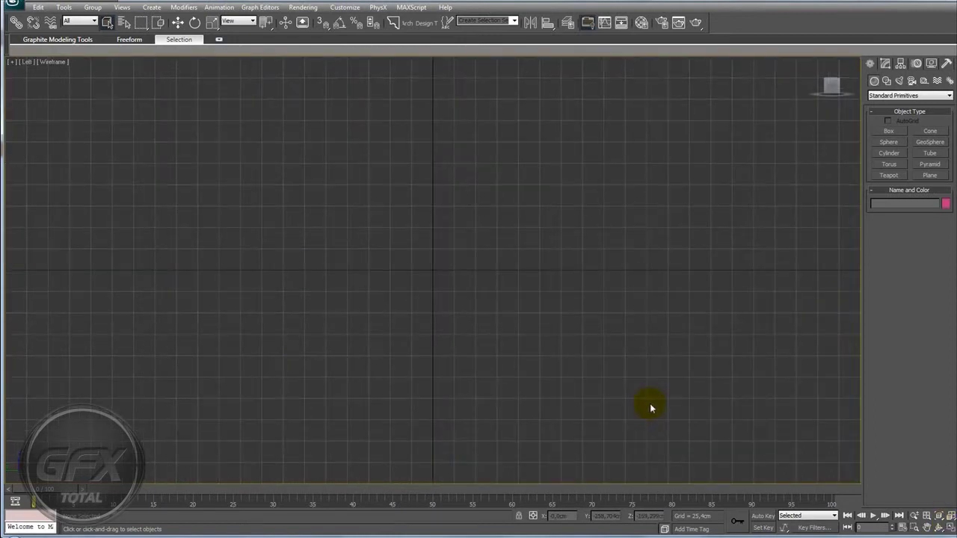
Draw a square plane, Plane01, in the Left view.
{"action": "left_click", "coordinate": [929, 175]}
{"action": "left_click_drag", "start_coordinate": [432, 187], "coordinate": [516, 341]}
{"action": "middle_click_drag", "start_coordinate": [485, 185], "coordinate": [471, 281]}
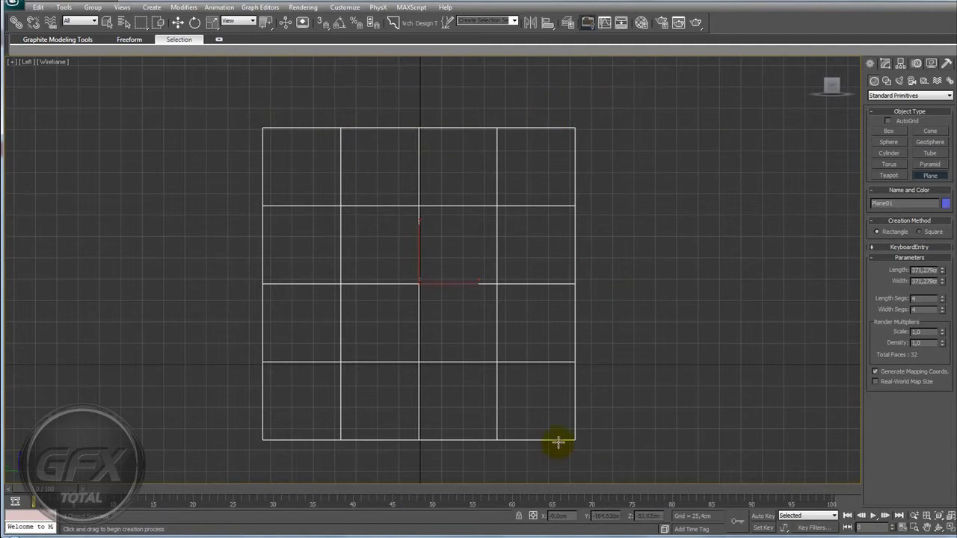
{"action": "scroll", "coordinate": [557, 352], "scroll_direction": "up", "scroll_amount": 3}
{"action": "scroll", "coordinate": [591, 374], "scroll_direction": "down", "scroll_amount": 3}
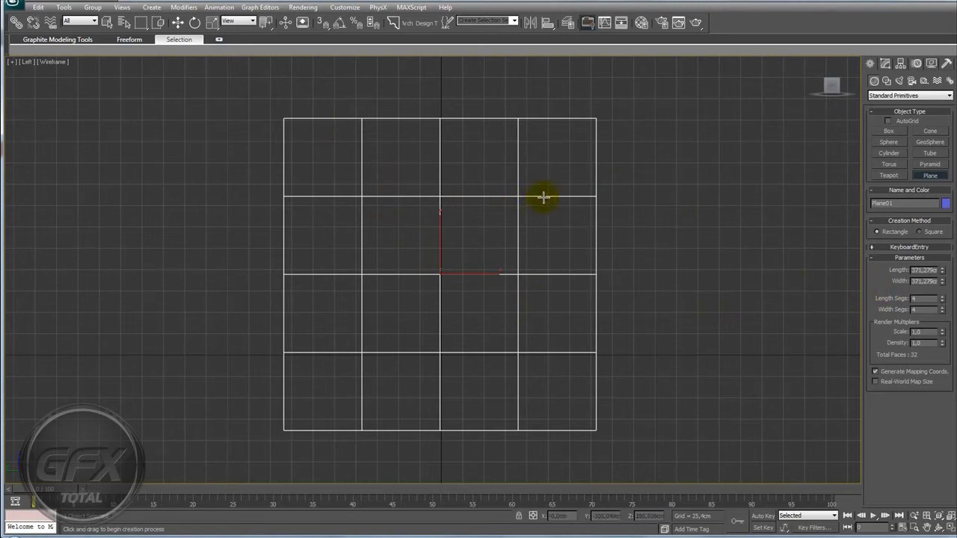
{"action": "middle_click_drag", "start_coordinate": [628, 259], "coordinate": [650, 256]}
Set the plane's length and width segments to 1 and display it shaded.
{"action": "left_click", "coordinate": [885, 63]}
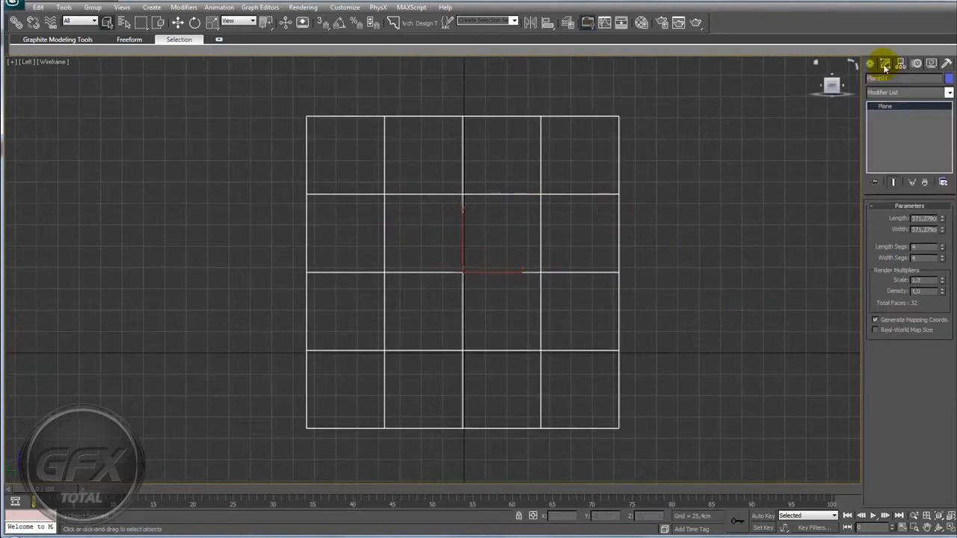
{"action": "right_click", "coordinate": [942, 249]}
{"action": "right_click", "coordinate": [942, 259]}
{"action": "middle_click_drag", "start_coordinate": [637, 284], "coordinate": [651, 291]}
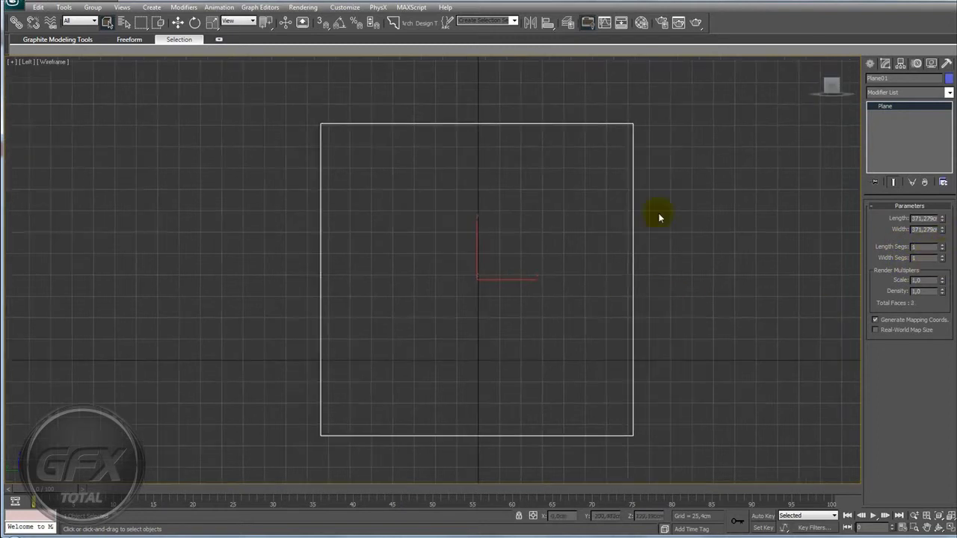
{"action": "middle_click_drag", "start_coordinate": [559, 285], "coordinate": [548, 286]}
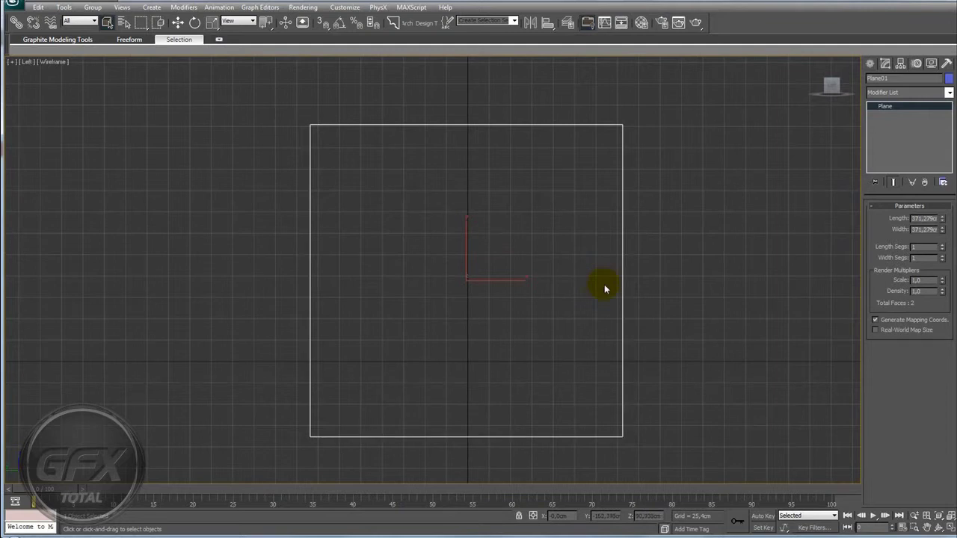
{"action": "key", "text": "F3"}
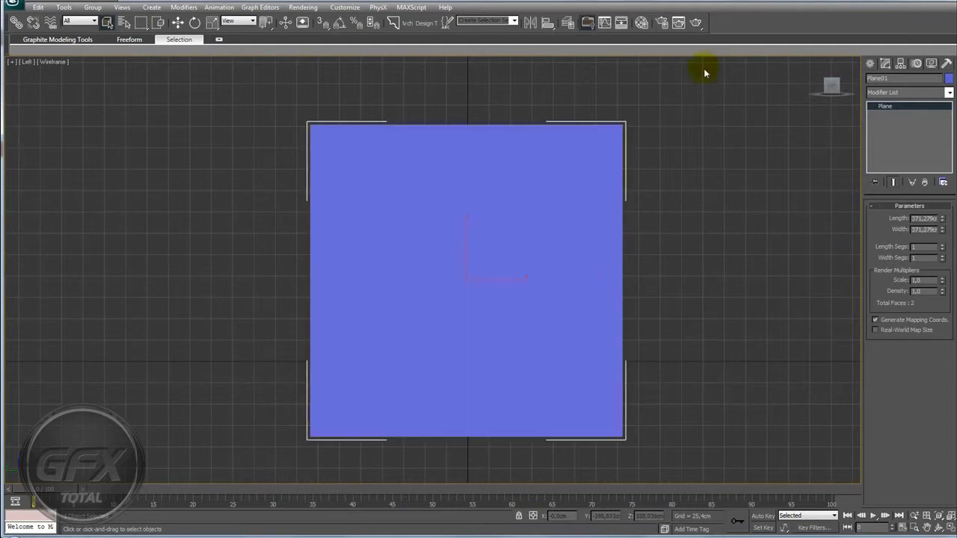
Assign the first Material Editor slot to Plane01.
{"action": "left_click", "coordinate": [641, 22]}
{"action": "left_click_drag", "start_coordinate": [767, 66], "coordinate": [799, 74]}
{"action": "left_click_drag", "start_coordinate": [754, 114], "coordinate": [483, 205]}
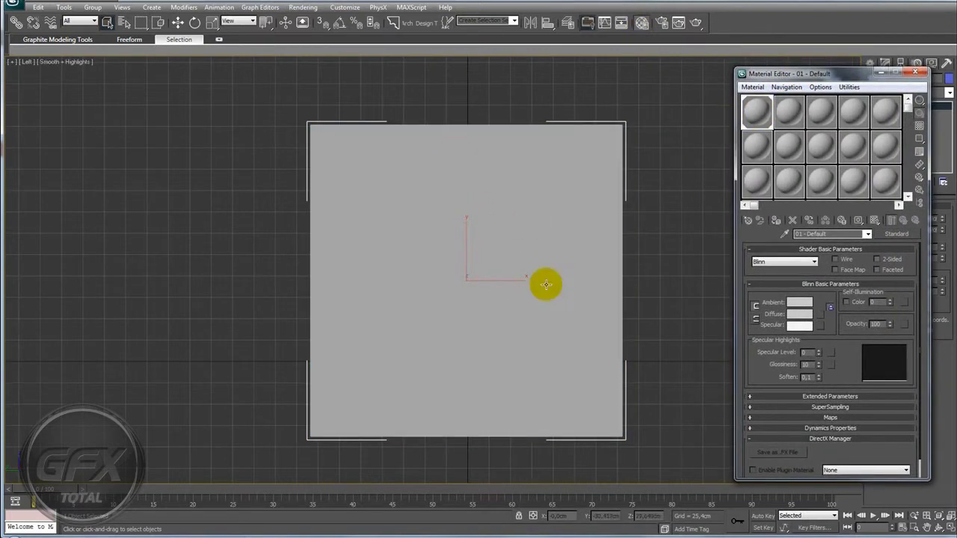
{"action": "middle_click_drag", "start_coordinate": [546, 284], "coordinate": [461, 250]}
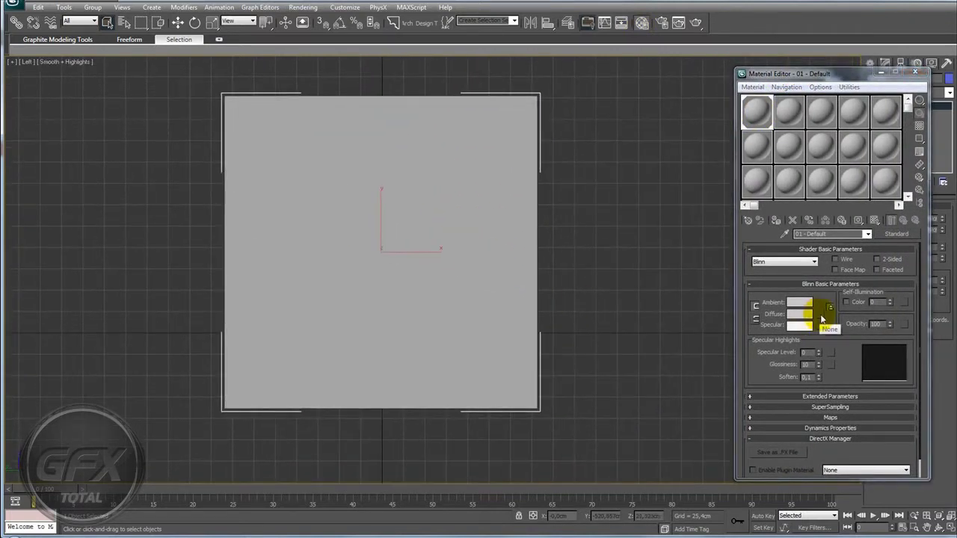
Set the material's diffuse map to Bitmap Referência.psd and show it in the viewport.
{"action": "left_click", "coordinate": [822, 318]}
{"action": "double_click", "coordinate": [536, 119]}
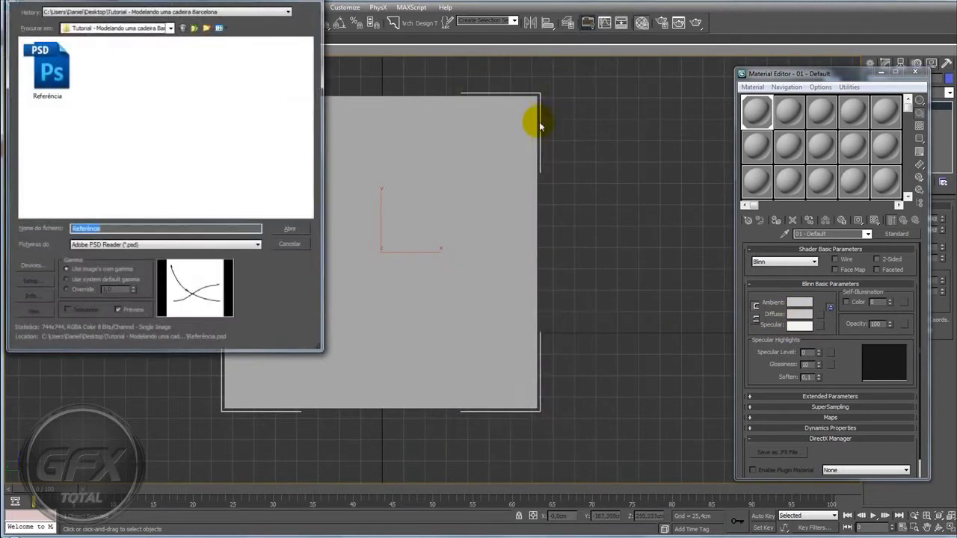
{"action": "left_click_drag", "start_coordinate": [224, 8], "coordinate": [598, 54]}
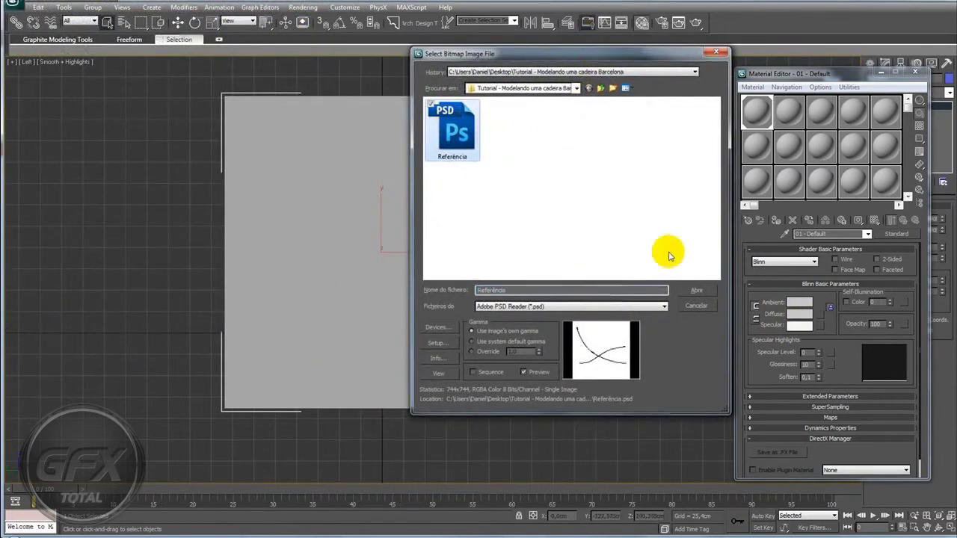
{"action": "left_click", "coordinate": [695, 290]}
{"action": "left_click", "coordinate": [542, 318]}
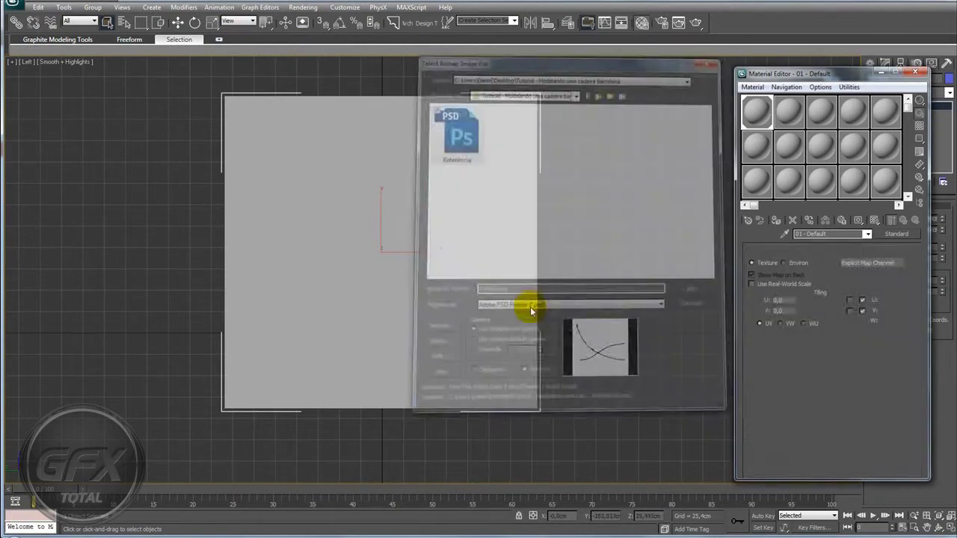
{"action": "left_click", "coordinate": [876, 222]}
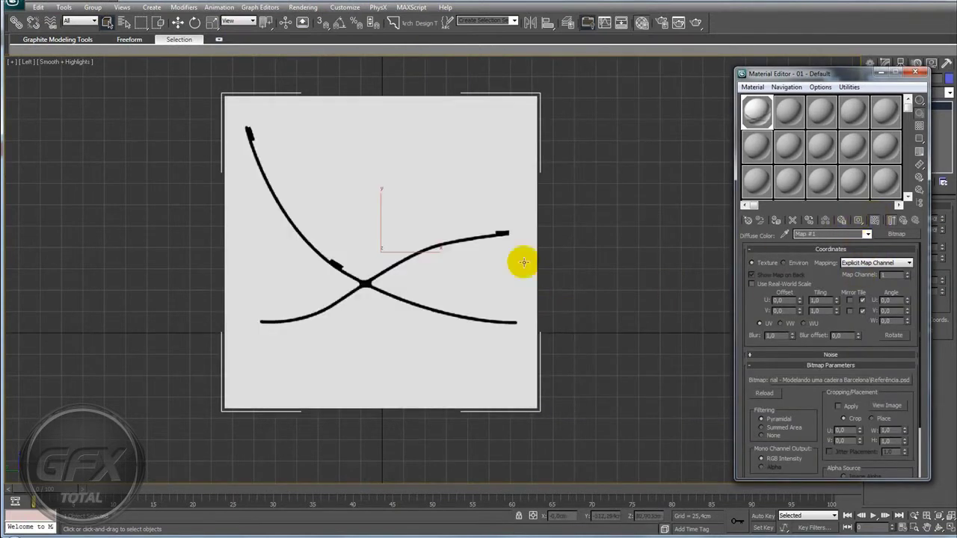
{"action": "middle_click_drag", "start_coordinate": [511, 253], "coordinate": [531, 269]}
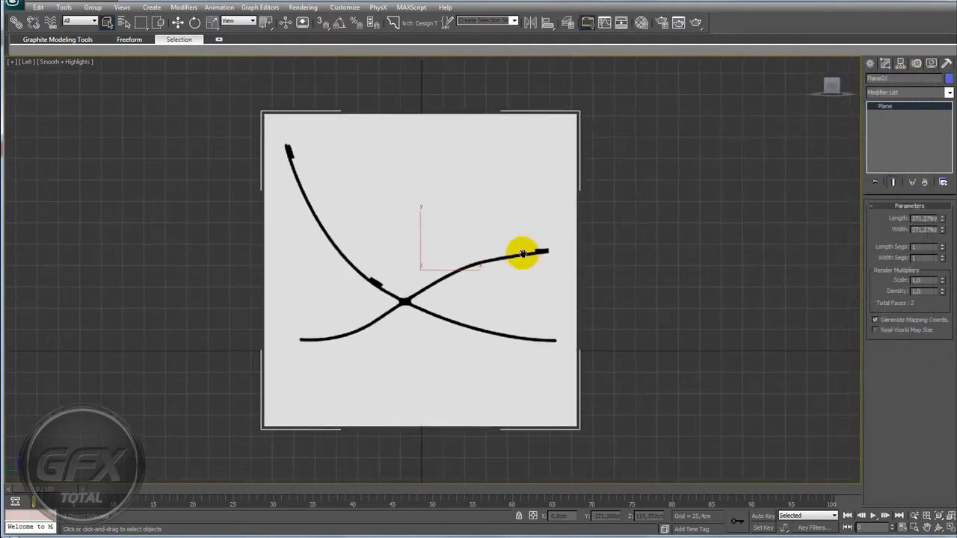
Move the reference plane to the left in the Perspective view.
{"action": "scroll", "coordinate": [523, 251], "scroll_direction": "up", "scroll_amount": 5}
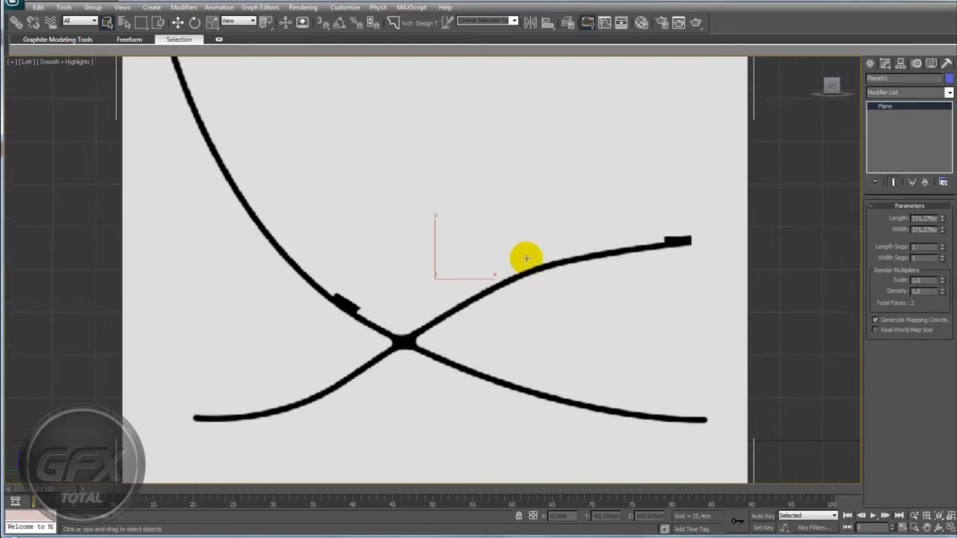
{"action": "scroll", "coordinate": [518, 259], "scroll_direction": "down", "scroll_amount": 2}
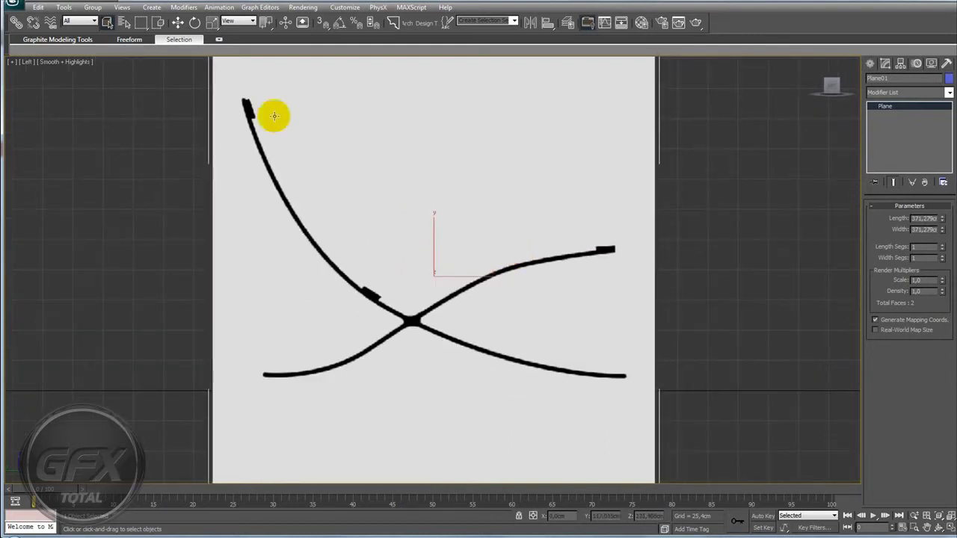
{"action": "middle_click_drag", "start_coordinate": [405, 308], "coordinate": [442, 320]}
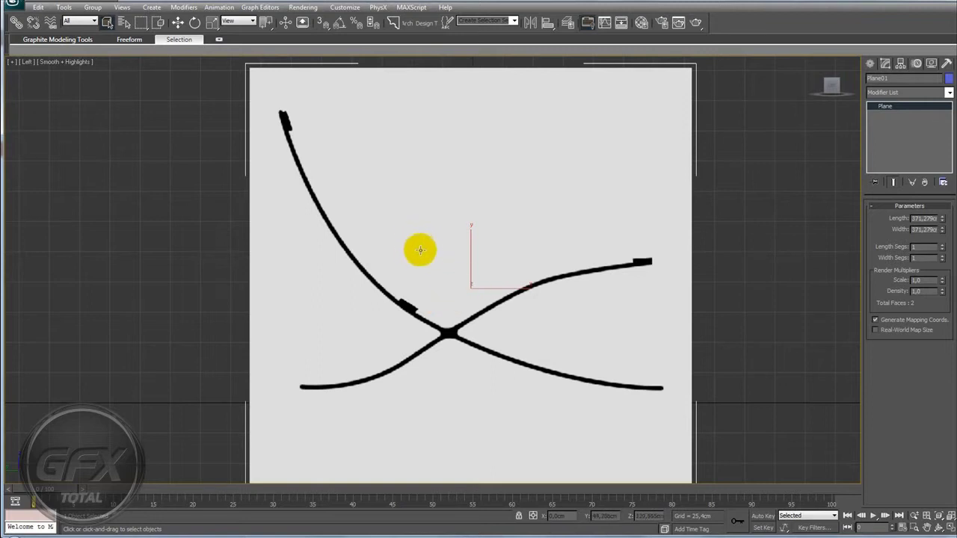
{"action": "key", "text": "p"}
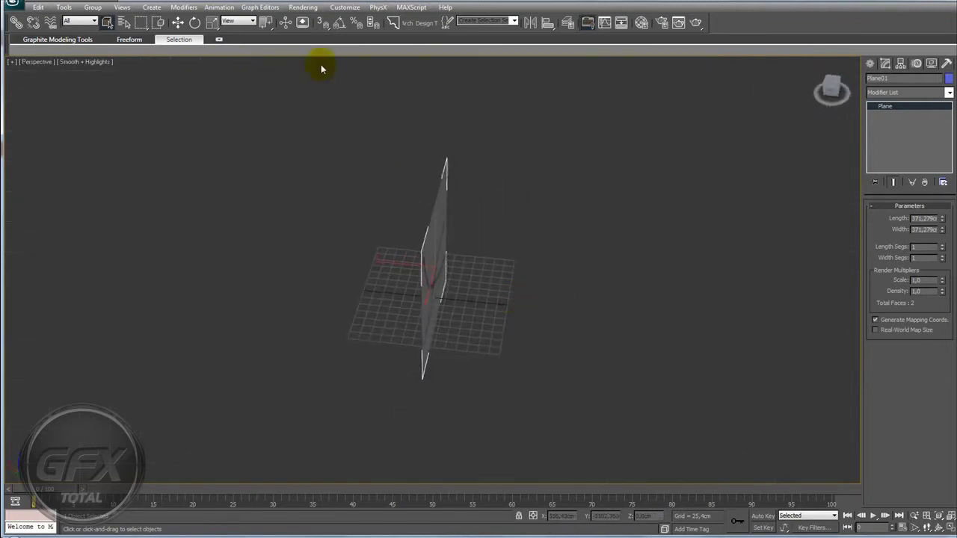
{"action": "left_click", "coordinate": [178, 22]}
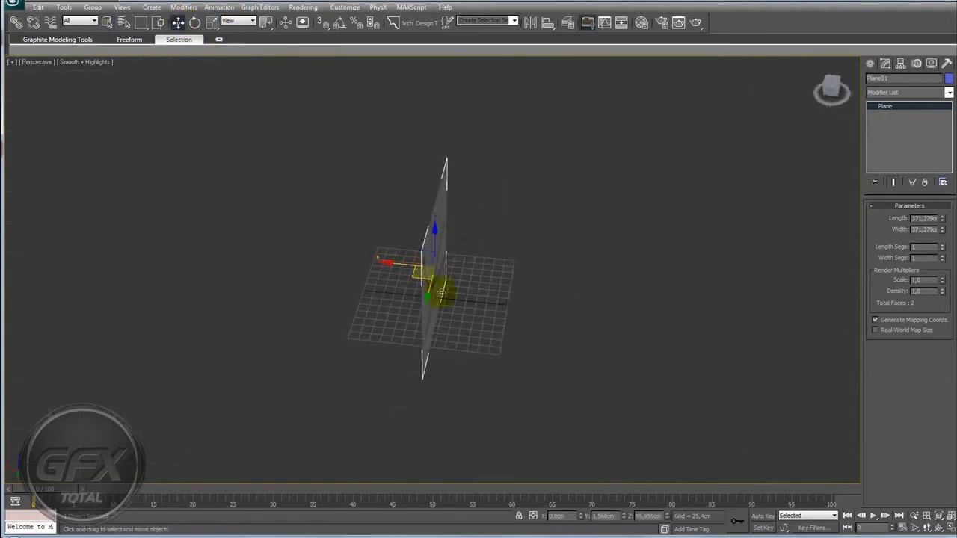
{"action": "left_click_drag", "start_coordinate": [400, 266], "coordinate": [73, 216]}
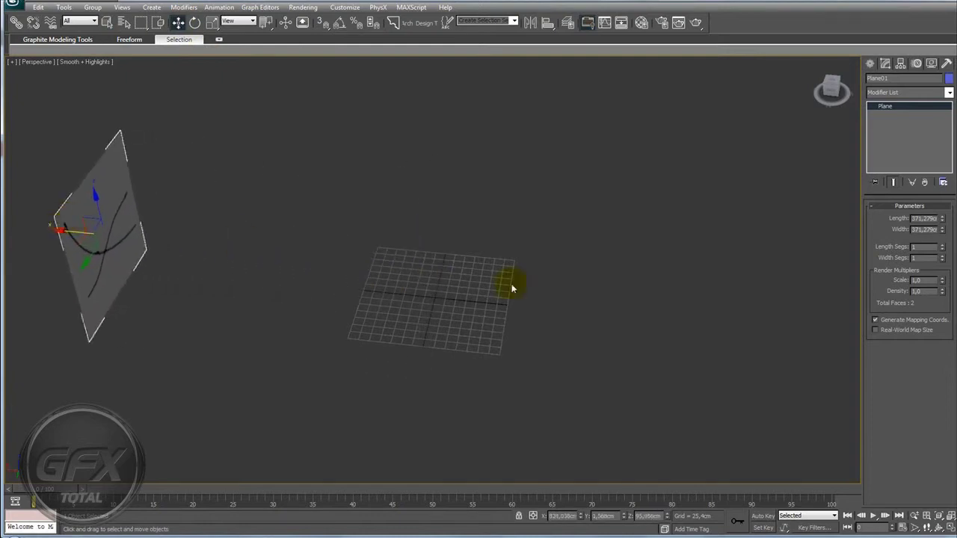
Return to the Left view and hide the viewport grid.
{"action": "mouse_move", "coordinate": [421, 277]}
{"action": "middle_mouse_down", "text": "alt"}
{"action": "mouse_move", "coordinate": [433, 257]}
{"action": "mouse_move", "coordinate": [452, 259]}
{"action": "middle_mouse_up", "text": "alt"}
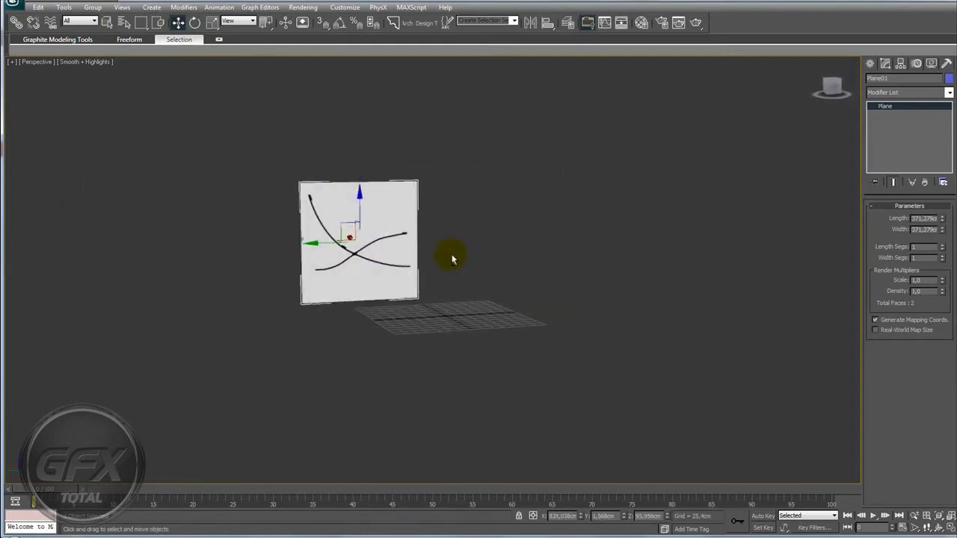
{"action": "key", "text": "l"}
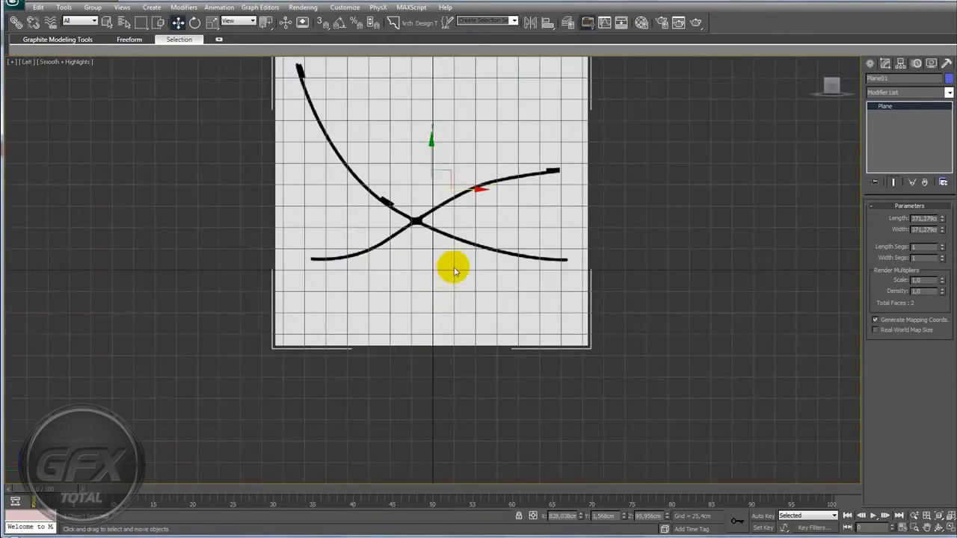
{"action": "scroll", "coordinate": [435, 301], "scroll_direction": "up", "scroll_amount": 3}
{"action": "scroll", "coordinate": [441, 310], "scroll_direction": "down", "scroll_amount": 2}
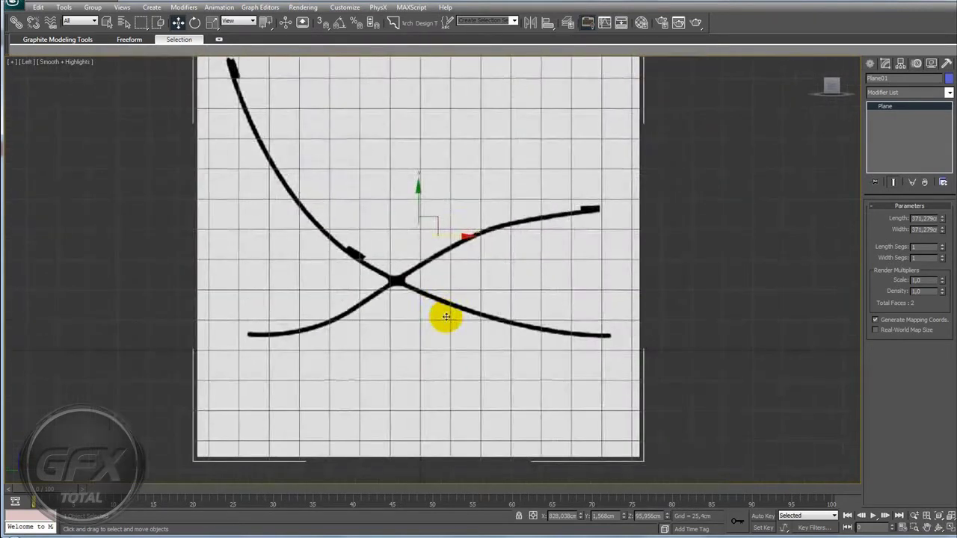
{"action": "mouse_move", "coordinate": [381, 264]}
{"action": "middle_mouse_down"}
{"action": "mouse_move", "coordinate": [459, 284]}
{"action": "mouse_move", "coordinate": [434, 299]}
{"action": "mouse_move", "coordinate": [465, 300]}
{"action": "mouse_move", "coordinate": [486, 336]}
{"action": "mouse_move", "coordinate": [460, 335]}
{"action": "mouse_move", "coordinate": [501, 368]}
{"action": "middle_mouse_up"}
{"action": "key", "text": "g"}
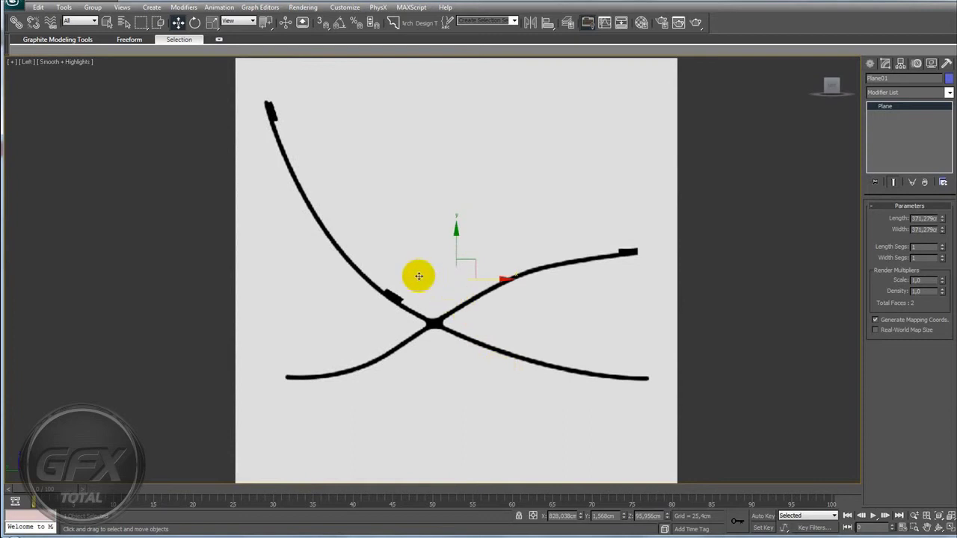
{"action": "scroll", "coordinate": [414, 282], "scroll_direction": "up", "scroll_amount": 2}
{"action": "scroll", "coordinate": [415, 283], "scroll_direction": "down", "scroll_amount": 2}
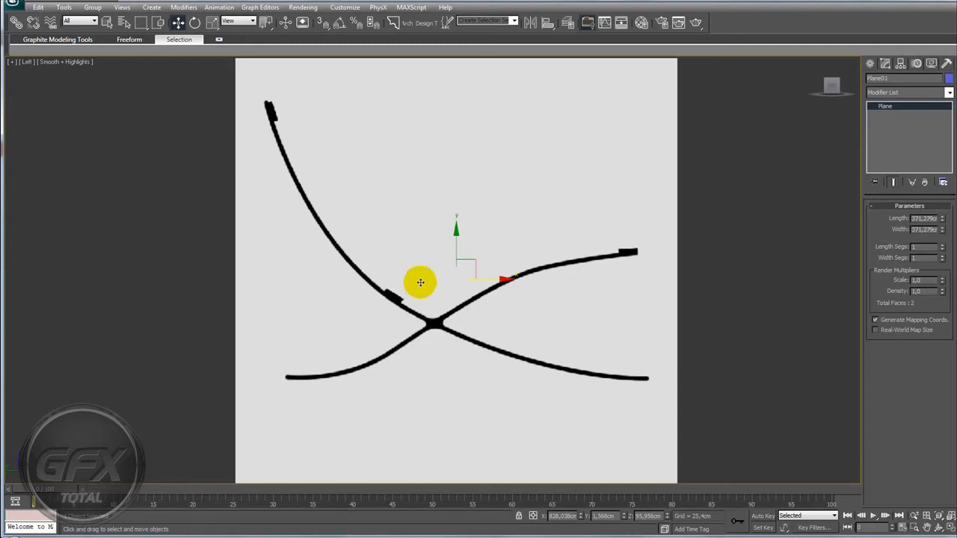
Trace the descending leg curve with a Bezier line from its top end to the lower right tip.
{"action": "middle_click_drag", "start_coordinate": [406, 219], "coordinate": [401, 226]}
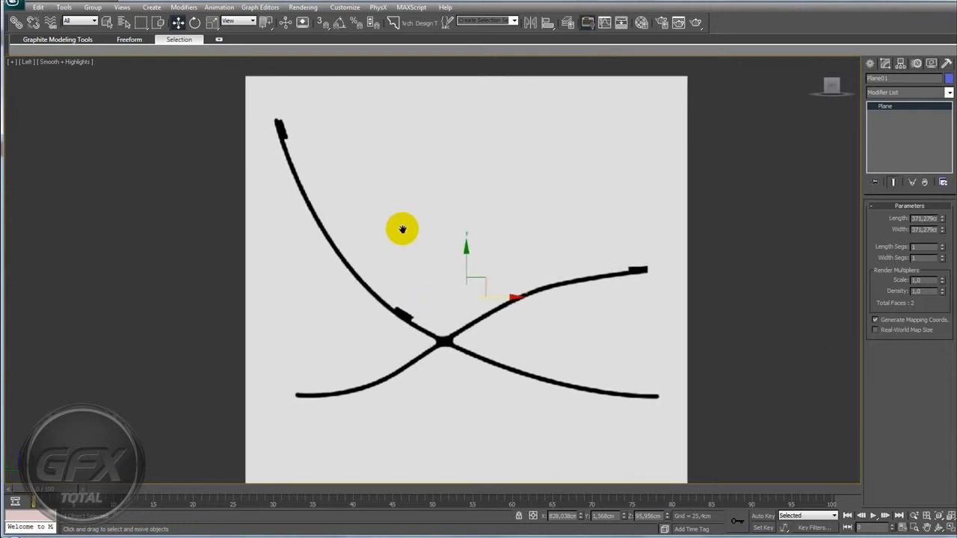
{"action": "left_click", "coordinate": [871, 65]}
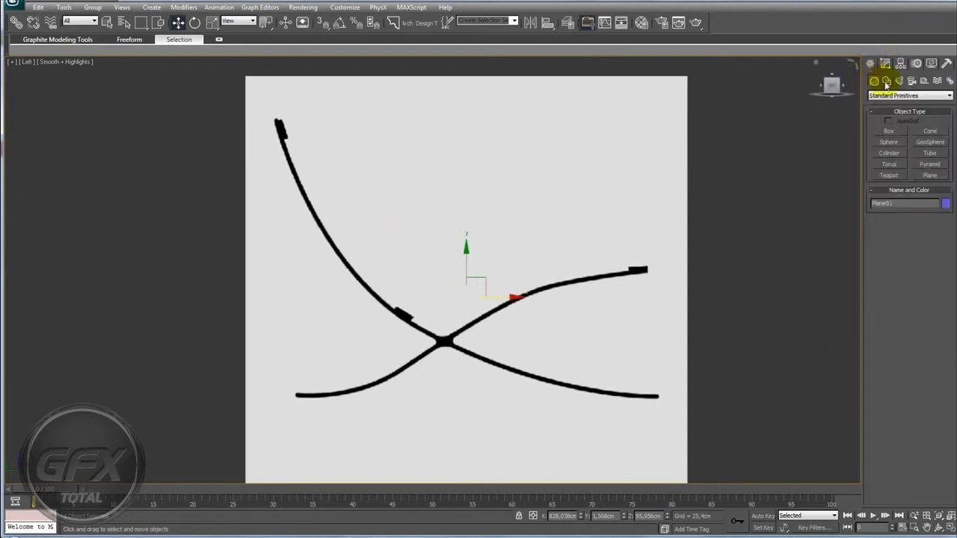
{"action": "left_click", "coordinate": [886, 81]}
{"action": "left_click", "coordinate": [889, 139]}
{"action": "middle_click_drag", "start_coordinate": [425, 156], "coordinate": [385, 207]}
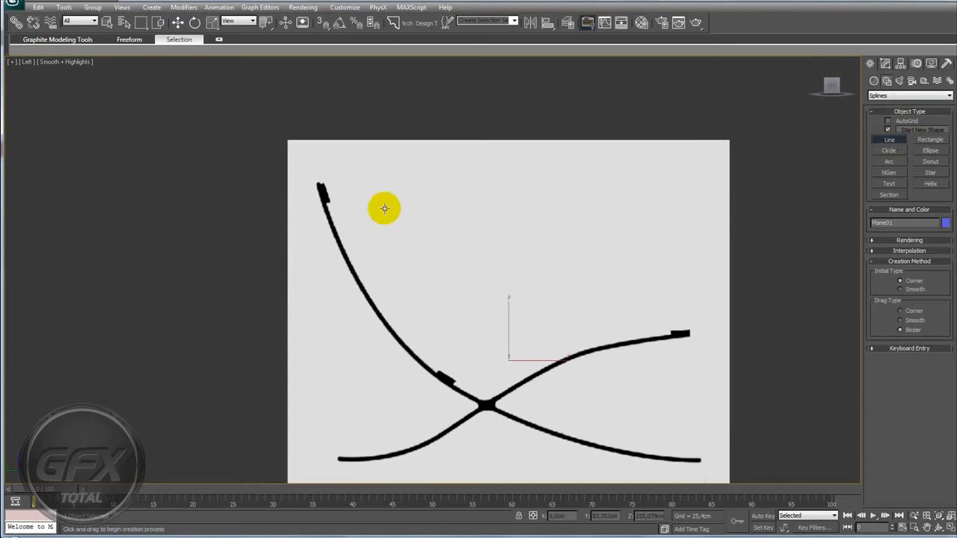
{"action": "left_click", "coordinate": [317, 183]}
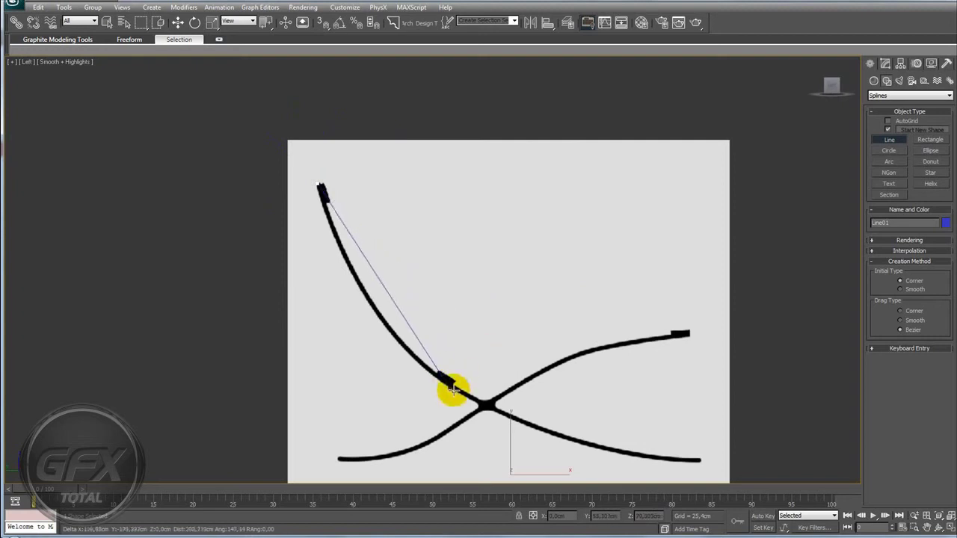
{"action": "mouse_move", "coordinate": [462, 391]}
{"action": "left_mouse_down"}
{"action": "mouse_move", "coordinate": [349, 351]}
{"action": "mouse_move", "coordinate": [581, 441]}
{"action": "left_mouse_up"}
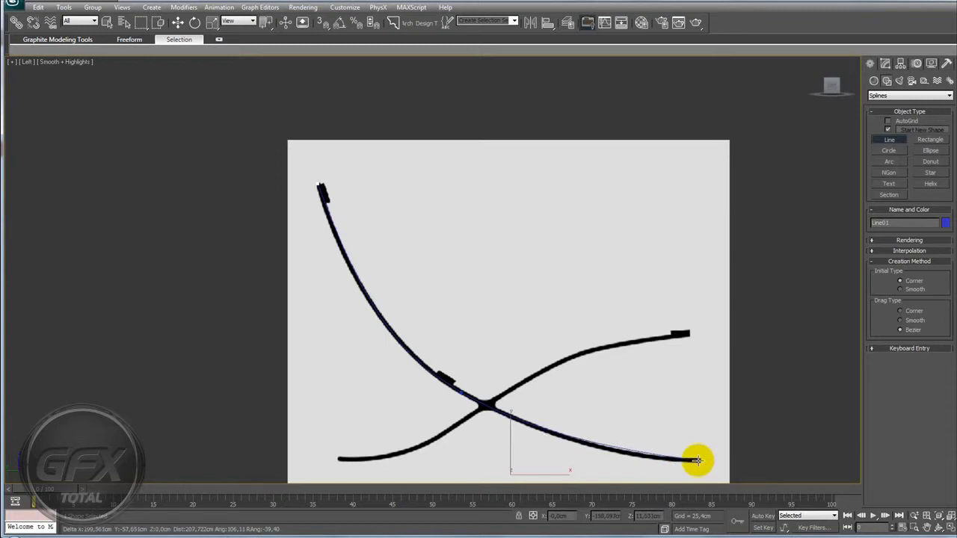
{"action": "left_click_drag", "start_coordinate": [696, 461], "coordinate": [718, 456]}
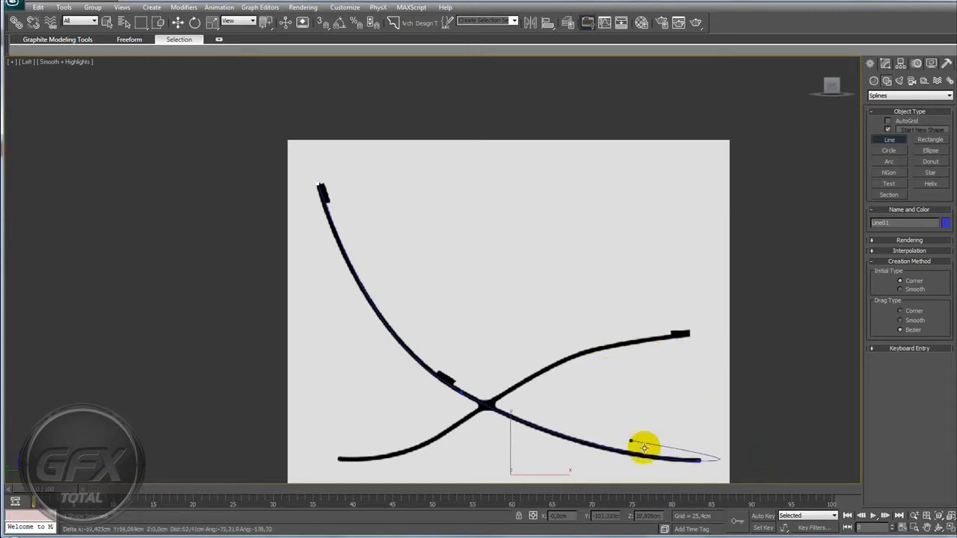
{"action": "left_click_drag", "start_coordinate": [656, 354], "coordinate": [687, 303]}
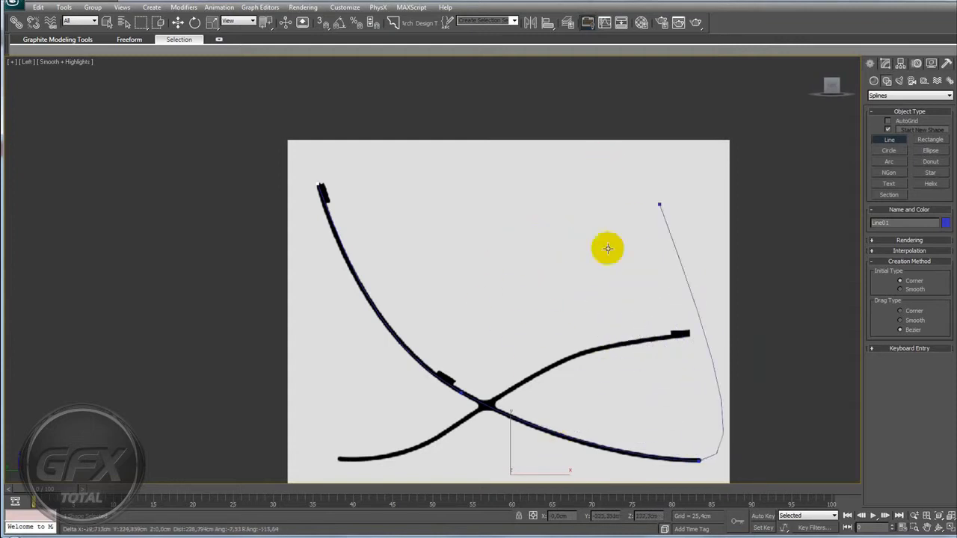
{"action": "right_click", "coordinate": [705, 283]}
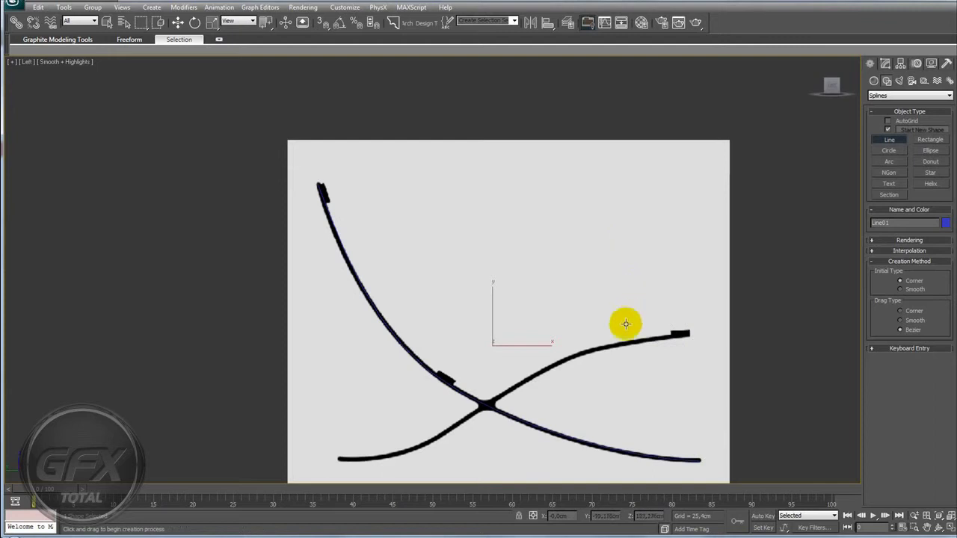
Toggle wireframe and shaded display to check Line01 against the reference image.
{"action": "middle_click_drag", "start_coordinate": [625, 325], "coordinate": [581, 229]}
{"action": "key", "text": "F3"}
{"action": "scroll", "coordinate": [470, 259], "scroll_direction": "up", "scroll_amount": 2}
{"action": "scroll", "coordinate": [422, 302], "scroll_direction": "down", "scroll_amount": 2}
{"action": "key", "text": "F3"}
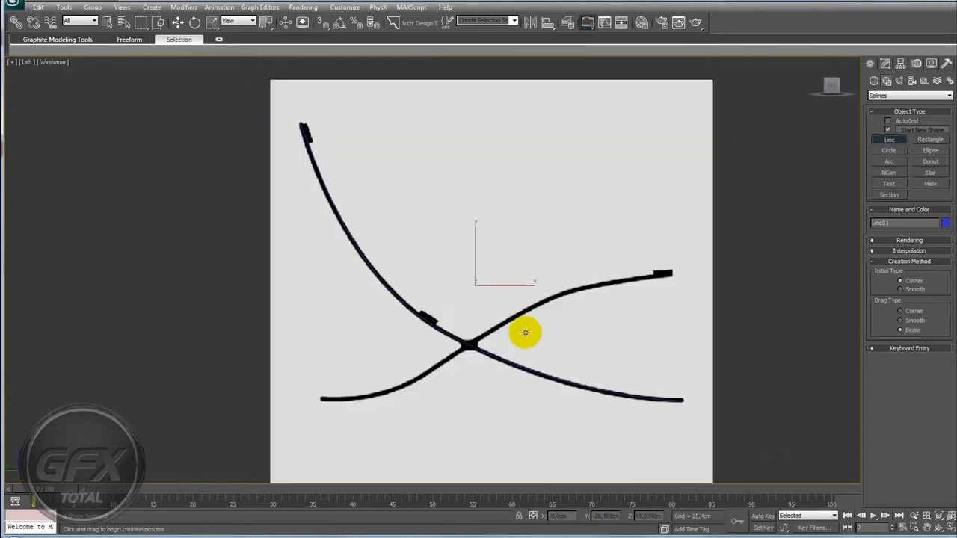
{"action": "middle_click_drag", "start_coordinate": [524, 331], "coordinate": [492, 295]}
Trace the rising curve through the centre intersection as a second line, Line02.
{"action": "left_click", "coordinate": [289, 385]}
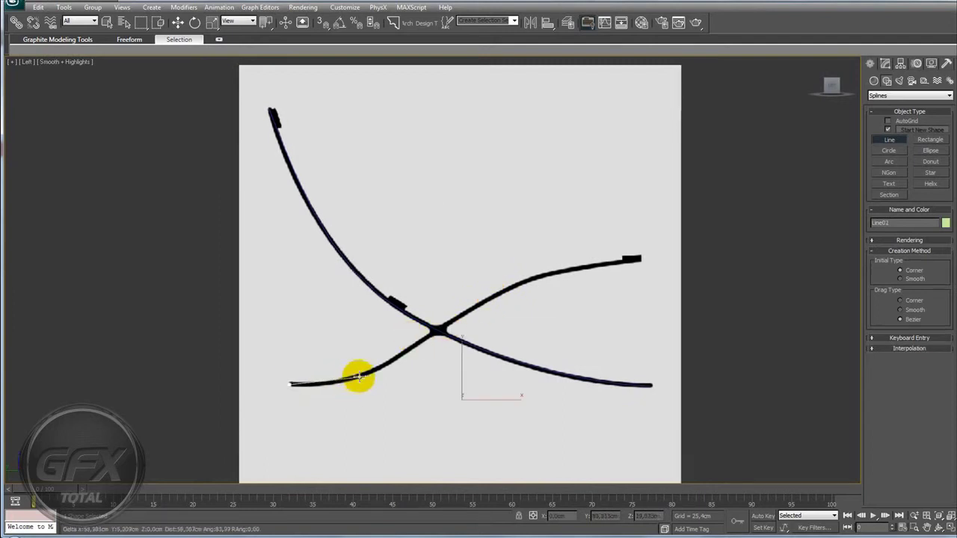
{"action": "left_click_drag", "start_coordinate": [362, 376], "coordinate": [384, 364]}
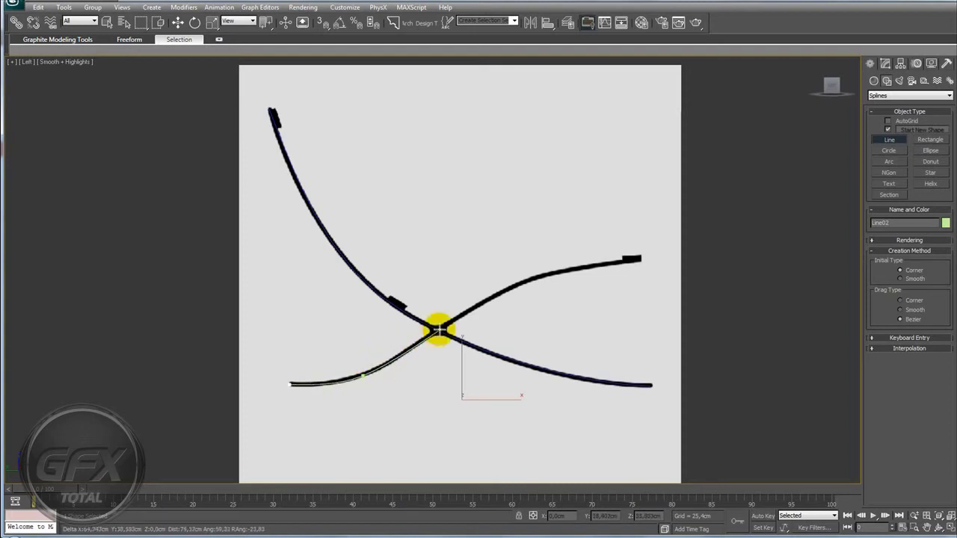
{"action": "left_click_drag", "start_coordinate": [447, 323], "coordinate": [499, 295]}
{"action": "left_click", "coordinate": [547, 275]}
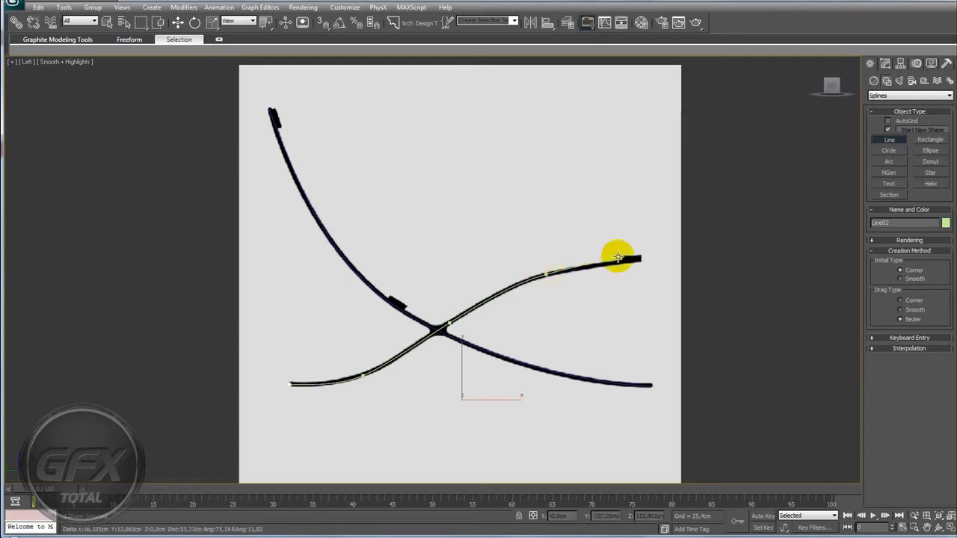
{"action": "left_click", "coordinate": [641, 259]}
{"action": "right_click", "coordinate": [641, 260]}
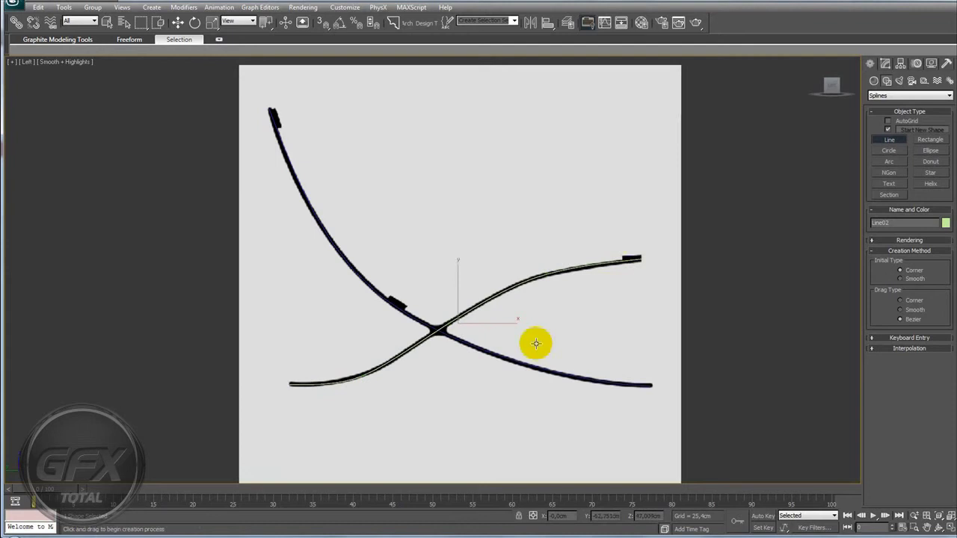
Make the reference plane see-through and switch to Perspective with edged faces.
{"action": "middle_click_drag", "start_coordinate": [534, 342], "coordinate": [573, 335]}
{"action": "key", "text": "alt+x"}
{"action": "key", "text": "F3"}
{"action": "mouse_move", "coordinate": [547, 367]}
{"action": "middle_mouse_down"}
{"action": "mouse_move", "coordinate": [513, 367]}
{"action": "mouse_move", "coordinate": [474, 386]}
{"action": "mouse_move", "coordinate": [502, 367]}
{"action": "mouse_move", "coordinate": [449, 370]}
{"action": "middle_mouse_up"}
{"action": "key", "text": "p"}
{"action": "scroll", "coordinate": [511, 377], "scroll_direction": "down", "scroll_amount": 3}
{"action": "scroll", "coordinate": [478, 380], "scroll_direction": "up", "scroll_amount": 2}
{"action": "key", "text": "F4"}
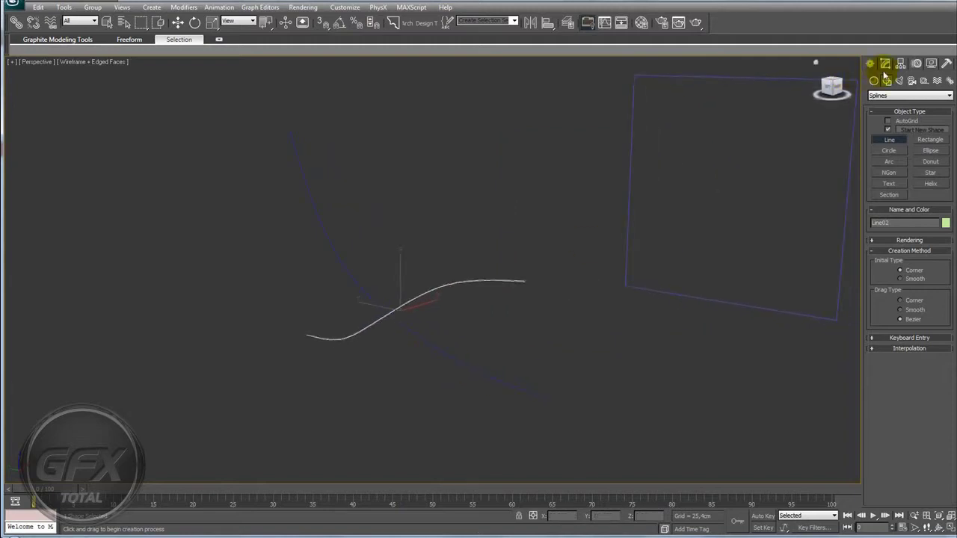
Attach Line01 to Line02 using Geometry > Attach.
{"action": "left_click", "coordinate": [887, 67]}
{"action": "mouse_move", "coordinate": [606, 240]}
{"action": "middle_mouse_down", "text": "alt"}
{"action": "mouse_move", "coordinate": [556, 299]}
{"action": "mouse_move", "coordinate": [533, 305]}
{"action": "middle_mouse_up", "text": "alt"}
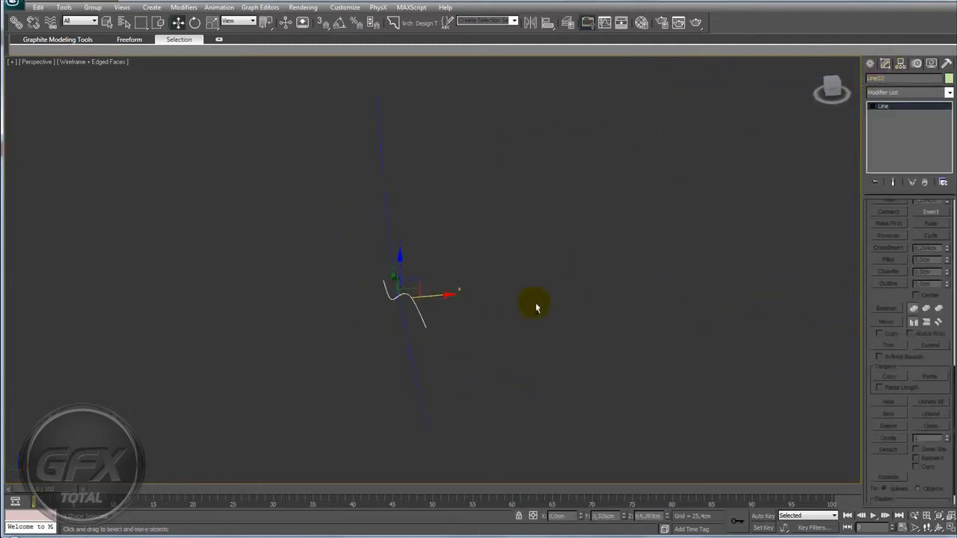
{"action": "mouse_move", "coordinate": [411, 283]}
{"action": "middle_mouse_down", "text": "alt"}
{"action": "mouse_move", "coordinate": [465, 307]}
{"action": "mouse_move", "coordinate": [396, 265]}
{"action": "middle_mouse_up", "text": "alt"}
{"action": "mouse_move", "coordinate": [499, 327]}
{"action": "middle_mouse_down", "text": "alt"}
{"action": "mouse_move", "coordinate": [438, 316]}
{"action": "mouse_move", "coordinate": [548, 286]}
{"action": "mouse_move", "coordinate": [519, 327]}
{"action": "mouse_move", "coordinate": [464, 311]}
{"action": "mouse_move", "coordinate": [521, 309]}
{"action": "mouse_move", "coordinate": [521, 342]}
{"action": "middle_mouse_up", "text": "alt"}
{"action": "left_click_drag", "start_coordinate": [901, 299], "coordinate": [886, 472]}
{"action": "left_click_drag", "start_coordinate": [941, 254], "coordinate": [931, 297]}
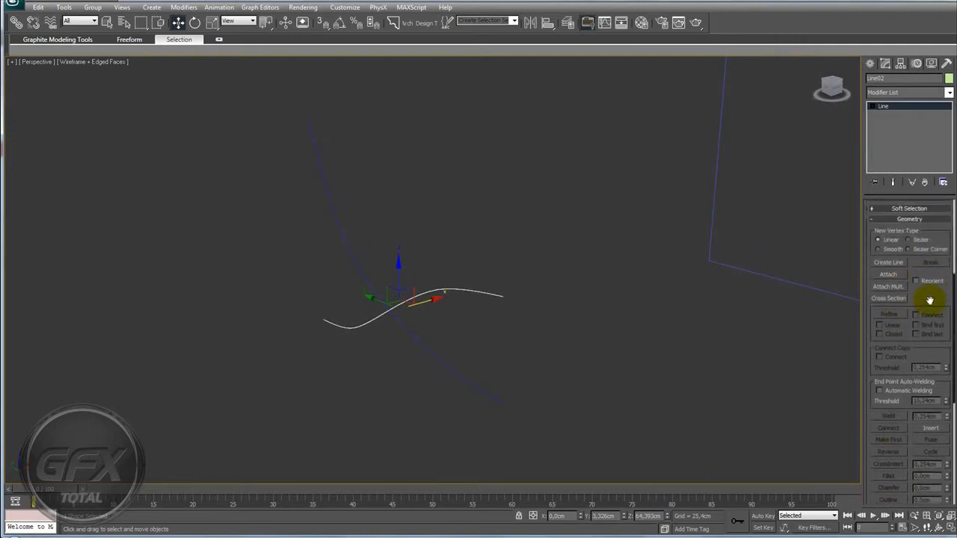
{"action": "left_click", "coordinate": [888, 277]}
{"action": "left_click", "coordinate": [355, 261]}
At Spline sub-object level, select both crossing splines.
{"action": "mouse_move", "coordinate": [427, 252]}
{"action": "middle_mouse_down", "text": "alt"}
{"action": "mouse_move", "coordinate": [448, 250]}
{"action": "mouse_move", "coordinate": [412, 239]}
{"action": "mouse_move", "coordinate": [376, 171]}
{"action": "middle_mouse_up", "text": "alt"}
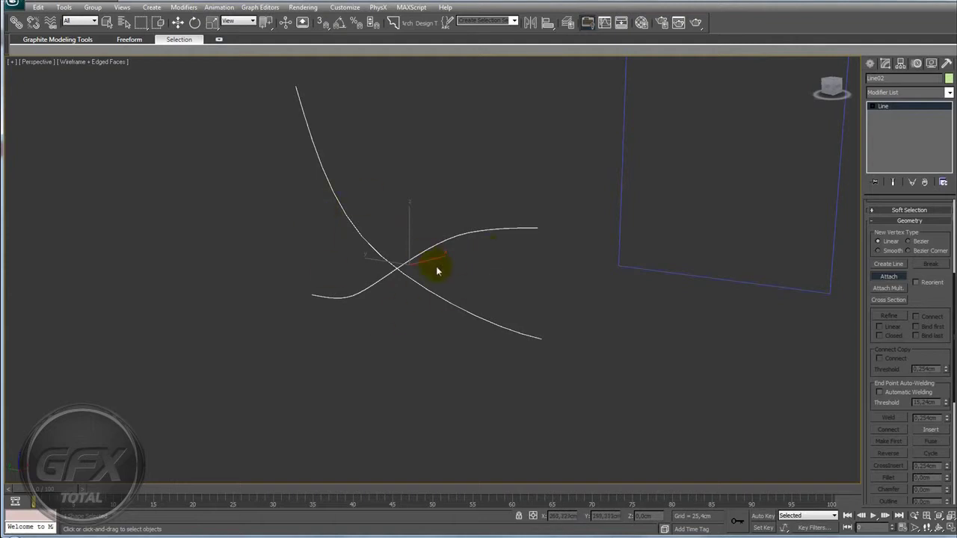
{"action": "middle_click_drag", "start_coordinate": [436, 266], "coordinate": [443, 260], "text": "alt"}
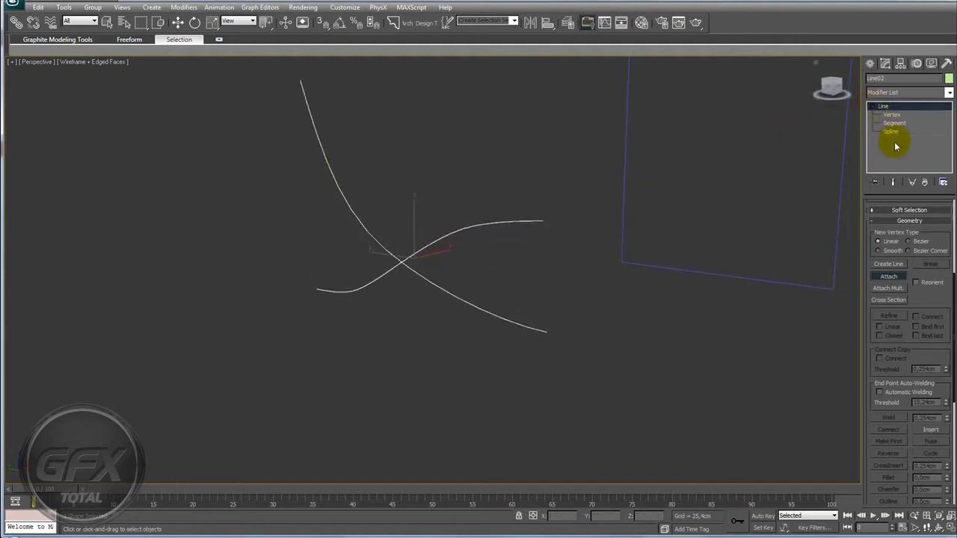
{"action": "left_click", "coordinate": [890, 131]}
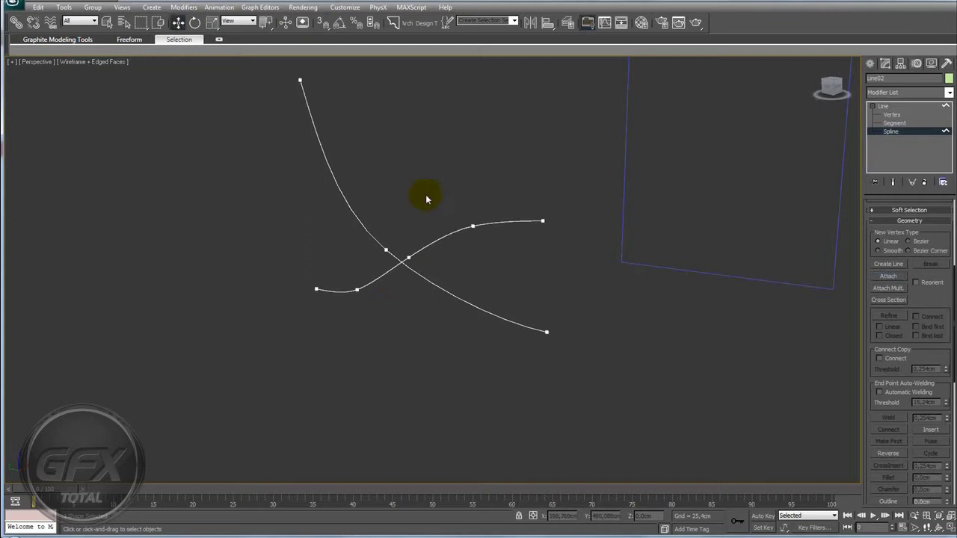
{"action": "left_click_drag", "start_coordinate": [362, 303], "coordinate": [363, 304]}
{"action": "mouse_move", "coordinate": [391, 318]}
{"action": "middle_mouse_down"}
{"action": "mouse_move", "coordinate": [377, 331]}
{"action": "mouse_move", "coordinate": [449, 335]}
{"action": "middle_mouse_up"}
Outline the selected spline into a narrow double line.
{"action": "left_click_drag", "start_coordinate": [934, 292], "coordinate": [938, 293]}
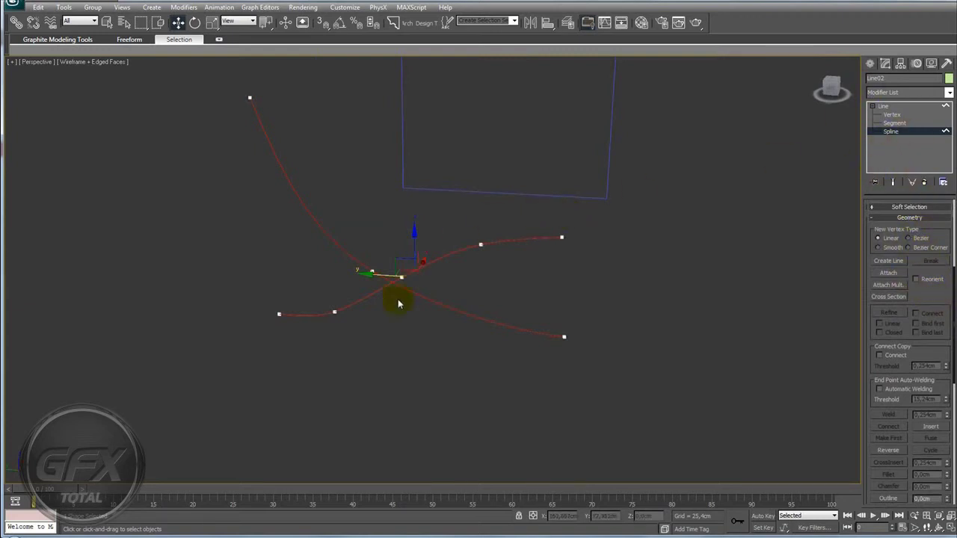
{"action": "left_click_drag", "start_coordinate": [934, 346], "coordinate": [914, 171]}
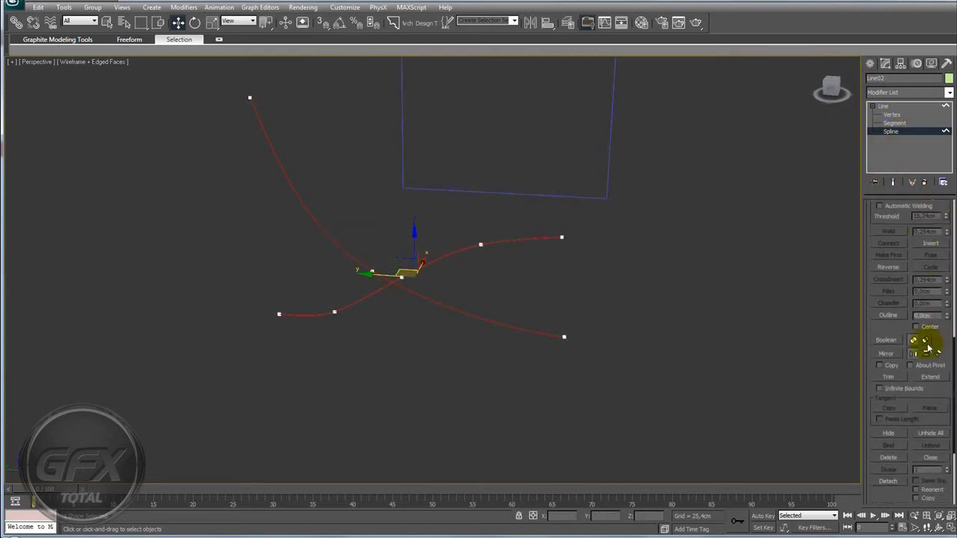
{"action": "scroll", "coordinate": [893, 324], "scroll_direction": "down", "scroll_amount": 1}
{"action": "scroll", "coordinate": [621, 314], "scroll_direction": "up", "scroll_amount": 2}
{"action": "scroll", "coordinate": [591, 328], "scroll_direction": "up", "scroll_amount": 2}
{"action": "scroll", "coordinate": [598, 328], "scroll_direction": "up", "scroll_amount": 2}
{"action": "scroll", "coordinate": [632, 321], "scroll_direction": "up", "scroll_amount": 1}
{"action": "mouse_move", "coordinate": [659, 323]}
{"action": "middle_mouse_down", "text": "alt"}
{"action": "mouse_move", "coordinate": [651, 336]}
{"action": "mouse_move", "coordinate": [660, 322]}
{"action": "mouse_move", "coordinate": [647, 329]}
{"action": "middle_mouse_up", "text": "alt"}
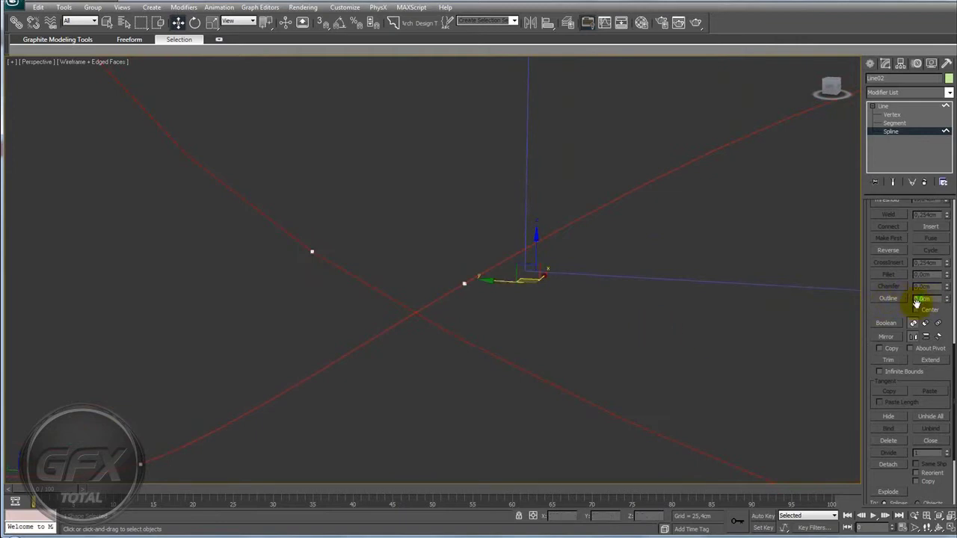
{"action": "left_click_drag", "start_coordinate": [916, 302], "coordinate": [843, 296]}
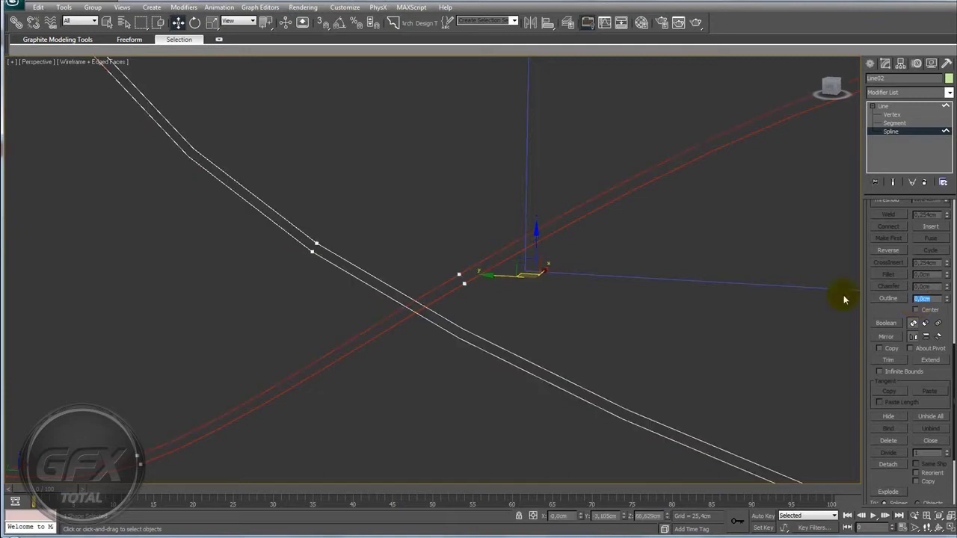
{"action": "mouse_move", "coordinate": [613, 305]}
{"action": "middle_mouse_down", "text": "alt"}
{"action": "mouse_move", "coordinate": [619, 316]}
{"action": "mouse_move", "coordinate": [544, 333]}
{"action": "mouse_move", "coordinate": [860, 314]}
{"action": "middle_mouse_up", "text": "alt"}
Outline the second curve, then return to the Line object level.
{"action": "left_click", "coordinate": [638, 329]}
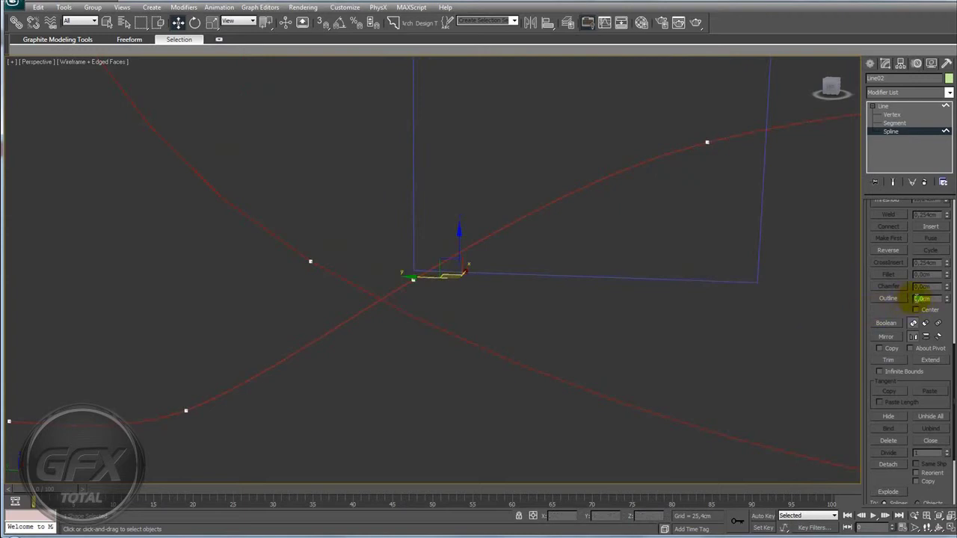
{"action": "mouse_move", "coordinate": [546, 326]}
{"action": "middle_mouse_down", "text": "alt"}
{"action": "mouse_move", "coordinate": [521, 337]}
{"action": "mouse_move", "coordinate": [565, 333]}
{"action": "mouse_move", "coordinate": [607, 309]}
{"action": "mouse_move", "coordinate": [581, 349]}
{"action": "mouse_move", "coordinate": [519, 335]}
{"action": "mouse_move", "coordinate": [613, 319]}
{"action": "mouse_move", "coordinate": [523, 332]}
{"action": "mouse_move", "coordinate": [579, 294]}
{"action": "mouse_move", "coordinate": [476, 299]}
{"action": "mouse_move", "coordinate": [383, 324]}
{"action": "middle_mouse_up", "text": "alt"}
{"action": "scroll", "coordinate": [566, 333], "scroll_direction": "up", "scroll_amount": 2}
{"action": "left_click", "coordinate": [542, 346]}
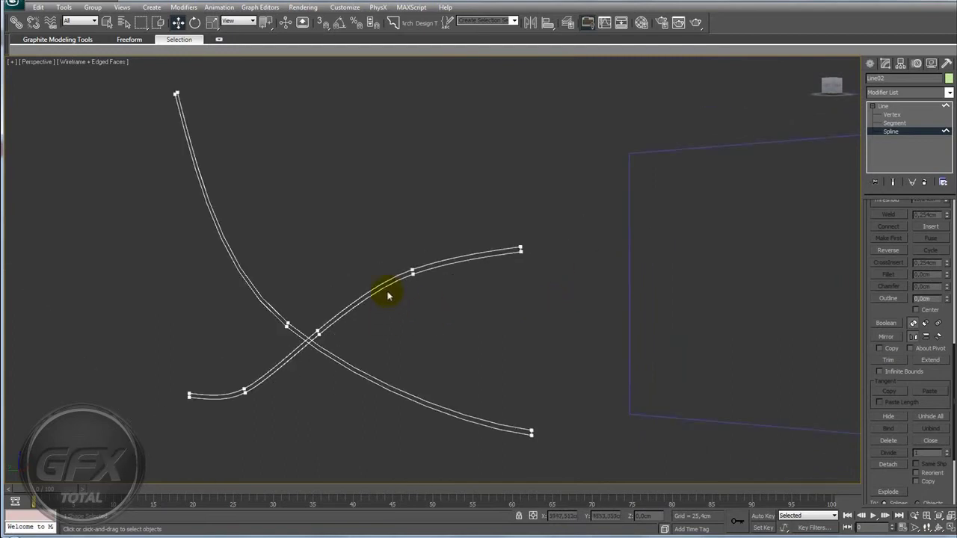
{"action": "middle_click_drag", "start_coordinate": [419, 306], "coordinate": [333, 416], "text": "alt"}
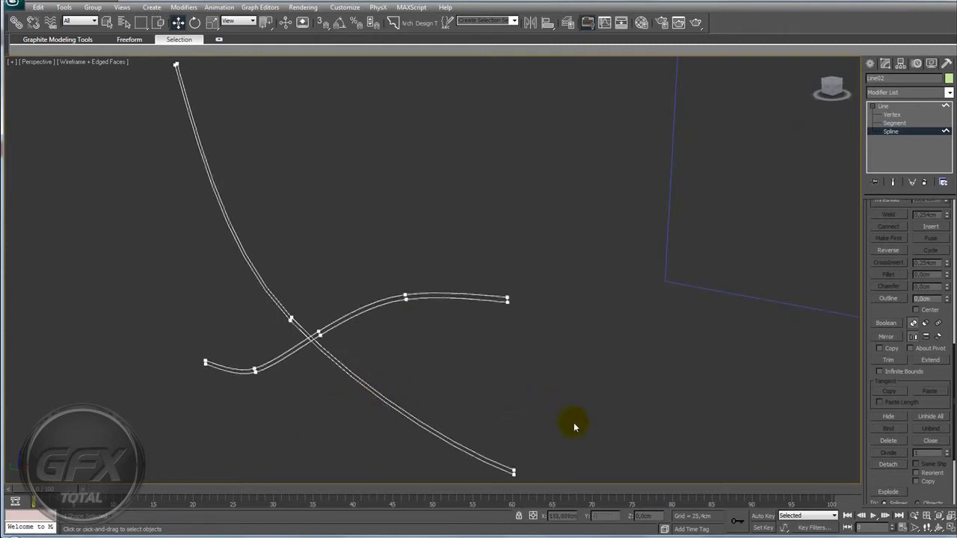
{"action": "mouse_move", "coordinate": [469, 367]}
{"action": "middle_mouse_down"}
{"action": "mouse_move", "coordinate": [502, 330]}
{"action": "mouse_move", "coordinate": [489, 320]}
{"action": "mouse_move", "coordinate": [497, 351]}
{"action": "mouse_move", "coordinate": [871, 145]}
{"action": "middle_mouse_up"}
{"action": "left_click", "coordinate": [920, 106]}
{"action": "mouse_move", "coordinate": [673, 252]}
{"action": "middle_mouse_down", "text": "alt"}
{"action": "mouse_move", "coordinate": [628, 252]}
{"action": "mouse_move", "coordinate": [761, 245]}
{"action": "middle_mouse_up", "text": "alt"}
{"action": "middle_click_drag", "start_coordinate": [673, 303], "coordinate": [627, 314], "text": "alt"}
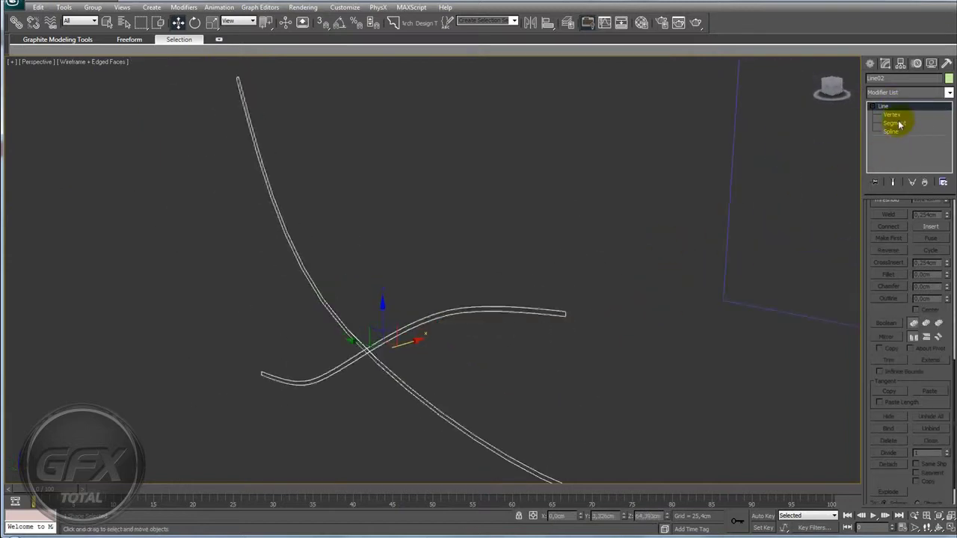
Add an Extrude modifier to the outlines with an Amount of 11 cm.
{"action": "left_click", "coordinate": [948, 95]}
{"action": "scroll", "coordinate": [940, 142], "scroll_direction": "down", "scroll_amount": 3}
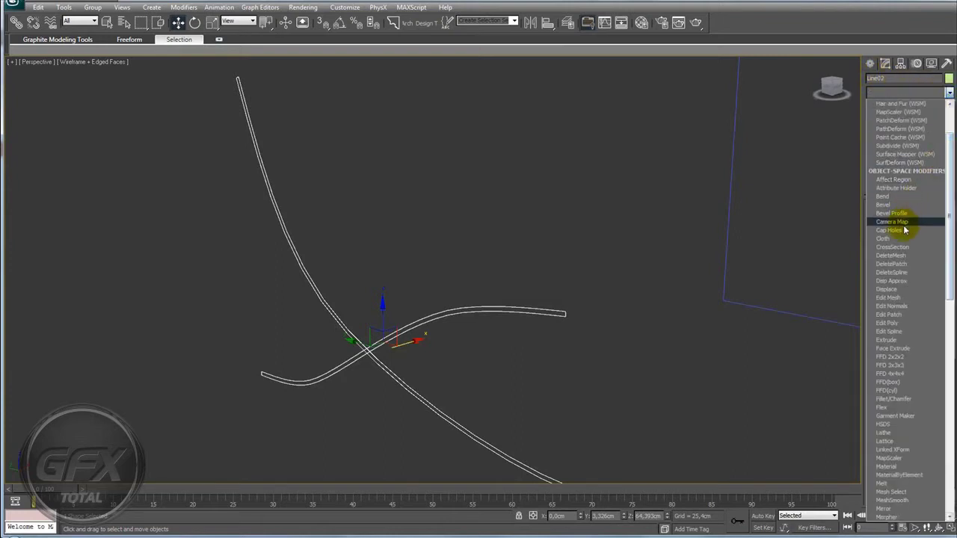
{"action": "left_click", "coordinate": [889, 339]}
{"action": "mouse_move", "coordinate": [660, 327]}
{"action": "middle_mouse_down", "text": "alt"}
{"action": "mouse_move", "coordinate": [570, 326]}
{"action": "mouse_move", "coordinate": [593, 304]}
{"action": "middle_mouse_up", "text": "alt"}
{"action": "key", "text": "F4"}
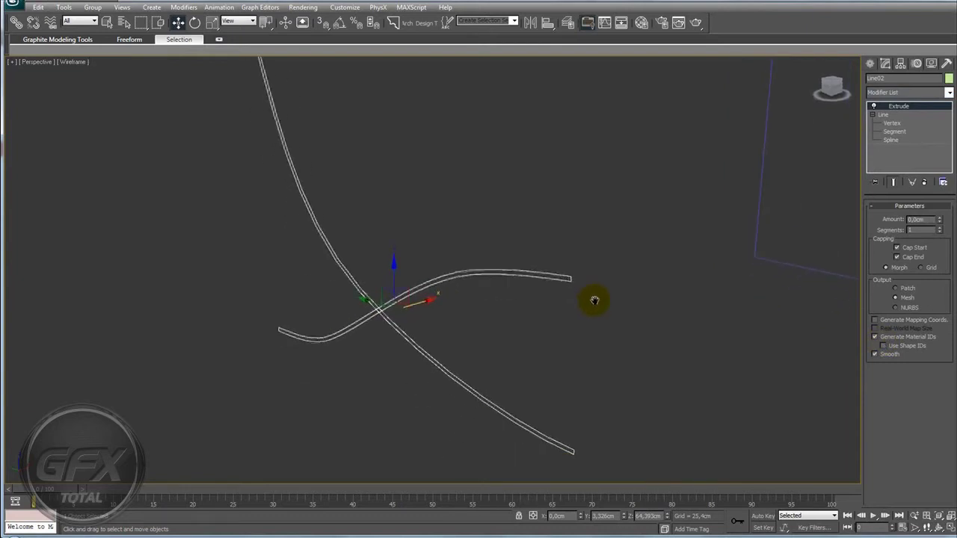
{"action": "left_click_drag", "start_coordinate": [938, 219], "coordinate": [935, 213]}
{"action": "mouse_move", "coordinate": [753, 287]}
{"action": "middle_mouse_down", "text": "alt"}
{"action": "mouse_move", "coordinate": [590, 349]}
{"action": "mouse_move", "coordinate": [598, 344]}
{"action": "middle_mouse_up", "text": "alt"}
{"action": "left_click_drag", "start_coordinate": [933, 219], "coordinate": [883, 219]}
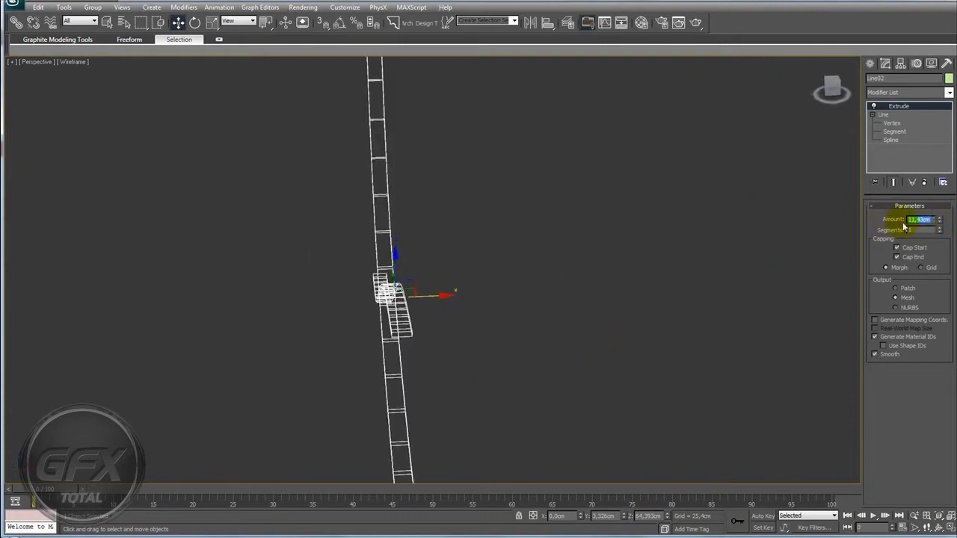
{"action": "middle_click_drag", "start_coordinate": [534, 278], "coordinate": [550, 273]}
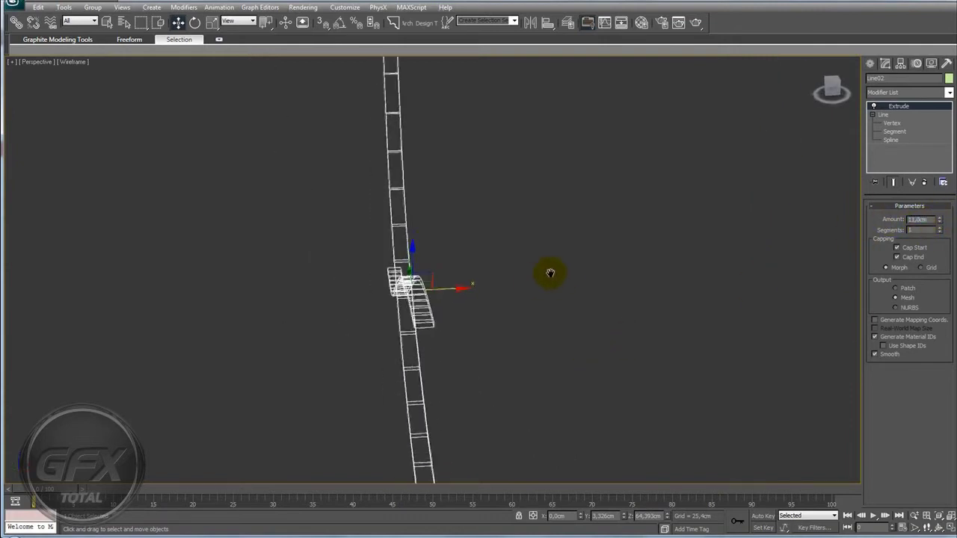
{"action": "mouse_move", "coordinate": [551, 338]}
{"action": "middle_mouse_down", "text": "alt"}
{"action": "mouse_move", "coordinate": [579, 328]}
{"action": "mouse_move", "coordinate": [619, 341]}
{"action": "mouse_move", "coordinate": [574, 348]}
{"action": "mouse_move", "coordinate": [575, 336]}
{"action": "mouse_move", "coordinate": [550, 341]}
{"action": "mouse_move", "coordinate": [576, 342]}
{"action": "mouse_move", "coordinate": [530, 294]}
{"action": "mouse_move", "coordinate": [551, 259]}
{"action": "mouse_move", "coordinate": [529, 258]}
{"action": "mouse_move", "coordinate": [513, 273]}
{"action": "mouse_move", "coordinate": [435, 232]}
{"action": "middle_mouse_up", "text": "alt"}
{"action": "scroll", "coordinate": [529, 258], "scroll_direction": "down", "scroll_amount": 3}
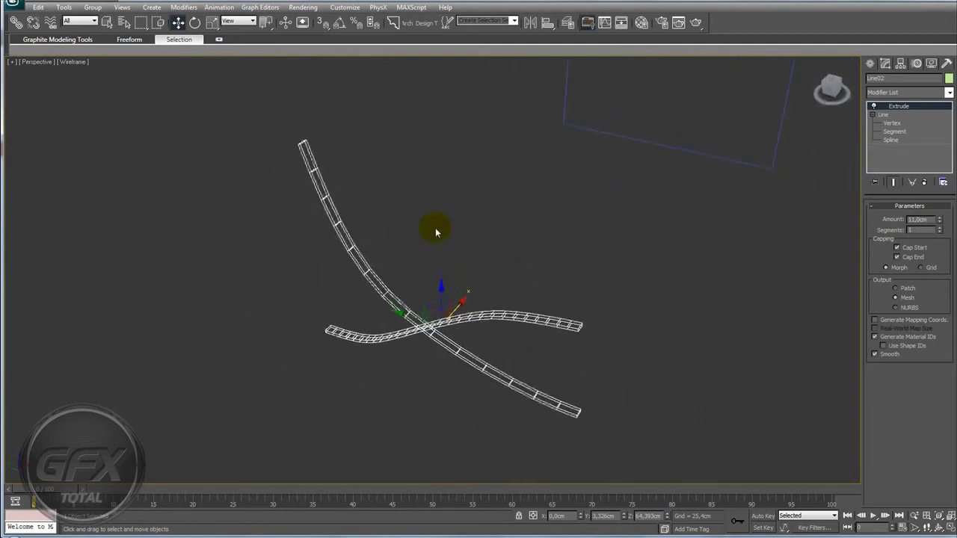
Switch the viewport to Smooth + Highlights shading.
{"action": "left_click", "coordinate": [73, 63]}
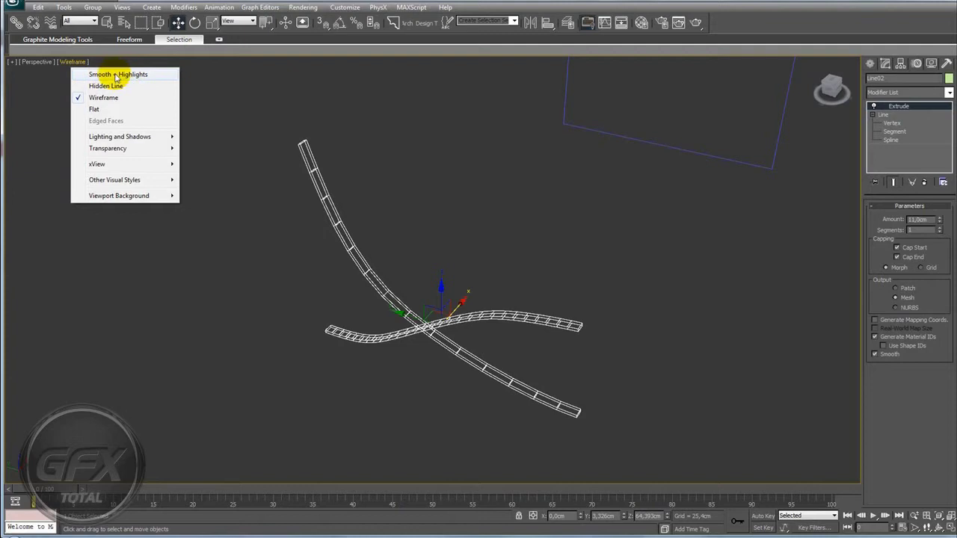
{"action": "left_click", "coordinate": [116, 74]}
{"action": "mouse_move", "coordinate": [486, 235]}
{"action": "middle_mouse_down", "text": "alt"}
{"action": "mouse_move", "coordinate": [523, 256]}
{"action": "mouse_move", "coordinate": [516, 246]}
{"action": "mouse_move", "coordinate": [573, 252]}
{"action": "mouse_move", "coordinate": [538, 295]}
{"action": "mouse_move", "coordinate": [481, 274]}
{"action": "mouse_move", "coordinate": [587, 257]}
{"action": "mouse_move", "coordinate": [566, 272]}
{"action": "mouse_move", "coordinate": [523, 241]}
{"action": "mouse_move", "coordinate": [518, 270]}
{"action": "middle_mouse_up", "text": "alt"}
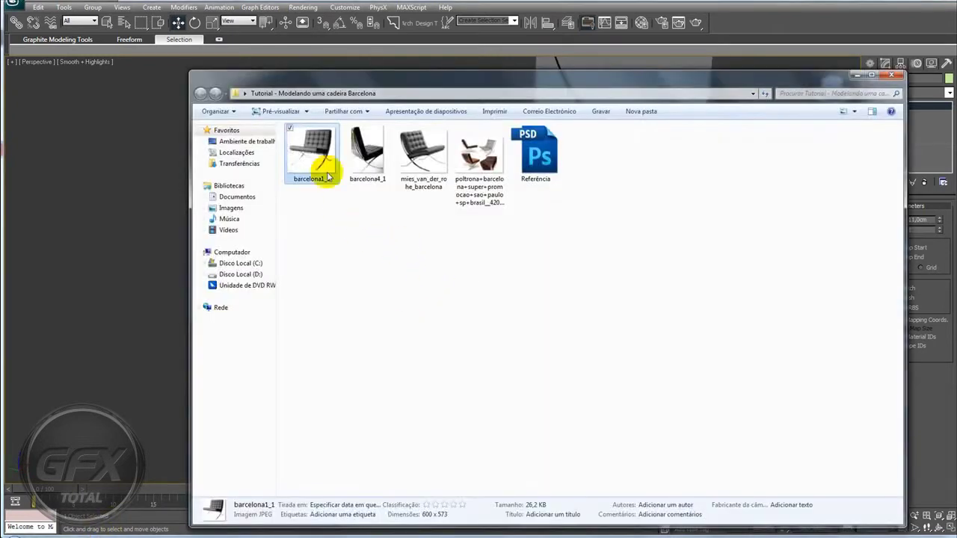
Browse to other Barcelona chair reference photos in Windows Photo Viewer.
{"action": "double_click", "coordinate": [321, 153]}
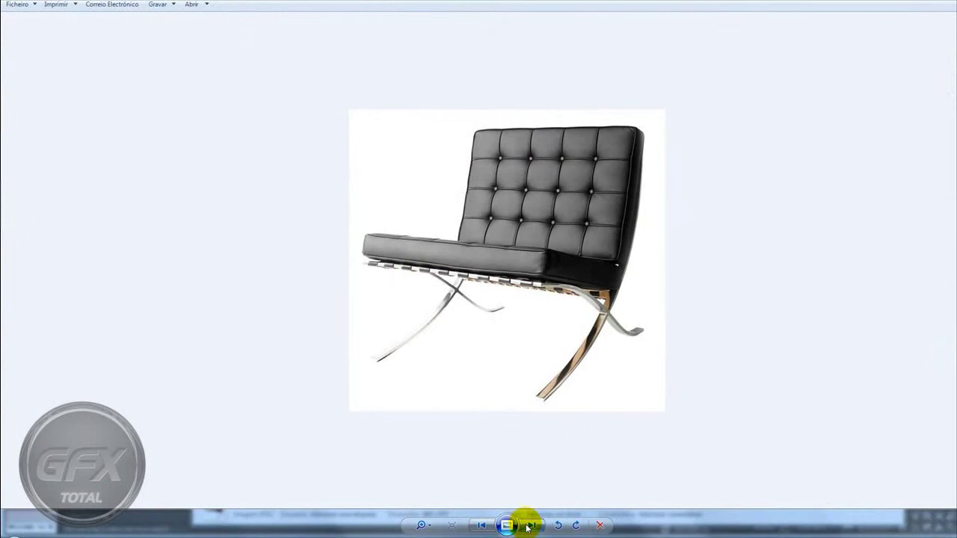
{"action": "left_click", "coordinate": [532, 525]}
{"action": "scroll", "coordinate": [499, 368], "scroll_direction": "up", "scroll_amount": 2}
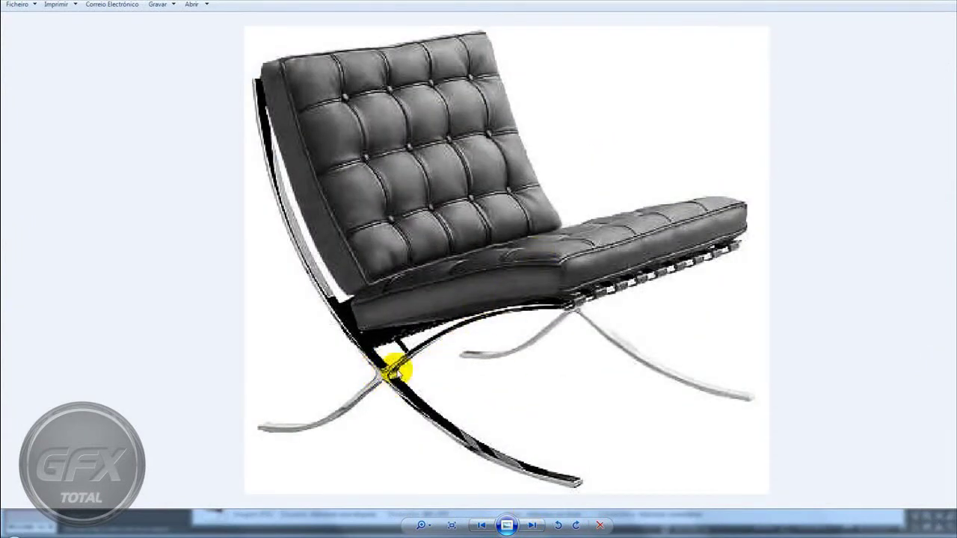
{"action": "left_click", "coordinate": [482, 524]}
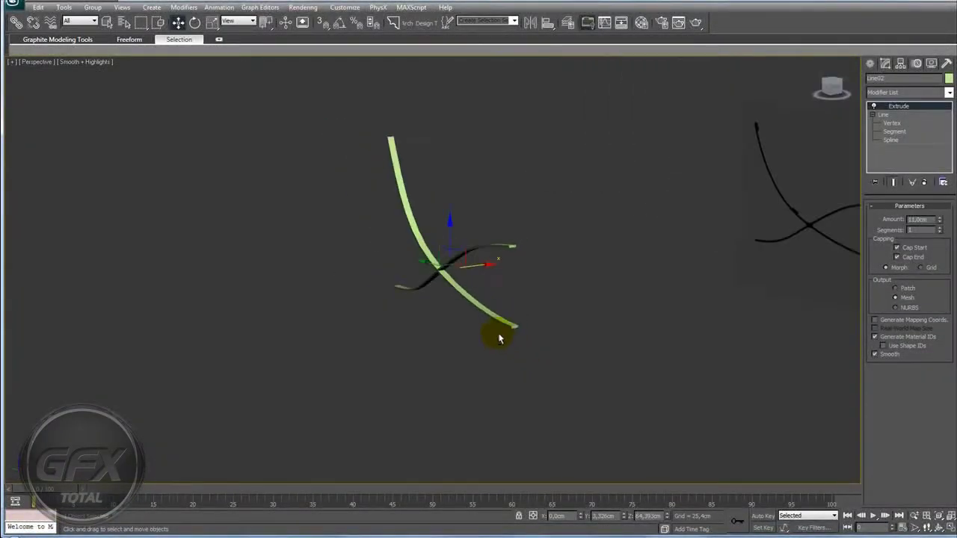
Orbit around the extruded strips and switch to the Left view.
{"action": "scroll", "coordinate": [507, 337], "scroll_direction": "up", "scroll_amount": 4}
{"action": "scroll", "coordinate": [361, 354], "scroll_direction": "up", "scroll_amount": 1}
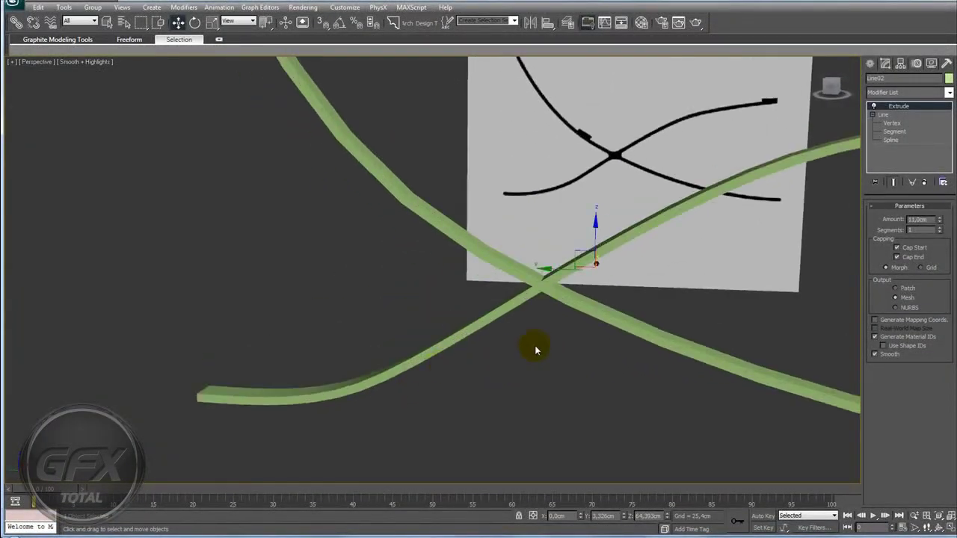
{"action": "scroll", "coordinate": [534, 346], "scroll_direction": "up", "scroll_amount": 2}
{"action": "mouse_move", "coordinate": [551, 325]}
{"action": "middle_mouse_down", "text": "alt"}
{"action": "mouse_move", "coordinate": [566, 320]}
{"action": "mouse_move", "coordinate": [404, 321]}
{"action": "mouse_move", "coordinate": [374, 348]}
{"action": "mouse_move", "coordinate": [439, 305]}
{"action": "middle_mouse_up", "text": "alt"}
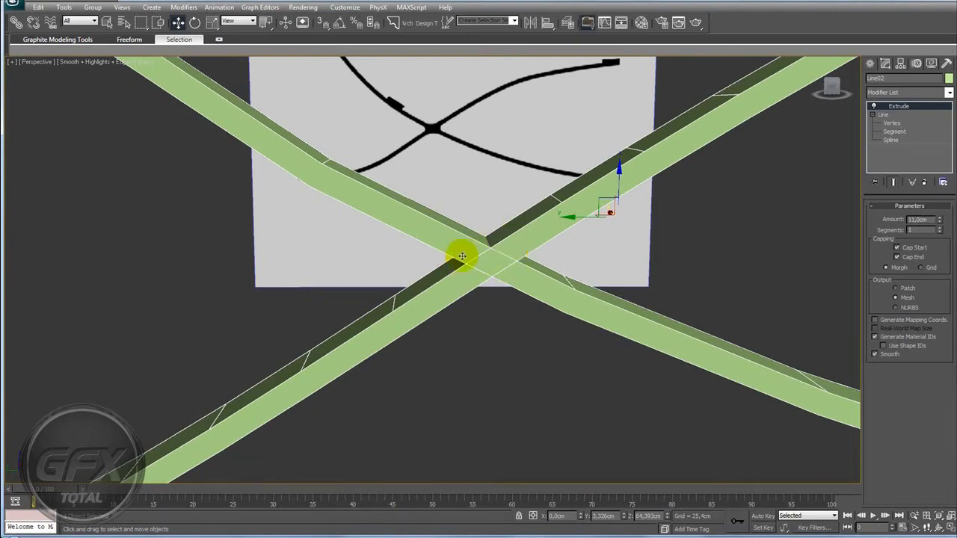
{"action": "mouse_move", "coordinate": [523, 277]}
{"action": "middle_mouse_down", "text": "alt"}
{"action": "mouse_move", "coordinate": [523, 267]}
{"action": "mouse_move", "coordinate": [466, 278]}
{"action": "mouse_move", "coordinate": [460, 309]}
{"action": "mouse_move", "coordinate": [444, 325]}
{"action": "middle_mouse_up", "text": "alt"}
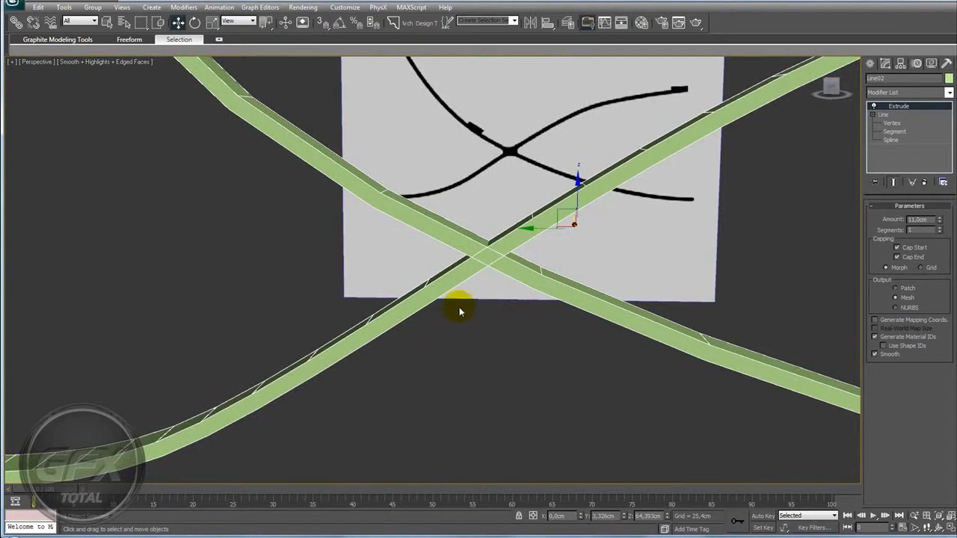
{"action": "key", "text": "l"}
{"action": "scroll", "coordinate": [424, 204], "scroll_direction": "up", "scroll_amount": 5}
{"action": "scroll", "coordinate": [455, 366], "scroll_direction": "up", "scroll_amount": 3}
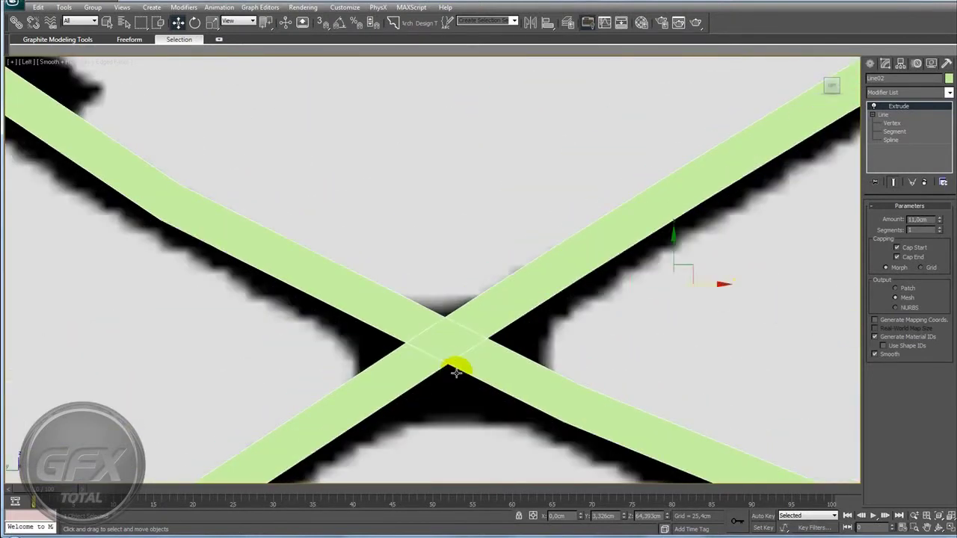
{"action": "scroll", "coordinate": [463, 371], "scroll_direction": "down", "scroll_amount": 3}
Hide the Plane01 reference image plane with Hide Selection.
{"action": "left_click", "coordinate": [444, 346]}
{"action": "scroll", "coordinate": [444, 346], "scroll_direction": "down", "scroll_amount": 3}
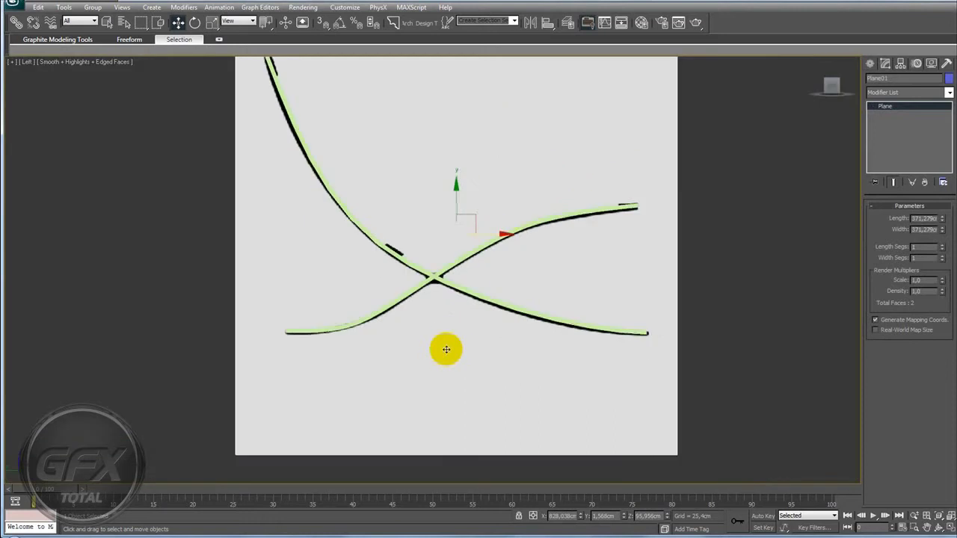
{"action": "right_click", "coordinate": [452, 329]}
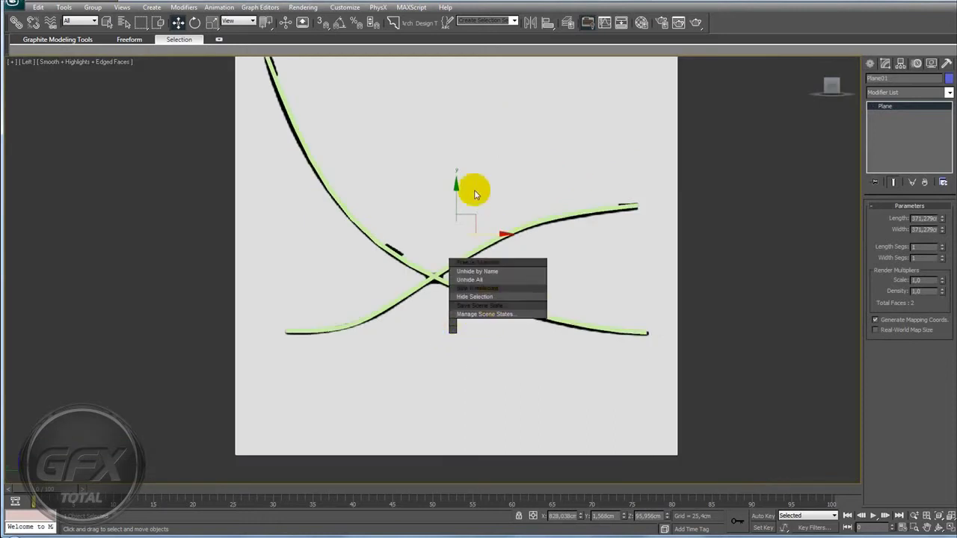
{"action": "left_click", "coordinate": [476, 297]}
Select the extruded Line02 strips at their crossing.
{"action": "scroll", "coordinate": [448, 305], "scroll_direction": "up", "scroll_amount": 3}
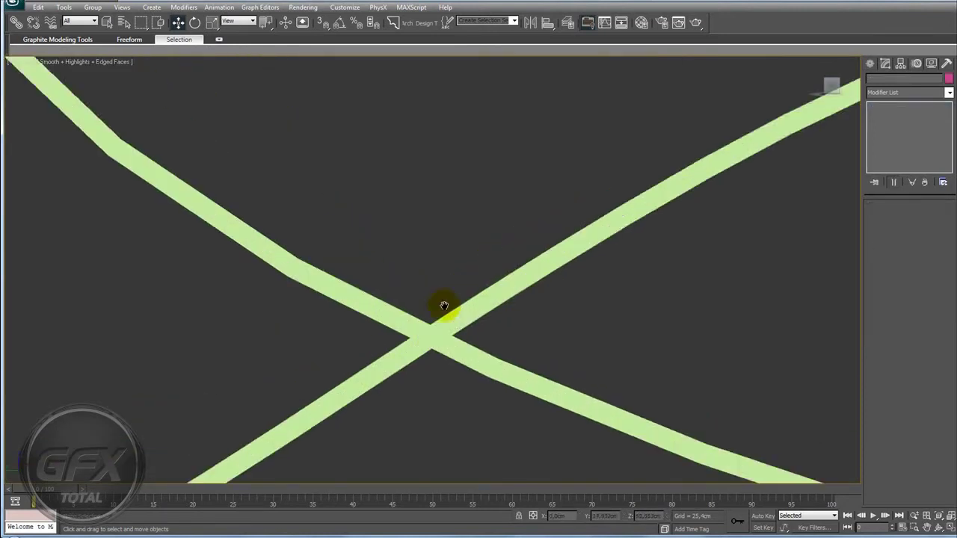
{"action": "scroll", "coordinate": [442, 305], "scroll_direction": "up", "scroll_amount": 2}
{"action": "middle_click_drag", "start_coordinate": [406, 341], "coordinate": [438, 250]}
{"action": "left_click", "coordinate": [427, 279]}
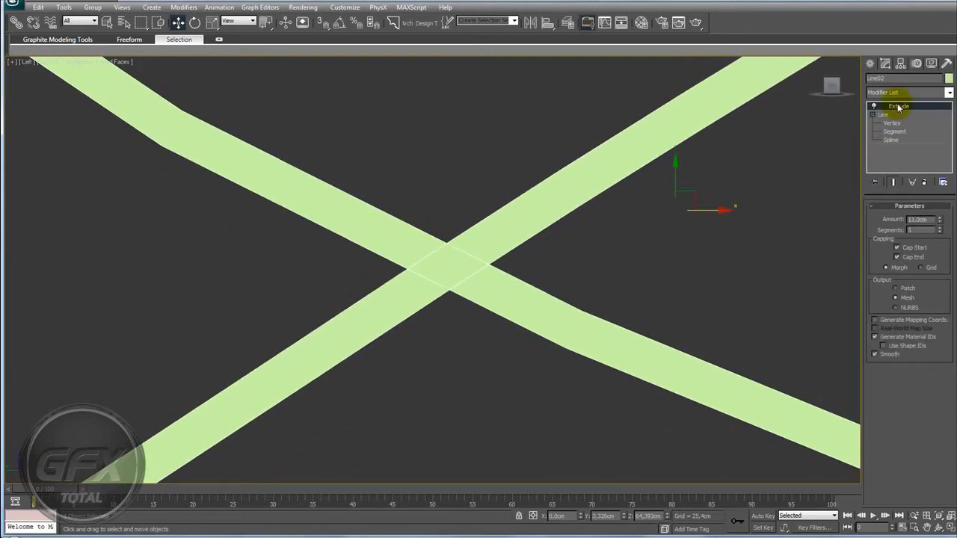
Add an Edit Poly modifier to Line02 and enter Edge sub-object mode.
{"action": "left_click", "coordinate": [949, 92]}
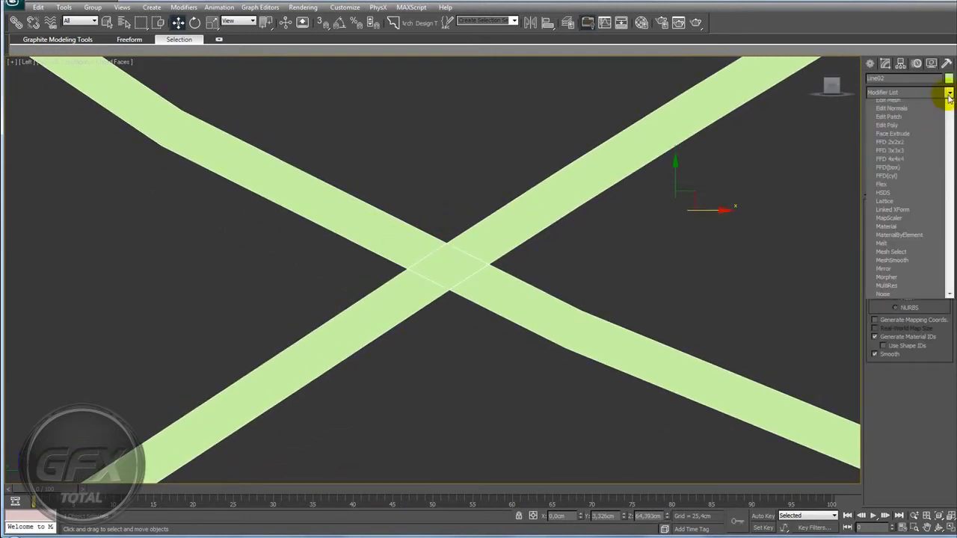
{"action": "scroll", "coordinate": [949, 129], "scroll_direction": "down", "scroll_amount": 2}
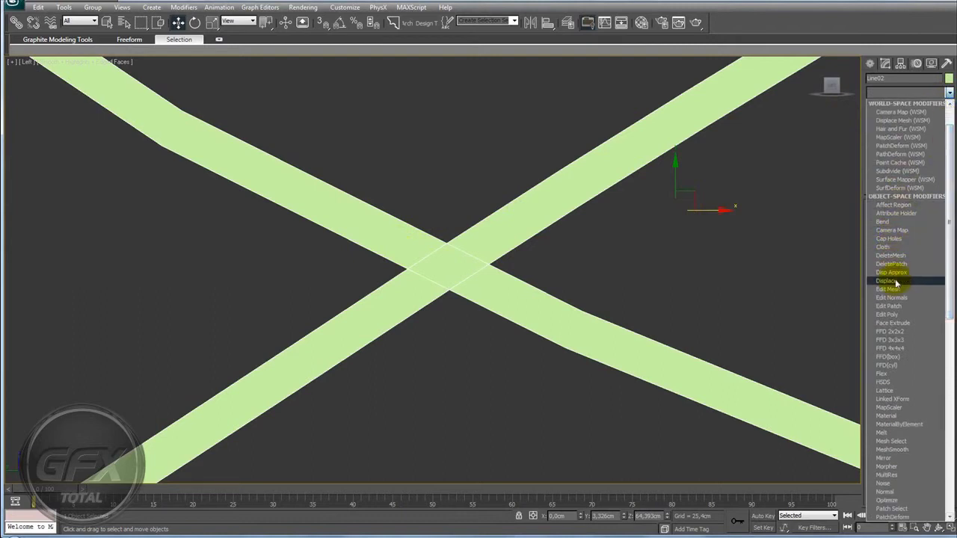
{"action": "left_click", "coordinate": [887, 314]}
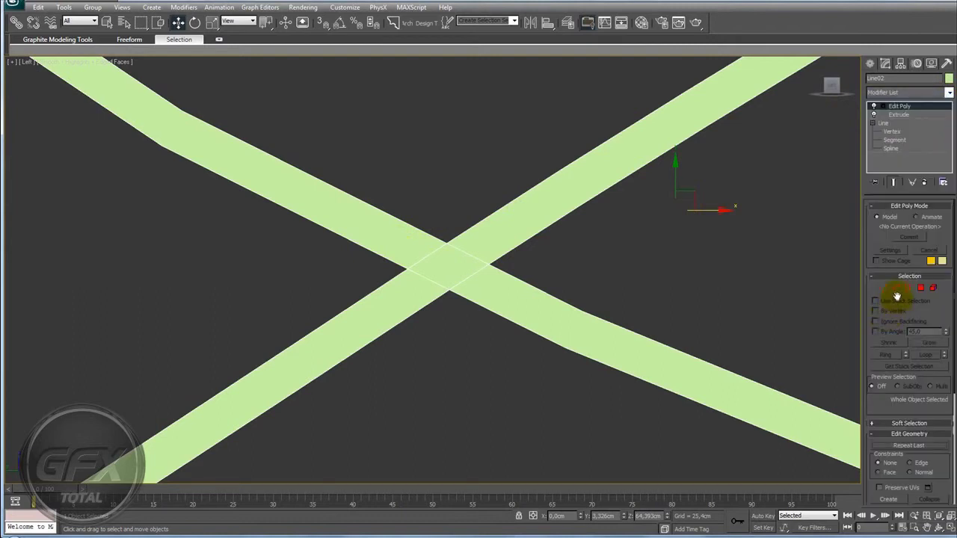
{"action": "left_click", "coordinate": [896, 294]}
Select four edges along one strip and open the Connect Edges settings.
{"action": "left_click_drag", "start_coordinate": [416, 194], "coordinate": [346, 261]}
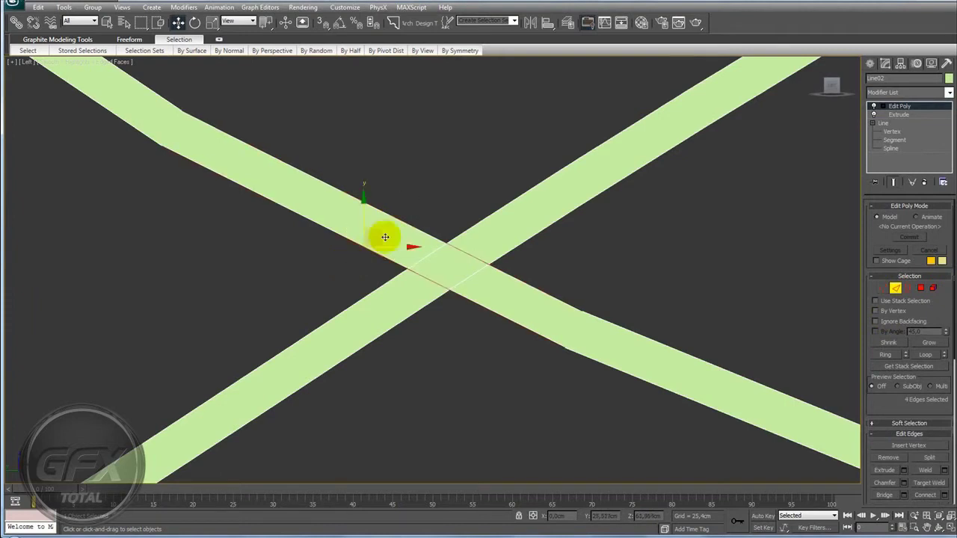
{"action": "middle_click_drag", "start_coordinate": [385, 237], "coordinate": [385, 230], "text": "alt"}
{"action": "left_click_drag", "start_coordinate": [358, 276], "coordinate": [358, 273]}
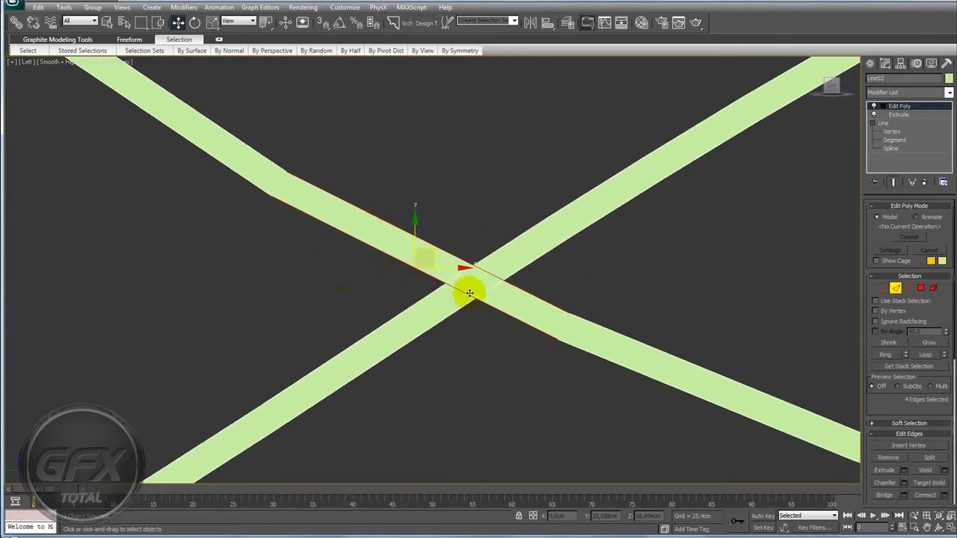
{"action": "middle_click_drag", "start_coordinate": [540, 335], "coordinate": [548, 339]}
{"action": "scroll", "coordinate": [590, 345], "scroll_direction": "up", "scroll_amount": 2}
{"action": "scroll", "coordinate": [608, 350], "scroll_direction": "up", "scroll_amount": 2}
{"action": "scroll", "coordinate": [617, 354], "scroll_direction": "up", "scroll_amount": 2}
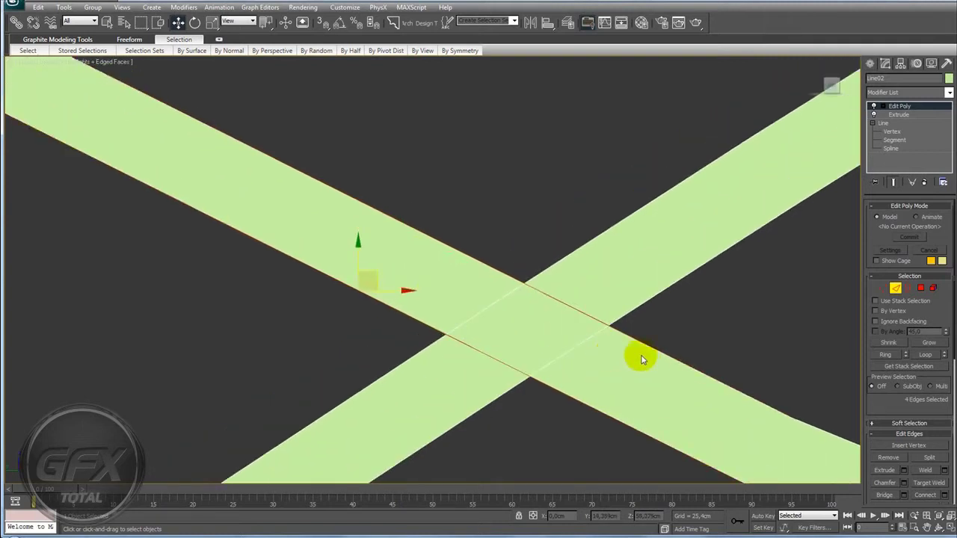
{"action": "scroll", "coordinate": [878, 349], "scroll_direction": "down", "scroll_amount": 1}
{"action": "scroll", "coordinate": [877, 348], "scroll_direction": "down", "scroll_amount": 1}
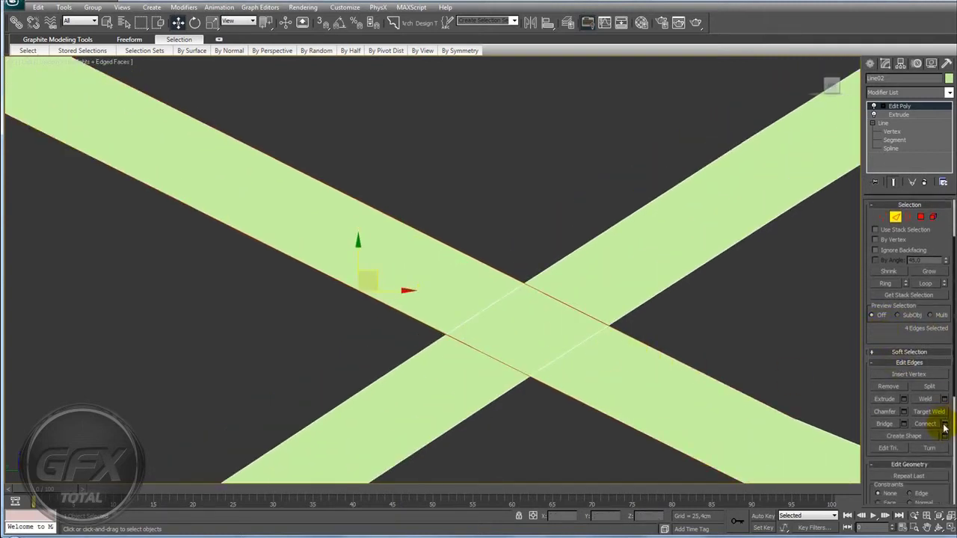
{"action": "left_click", "coordinate": [944, 424]}
{"action": "mouse_move", "coordinate": [303, 238]}
{"action": "left_mouse_down"}
{"action": "mouse_move", "coordinate": [365, 238]}
{"action": "mouse_move", "coordinate": [194, 264]}
{"action": "left_mouse_up"}
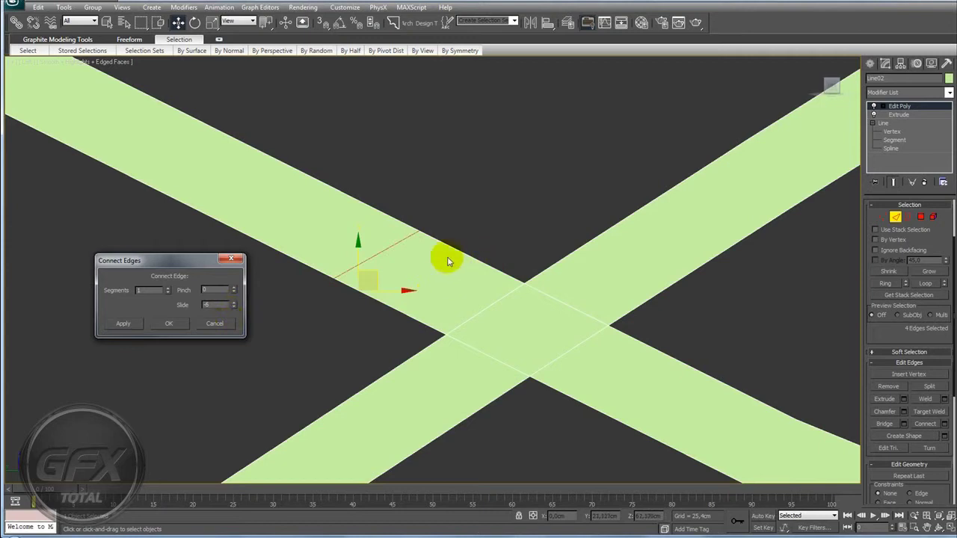
Commit the first connecting edge across the strip beside the crossing.
{"action": "left_click", "coordinate": [168, 323]}
{"action": "scroll", "coordinate": [449, 321], "scroll_direction": "down", "scroll_amount": 2}
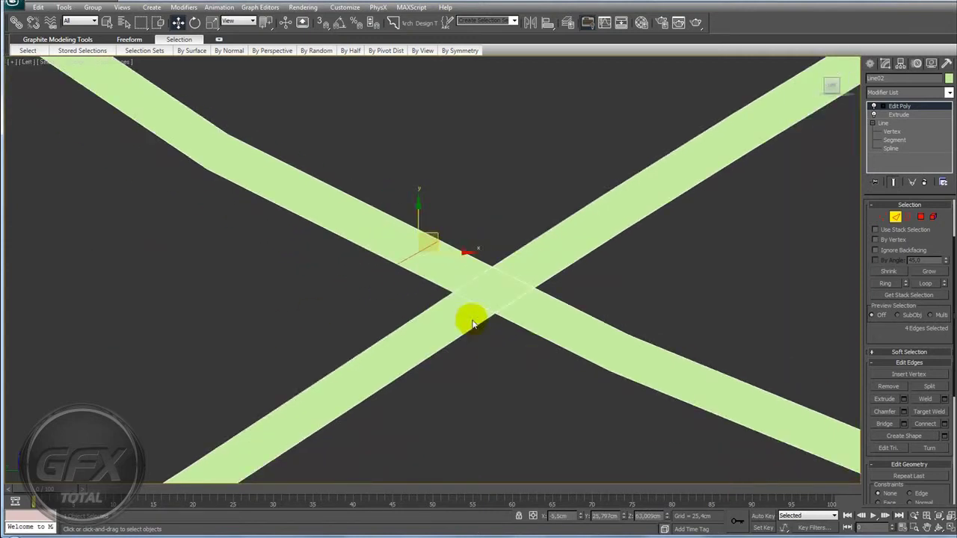
{"action": "mouse_move", "coordinate": [428, 242]}
{"action": "left_mouse_down"}
{"action": "mouse_move", "coordinate": [477, 257]}
{"action": "mouse_move", "coordinate": [467, 255]}
{"action": "mouse_move", "coordinate": [480, 292]}
{"action": "left_mouse_up"}
{"action": "mouse_move", "coordinate": [481, 293]}
{"action": "middle_mouse_down", "text": "alt"}
{"action": "mouse_move", "coordinate": [506, 299]}
{"action": "mouse_move", "coordinate": [516, 278]}
{"action": "middle_mouse_up", "text": "alt"}
Select the other strip's edges near the crossing and connect them with OK.
{"action": "left_click_drag", "start_coordinate": [469, 383], "coordinate": [470, 382]}
{"action": "mouse_move", "coordinate": [471, 382]}
{"action": "middle_mouse_down", "text": "alt"}
{"action": "mouse_move", "coordinate": [509, 358]}
{"action": "mouse_move", "coordinate": [471, 334]}
{"action": "mouse_move", "coordinate": [553, 286]}
{"action": "middle_mouse_up", "text": "alt"}
{"action": "left_click_drag", "start_coordinate": [511, 358], "coordinate": [577, 375]}
{"action": "left_click", "coordinate": [940, 415]}
{"action": "left_click", "coordinate": [945, 425]}
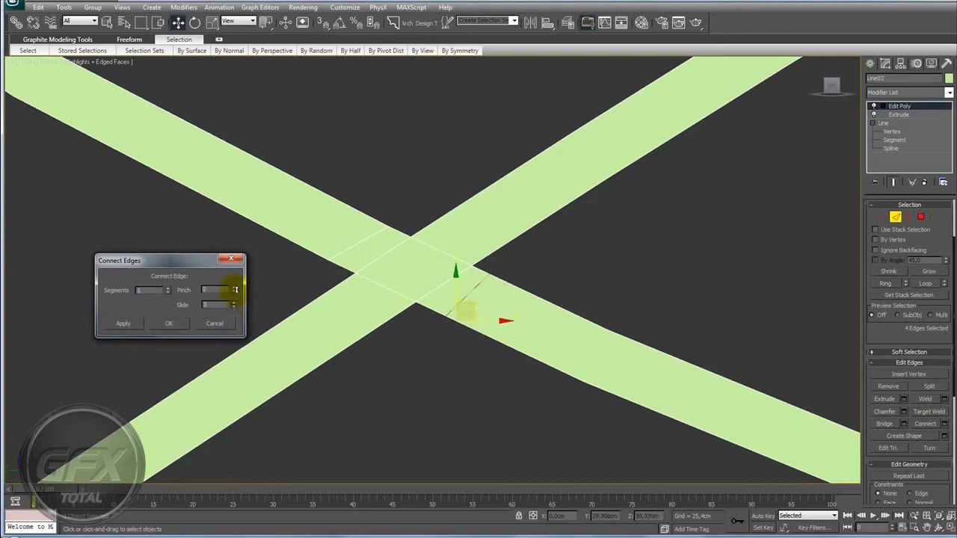
{"action": "left_click", "coordinate": [169, 323]}
Switch to Vertex mode and select two vertices near the crossing.
{"action": "middle_click_drag", "start_coordinate": [548, 297], "coordinate": [590, 303]}
{"action": "left_click", "coordinate": [882, 218]}
{"action": "left_click_drag", "start_coordinate": [471, 346], "coordinate": [472, 344]}
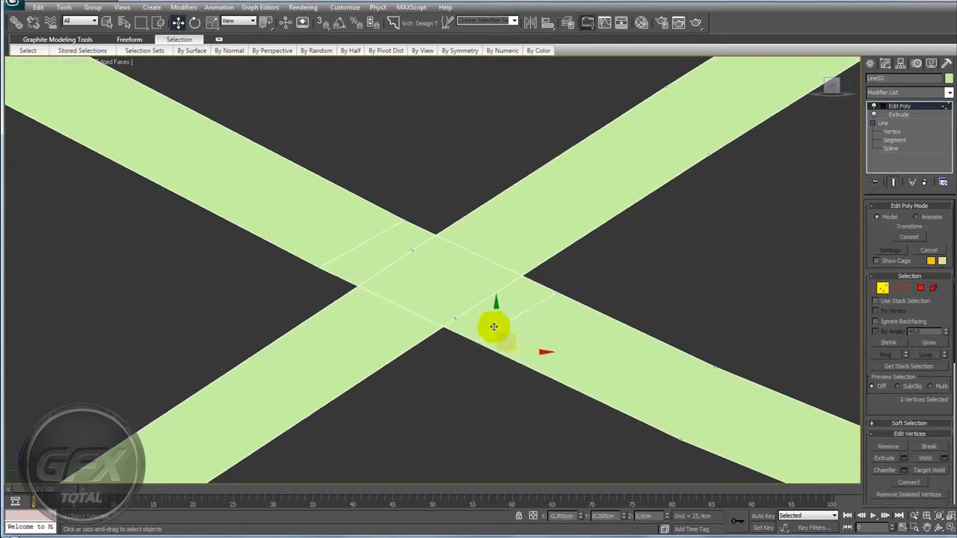
Select four edges around the crossing and add more edge loops with Ctrl+Shift+E.
{"action": "scroll", "coordinate": [508, 319], "scroll_direction": "down", "scroll_amount": 1}
{"action": "scroll", "coordinate": [523, 314], "scroll_direction": "down", "scroll_amount": 1}
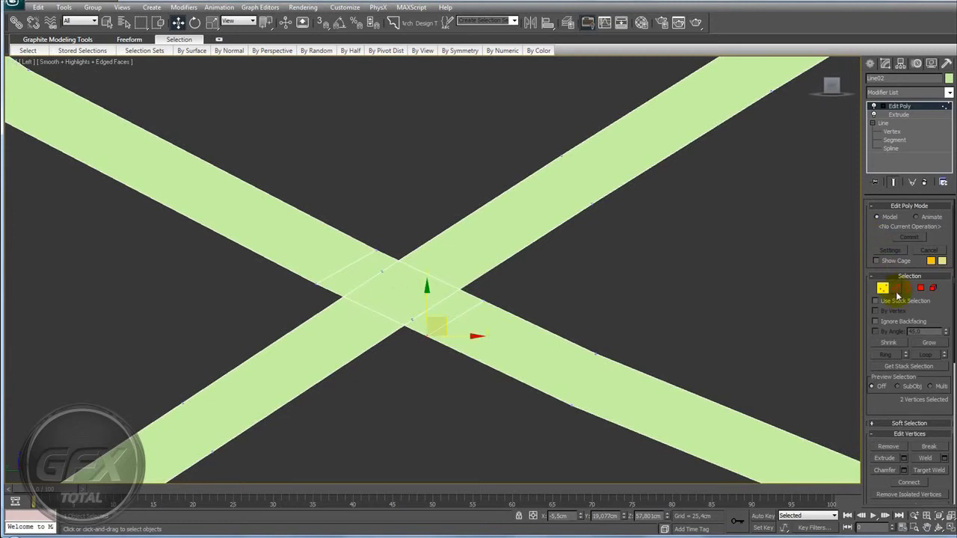
{"action": "left_click", "coordinate": [896, 288]}
{"action": "left_click_drag", "start_coordinate": [445, 188], "coordinate": [514, 262]}
{"action": "middle_click_drag", "start_coordinate": [562, 281], "coordinate": [519, 304], "text": "alt"}
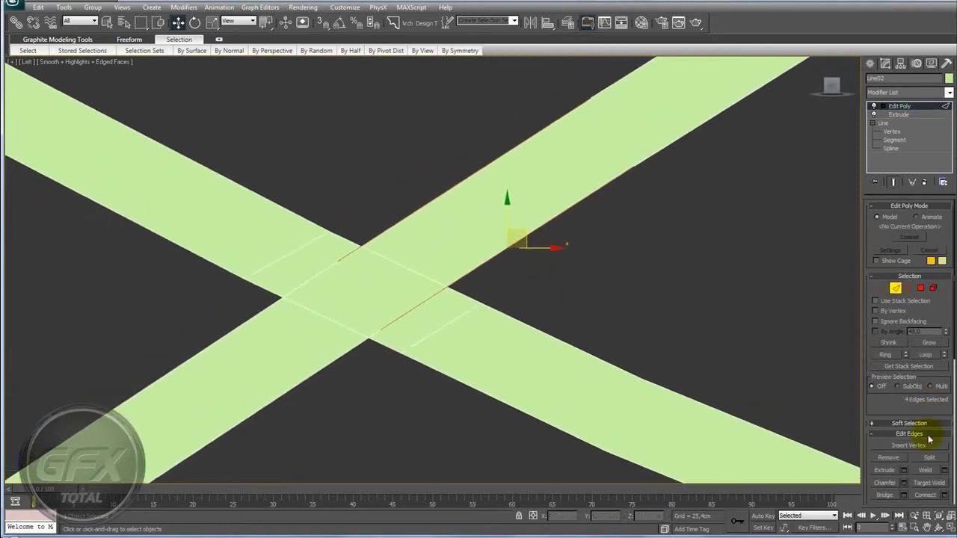
{"action": "mouse_move", "coordinate": [586, 325]}
{"action": "middle_mouse_down", "text": "alt"}
{"action": "mouse_move", "coordinate": [506, 324]}
{"action": "mouse_move", "coordinate": [564, 311]}
{"action": "middle_mouse_up", "text": "alt"}
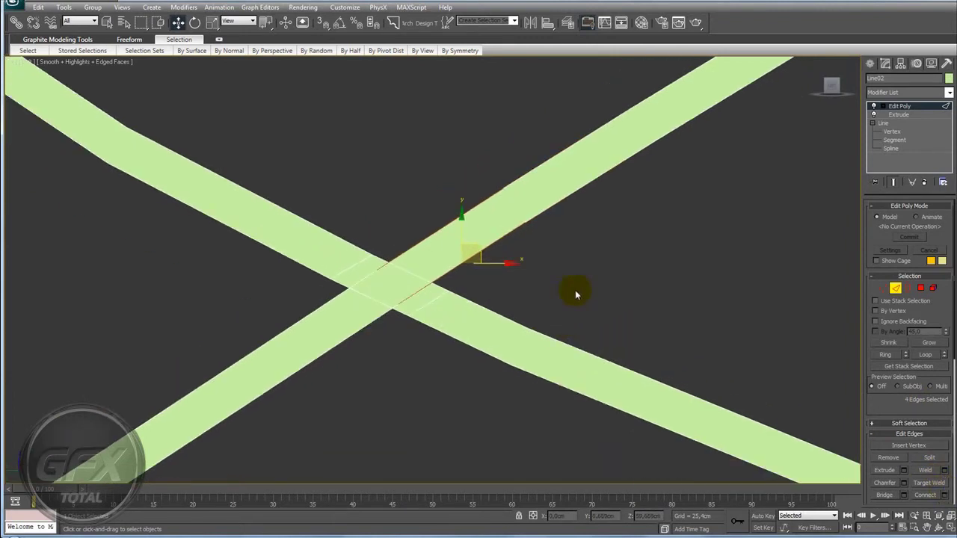
{"action": "key", "text": "l"}
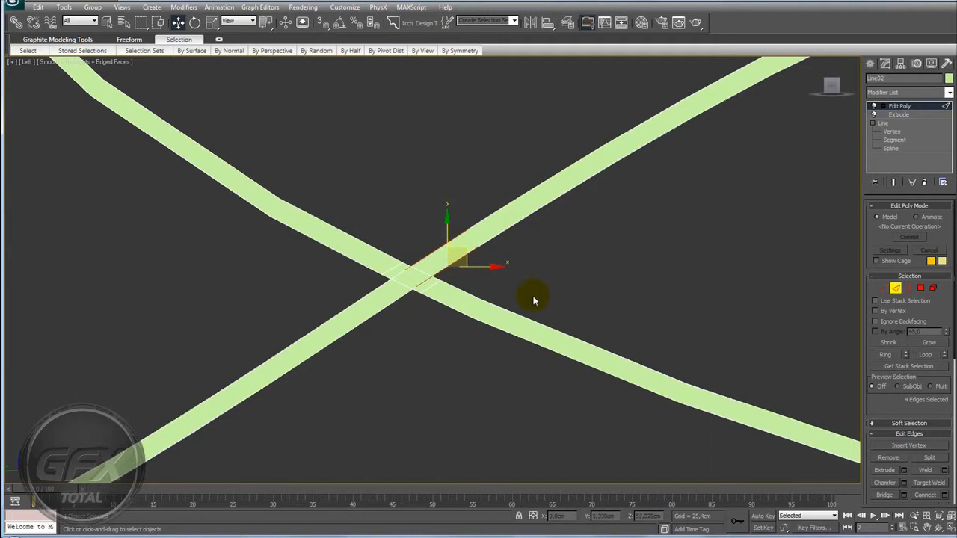
{"action": "left_click_drag", "start_coordinate": [495, 266], "coordinate": [489, 301]}
{"action": "key", "text": "ctrl+shift+e"}
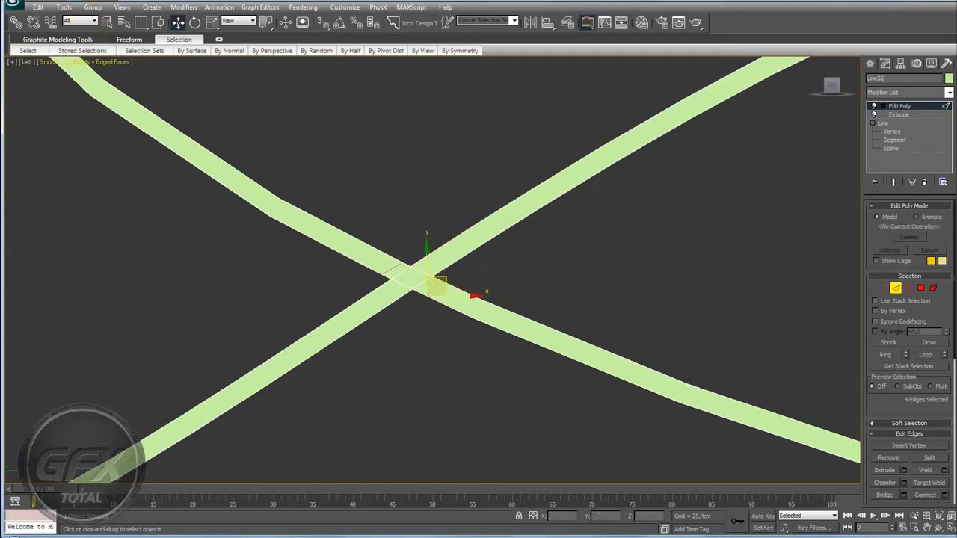
{"action": "left_click_drag", "start_coordinate": [438, 285], "coordinate": [385, 248]}
{"action": "key", "text": "ctrl+shift+e"}
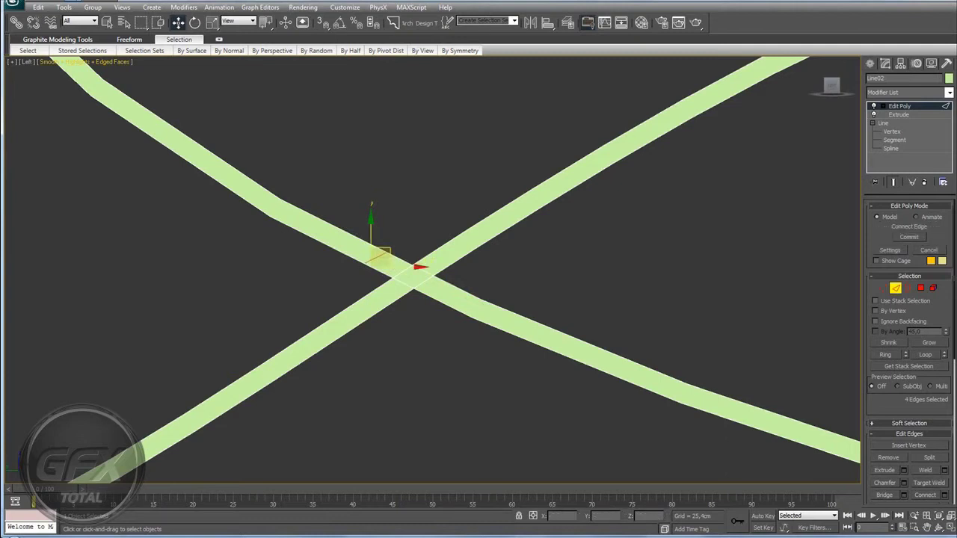
{"action": "left_click", "coordinate": [83, 10]}
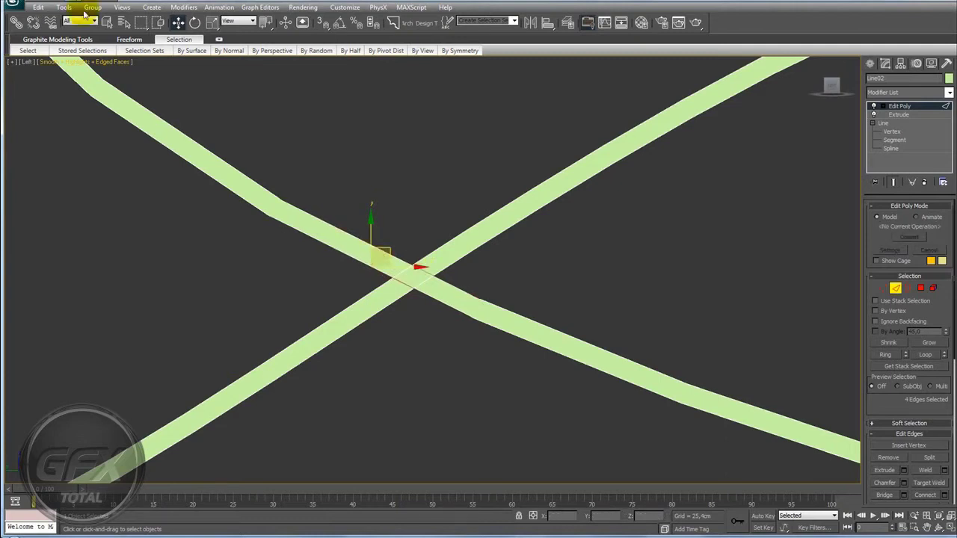
In Perspective view, select two vertices at the ribbon's end.
{"action": "key", "text": "p"}
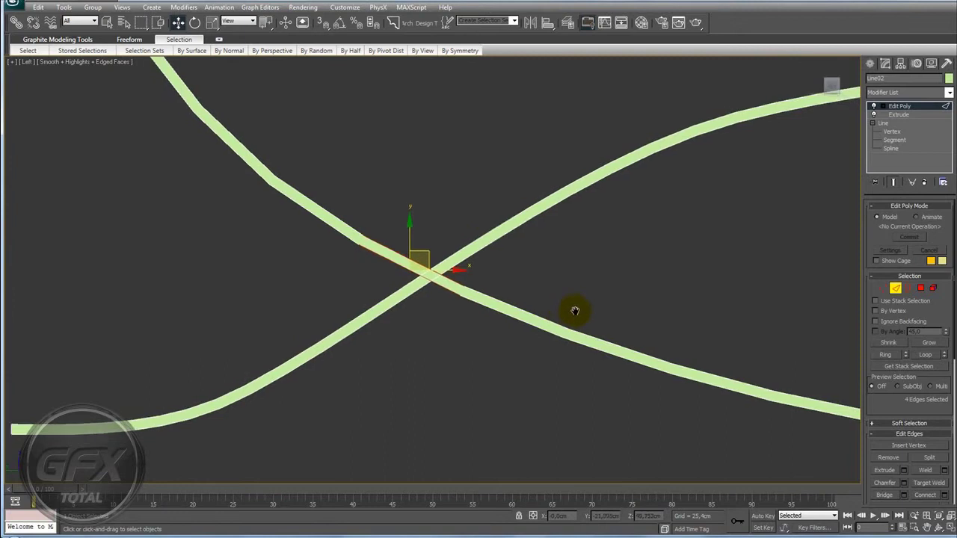
{"action": "scroll", "coordinate": [553, 310], "scroll_direction": "down", "scroll_amount": 1}
{"action": "scroll", "coordinate": [547, 299], "scroll_direction": "down", "scroll_amount": 1}
{"action": "middle_click_drag", "start_coordinate": [544, 294], "coordinate": [520, 284], "text": "alt"}
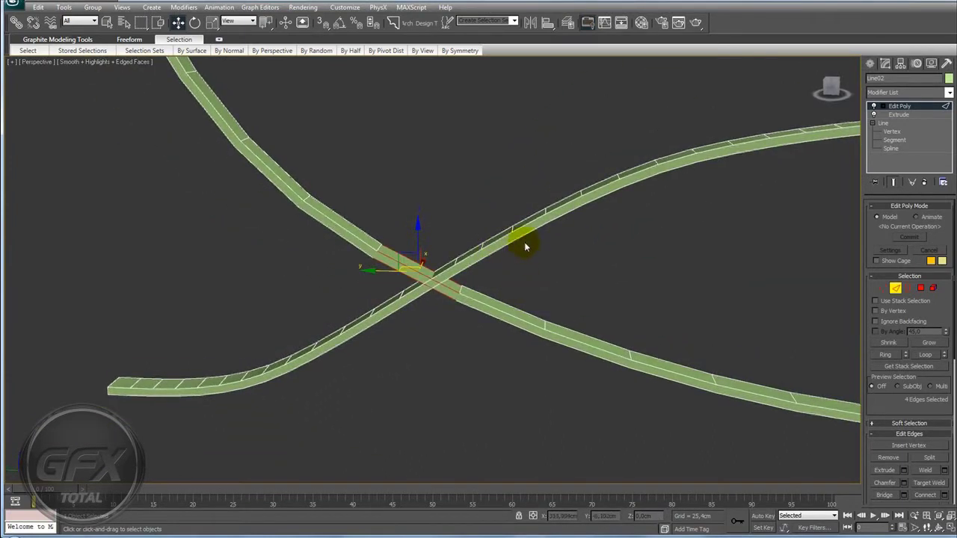
{"action": "scroll", "coordinate": [524, 246], "scroll_direction": "up", "scroll_amount": 5}
{"action": "scroll", "coordinate": [316, 324], "scroll_direction": "up", "scroll_amount": 3}
{"action": "middle_click_drag", "start_coordinate": [548, 276], "coordinate": [294, 289]}
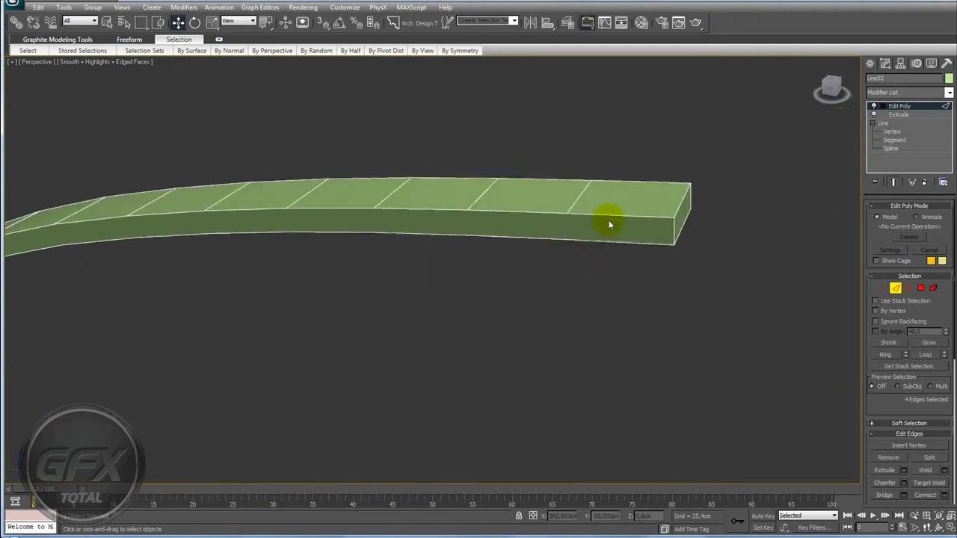
{"action": "left_click", "coordinate": [882, 289]}
{"action": "middle_click_drag", "start_coordinate": [587, 271], "coordinate": [633, 305], "text": "alt"}
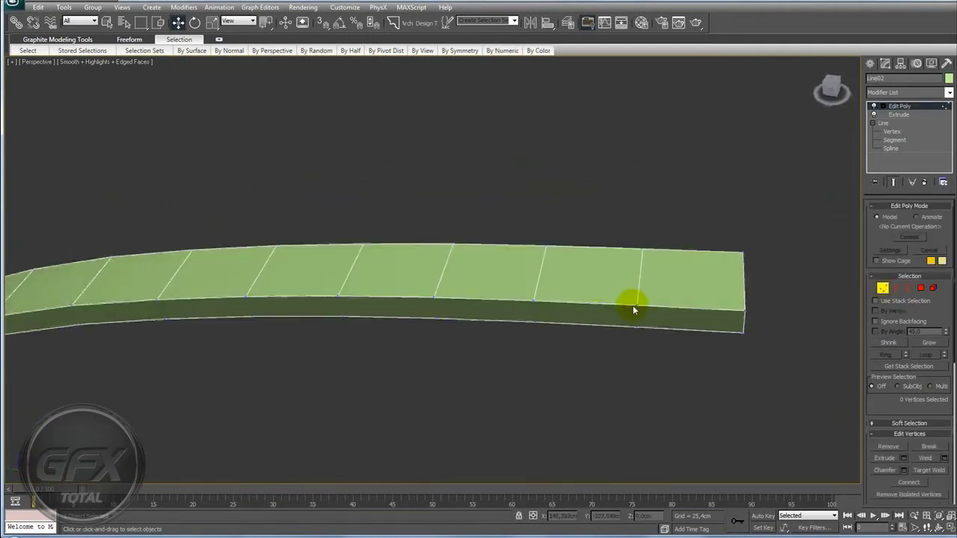
{"action": "left_click_drag", "start_coordinate": [630, 306], "coordinate": [633, 317]}
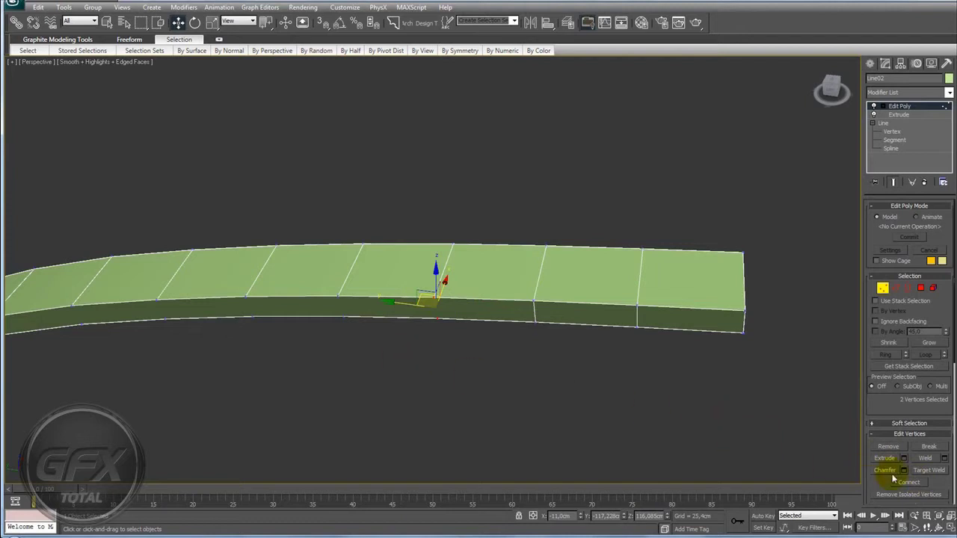
Remove the long side faces of the upper and lower strips in Polygon mode.
{"action": "mouse_move", "coordinate": [691, 321]}
{"action": "middle_mouse_down", "text": "alt"}
{"action": "mouse_move", "coordinate": [598, 321]}
{"action": "mouse_move", "coordinate": [277, 224]}
{"action": "mouse_move", "coordinate": [246, 197]}
{"action": "mouse_move", "coordinate": [374, 214]}
{"action": "mouse_move", "coordinate": [487, 213]}
{"action": "mouse_move", "coordinate": [632, 295]}
{"action": "middle_mouse_up", "text": "alt"}
{"action": "middle_click_drag", "start_coordinate": [678, 321], "coordinate": [696, 338], "text": "alt"}
{"action": "left_click", "coordinate": [920, 288]}
{"action": "left_click", "coordinate": [725, 268]}
{"action": "mouse_move", "coordinate": [730, 276]}
{"action": "middle_mouse_down", "text": "alt"}
{"action": "mouse_move", "coordinate": [741, 262]}
{"action": "mouse_move", "coordinate": [641, 274]}
{"action": "mouse_move", "coordinate": [368, 176]}
{"action": "middle_mouse_up", "text": "alt"}
{"action": "left_click", "coordinate": [735, 264]}
{"action": "left_click", "coordinate": [370, 164]}
{"action": "left_click", "coordinate": [461, 298]}
{"action": "mouse_move", "coordinate": [461, 298]}
{"action": "middle_mouse_down", "text": "alt"}
{"action": "mouse_move", "coordinate": [466, 284]}
{"action": "mouse_move", "coordinate": [540, 277]}
{"action": "mouse_move", "coordinate": [517, 164]}
{"action": "mouse_move", "coordinate": [464, 289]}
{"action": "mouse_move", "coordinate": [534, 299]}
{"action": "mouse_move", "coordinate": [519, 292]}
{"action": "mouse_move", "coordinate": [545, 261]}
{"action": "mouse_move", "coordinate": [545, 282]}
{"action": "mouse_move", "coordinate": [434, 279]}
{"action": "mouse_move", "coordinate": [491, 289]}
{"action": "mouse_move", "coordinate": [487, 187]}
{"action": "mouse_move", "coordinate": [554, 242]}
{"action": "mouse_move", "coordinate": [493, 259]}
{"action": "middle_mouse_up", "text": "alt"}
{"action": "left_click", "coordinate": [468, 270]}
{"action": "left_click", "coordinate": [540, 277]}
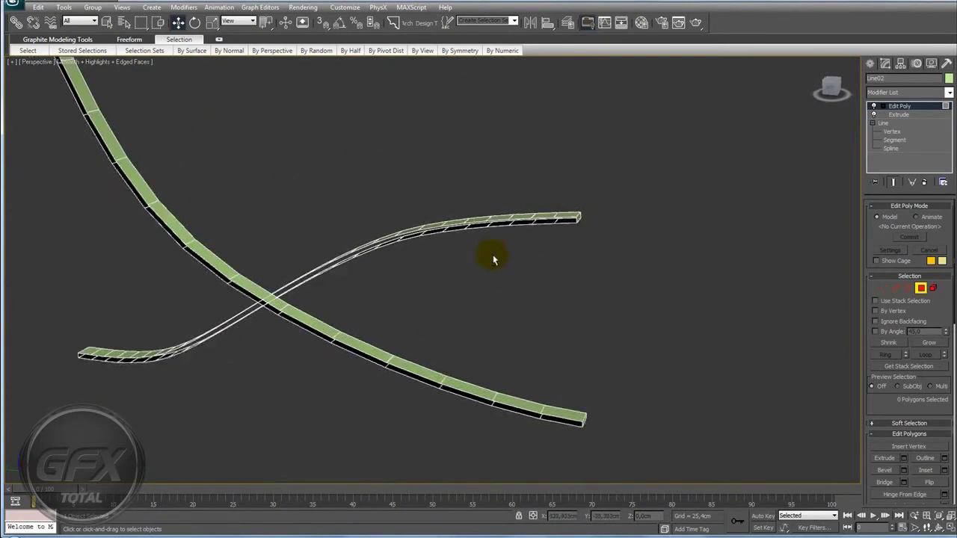
Select the strip's open border, drop the end edge, and bridge the edges into faces.
{"action": "left_click", "coordinate": [908, 288]}
{"action": "middle_click_drag", "start_coordinate": [645, 247], "coordinate": [579, 250], "text": "alt"}
{"action": "left_click", "coordinate": [572, 224]}
{"action": "scroll", "coordinate": [523, 261], "scroll_direction": "up", "scroll_amount": 3}
{"action": "scroll", "coordinate": [648, 230], "scroll_direction": "up", "scroll_amount": 3}
{"action": "scroll", "coordinate": [748, 270], "scroll_direction": "up", "scroll_amount": 2}
{"action": "left_click", "coordinate": [896, 288]}
{"action": "mouse_move", "coordinate": [662, 265]}
{"action": "middle_mouse_down", "text": "alt"}
{"action": "mouse_move", "coordinate": [619, 249]}
{"action": "mouse_move", "coordinate": [628, 173]}
{"action": "middle_mouse_up", "text": "alt"}
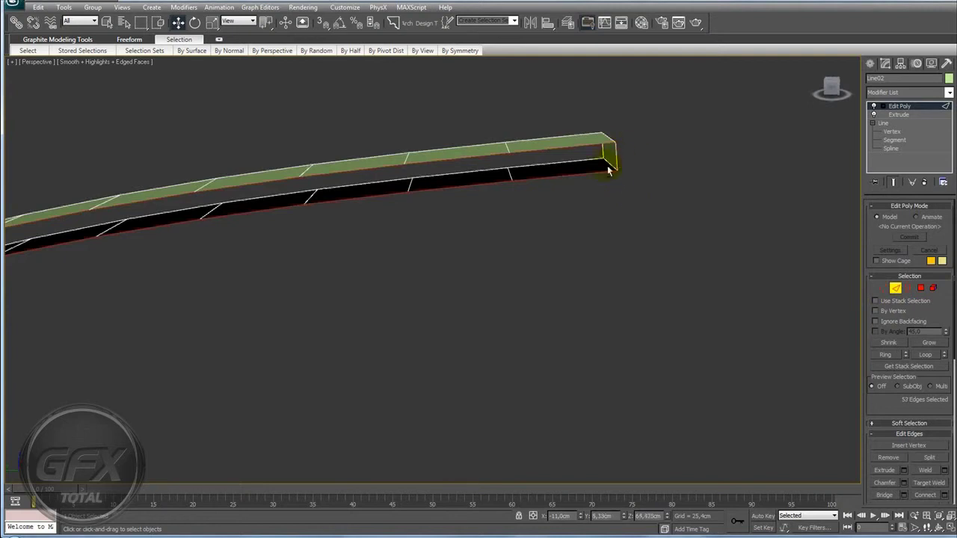
{"action": "scroll", "coordinate": [610, 170], "scroll_direction": "down", "scroll_amount": 5}
{"action": "middle_click_drag", "start_coordinate": [438, 220], "coordinate": [427, 235], "text": "alt"}
{"action": "scroll", "coordinate": [427, 234], "scroll_direction": "up", "scroll_amount": 5}
{"action": "middle_click_drag", "start_coordinate": [220, 301], "coordinate": [495, 245]}
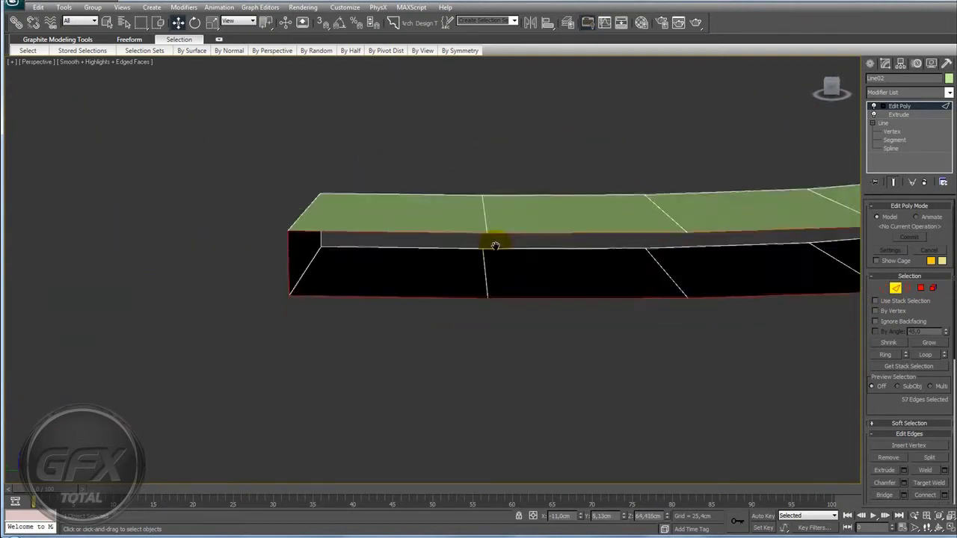
{"action": "scroll", "coordinate": [449, 254], "scroll_direction": "up", "scroll_amount": 4}
{"action": "left_click_drag", "start_coordinate": [157, 259], "coordinate": [158, 259], "text": "alt"}
{"action": "scroll", "coordinate": [180, 244], "scroll_direction": "down", "scroll_amount": 3}
{"action": "mouse_move", "coordinate": [180, 243]}
{"action": "middle_mouse_down", "text": "alt"}
{"action": "mouse_move", "coordinate": [568, 277]}
{"action": "mouse_move", "coordinate": [331, 321]}
{"action": "mouse_move", "coordinate": [455, 317]}
{"action": "mouse_move", "coordinate": [441, 309]}
{"action": "middle_mouse_up", "text": "alt"}
{"action": "left_click", "coordinate": [882, 495]}
Reselect the curved strip's open side edges and bridge that side shut.
{"action": "mouse_move", "coordinate": [621, 294]}
{"action": "middle_mouse_down", "text": "alt"}
{"action": "mouse_move", "coordinate": [609, 282]}
{"action": "mouse_move", "coordinate": [666, 228]}
{"action": "middle_mouse_up", "text": "alt"}
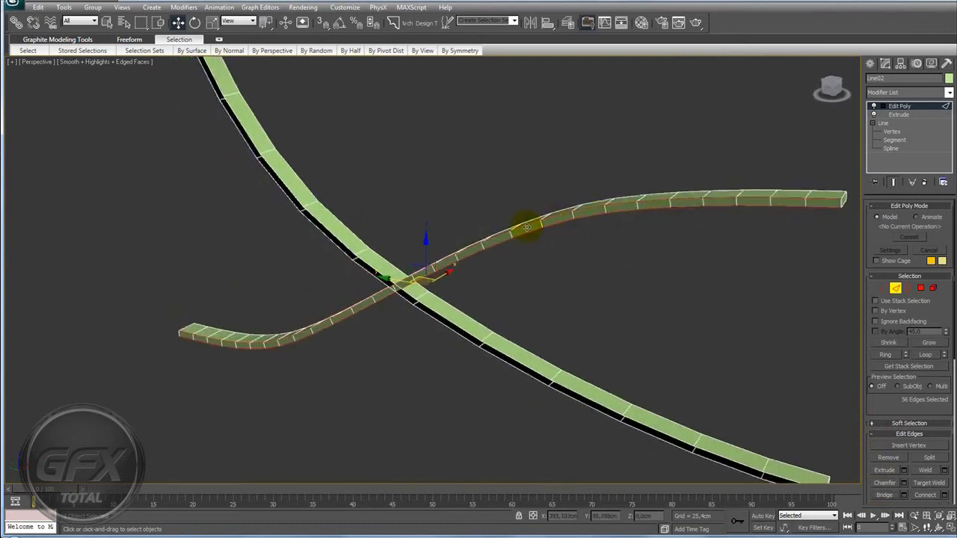
{"action": "mouse_move", "coordinate": [580, 282]}
{"action": "middle_mouse_down", "text": "alt"}
{"action": "mouse_move", "coordinate": [560, 291]}
{"action": "mouse_move", "coordinate": [356, 264]}
{"action": "mouse_move", "coordinate": [658, 309]}
{"action": "middle_mouse_up", "text": "alt"}
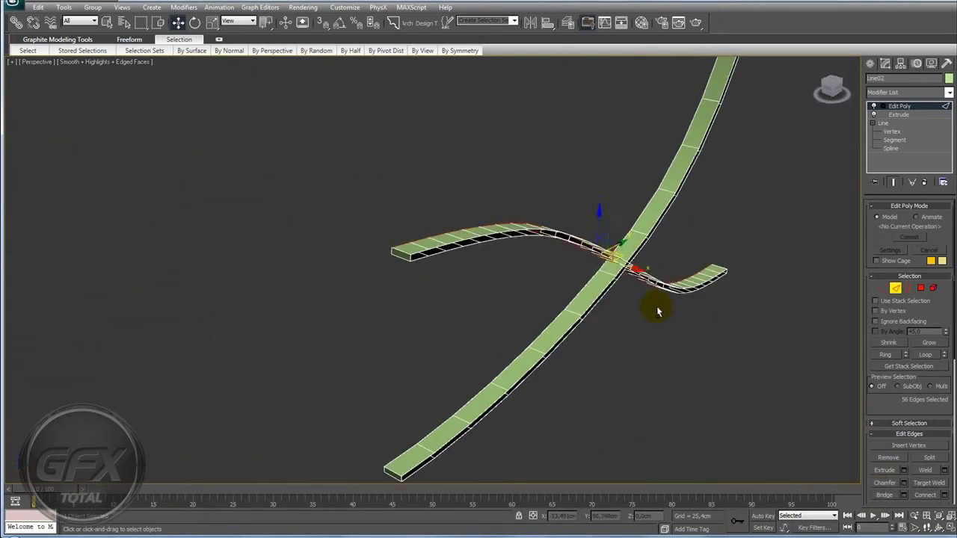
{"action": "left_click", "coordinate": [907, 288]}
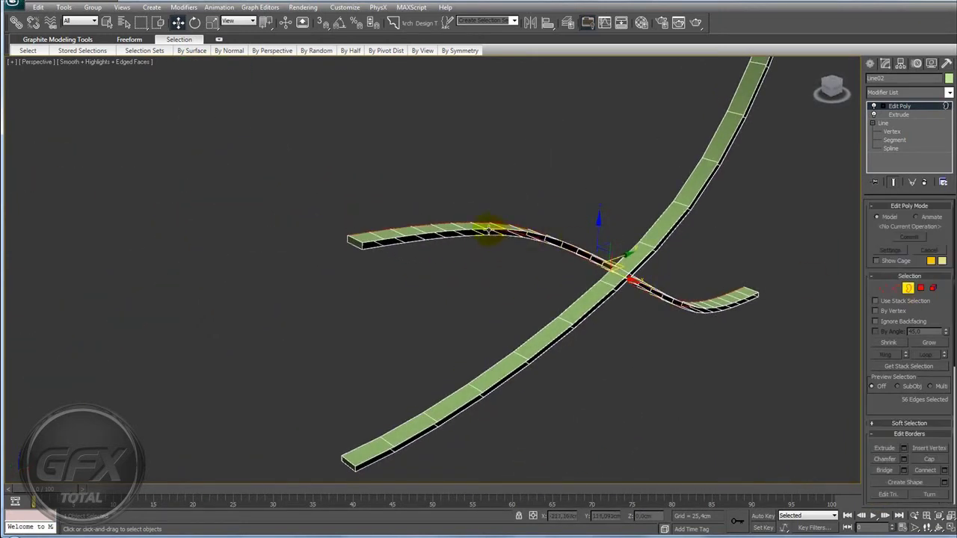
{"action": "key", "text": "z"}
{"action": "mouse_move", "coordinate": [607, 272]}
{"action": "middle_mouse_down", "text": "alt"}
{"action": "mouse_move", "coordinate": [518, 265]}
{"action": "mouse_move", "coordinate": [553, 273]}
{"action": "middle_mouse_up", "text": "alt"}
{"action": "left_click", "coordinate": [895, 289]}
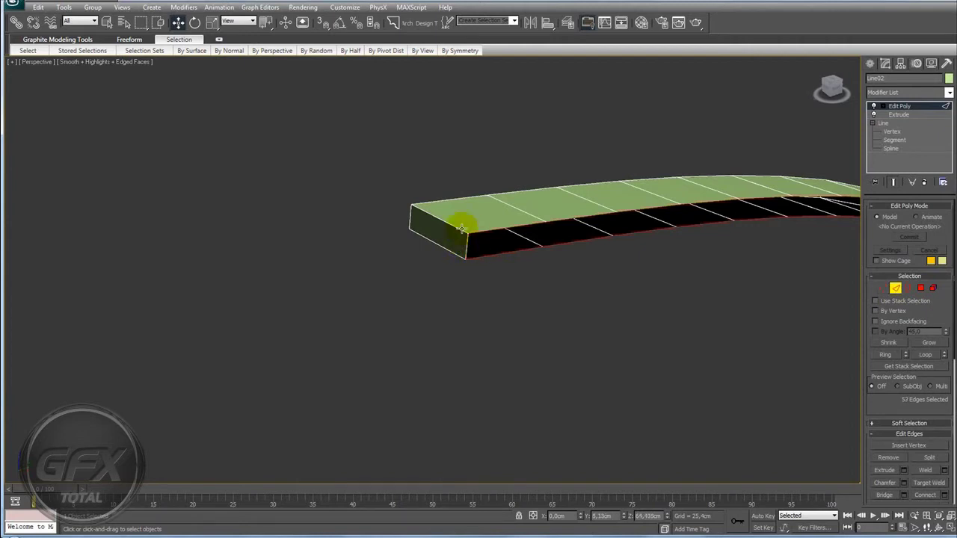
{"action": "scroll", "coordinate": [467, 251], "scroll_direction": "down", "scroll_amount": 5}
{"action": "middle_click_drag", "start_coordinate": [363, 267], "coordinate": [351, 199], "text": "alt"}
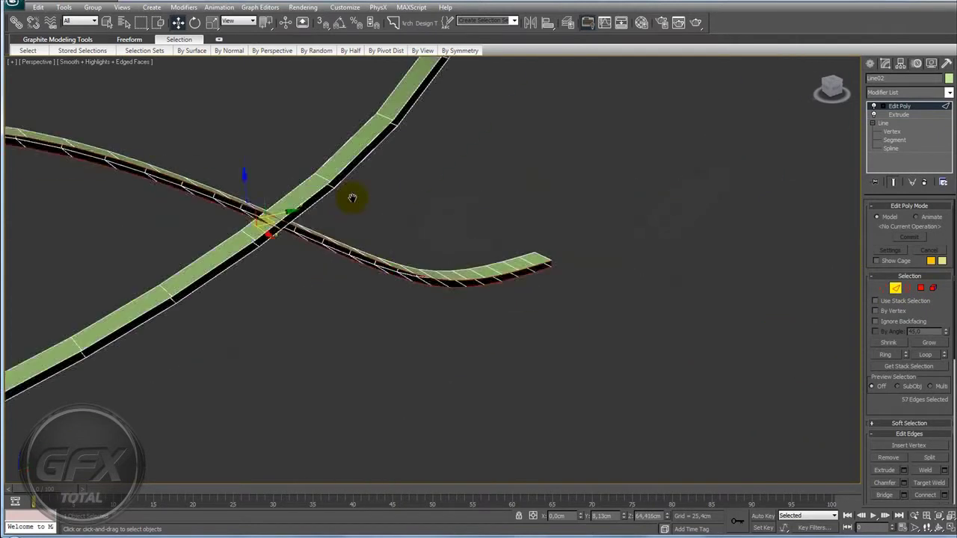
{"action": "scroll", "coordinate": [351, 199], "scroll_direction": "up", "scroll_amount": 5}
{"action": "mouse_move", "coordinate": [620, 239]}
{"action": "middle_mouse_down"}
{"action": "mouse_move", "coordinate": [230, 224]}
{"action": "mouse_move", "coordinate": [316, 222]}
{"action": "mouse_move", "coordinate": [360, 176]}
{"action": "middle_mouse_up"}
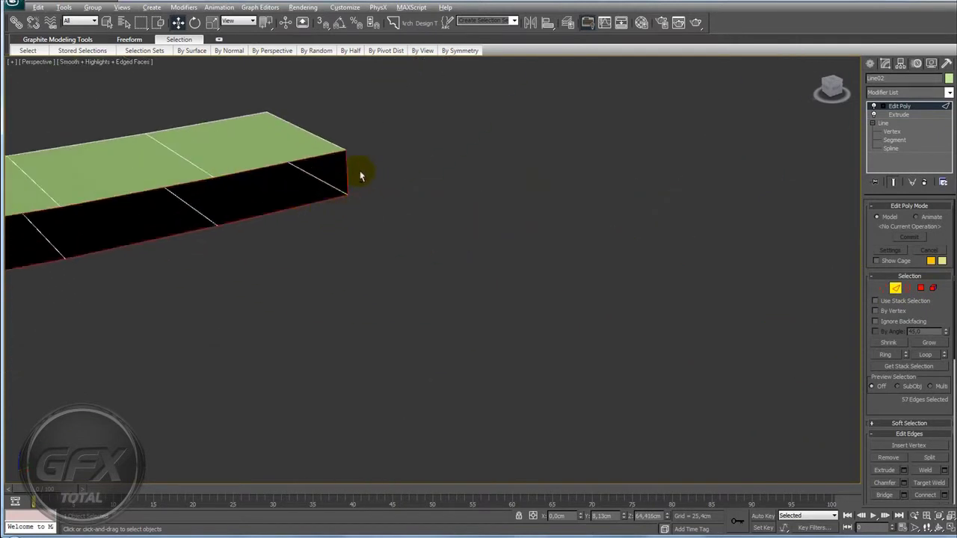
{"action": "scroll", "coordinate": [346, 182], "scroll_direction": "down", "scroll_amount": 1}
{"action": "scroll", "coordinate": [341, 188], "scroll_direction": "down", "scroll_amount": 3}
{"action": "mouse_move", "coordinate": [299, 214]}
{"action": "middle_mouse_down", "text": "alt"}
{"action": "mouse_move", "coordinate": [218, 229]}
{"action": "mouse_move", "coordinate": [323, 245]}
{"action": "mouse_move", "coordinate": [363, 277]}
{"action": "mouse_move", "coordinate": [506, 299]}
{"action": "mouse_move", "coordinate": [401, 306]}
{"action": "mouse_move", "coordinate": [481, 290]}
{"action": "mouse_move", "coordinate": [453, 292]}
{"action": "mouse_move", "coordinate": [504, 316]}
{"action": "middle_mouse_up", "text": "alt"}
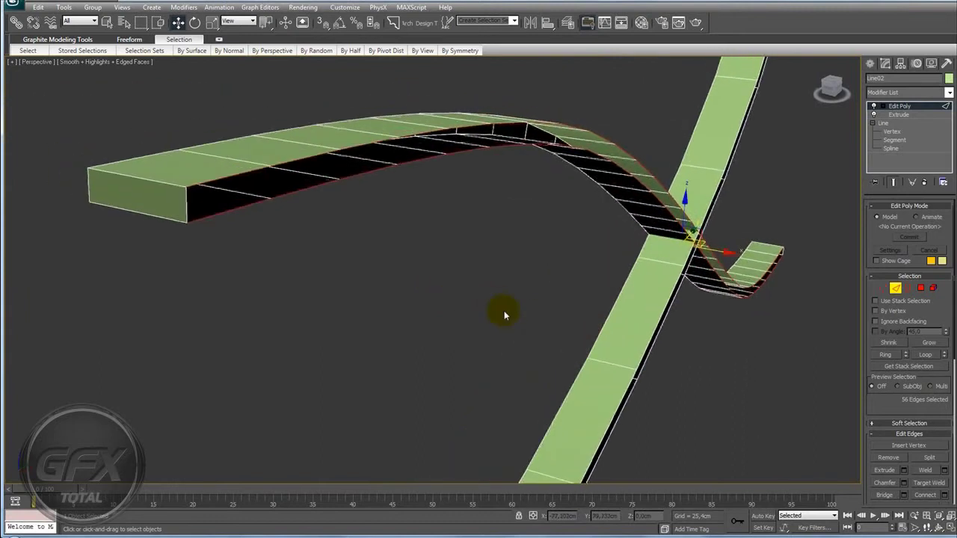
{"action": "left_click_drag", "start_coordinate": [899, 412], "coordinate": [876, 293]}
{"action": "left_click", "coordinate": [886, 373]}
Show the base Line spline at Segment level in the modifier stack.
{"action": "scroll", "coordinate": [453, 248], "scroll_direction": "down", "scroll_amount": 2}
{"action": "mouse_move", "coordinate": [453, 248]}
{"action": "middle_mouse_down", "text": "alt"}
{"action": "mouse_move", "coordinate": [479, 257]}
{"action": "mouse_move", "coordinate": [406, 255]}
{"action": "middle_mouse_up", "text": "alt"}
{"action": "mouse_move", "coordinate": [595, 268]}
{"action": "middle_mouse_down", "text": "alt"}
{"action": "mouse_move", "coordinate": [560, 284]}
{"action": "mouse_move", "coordinate": [537, 313]}
{"action": "middle_mouse_up", "text": "alt"}
{"action": "mouse_move", "coordinate": [485, 335]}
{"action": "middle_mouse_down", "text": "alt"}
{"action": "mouse_move", "coordinate": [694, 234]}
{"action": "mouse_move", "coordinate": [673, 211]}
{"action": "middle_mouse_up", "text": "alt"}
{"action": "mouse_move", "coordinate": [815, 120]}
{"action": "middle_mouse_down", "text": "alt"}
{"action": "mouse_move", "coordinate": [641, 154]}
{"action": "mouse_move", "coordinate": [546, 235]}
{"action": "middle_mouse_up", "text": "alt"}
{"action": "left_click", "coordinate": [897, 139]}
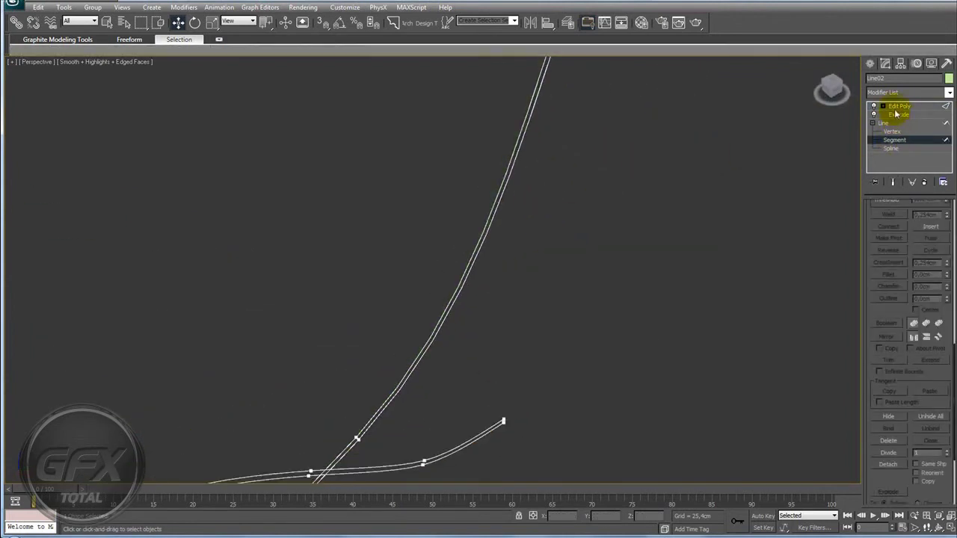
Back in Edit Poly Edge mode, select the straight strip's open side edges.
{"action": "left_click", "coordinate": [897, 107]}
{"action": "middle_click_drag", "start_coordinate": [822, 138], "coordinate": [646, 148], "text": "alt"}
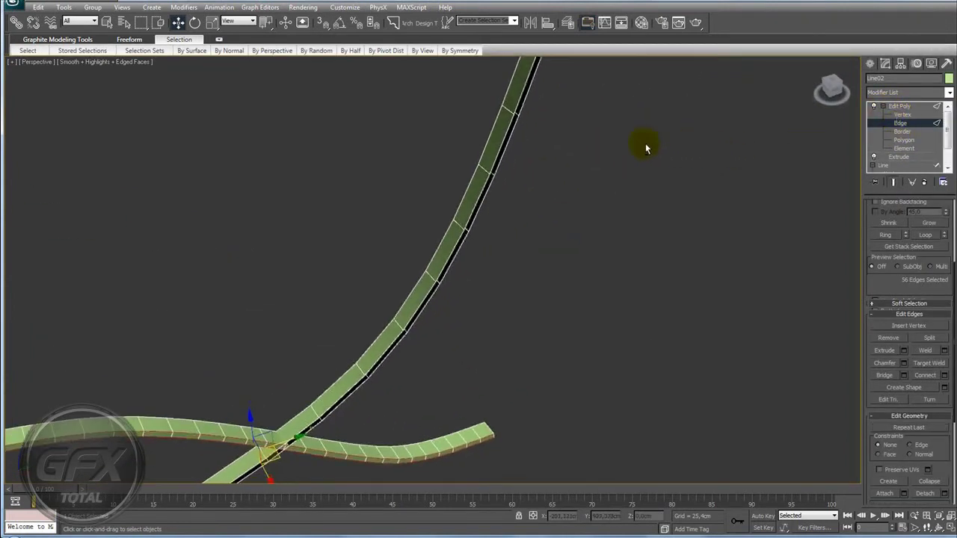
{"action": "left_click", "coordinate": [904, 132]}
{"action": "mouse_move", "coordinate": [519, 133]}
{"action": "middle_mouse_down", "text": "alt"}
{"action": "mouse_move", "coordinate": [681, 287]}
{"action": "mouse_move", "coordinate": [545, 246]}
{"action": "mouse_move", "coordinate": [479, 131]}
{"action": "mouse_move", "coordinate": [364, 269]}
{"action": "mouse_move", "coordinate": [608, 257]}
{"action": "mouse_move", "coordinate": [303, 362]}
{"action": "mouse_move", "coordinate": [505, 98]}
{"action": "mouse_move", "coordinate": [464, 224]}
{"action": "mouse_move", "coordinate": [477, 242]}
{"action": "mouse_move", "coordinate": [531, 149]}
{"action": "mouse_move", "coordinate": [466, 168]}
{"action": "mouse_move", "coordinate": [526, 197]}
{"action": "mouse_move", "coordinate": [729, 359]}
{"action": "middle_mouse_up", "text": "alt"}
{"action": "left_click", "coordinate": [896, 288]}
{"action": "left_click_drag", "start_coordinate": [903, 400], "coordinate": [882, 321]}
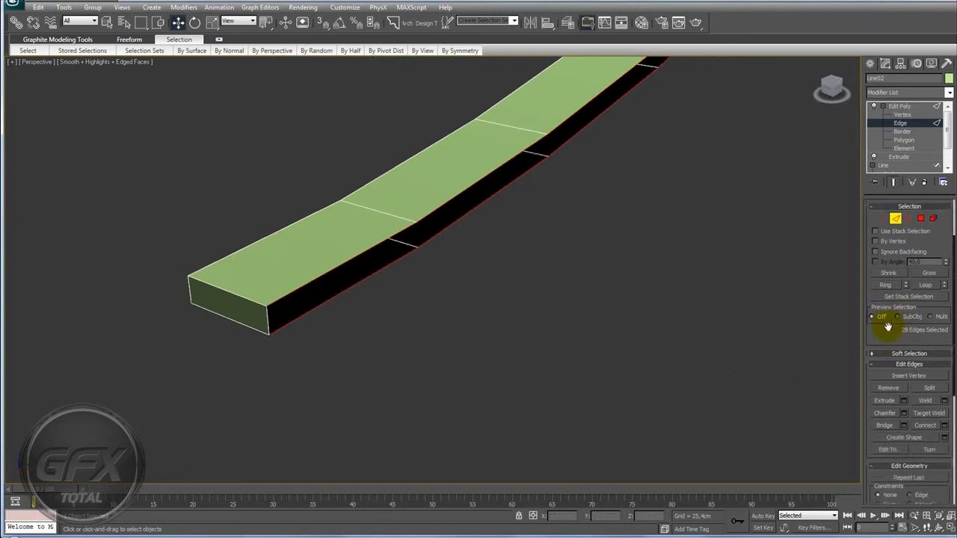
{"action": "mouse_move", "coordinate": [468, 314]}
{"action": "middle_mouse_down", "text": "alt"}
{"action": "mouse_move", "coordinate": [374, 308]}
{"action": "mouse_move", "coordinate": [454, 314]}
{"action": "mouse_move", "coordinate": [501, 292]}
{"action": "middle_mouse_up", "text": "alt"}
{"action": "left_click", "coordinate": [901, 131]}
{"action": "left_click_drag", "start_coordinate": [687, 275], "coordinate": [562, 340]}
{"action": "key", "text": "2"}
{"action": "mouse_move", "coordinate": [400, 236]}
{"action": "middle_mouse_down", "text": "alt"}
{"action": "mouse_move", "coordinate": [331, 241]}
{"action": "mouse_move", "coordinate": [309, 213]}
{"action": "mouse_move", "coordinate": [456, 186]}
{"action": "mouse_move", "coordinate": [540, 328]}
{"action": "mouse_move", "coordinate": [472, 246]}
{"action": "mouse_move", "coordinate": [618, 391]}
{"action": "mouse_move", "coordinate": [552, 330]}
{"action": "middle_mouse_up", "text": "alt"}
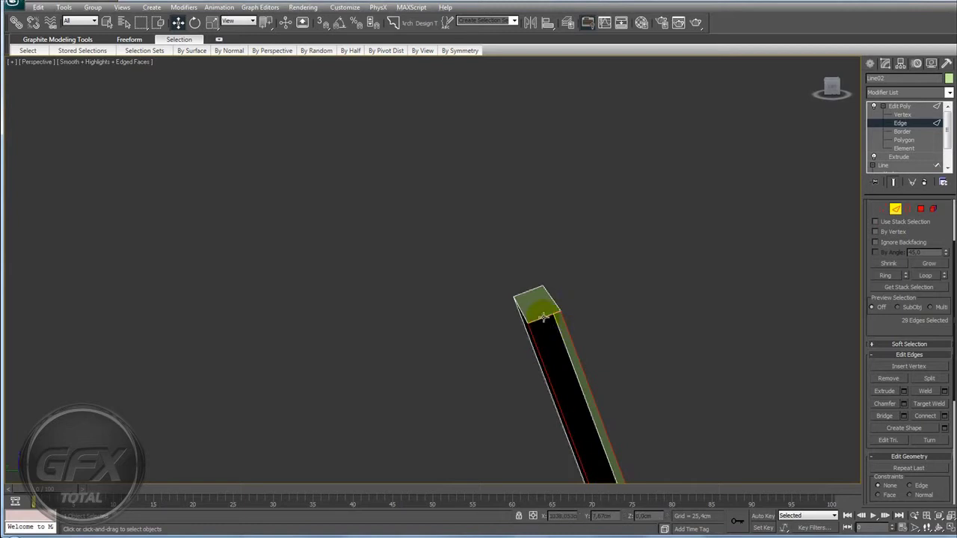
Bridge the straight strip's open side and return to the Edit Poly top level.
{"action": "left_click", "coordinate": [882, 416]}
{"action": "mouse_move", "coordinate": [712, 357]}
{"action": "middle_mouse_down", "text": "alt"}
{"action": "mouse_move", "coordinate": [647, 326]}
{"action": "mouse_move", "coordinate": [600, 343]}
{"action": "middle_mouse_up", "text": "alt"}
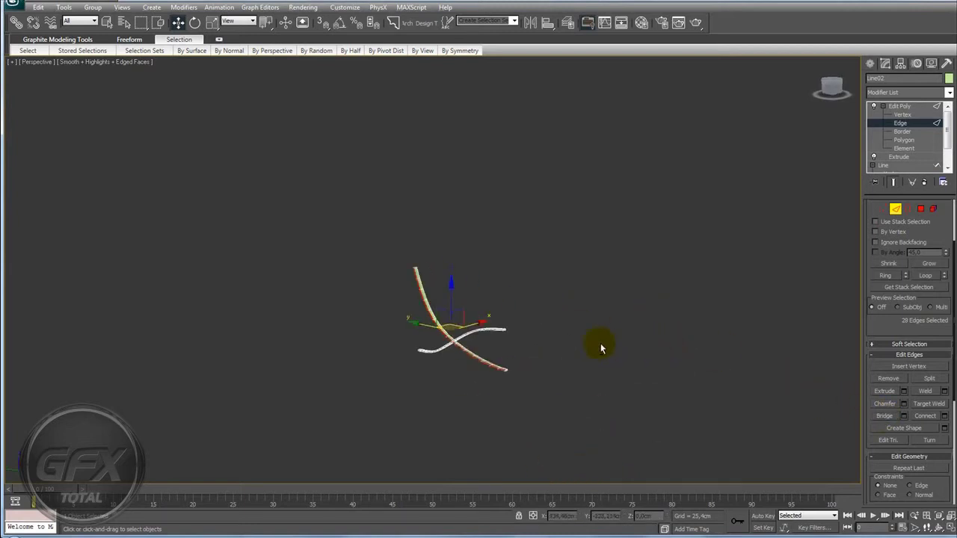
{"action": "left_click", "coordinate": [901, 106]}
{"action": "scroll", "coordinate": [583, 247], "scroll_direction": "up", "scroll_amount": 3}
{"action": "mouse_move", "coordinate": [602, 257]}
{"action": "middle_mouse_down", "text": "alt"}
{"action": "mouse_move", "coordinate": [525, 288]}
{"action": "mouse_move", "coordinate": [508, 250]}
{"action": "mouse_move", "coordinate": [563, 258]}
{"action": "mouse_move", "coordinate": [504, 258]}
{"action": "mouse_move", "coordinate": [522, 295]}
{"action": "mouse_move", "coordinate": [636, 261]}
{"action": "mouse_move", "coordinate": [566, 297]}
{"action": "middle_mouse_up", "text": "alt"}
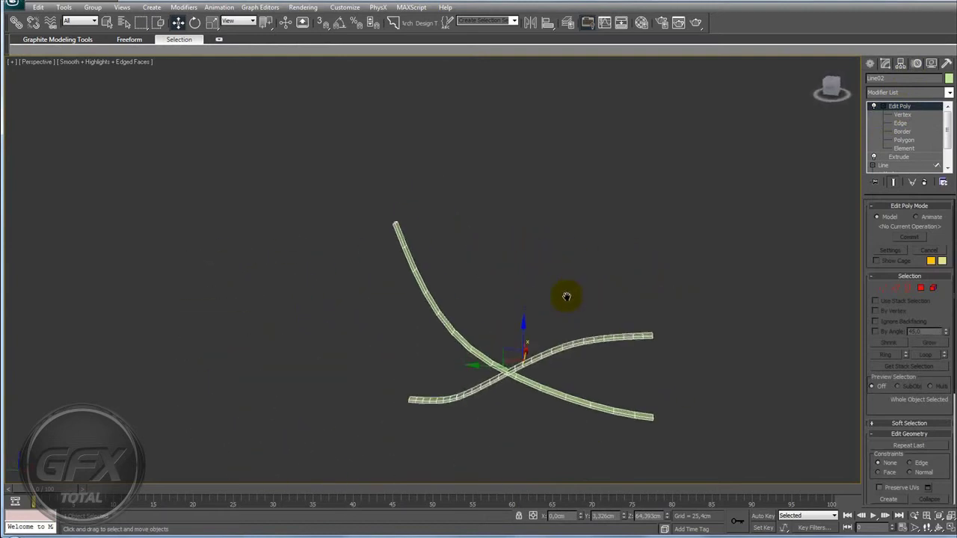
Unhide All from the Display panel to bring back the hidden reference drawing plane.
{"action": "left_click", "coordinate": [930, 63]}
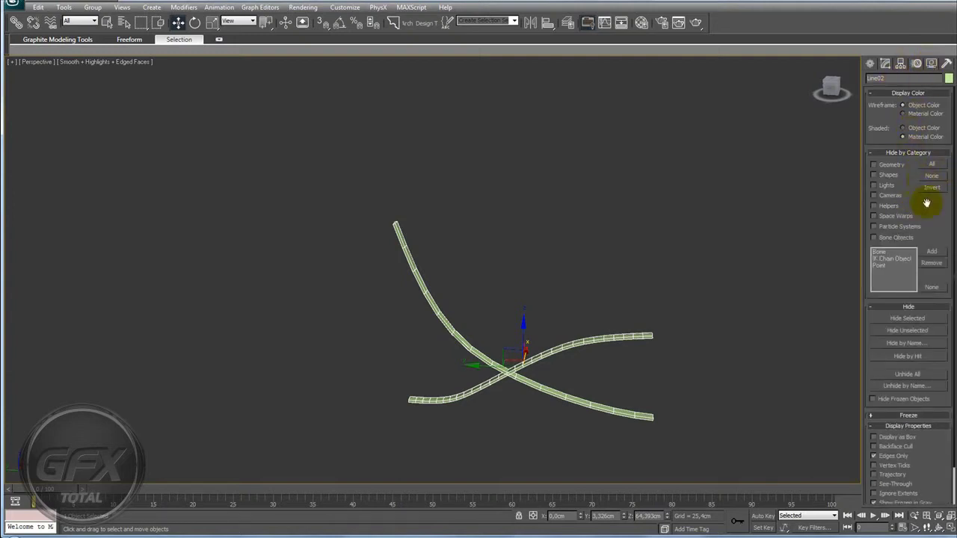
{"action": "left_click", "coordinate": [912, 375]}
{"action": "mouse_move", "coordinate": [545, 284]}
{"action": "middle_mouse_down"}
{"action": "mouse_move", "coordinate": [465, 250]}
{"action": "mouse_move", "coordinate": [473, 250]}
{"action": "middle_mouse_up"}
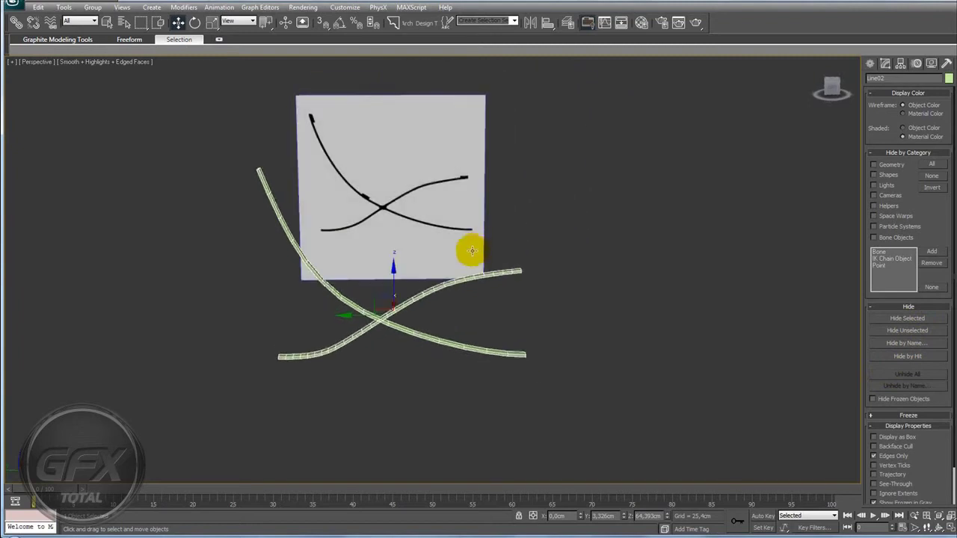
Switch to the Left view and zoom in on the strips against the reference plane.
{"action": "key", "text": "l"}
{"action": "scroll", "coordinate": [471, 220], "scroll_direction": "up", "scroll_amount": 3}
{"action": "scroll", "coordinate": [487, 289], "scroll_direction": "up", "scroll_amount": 3}
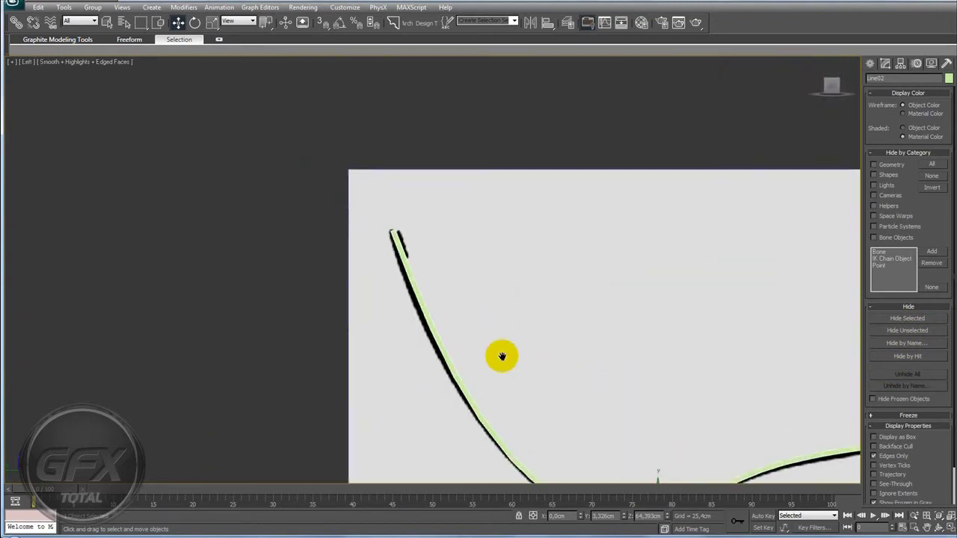
{"action": "scroll", "coordinate": [504, 354], "scroll_direction": "up", "scroll_amount": 3}
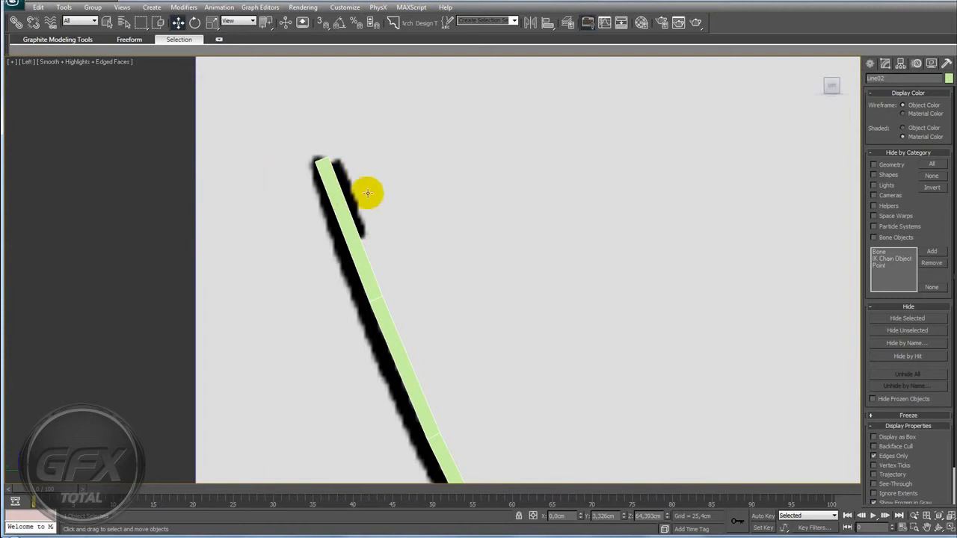
{"action": "mouse_move", "coordinate": [386, 246]}
{"action": "middle_mouse_down"}
{"action": "mouse_move", "coordinate": [433, 231]}
{"action": "mouse_move", "coordinate": [364, 191]}
{"action": "middle_mouse_up"}
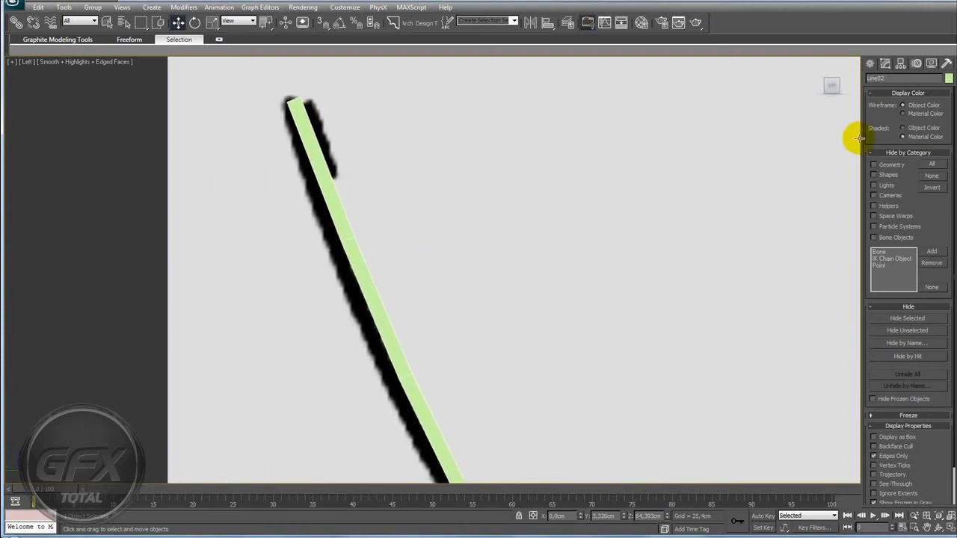
In Vertex mode, move the upper and lower bend vertices to smooth the strip's bend.
{"action": "left_click", "coordinate": [886, 63]}
{"action": "left_click", "coordinate": [902, 114]}
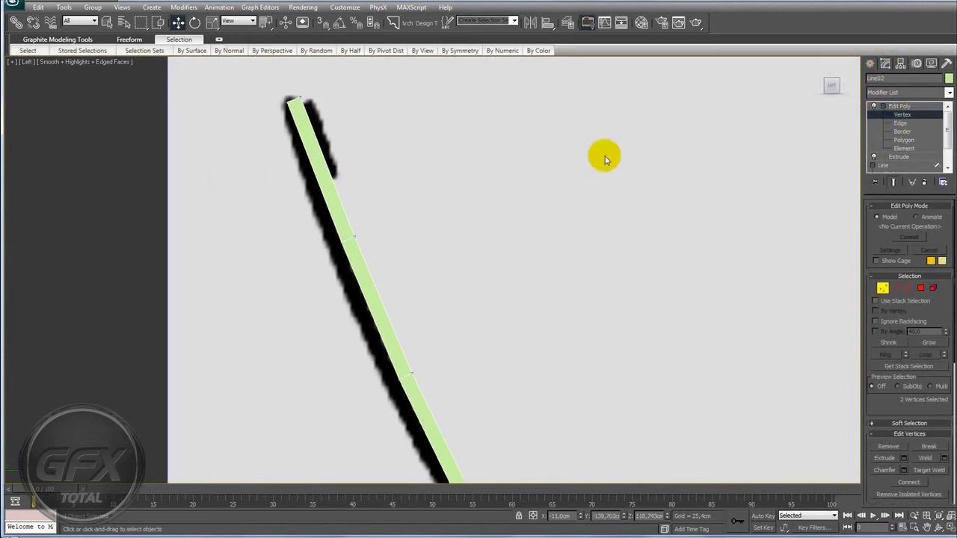
{"action": "left_click_drag", "start_coordinate": [337, 219], "coordinate": [388, 256]}
{"action": "left_click_drag", "start_coordinate": [366, 225], "coordinate": [349, 219]}
{"action": "mouse_move", "coordinate": [367, 331]}
{"action": "left_mouse_down"}
{"action": "mouse_move", "coordinate": [427, 394]}
{"action": "mouse_move", "coordinate": [411, 361]}
{"action": "left_mouse_up"}
{"action": "middle_click_drag", "start_coordinate": [408, 363], "coordinate": [389, 146]}
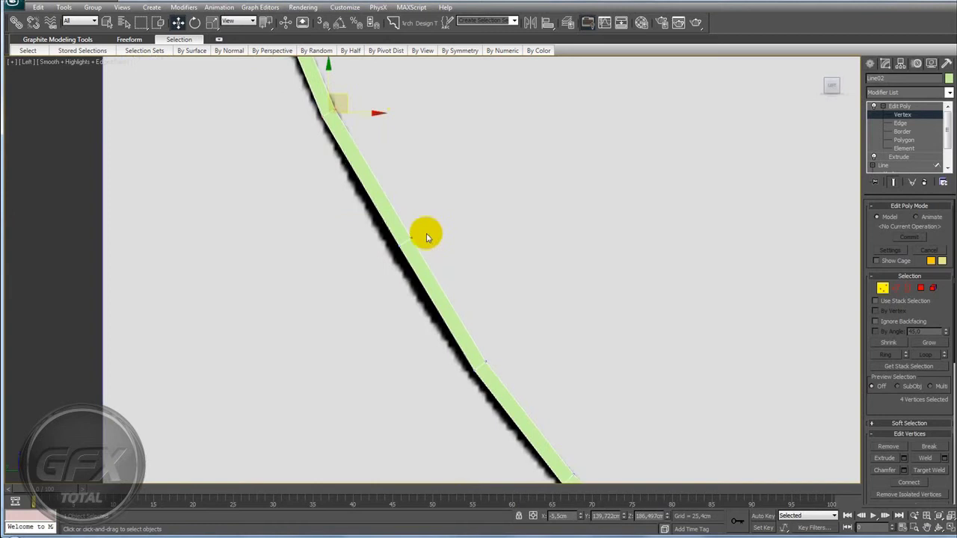
Nudge the curve's end vertices so they match the reference drawing.
{"action": "left_click_drag", "start_coordinate": [487, 305], "coordinate": [473, 385]}
{"action": "scroll", "coordinate": [491, 346], "scroll_direction": "down", "scroll_amount": 3}
{"action": "middle_click_drag", "start_coordinate": [608, 376], "coordinate": [420, 263]}
{"action": "scroll", "coordinate": [524, 276], "scroll_direction": "up", "scroll_amount": 2}
{"action": "scroll", "coordinate": [523, 247], "scroll_direction": "up", "scroll_amount": 4}
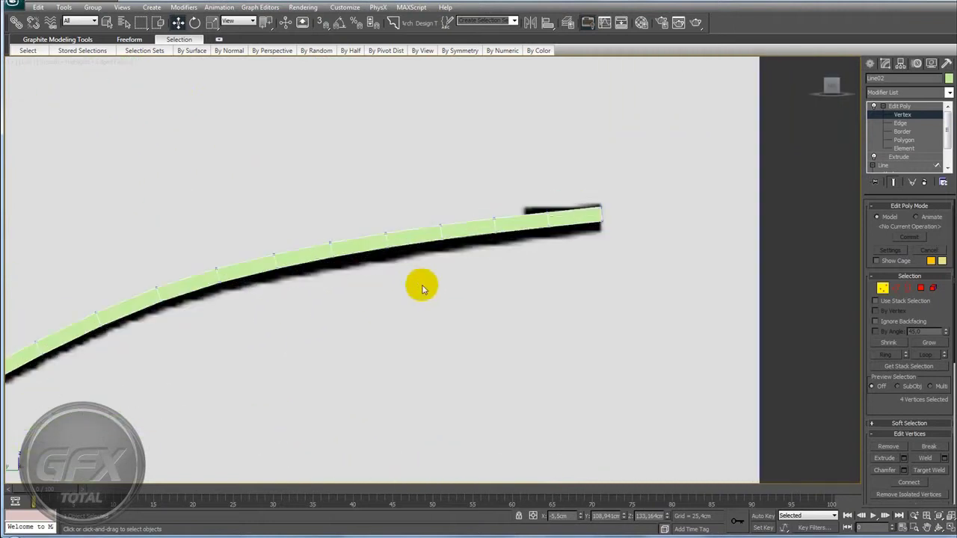
{"action": "mouse_move", "coordinate": [630, 191]}
{"action": "left_mouse_down"}
{"action": "mouse_move", "coordinate": [598, 229]}
{"action": "mouse_move", "coordinate": [619, 205]}
{"action": "mouse_move", "coordinate": [564, 206]}
{"action": "left_mouse_up"}
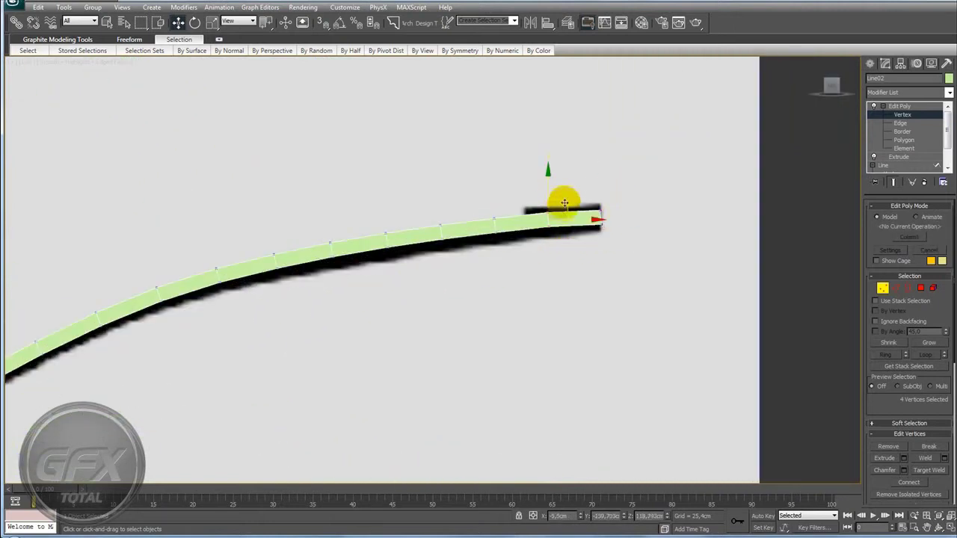
{"action": "mouse_move", "coordinate": [565, 201]}
{"action": "left_mouse_down"}
{"action": "mouse_move", "coordinate": [486, 220]}
{"action": "mouse_move", "coordinate": [489, 238]}
{"action": "mouse_move", "coordinate": [505, 208]}
{"action": "left_mouse_up"}
Pan and zoom to centre the strips' crossing in view.
{"action": "scroll", "coordinate": [487, 263], "scroll_direction": "down", "scroll_amount": 3}
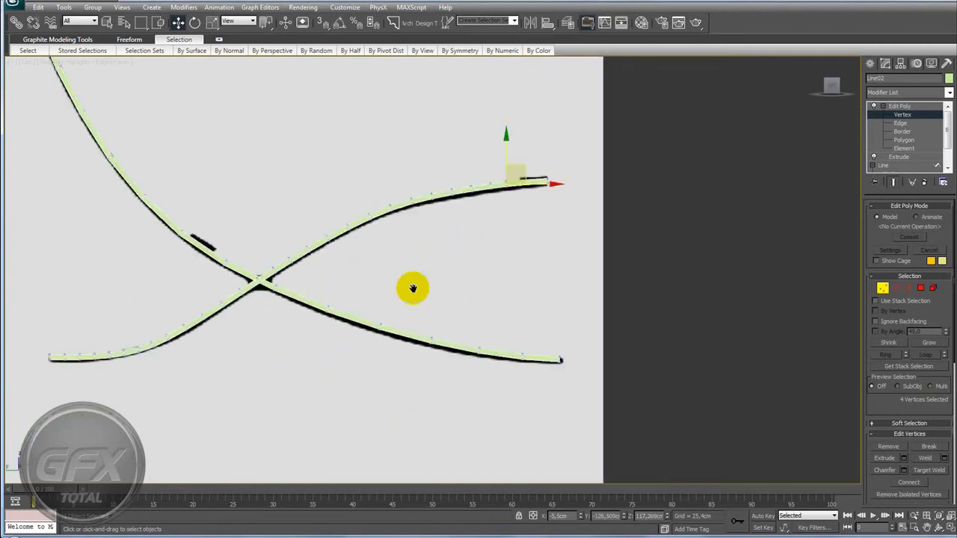
{"action": "scroll", "coordinate": [410, 284], "scroll_direction": "up", "scroll_amount": 3}
{"action": "mouse_move", "coordinate": [206, 263]}
{"action": "middle_mouse_down"}
{"action": "mouse_move", "coordinate": [368, 265]}
{"action": "mouse_move", "coordinate": [560, 294]}
{"action": "middle_mouse_up"}
{"action": "mouse_move", "coordinate": [448, 228]}
{"action": "middle_mouse_down"}
{"action": "mouse_move", "coordinate": [534, 259]}
{"action": "mouse_move", "coordinate": [395, 252]}
{"action": "mouse_move", "coordinate": [497, 299]}
{"action": "middle_mouse_up"}
{"action": "scroll", "coordinate": [534, 259], "scroll_direction": "up", "scroll_amount": 2}
{"action": "mouse_move", "coordinate": [541, 336]}
{"action": "middle_mouse_down"}
{"action": "mouse_move", "coordinate": [324, 265]}
{"action": "mouse_move", "coordinate": [420, 250]}
{"action": "middle_mouse_up"}
{"action": "scroll", "coordinate": [421, 250], "scroll_direction": "up", "scroll_amount": 2}
{"action": "scroll", "coordinate": [404, 258], "scroll_direction": "up", "scroll_amount": 1}
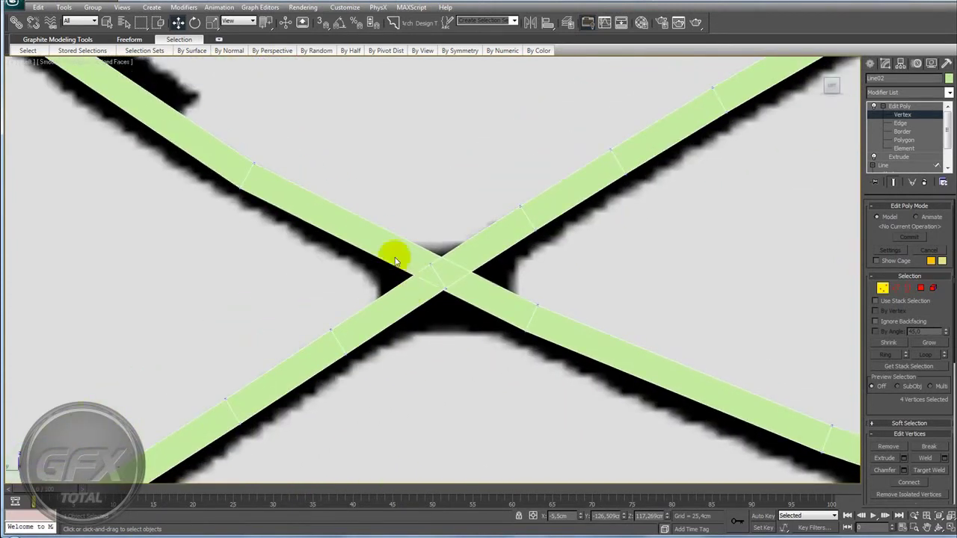
In Edge mode, add connecting edges near the strips' crossing with Connect Edges.
{"action": "left_click", "coordinate": [895, 289]}
{"action": "left_click_drag", "start_coordinate": [351, 179], "coordinate": [300, 252]}
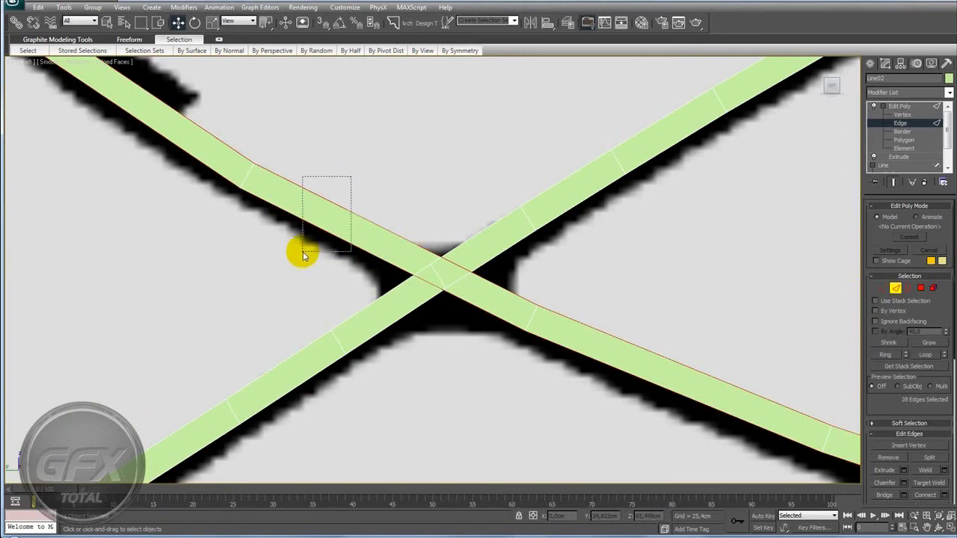
{"action": "left_click_drag", "start_coordinate": [361, 182], "coordinate": [302, 264]}
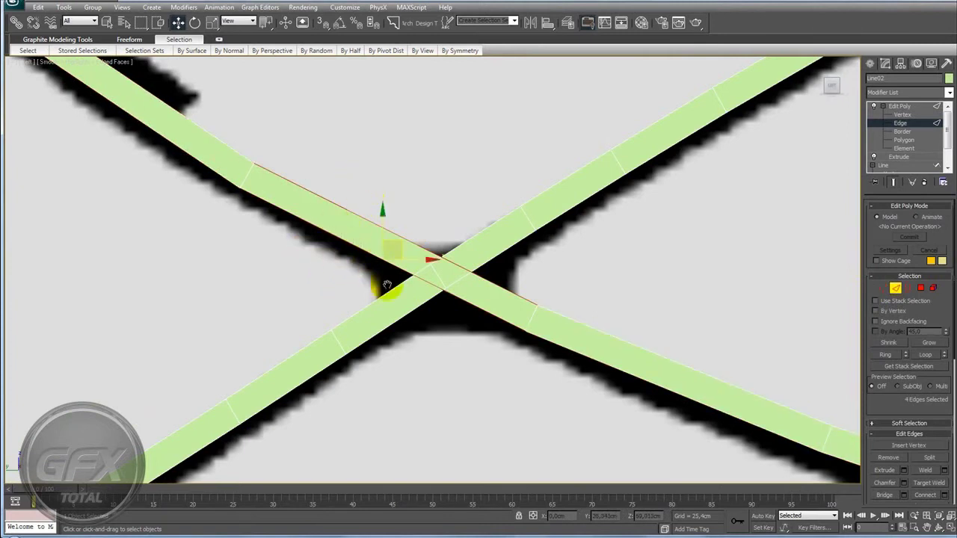
{"action": "middle_click_drag", "start_coordinate": [384, 277], "coordinate": [403, 269]}
{"action": "scroll", "coordinate": [898, 405], "scroll_direction": "down", "scroll_amount": 2}
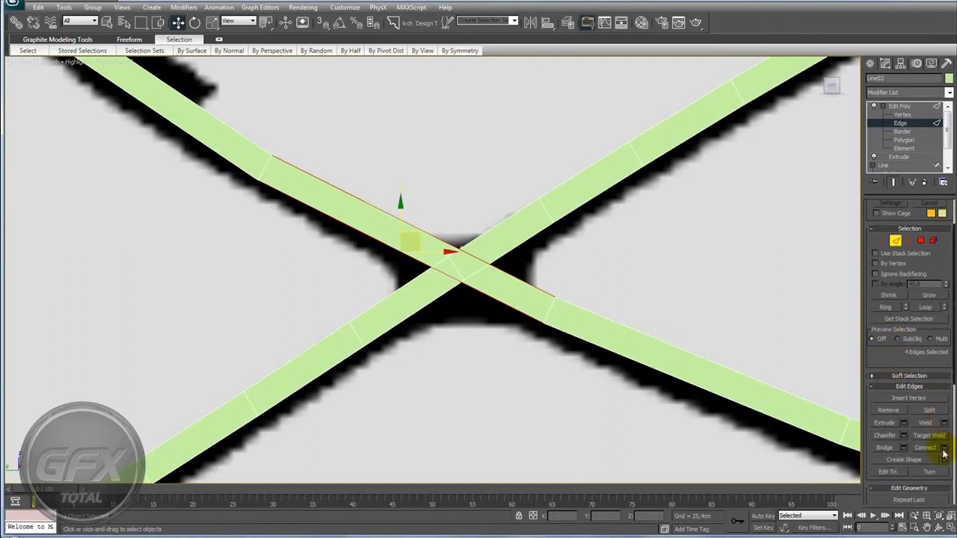
{"action": "left_click", "coordinate": [944, 449]}
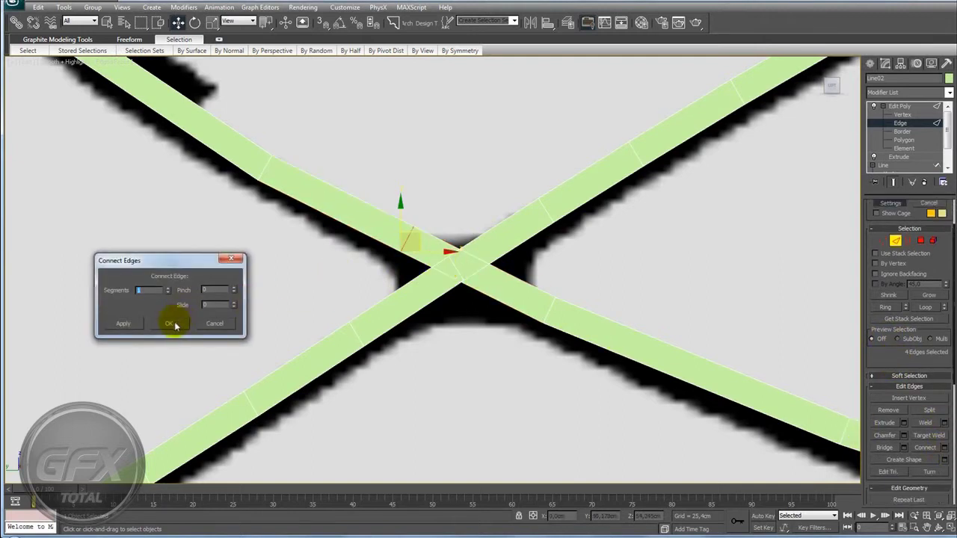
{"action": "left_click", "coordinate": [172, 324]}
{"action": "scroll", "coordinate": [474, 288], "scroll_direction": "up", "scroll_amount": 3}
{"action": "mouse_move", "coordinate": [389, 193]}
{"action": "left_mouse_down"}
{"action": "mouse_move", "coordinate": [427, 214]}
{"action": "mouse_move", "coordinate": [438, 207]}
{"action": "mouse_move", "coordinate": [411, 207]}
{"action": "left_mouse_up"}
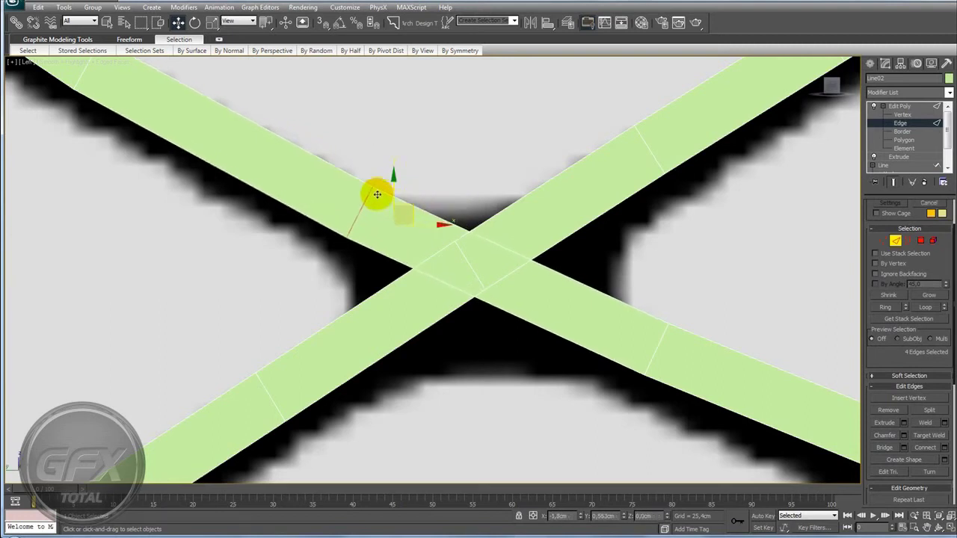
Add another edge loop across the upper-right arm near the centre with Connect Edges.
{"action": "scroll", "coordinate": [397, 214], "scroll_direction": "down", "scroll_amount": 2}
{"action": "mouse_move", "coordinate": [397, 214]}
{"action": "middle_mouse_down"}
{"action": "mouse_move", "coordinate": [392, 226]}
{"action": "mouse_move", "coordinate": [369, 212]}
{"action": "middle_mouse_up"}
{"action": "left_click_drag", "start_coordinate": [353, 175], "coordinate": [391, 239]}
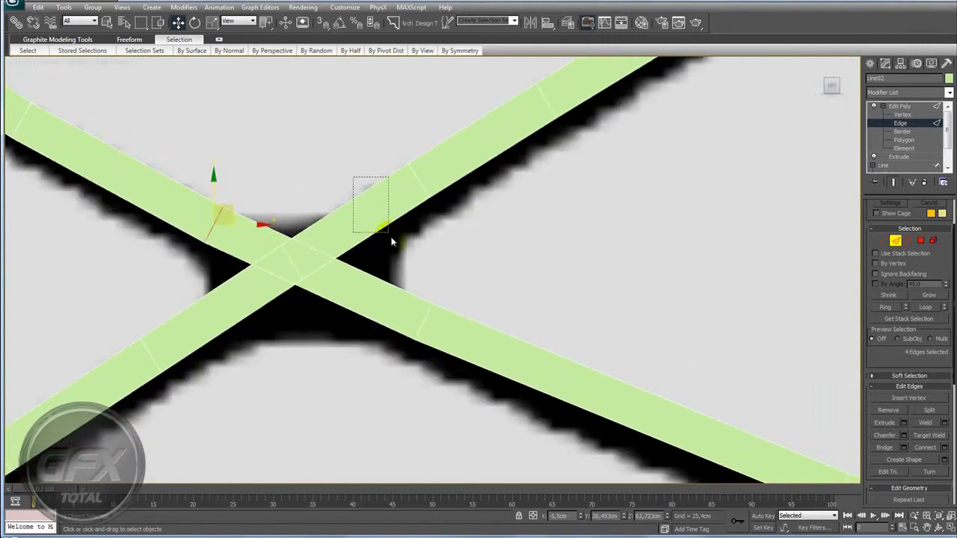
{"action": "left_click", "coordinate": [941, 445]}
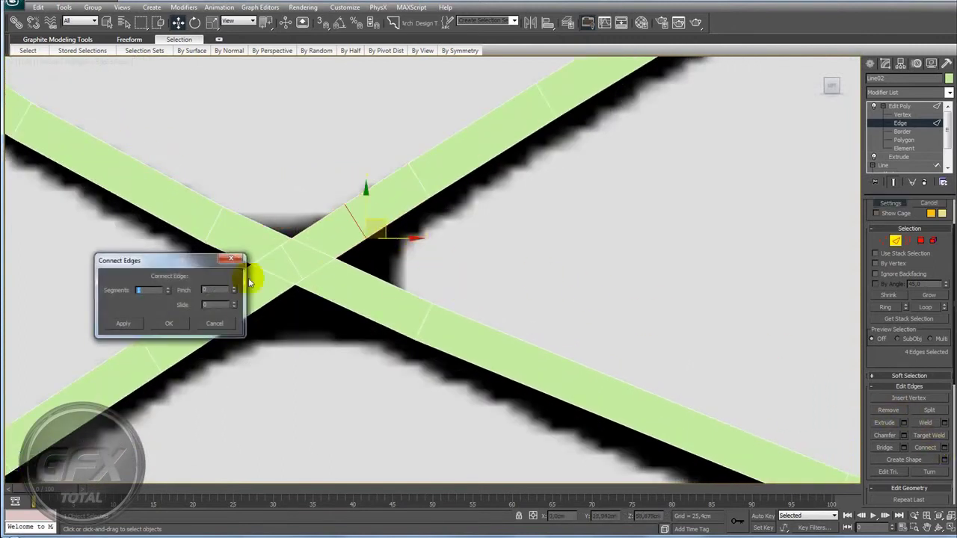
{"action": "left_click", "coordinate": [187, 324]}
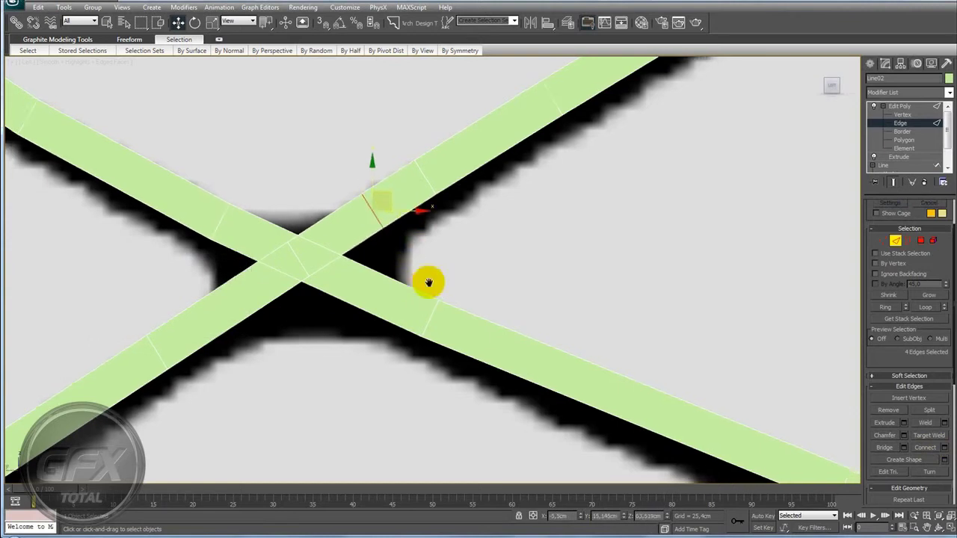
{"action": "middle_click_drag", "start_coordinate": [427, 280], "coordinate": [481, 240]}
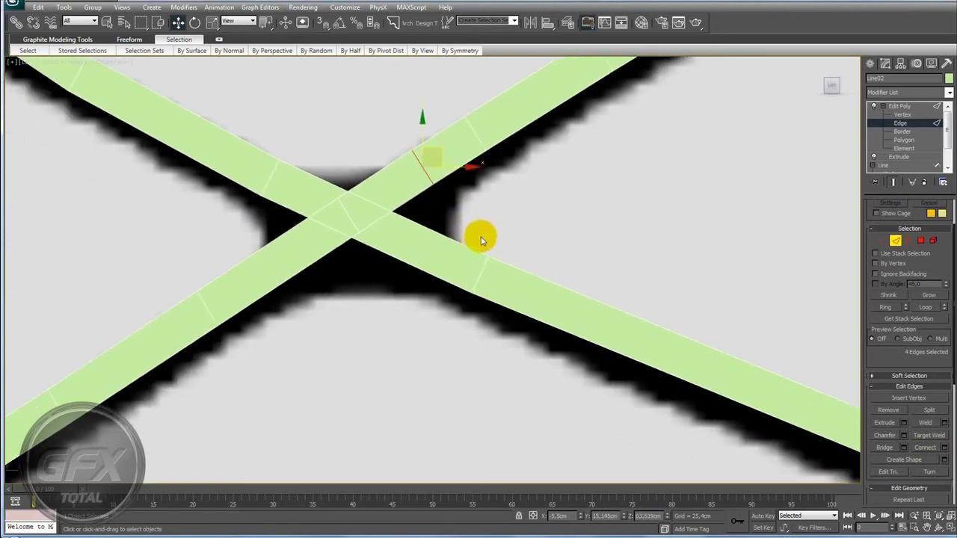
{"action": "left_click", "coordinate": [883, 241]}
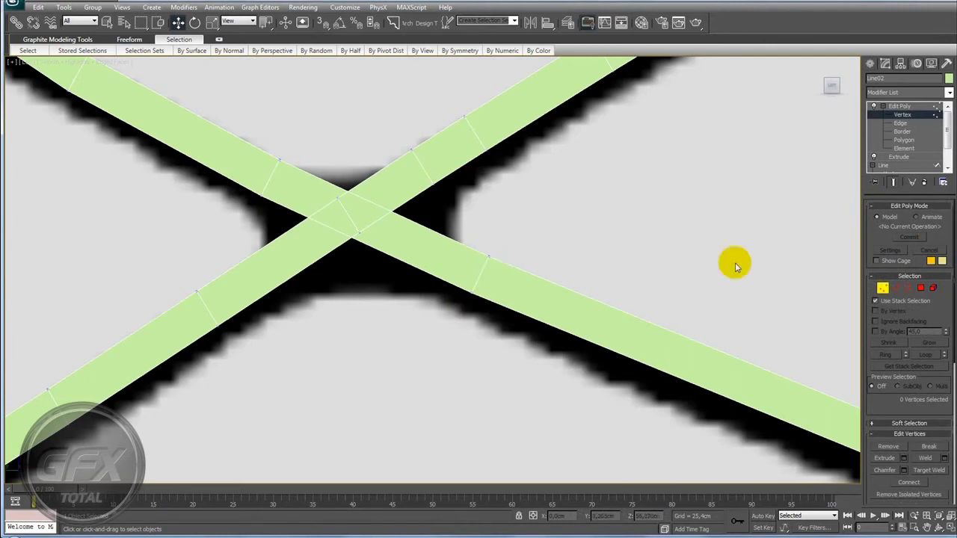
Toggle Line02's Vertex and Border sub-object modes while framing the crossing.
{"action": "left_click", "coordinate": [897, 106]}
{"action": "left_click", "coordinate": [903, 114]}
{"action": "mouse_move", "coordinate": [574, 232]}
{"action": "left_mouse_down"}
{"action": "mouse_move", "coordinate": [481, 297]}
{"action": "mouse_move", "coordinate": [498, 263]}
{"action": "left_mouse_up"}
{"action": "middle_click_drag", "start_coordinate": [498, 263], "coordinate": [423, 288]}
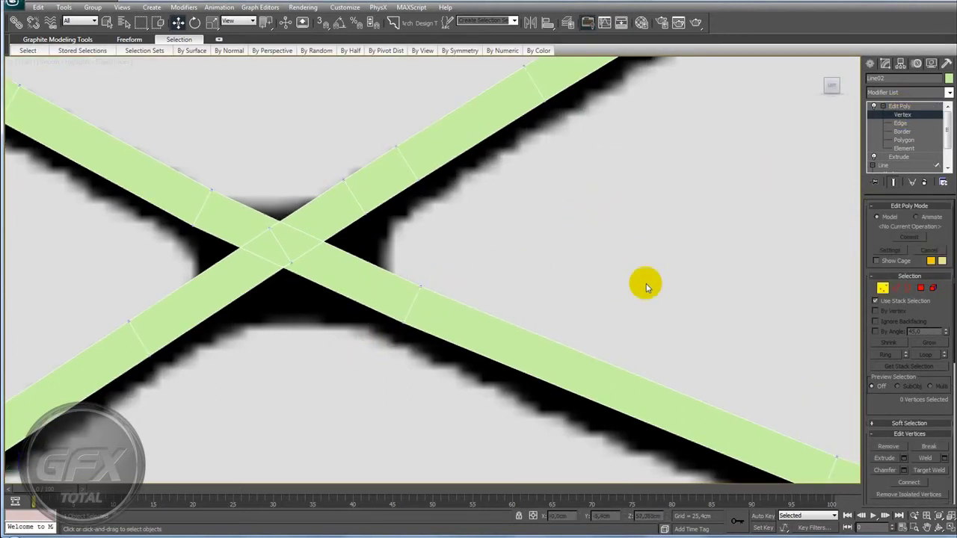
{"action": "left_click", "coordinate": [895, 288]}
{"action": "left_click", "coordinate": [903, 130]}
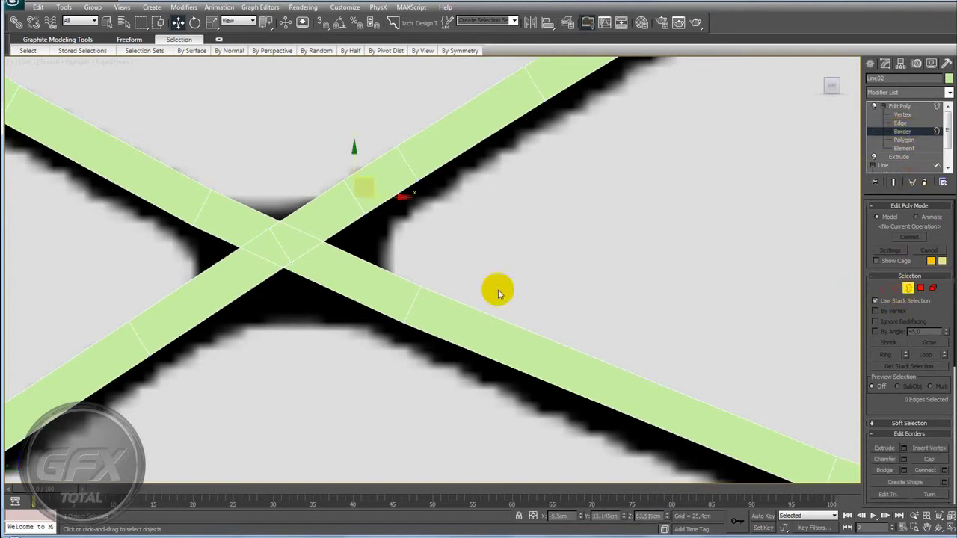
{"action": "scroll", "coordinate": [630, 337], "scroll_direction": "down", "scroll_amount": 1}
{"action": "key", "text": "ctrl+b"}
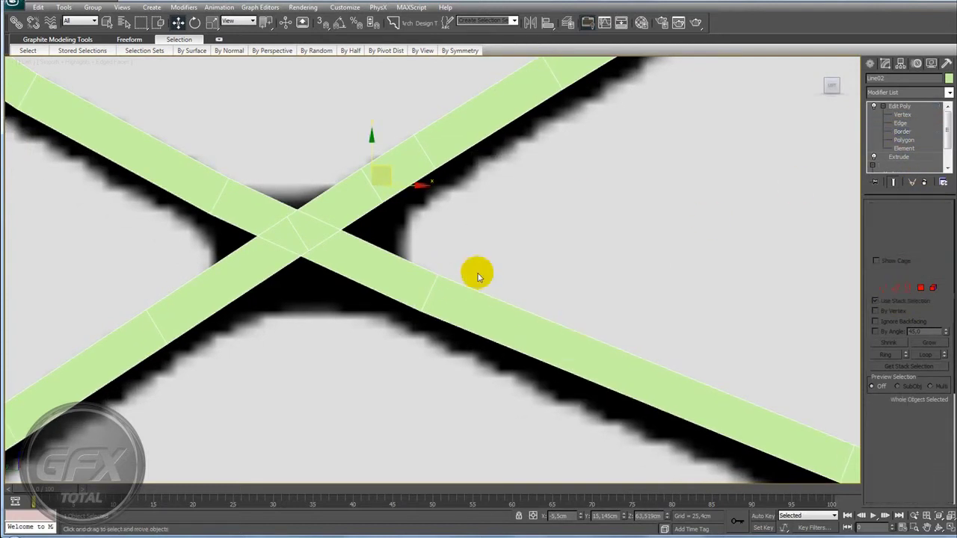
{"action": "scroll", "coordinate": [542, 271], "scroll_direction": "down", "scroll_amount": 4}
{"action": "scroll", "coordinate": [542, 270], "scroll_direction": "up", "scroll_amount": 2}
{"action": "scroll", "coordinate": [493, 280], "scroll_direction": "up", "scroll_amount": 3}
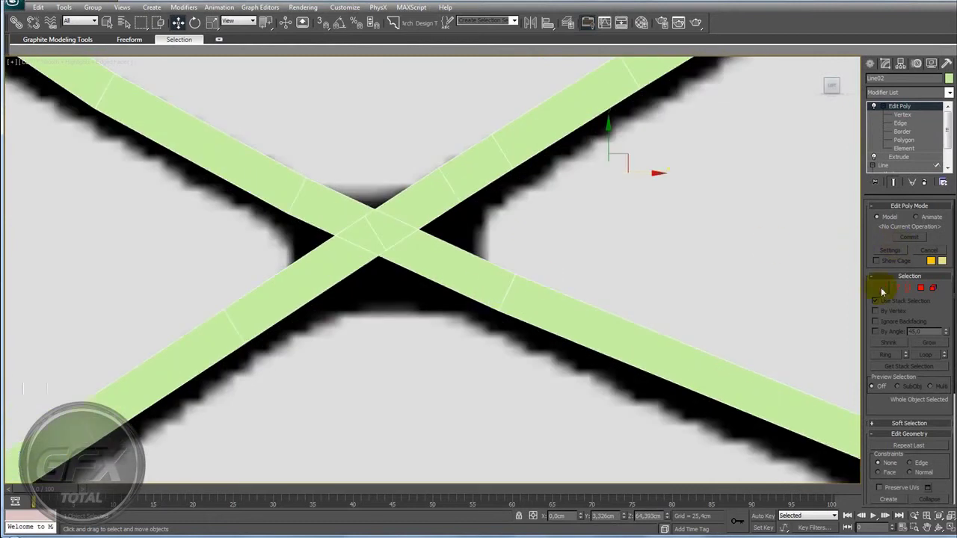
Move four vertices on the lower-right arm down-right to reshape it near the centre.
{"action": "left_click", "coordinate": [883, 288]}
{"action": "left_click_drag", "start_coordinate": [543, 254], "coordinate": [465, 332]}
{"action": "scroll", "coordinate": [524, 291], "scroll_direction": "down", "scroll_amount": 2}
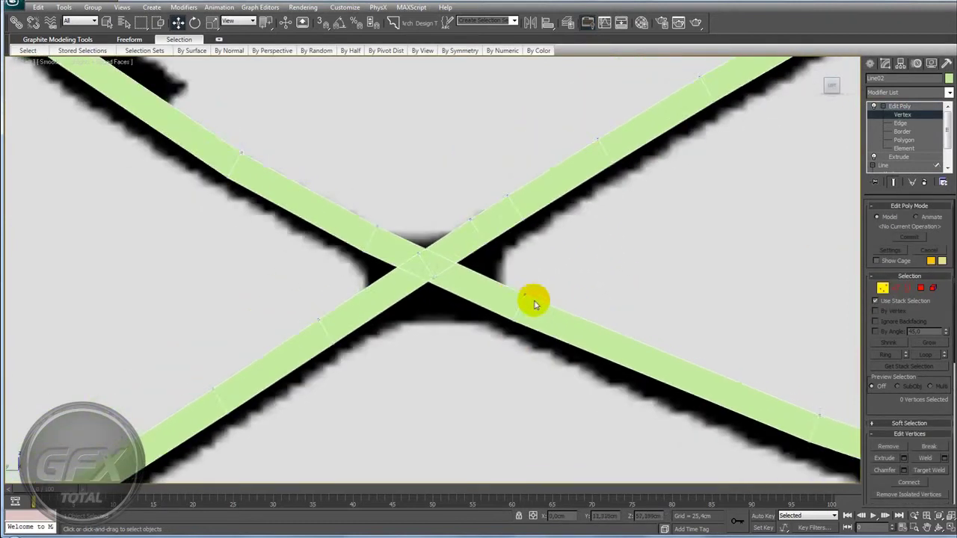
{"action": "scroll", "coordinate": [534, 299], "scroll_direction": "down", "scroll_amount": 1}
{"action": "scroll", "coordinate": [493, 320], "scroll_direction": "up", "scroll_amount": 1}
{"action": "scroll", "coordinate": [509, 318], "scroll_direction": "up", "scroll_amount": 1}
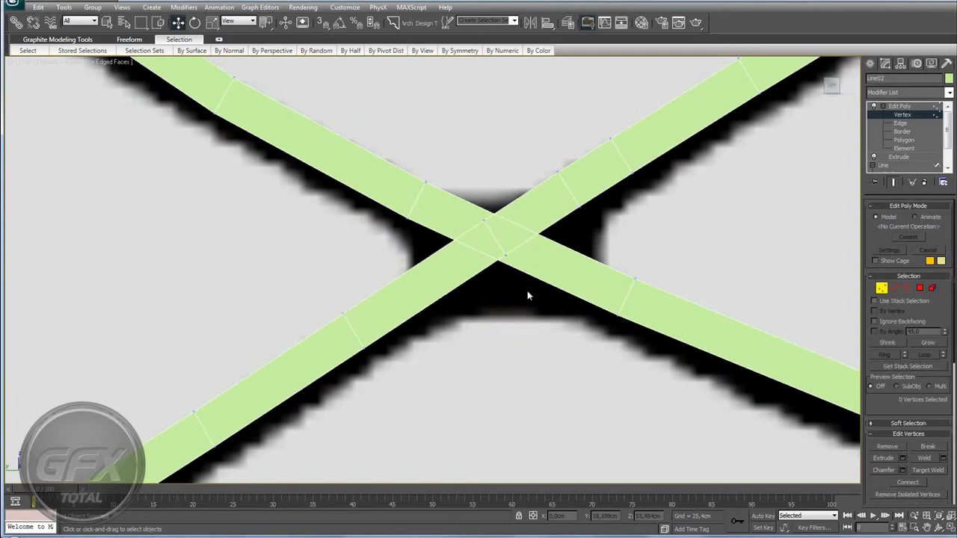
{"action": "scroll", "coordinate": [466, 269], "scroll_direction": "down", "scroll_amount": 1}
{"action": "scroll", "coordinate": [466, 261], "scroll_direction": "down", "scroll_amount": 1}
{"action": "left_click_drag", "start_coordinate": [465, 259], "coordinate": [514, 313]}
{"action": "left_click_drag", "start_coordinate": [494, 266], "coordinate": [585, 312]}
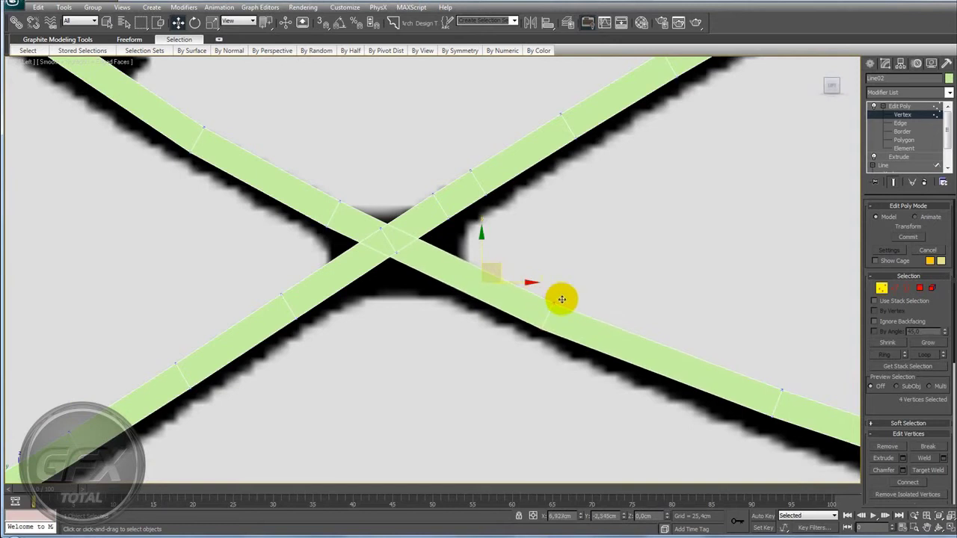
Connect the selected edges along the crossing to add an edge loop.
{"action": "left_click", "coordinate": [894, 288]}
{"action": "left_click_drag", "start_coordinate": [523, 258], "coordinate": [460, 308]}
{"action": "left_click_drag", "start_coordinate": [902, 376], "coordinate": [882, 288]}
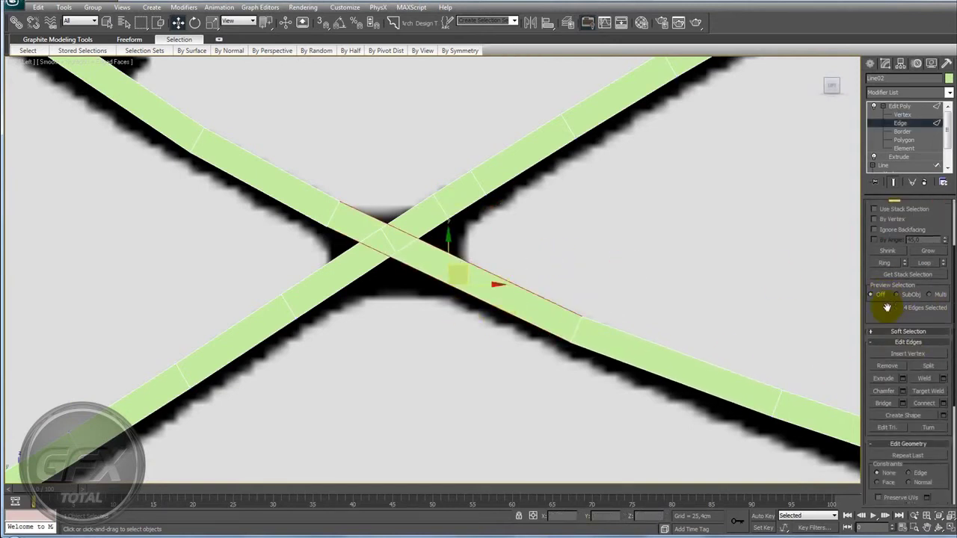
{"action": "left_click", "coordinate": [944, 389]}
{"action": "left_click", "coordinate": [475, 286]}
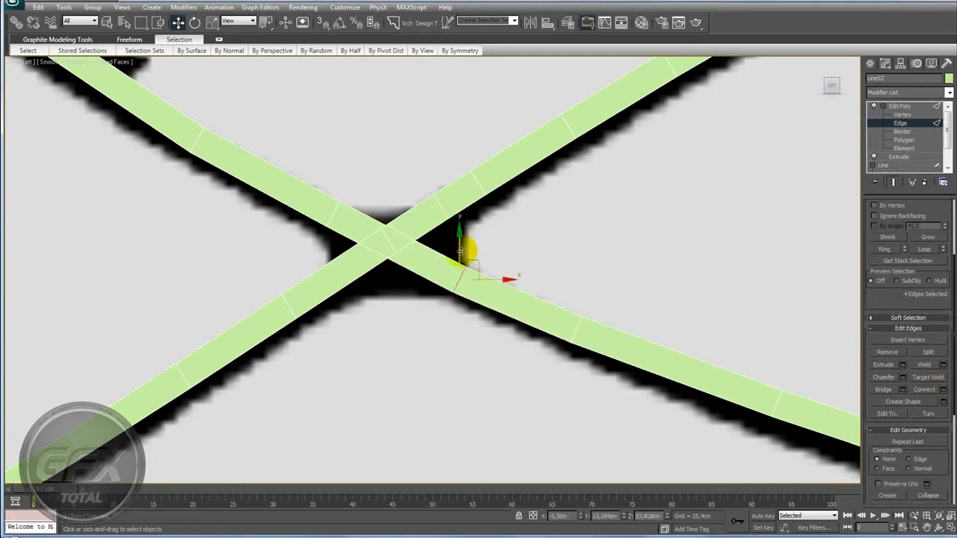
Select the lower-left arm's edges and open Connect Edges settings at 1 segment.
{"action": "middle_click_drag", "start_coordinate": [381, 276], "coordinate": [413, 277]}
{"action": "left_click", "coordinate": [354, 269]}
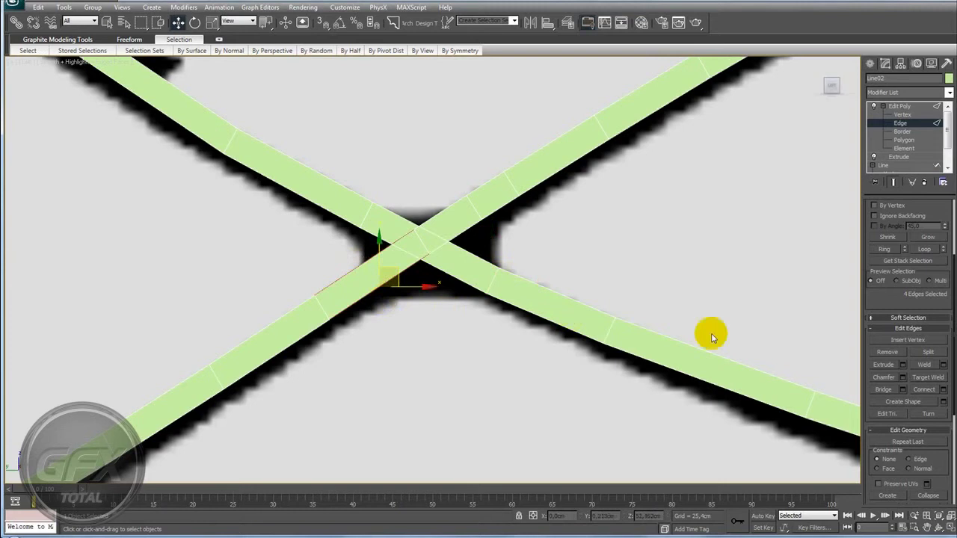
{"action": "left_click", "coordinate": [943, 390]}
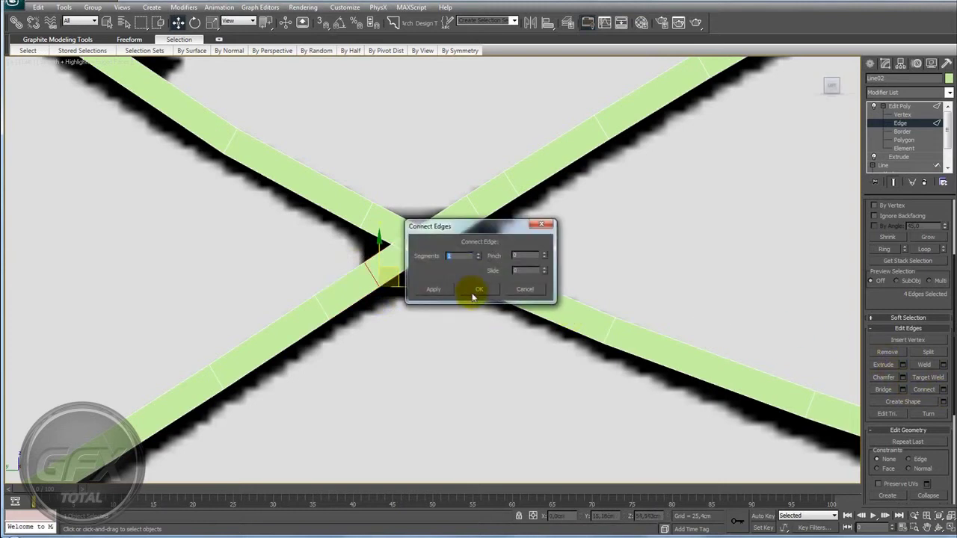
Apply the lower-left connect, then delete the crossing polygons at the X-frame's centre.
{"action": "left_click", "coordinate": [474, 295]}
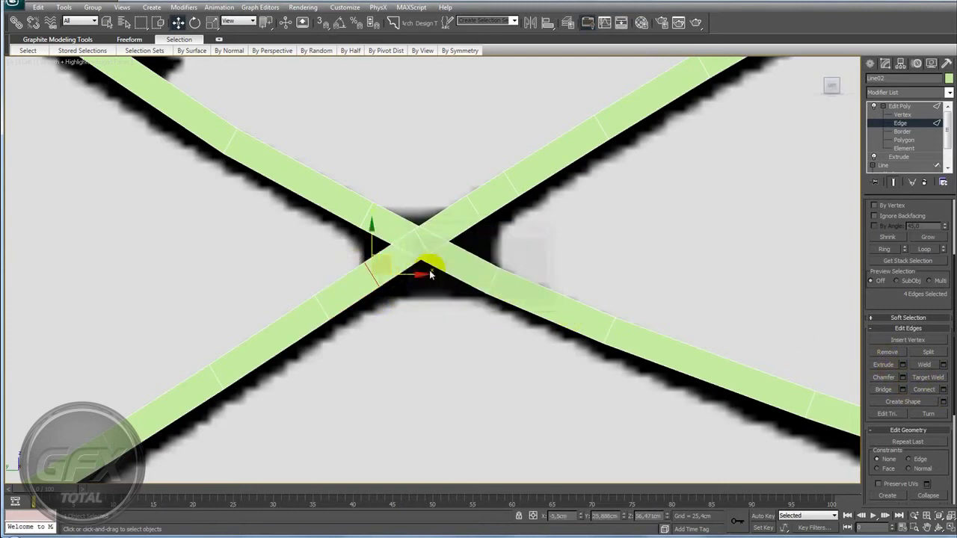
{"action": "left_click", "coordinate": [903, 140]}
{"action": "left_click_drag", "start_coordinate": [424, 259], "coordinate": [449, 296]}
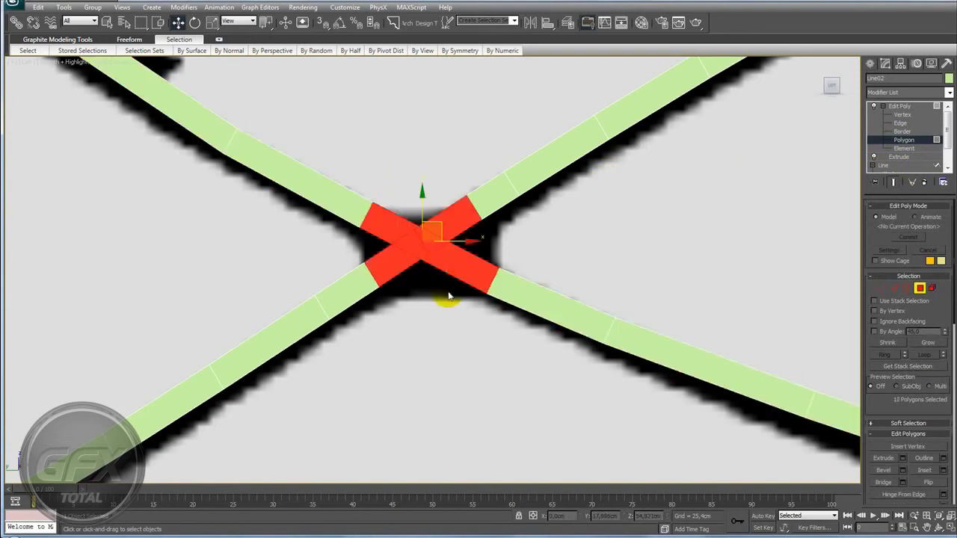
{"action": "key", "text": "Delete"}
{"action": "middle_click_drag", "start_coordinate": [474, 273], "coordinate": [475, 285]}
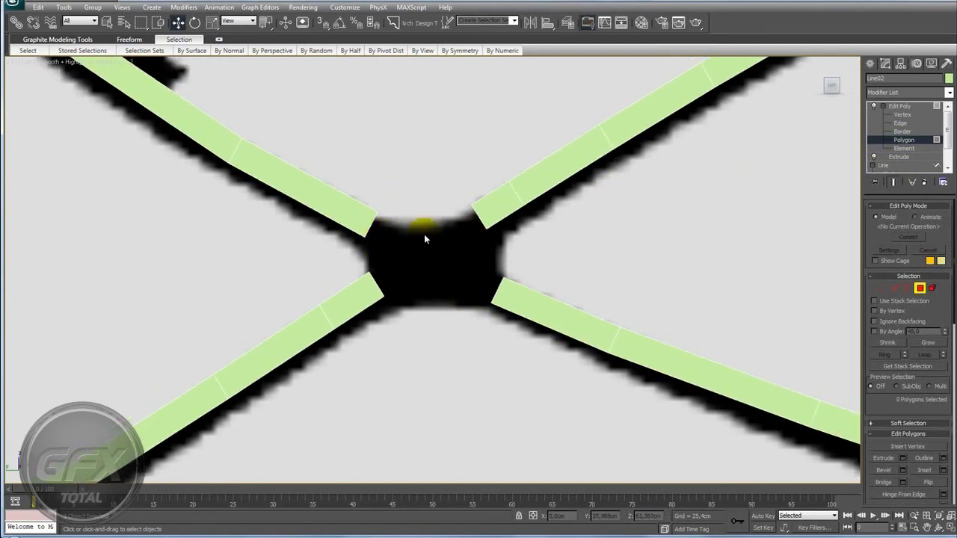
In Edge mode, bridge the first pair of facing arm-end edges across the gap.
{"action": "scroll", "coordinate": [438, 254], "scroll_direction": "down", "scroll_amount": 5}
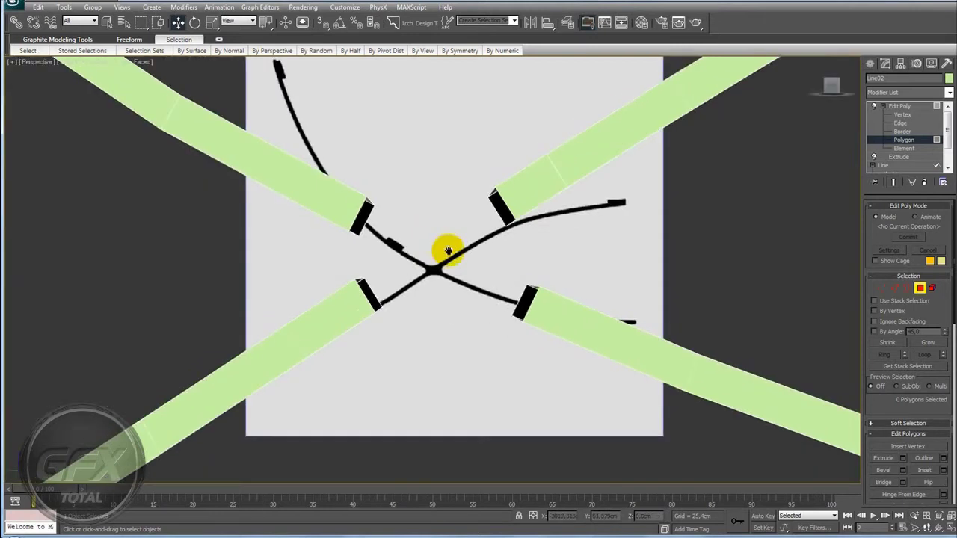
{"action": "scroll", "coordinate": [469, 270], "scroll_direction": "down", "scroll_amount": 2}
{"action": "middle_click_drag", "start_coordinate": [495, 294], "coordinate": [710, 250], "text": "alt"}
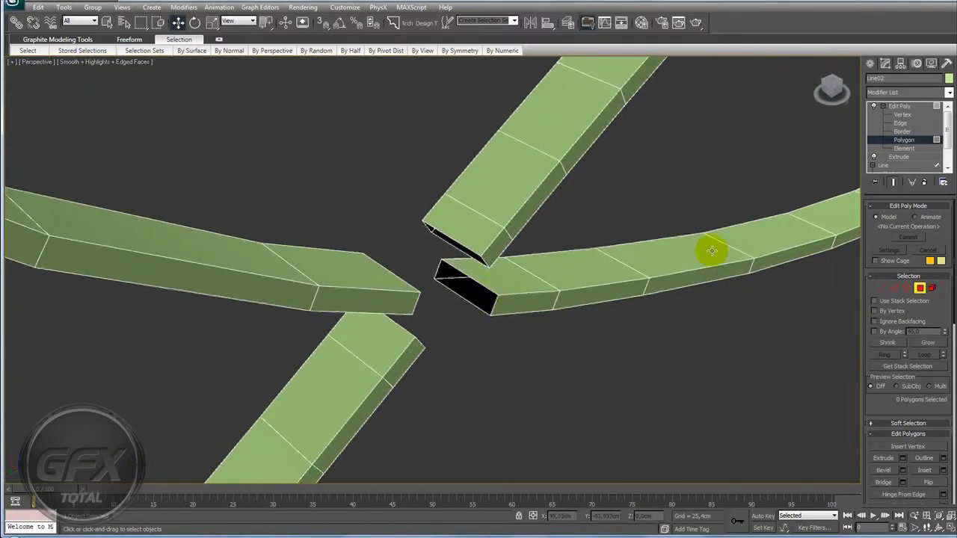
{"action": "left_click", "coordinate": [894, 287]}
{"action": "left_click", "coordinate": [455, 229]}
{"action": "left_click", "coordinate": [395, 269], "text": "ctrl"}
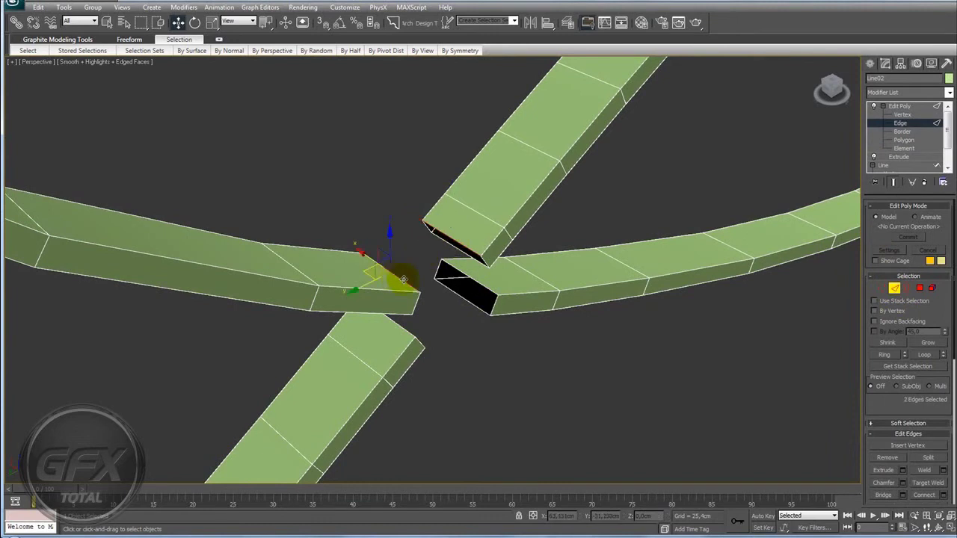
{"action": "middle_click_drag", "start_coordinate": [395, 277], "coordinate": [576, 343], "text": "alt"}
{"action": "scroll", "coordinate": [882, 402], "scroll_direction": "down", "scroll_amount": 3}
{"action": "left_click", "coordinate": [884, 402]}
Bridge the lower-right arm end to the opposite arm and another junction edge.
{"action": "mouse_move", "coordinate": [562, 386]}
{"action": "middle_mouse_down", "text": "alt"}
{"action": "mouse_move", "coordinate": [474, 296]}
{"action": "mouse_move", "coordinate": [357, 282]}
{"action": "middle_mouse_up", "text": "alt"}
{"action": "left_click", "coordinate": [469, 292]}
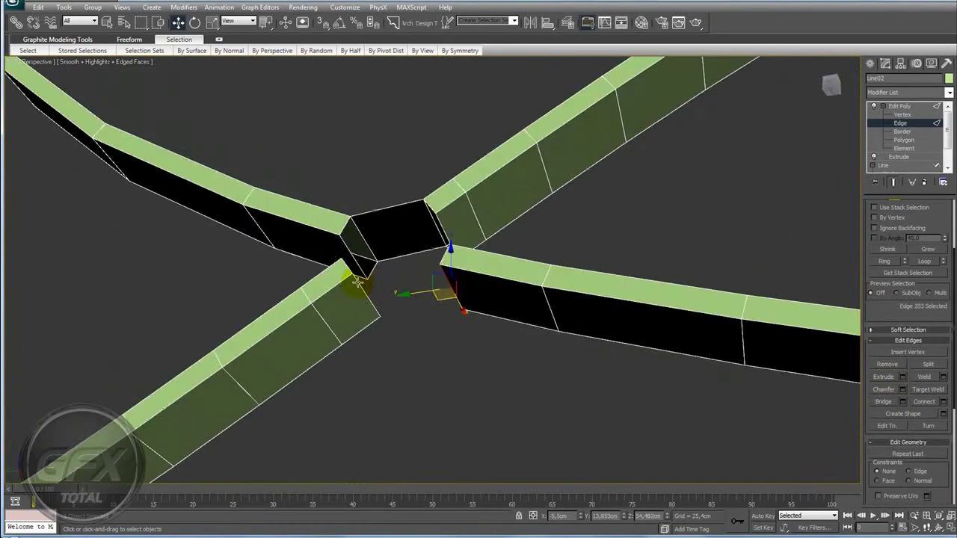
{"action": "left_click", "coordinate": [359, 292], "text": "ctrl"}
{"action": "left_click", "coordinate": [884, 401]}
{"action": "mouse_move", "coordinate": [529, 284]}
{"action": "middle_mouse_down", "text": "alt"}
{"action": "mouse_move", "coordinate": [460, 299]}
{"action": "mouse_move", "coordinate": [427, 240]}
{"action": "middle_mouse_up", "text": "alt"}
{"action": "left_click", "coordinate": [460, 299]}
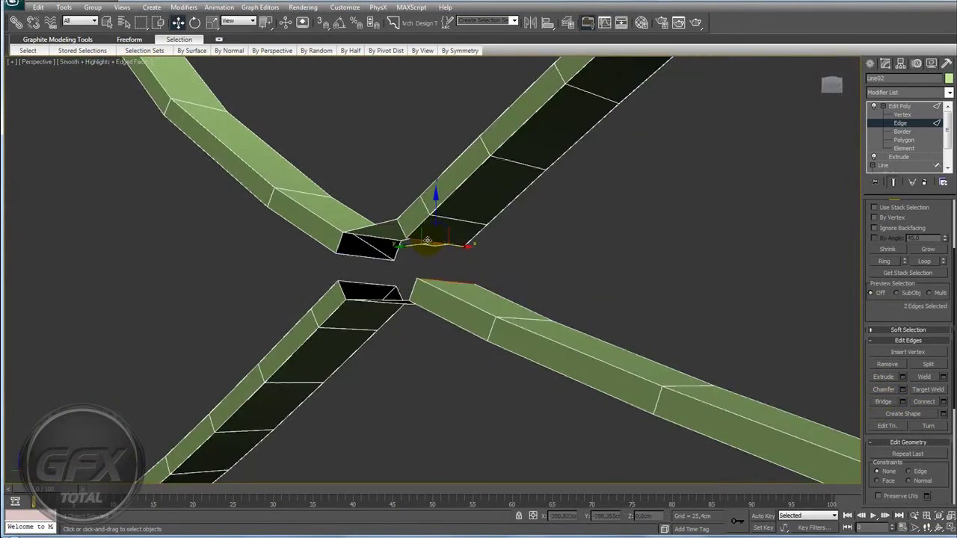
{"action": "left_click", "coordinate": [883, 404]}
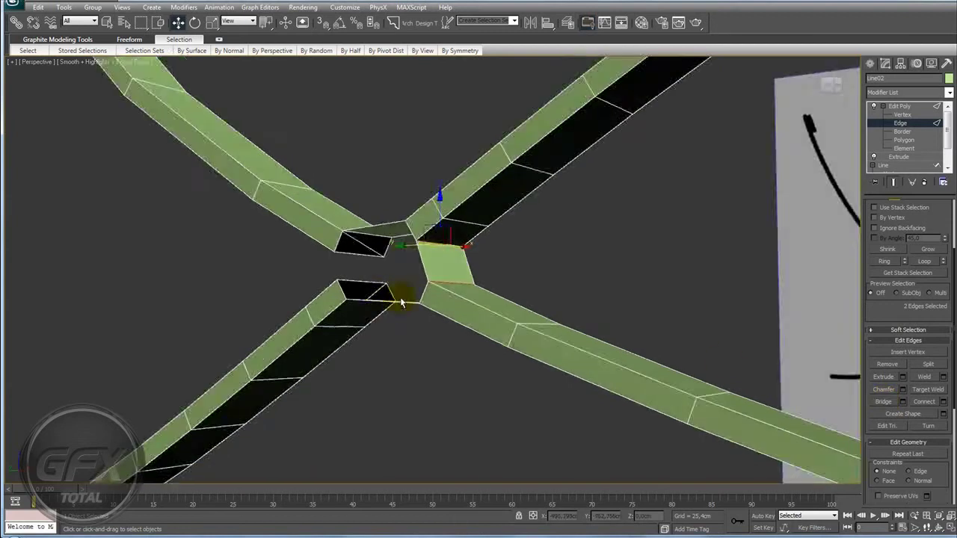
Bridge the remaining side gaps between arms, including the top and bottom bridge edges.
{"action": "middle_click_drag", "start_coordinate": [400, 299], "coordinate": [438, 277], "text": "alt"}
{"action": "left_click", "coordinate": [431, 266]}
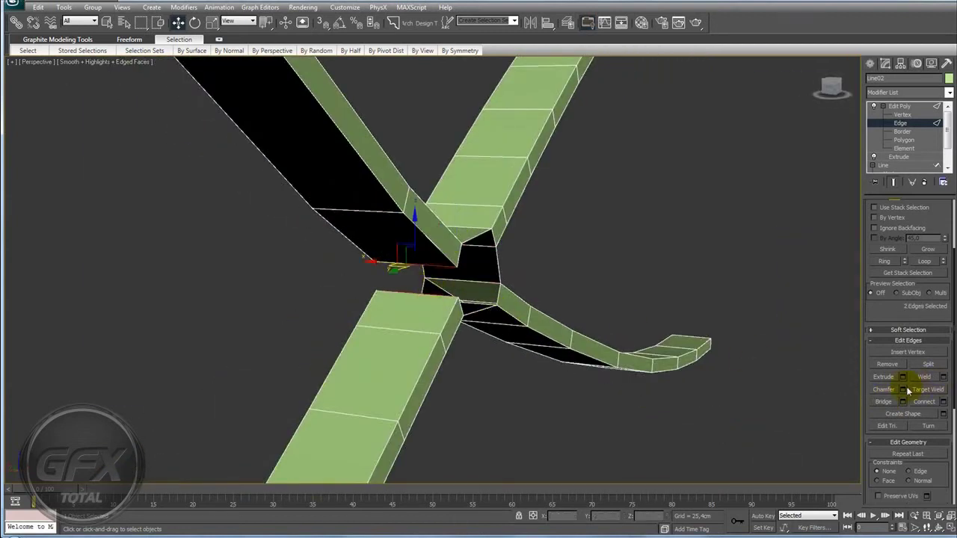
{"action": "left_click", "coordinate": [882, 404]}
{"action": "mouse_move", "coordinate": [661, 312]}
{"action": "middle_mouse_down", "text": "alt"}
{"action": "mouse_move", "coordinate": [579, 313]}
{"action": "mouse_move", "coordinate": [595, 326]}
{"action": "middle_mouse_up", "text": "alt"}
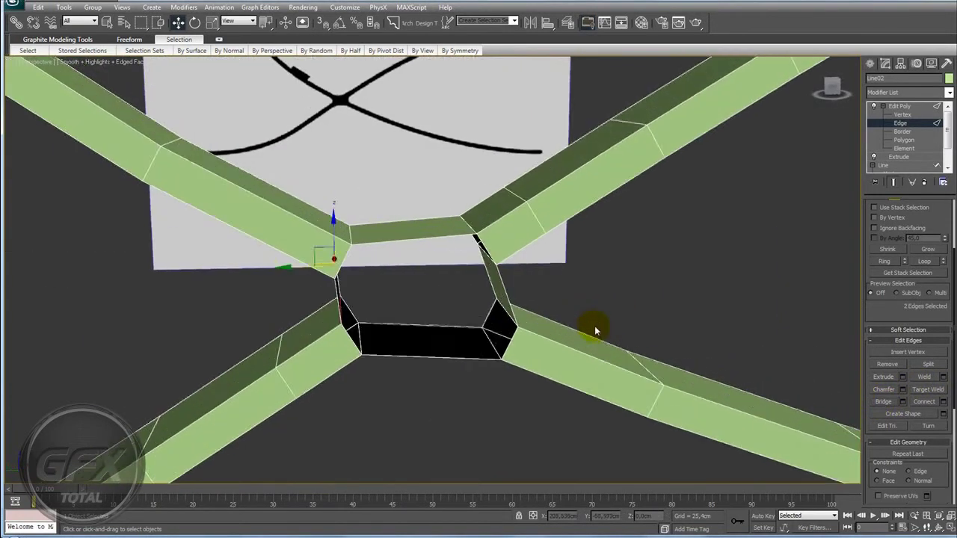
{"action": "left_click", "coordinate": [406, 240]}
{"action": "left_click", "coordinate": [425, 354], "text": "ctrl"}
{"action": "left_click", "coordinate": [882, 404]}
Fill the hole at the top of the junction with a bridged polygon.
{"action": "middle_click_drag", "start_coordinate": [359, 314], "coordinate": [502, 308], "text": "alt"}
{"action": "left_click", "coordinate": [429, 230]}
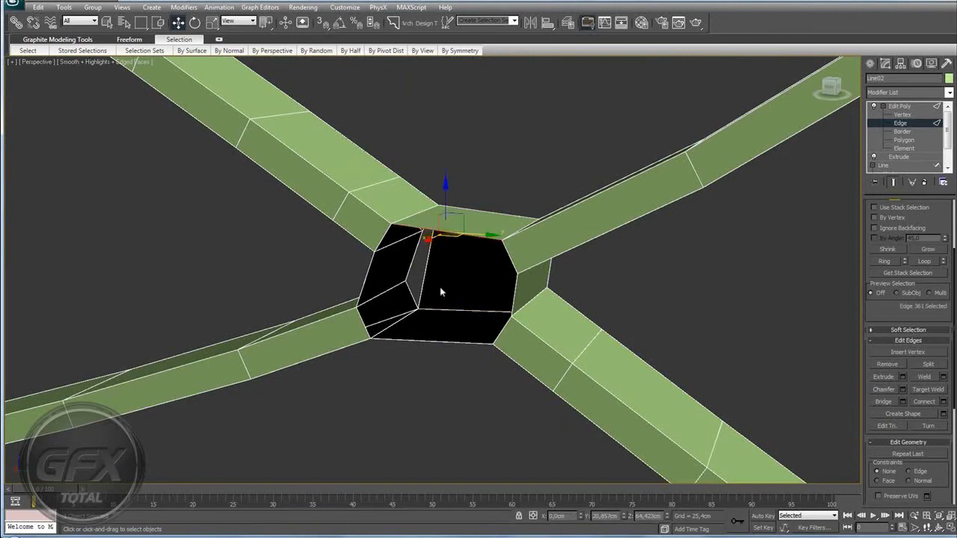
{"action": "left_click", "coordinate": [884, 402]}
{"action": "mouse_move", "coordinate": [478, 303]}
{"action": "middle_mouse_down", "text": "alt"}
{"action": "mouse_move", "coordinate": [496, 277]}
{"action": "mouse_move", "coordinate": [503, 314]}
{"action": "middle_mouse_up", "text": "alt"}
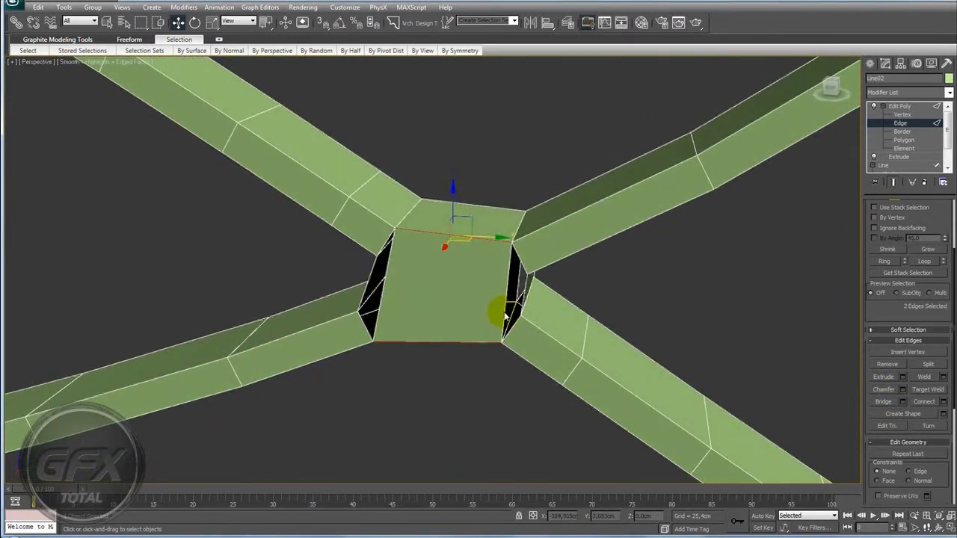
{"action": "scroll", "coordinate": [516, 298], "scroll_direction": "down", "scroll_amount": 1}
{"action": "scroll", "coordinate": [516, 298], "scroll_direction": "down", "scroll_amount": 4}
{"action": "scroll", "coordinate": [497, 296], "scroll_direction": "up", "scroll_amount": 1}
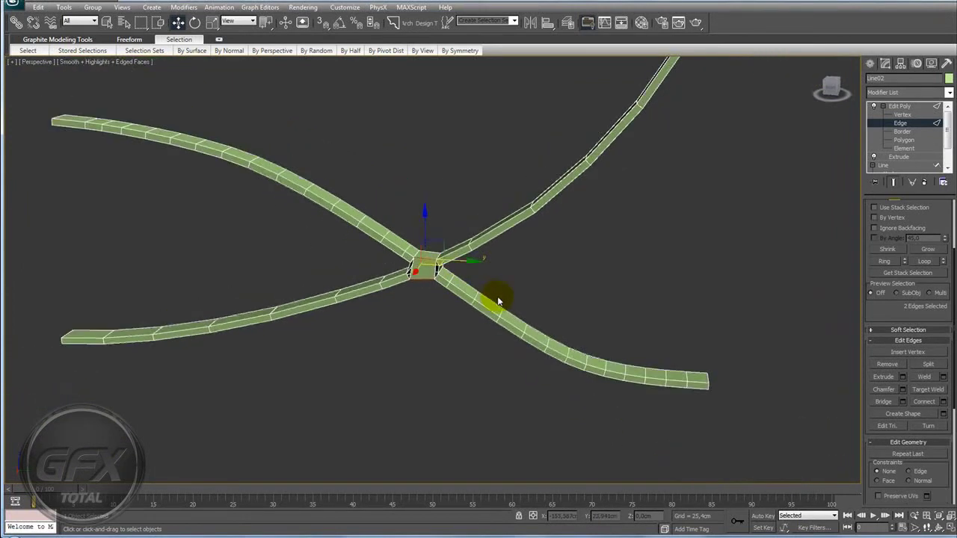
{"action": "scroll", "coordinate": [497, 296], "scroll_direction": "up", "scroll_amount": 4}
{"action": "mouse_move", "coordinate": [488, 281]}
{"action": "middle_mouse_down", "text": "alt"}
{"action": "mouse_move", "coordinate": [517, 274]}
{"action": "mouse_move", "coordinate": [479, 262]}
{"action": "mouse_move", "coordinate": [466, 222]}
{"action": "middle_mouse_up", "text": "alt"}
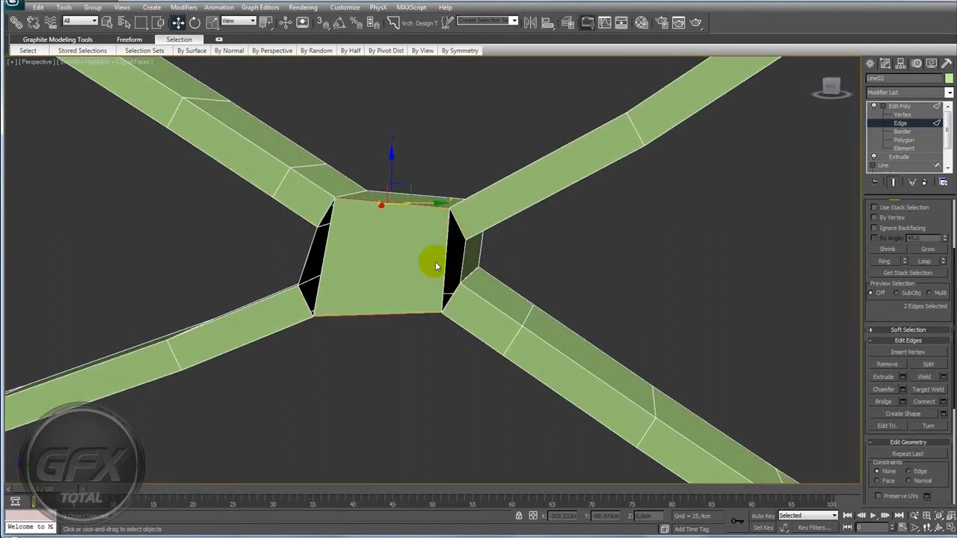
{"action": "mouse_move", "coordinate": [459, 268]}
{"action": "middle_mouse_down", "text": "alt"}
{"action": "mouse_move", "coordinate": [449, 261]}
{"action": "mouse_move", "coordinate": [483, 250]}
{"action": "mouse_move", "coordinate": [509, 262]}
{"action": "middle_mouse_up", "text": "alt"}
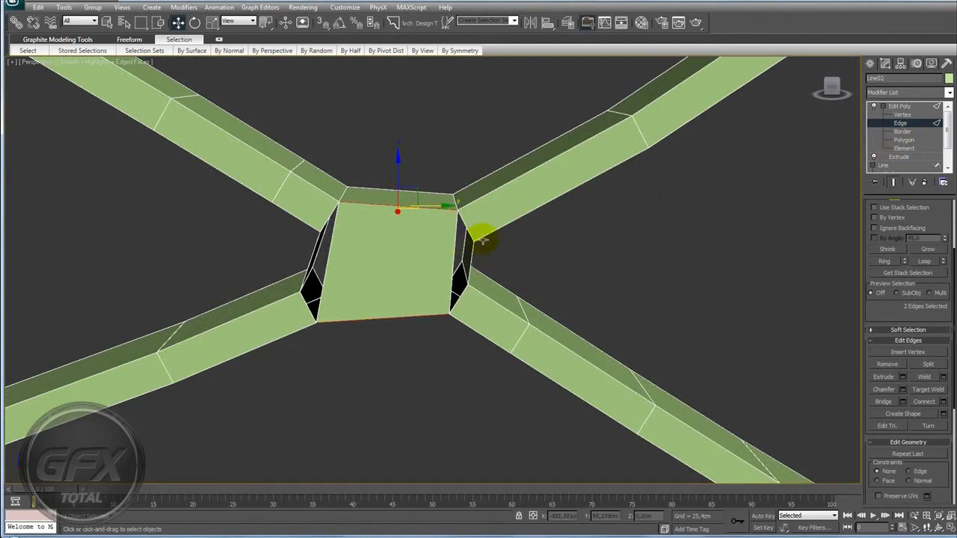
{"action": "middle_click_drag", "start_coordinate": [455, 255], "coordinate": [459, 255], "text": "alt"}
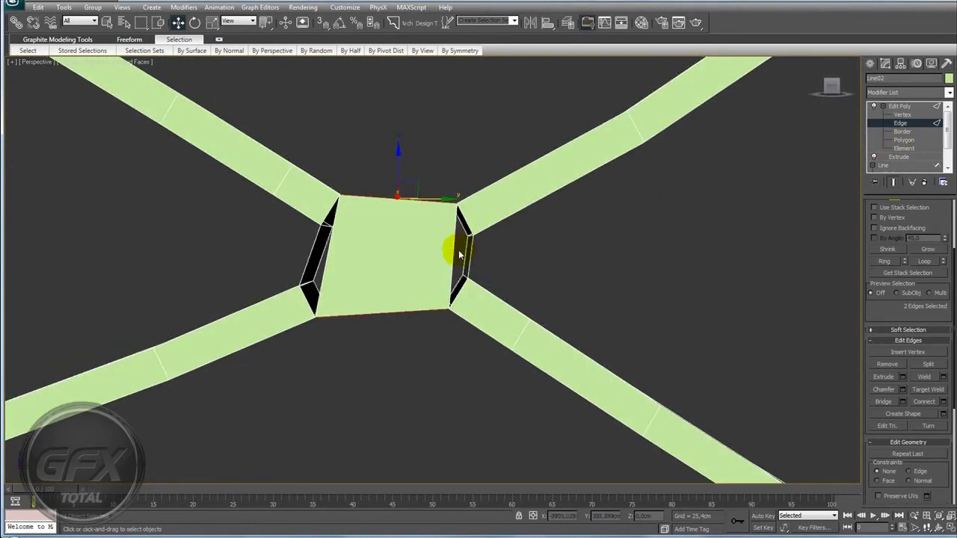
{"action": "left_click", "coordinate": [335, 259]}
Connect the centre block's side edges with 2 segments, splitting it into three strips.
{"action": "middle_click_drag", "start_coordinate": [336, 259], "coordinate": [709, 273], "text": "alt"}
{"action": "left_click", "coordinate": [943, 401]}
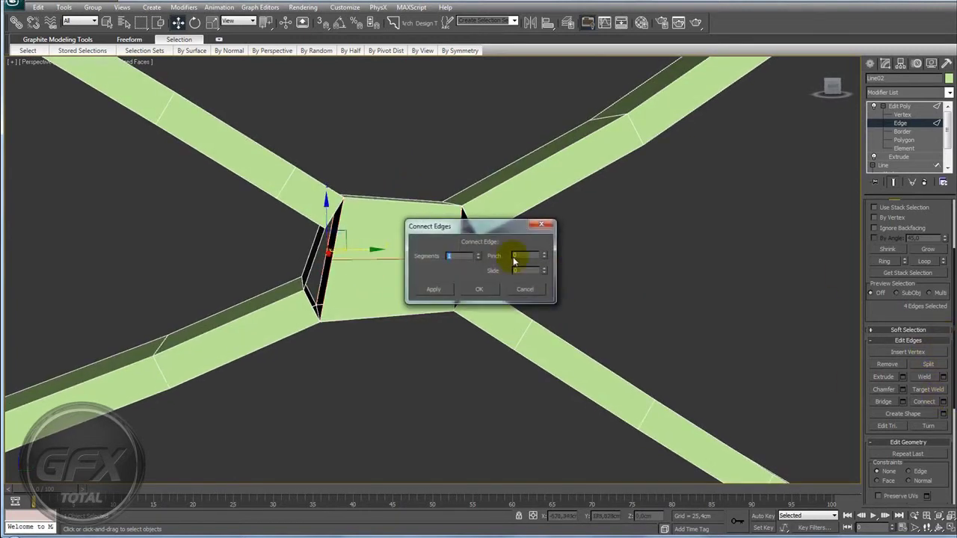
{"action": "left_click", "coordinate": [490, 291]}
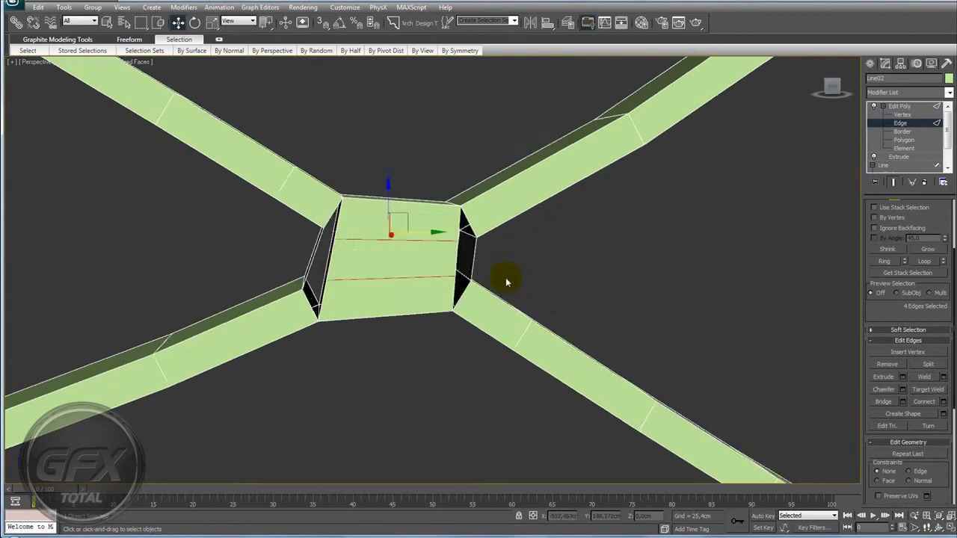
Bridge the gaps on the block's right and left sides.
{"action": "middle_click_drag", "start_coordinate": [505, 277], "coordinate": [492, 280], "text": "alt"}
{"action": "left_click", "coordinate": [458, 255]}
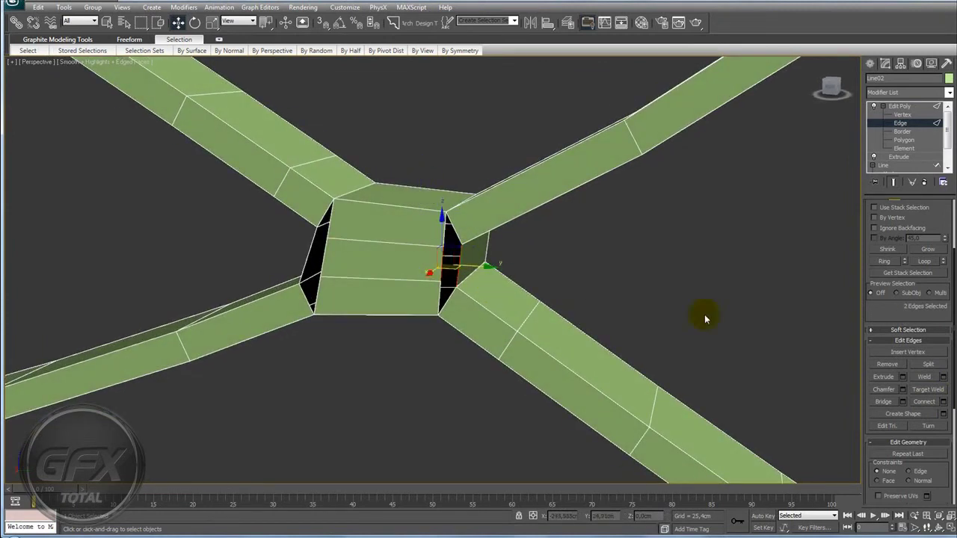
{"action": "left_click", "coordinate": [883, 402]}
{"action": "middle_click_drag", "start_coordinate": [459, 309], "coordinate": [352, 274], "text": "alt"}
{"action": "left_click", "coordinate": [316, 241]}
{"action": "left_click", "coordinate": [884, 402]}
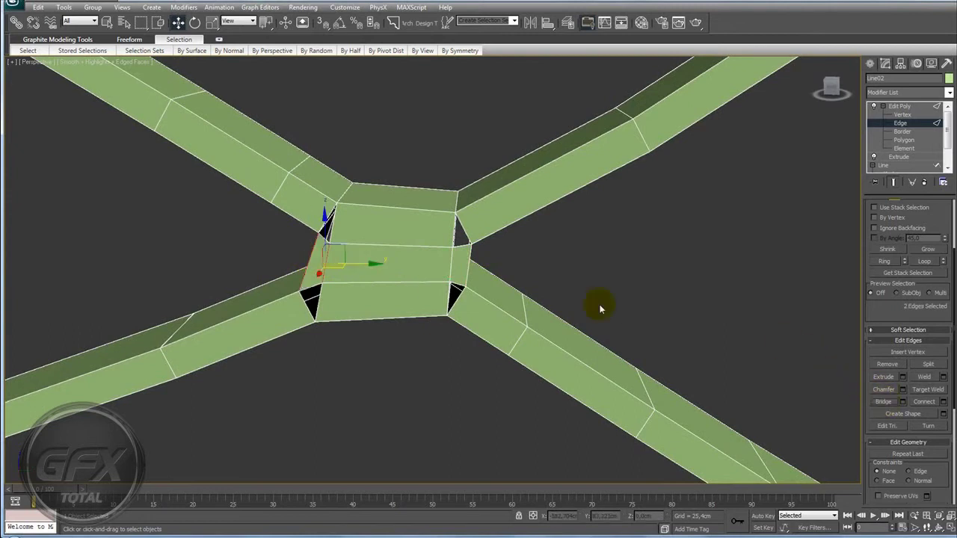
Select both open holes' borders and bridge them closed.
{"action": "middle_click_drag", "start_coordinate": [598, 303], "coordinate": [489, 238], "text": "alt"}
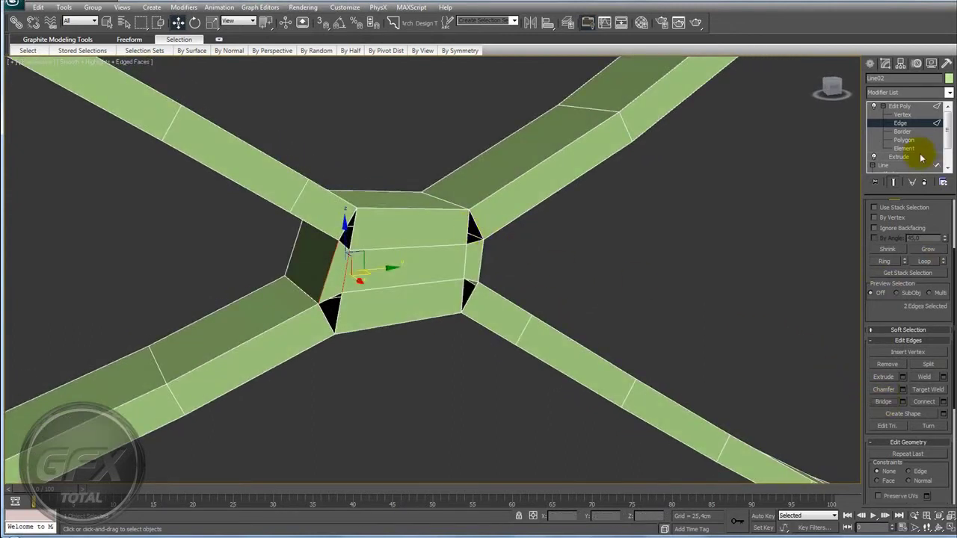
{"action": "left_click", "coordinate": [906, 132]}
{"action": "left_click_drag", "start_coordinate": [475, 238], "coordinate": [478, 240]}
{"action": "scroll", "coordinate": [905, 366], "scroll_direction": "down", "scroll_amount": 1}
{"action": "scroll", "coordinate": [927, 329], "scroll_direction": "down", "scroll_amount": 3}
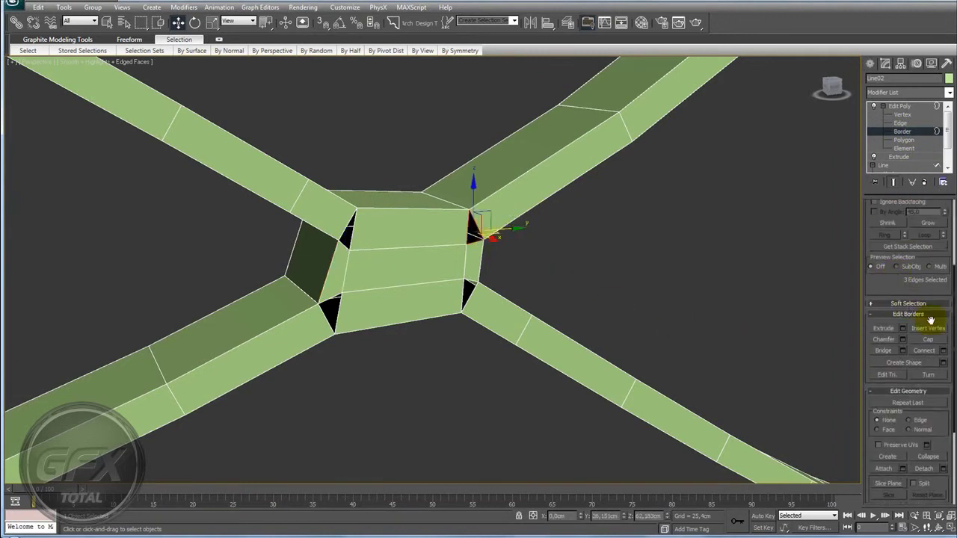
{"action": "mouse_move", "coordinate": [647, 297]}
{"action": "middle_mouse_down", "text": "alt"}
{"action": "mouse_move", "coordinate": [576, 275]}
{"action": "mouse_move", "coordinate": [813, 138]}
{"action": "middle_mouse_up", "text": "alt"}
{"action": "key", "text": "ctrl+z"}
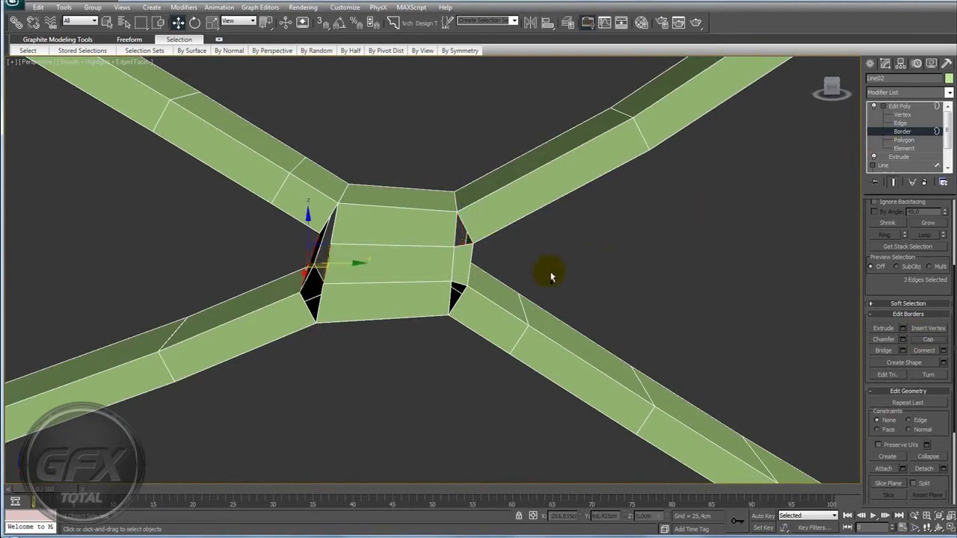
{"action": "key", "text": "ctrl+y"}
{"action": "middle_click_drag", "start_coordinate": [601, 255], "coordinate": [608, 252]}
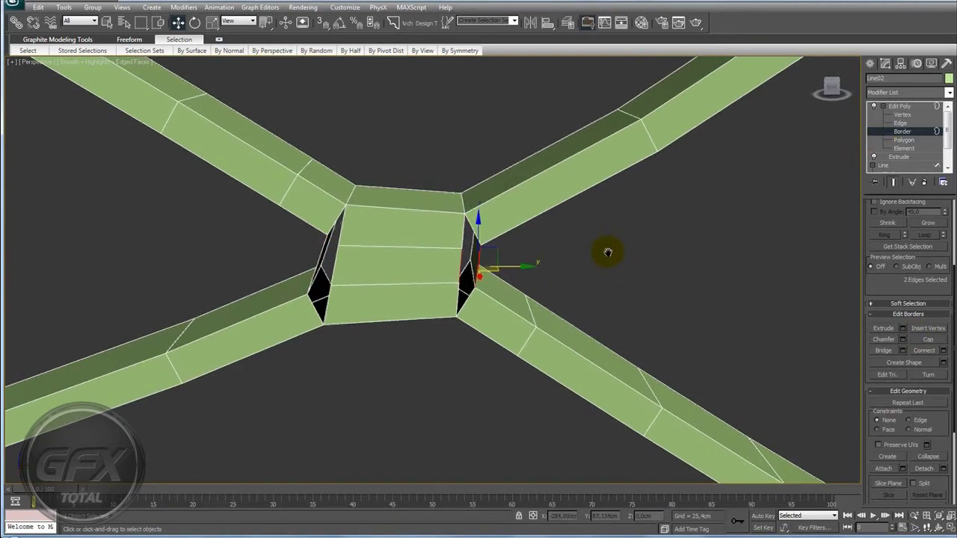
{"action": "key", "text": "ctrl+a"}
{"action": "middle_click_drag", "start_coordinate": [638, 378], "coordinate": [670, 349], "text": "alt"}
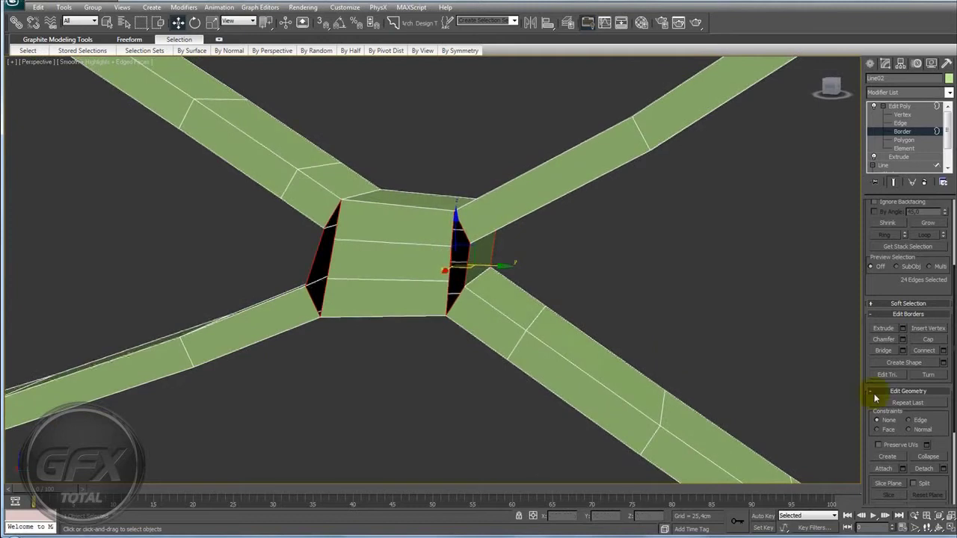
{"action": "left_click", "coordinate": [885, 353]}
Select the centre block's middle strip in Polygon mode.
{"action": "mouse_move", "coordinate": [641, 258]}
{"action": "middle_mouse_down", "text": "alt"}
{"action": "mouse_move", "coordinate": [677, 257]}
{"action": "mouse_move", "coordinate": [649, 249]}
{"action": "mouse_move", "coordinate": [700, 256]}
{"action": "mouse_move", "coordinate": [822, 175]}
{"action": "middle_mouse_up", "text": "alt"}
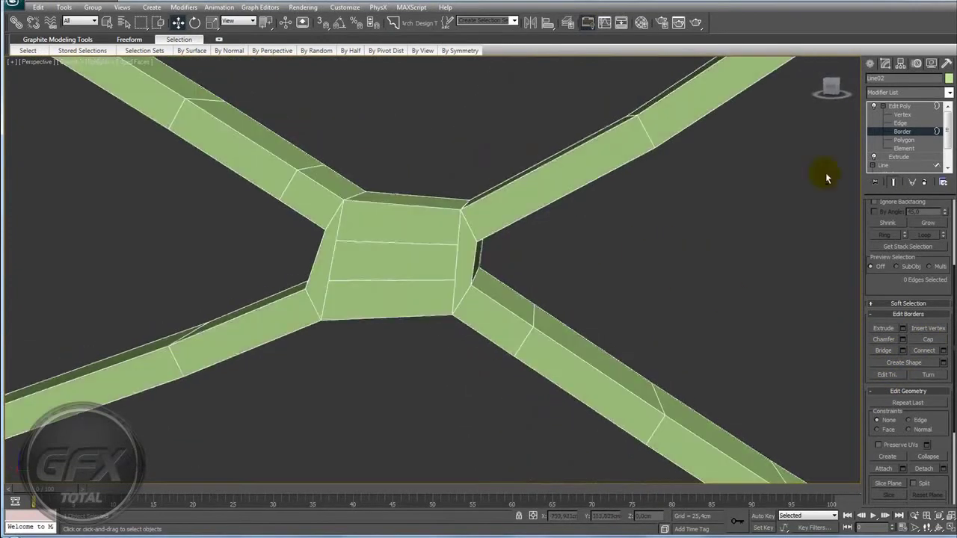
{"action": "left_click", "coordinate": [903, 140]}
{"action": "left_click", "coordinate": [416, 263]}
{"action": "mouse_move", "coordinate": [601, 267]}
{"action": "middle_mouse_down", "text": "alt"}
{"action": "mouse_move", "coordinate": [402, 265]}
{"action": "mouse_move", "coordinate": [455, 267]}
{"action": "mouse_move", "coordinate": [500, 296]}
{"action": "middle_mouse_up", "text": "alt"}
Scale the block's two middle polygons narrower with Select and Scale.
{"action": "left_click", "coordinate": [484, 278]}
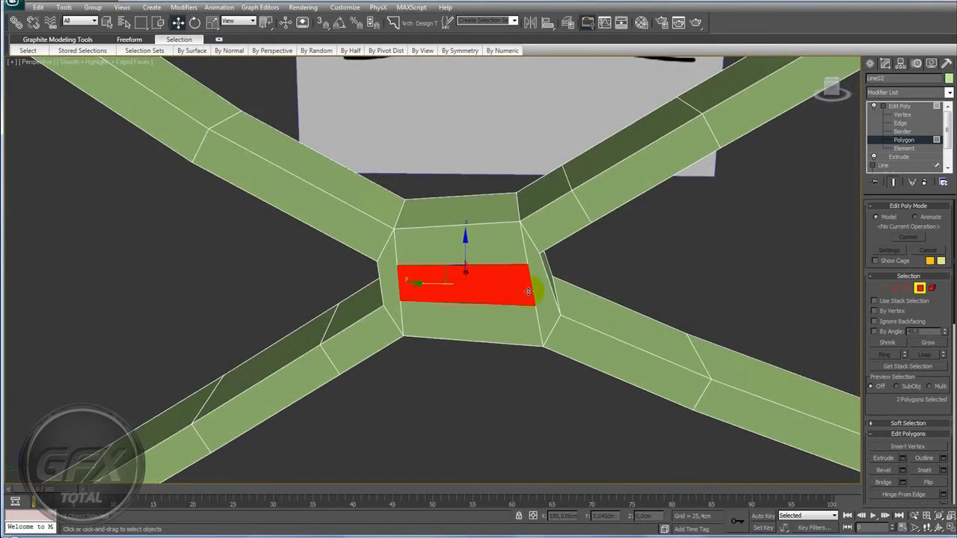
{"action": "mouse_move", "coordinate": [513, 299]}
{"action": "middle_mouse_down", "text": "alt"}
{"action": "mouse_move", "coordinate": [487, 306]}
{"action": "mouse_move", "coordinate": [497, 317]}
{"action": "mouse_move", "coordinate": [495, 363]}
{"action": "mouse_move", "coordinate": [501, 297]}
{"action": "middle_mouse_up", "text": "alt"}
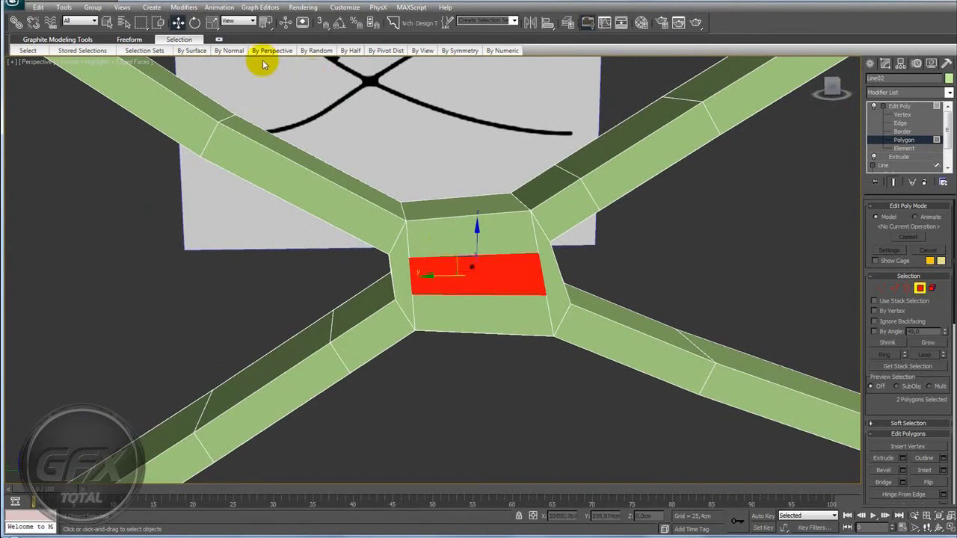
{"action": "left_click", "coordinate": [213, 22]}
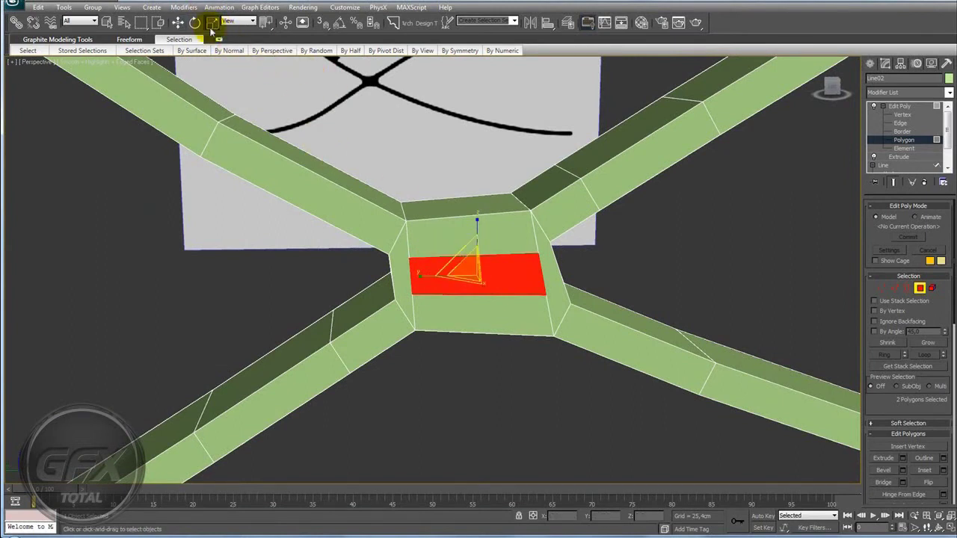
{"action": "left_click_drag", "start_coordinate": [422, 281], "coordinate": [447, 282]}
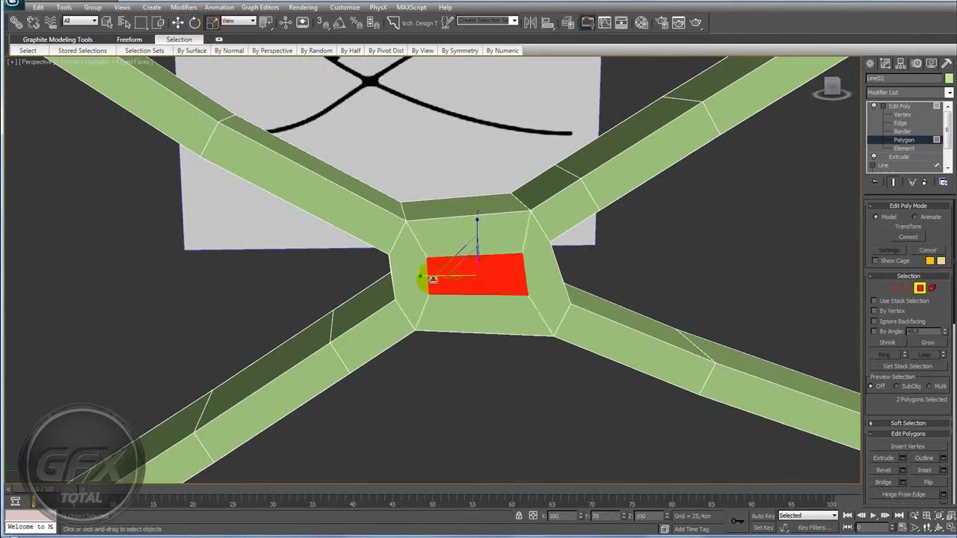
{"action": "mouse_move", "coordinate": [513, 303]}
{"action": "middle_mouse_down", "text": "alt"}
{"action": "mouse_move", "coordinate": [566, 285]}
{"action": "mouse_move", "coordinate": [576, 304]}
{"action": "mouse_move", "coordinate": [529, 313]}
{"action": "mouse_move", "coordinate": [508, 337]}
{"action": "mouse_move", "coordinate": [496, 284]}
{"action": "mouse_move", "coordinate": [519, 306]}
{"action": "mouse_move", "coordinate": [521, 294]}
{"action": "mouse_move", "coordinate": [489, 182]}
{"action": "mouse_move", "coordinate": [498, 288]}
{"action": "middle_mouse_up", "text": "alt"}
{"action": "scroll", "coordinate": [502, 301], "scroll_direction": "up", "scroll_amount": 3}
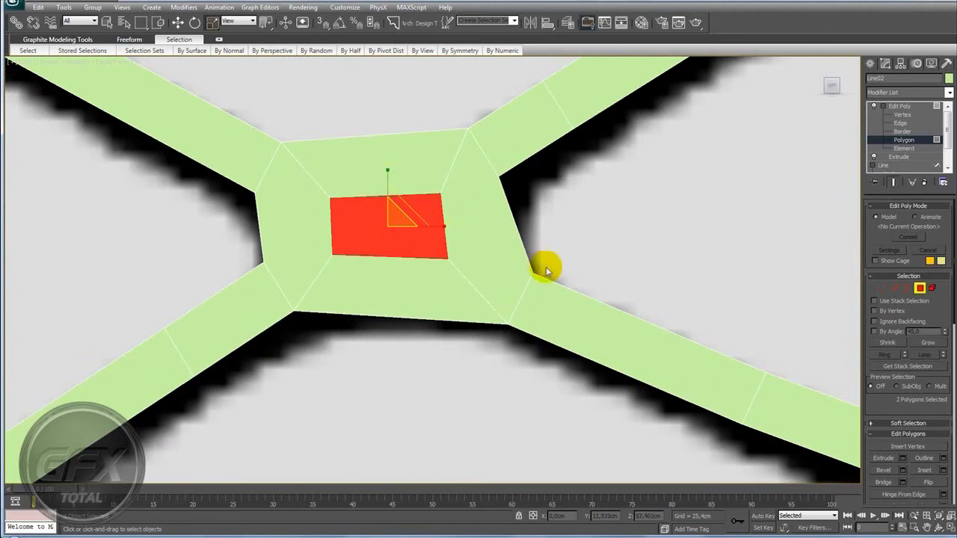
Split the inner quad into three strips by connecting its side edges with 2 segments.
{"action": "left_click", "coordinate": [881, 288]}
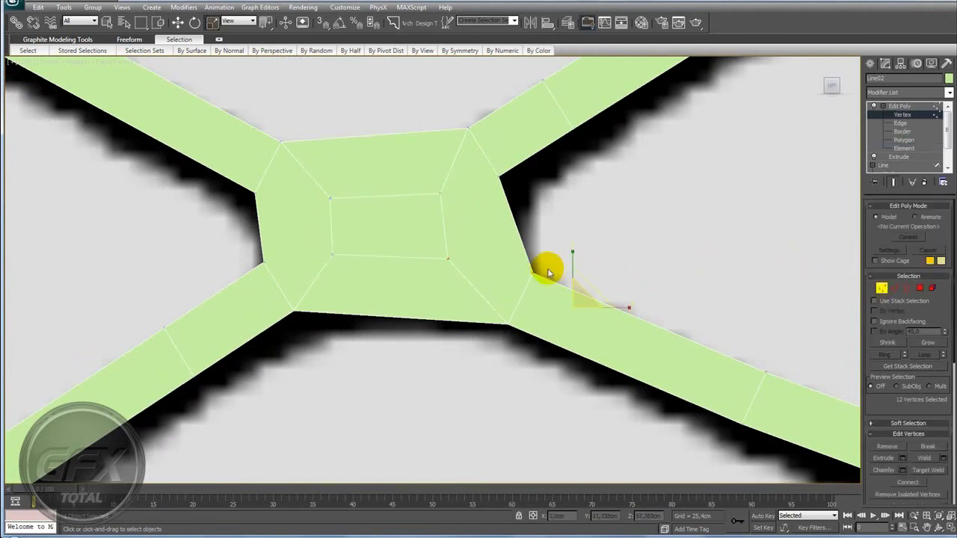
{"action": "scroll", "coordinate": [551, 271], "scroll_direction": "up", "scroll_amount": 2}
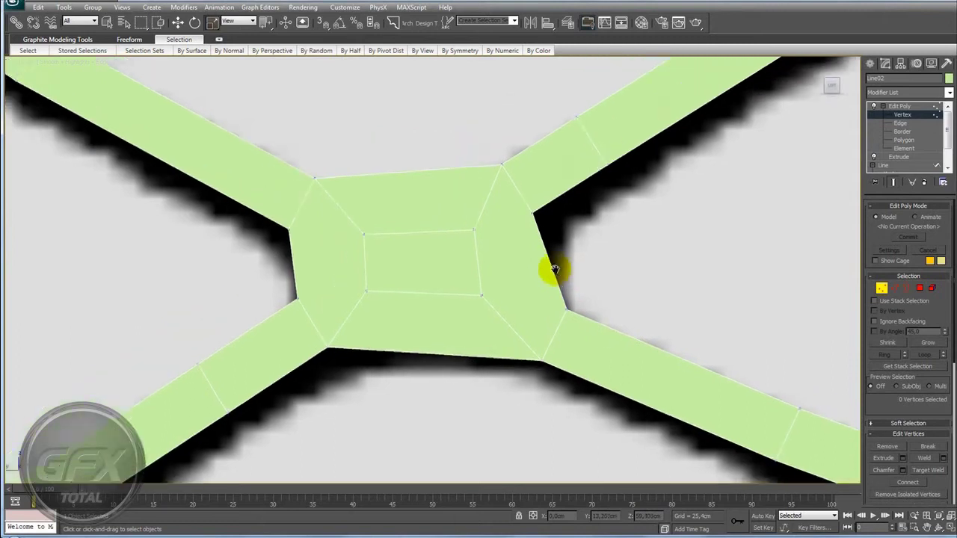
{"action": "scroll", "coordinate": [533, 274], "scroll_direction": "up", "scroll_amount": 1}
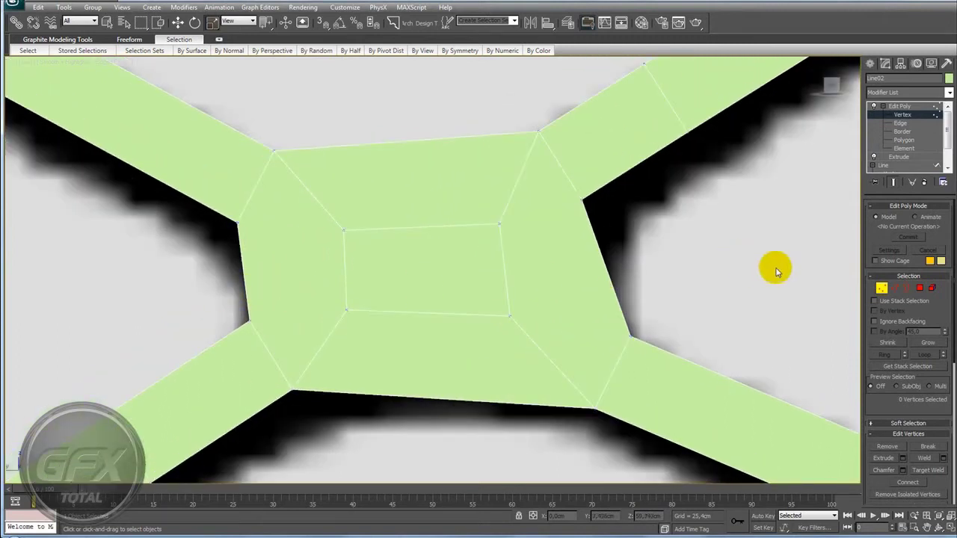
{"action": "left_click", "coordinate": [894, 288]}
{"action": "left_click_drag", "start_coordinate": [355, 274], "coordinate": [523, 275]}
{"action": "scroll", "coordinate": [894, 389], "scroll_direction": "down", "scroll_amount": 1}
{"action": "scroll", "coordinate": [893, 388], "scroll_direction": "down", "scroll_amount": 2}
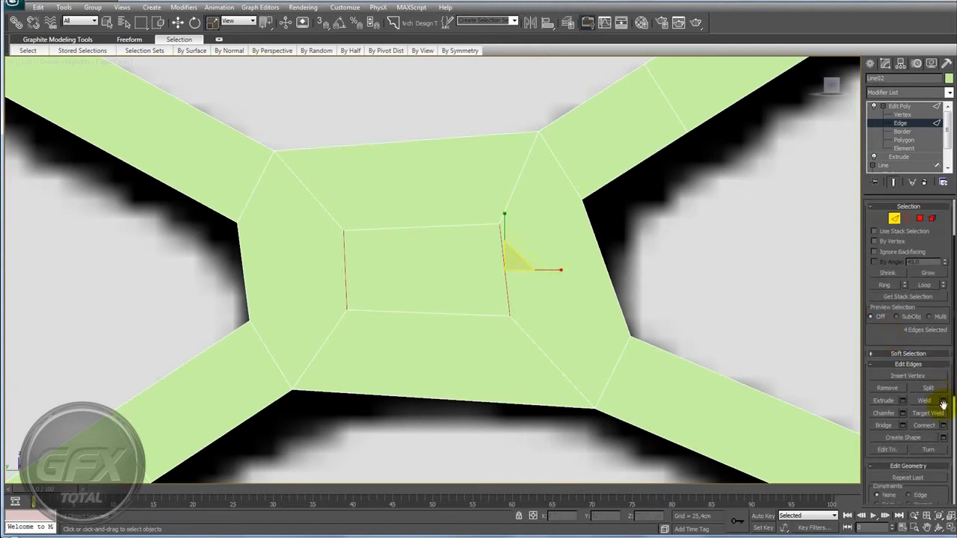
{"action": "left_click", "coordinate": [943, 425]}
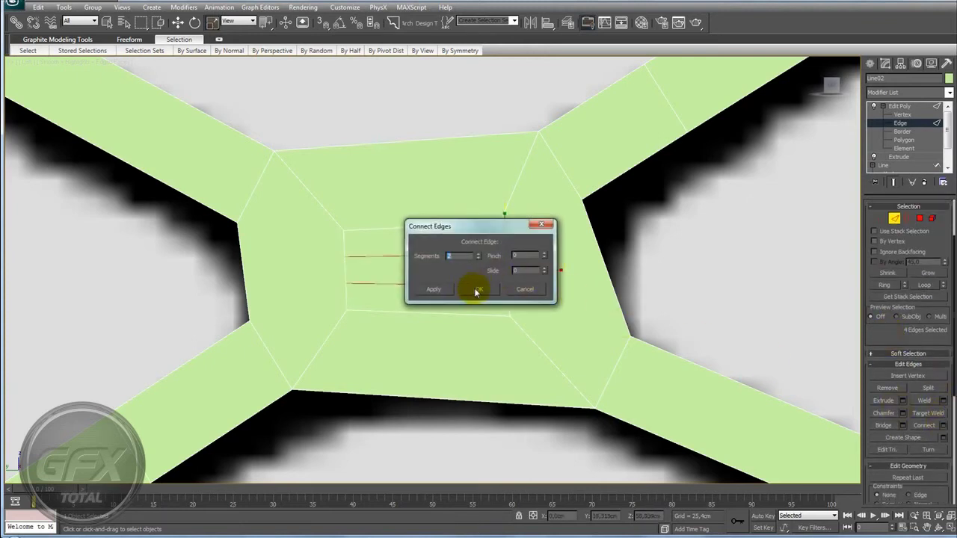
{"action": "left_click", "coordinate": [477, 290]}
Connect the inner quad's new vertices to the centre block's outer corners on both sides.
{"action": "left_click", "coordinate": [882, 218]}
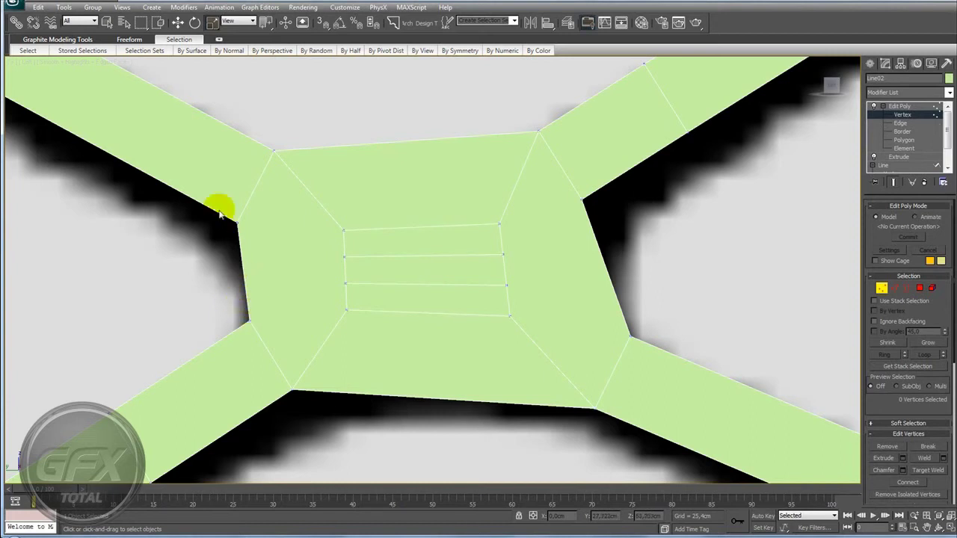
{"action": "left_click_drag", "start_coordinate": [254, 243], "coordinate": [309, 254]}
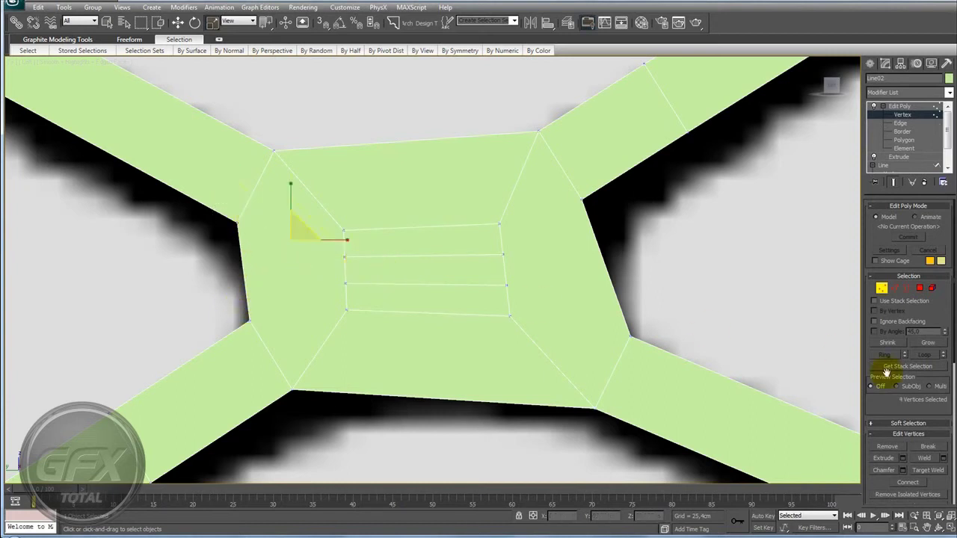
{"action": "scroll", "coordinate": [882, 409], "scroll_direction": "down", "scroll_amount": 2}
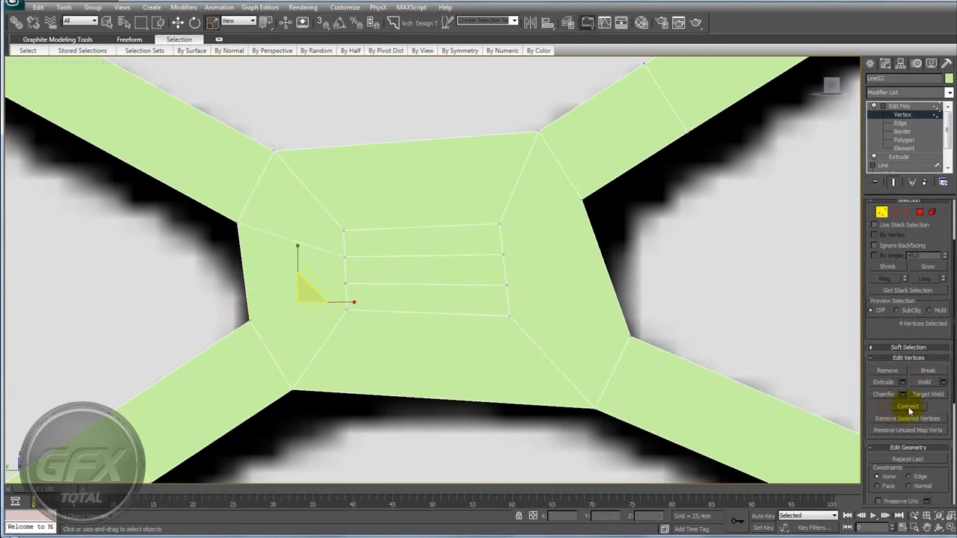
{"action": "left_click", "coordinate": [630, 335]}
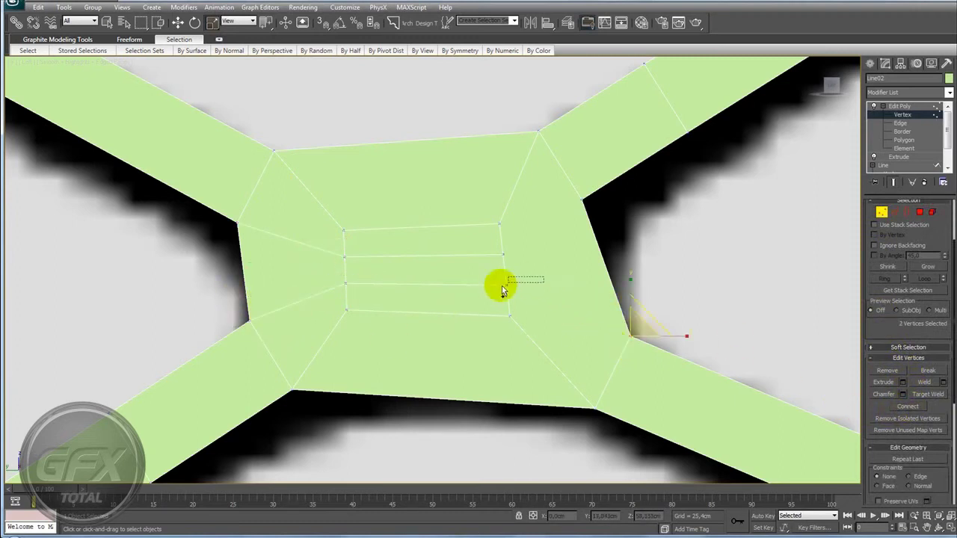
{"action": "left_click", "coordinate": [583, 197]}
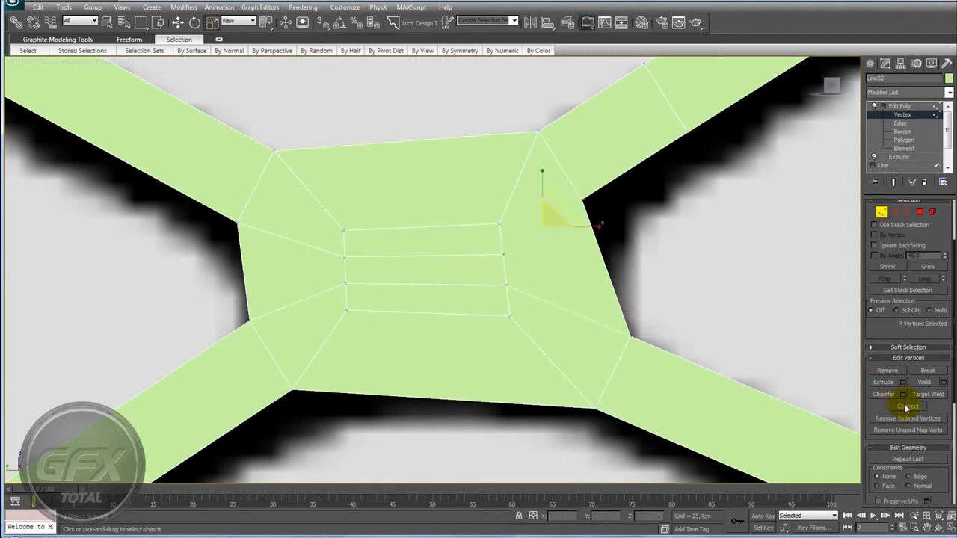
{"action": "left_click", "coordinate": [919, 214]}
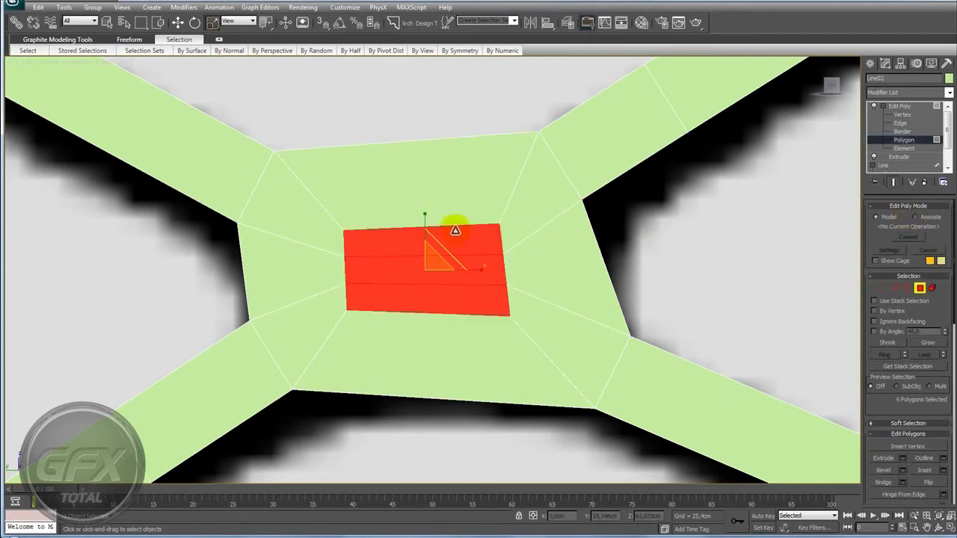
Scale the centre polygons taller and wider, then return to object level.
{"action": "left_click_drag", "start_coordinate": [426, 219], "coordinate": [427, 187]}
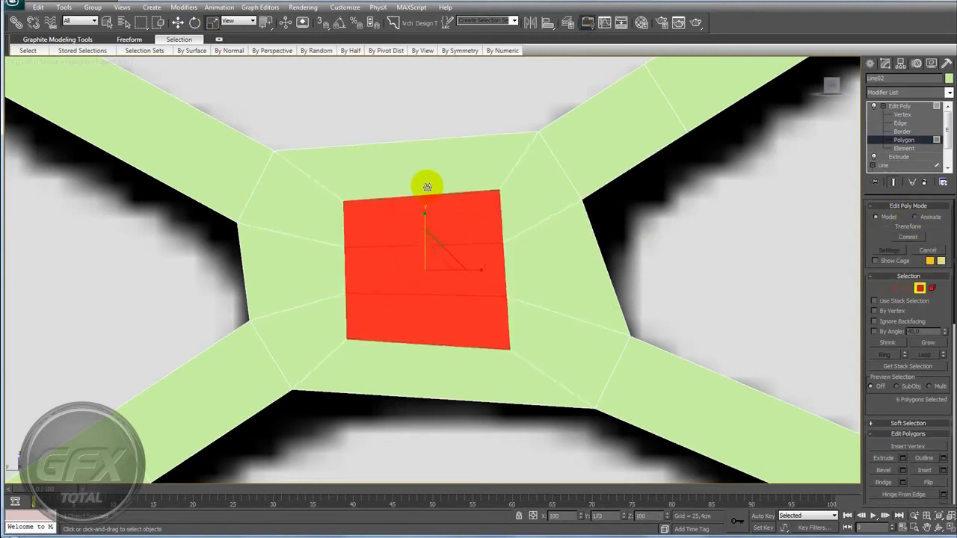
{"action": "left_click_drag", "start_coordinate": [482, 265], "coordinate": [488, 272]}
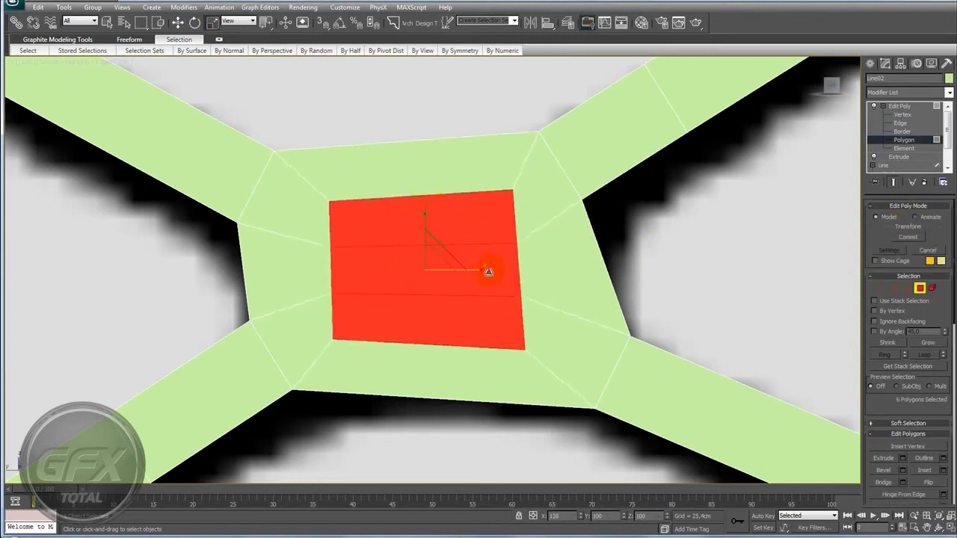
{"action": "left_click", "coordinate": [900, 106]}
Orbit the Perspective view around the X-frame to bring the reference image into view.
{"action": "scroll", "coordinate": [613, 198], "scroll_direction": "down", "scroll_amount": 5}
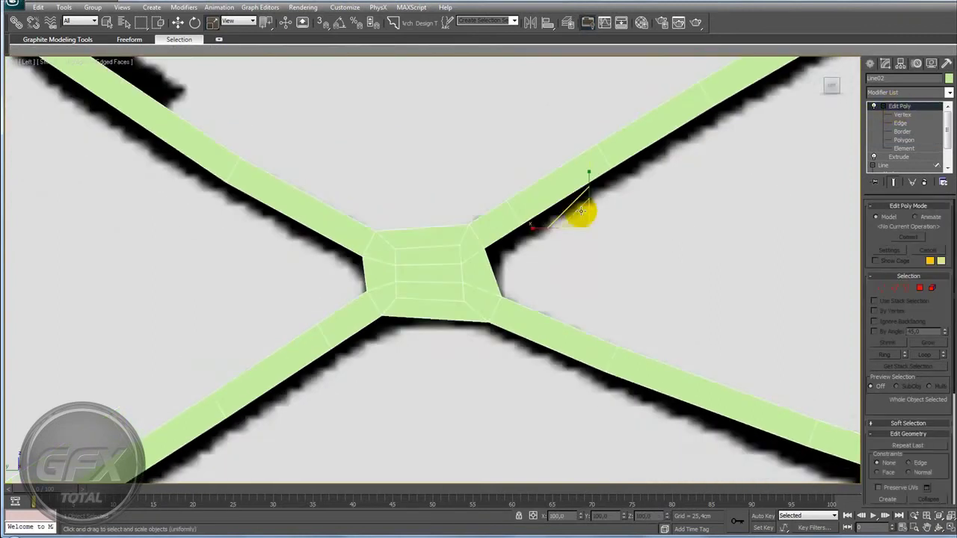
{"action": "scroll", "coordinate": [576, 225], "scroll_direction": "down", "scroll_amount": 4}
{"action": "scroll", "coordinate": [560, 254], "scroll_direction": "up", "scroll_amount": 2}
{"action": "mouse_move", "coordinate": [543, 269]}
{"action": "middle_mouse_down"}
{"action": "mouse_move", "coordinate": [561, 293]}
{"action": "mouse_move", "coordinate": [530, 282]}
{"action": "mouse_move", "coordinate": [438, 277]}
{"action": "middle_mouse_up"}
{"action": "key", "text": "p"}
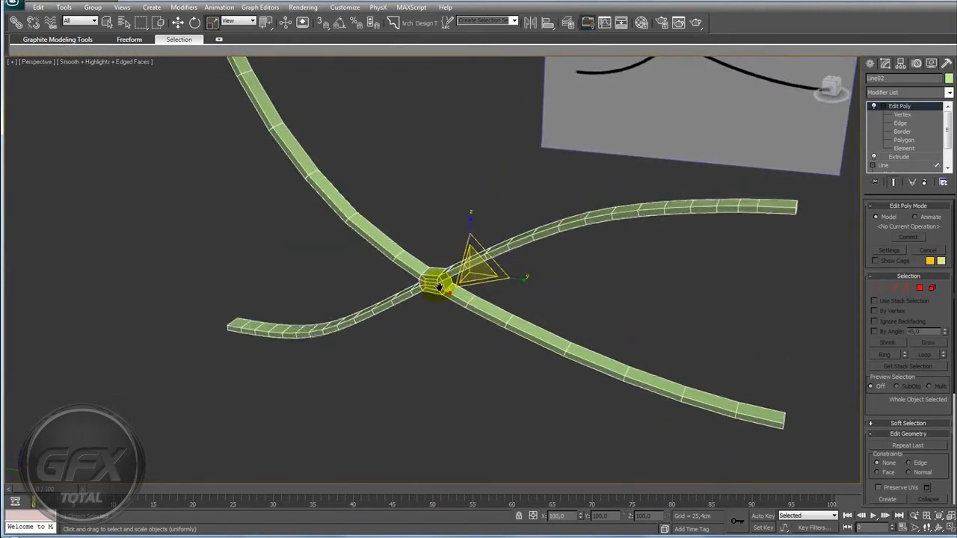
{"action": "scroll", "coordinate": [438, 278], "scroll_direction": "up", "scroll_amount": 3}
{"action": "scroll", "coordinate": [455, 320], "scroll_direction": "up", "scroll_amount": 3}
{"action": "scroll", "coordinate": [456, 320], "scroll_direction": "down", "scroll_amount": 5}
{"action": "mouse_move", "coordinate": [374, 299]}
{"action": "middle_mouse_down", "text": "alt"}
{"action": "mouse_move", "coordinate": [426, 278]}
{"action": "mouse_move", "coordinate": [519, 299]}
{"action": "mouse_move", "coordinate": [508, 314]}
{"action": "mouse_move", "coordinate": [652, 265]}
{"action": "mouse_move", "coordinate": [601, 255]}
{"action": "mouse_move", "coordinate": [487, 309]}
{"action": "mouse_move", "coordinate": [523, 299]}
{"action": "mouse_move", "coordinate": [387, 337]}
{"action": "middle_mouse_up", "text": "alt"}
{"action": "scroll", "coordinate": [508, 314], "scroll_direction": "down", "scroll_amount": 5}
{"action": "middle_click_drag", "start_coordinate": [449, 329], "coordinate": [434, 283], "text": "alt"}
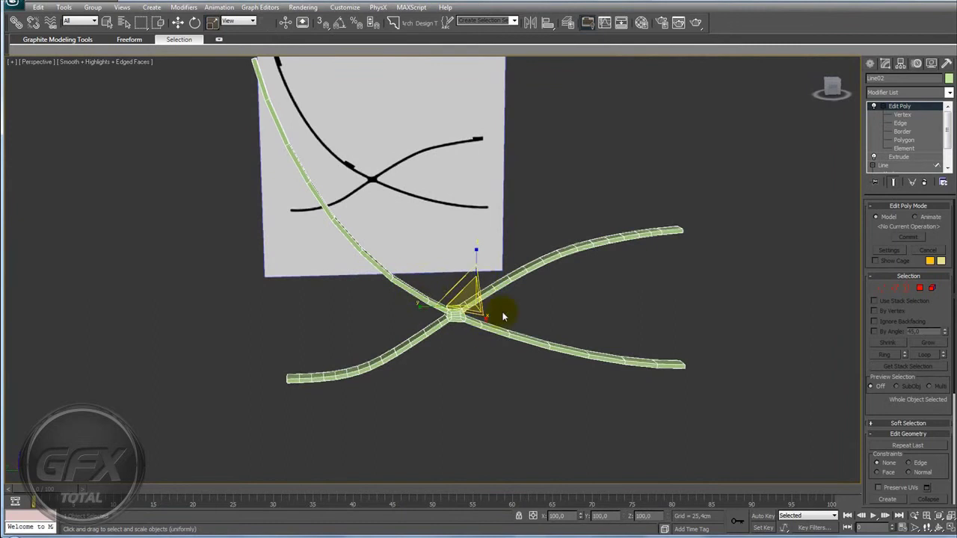
{"action": "middle_click_drag", "start_coordinate": [502, 313], "coordinate": [438, 319], "text": "alt"}
{"action": "mouse_move", "coordinate": [314, 239]}
{"action": "middle_mouse_down", "text": "alt"}
{"action": "mouse_move", "coordinate": [391, 316]}
{"action": "mouse_move", "coordinate": [495, 267]}
{"action": "mouse_move", "coordinate": [452, 230]}
{"action": "middle_mouse_up", "text": "alt"}
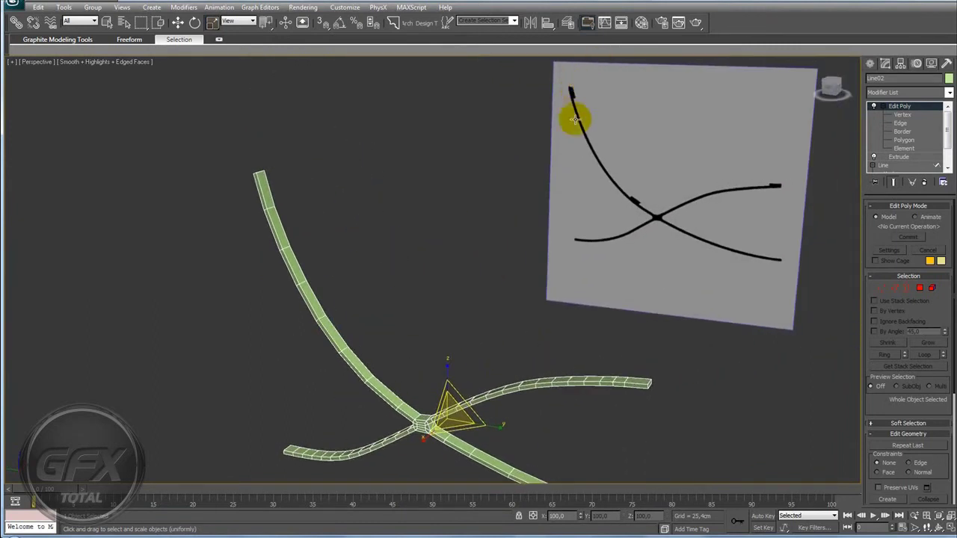
Switch to the Left view and zoom in on the X-frame against the reference sketch.
{"action": "scroll", "coordinate": [573, 120], "scroll_direction": "up", "scroll_amount": 3}
{"action": "scroll", "coordinate": [576, 181], "scroll_direction": "down", "scroll_amount": 1}
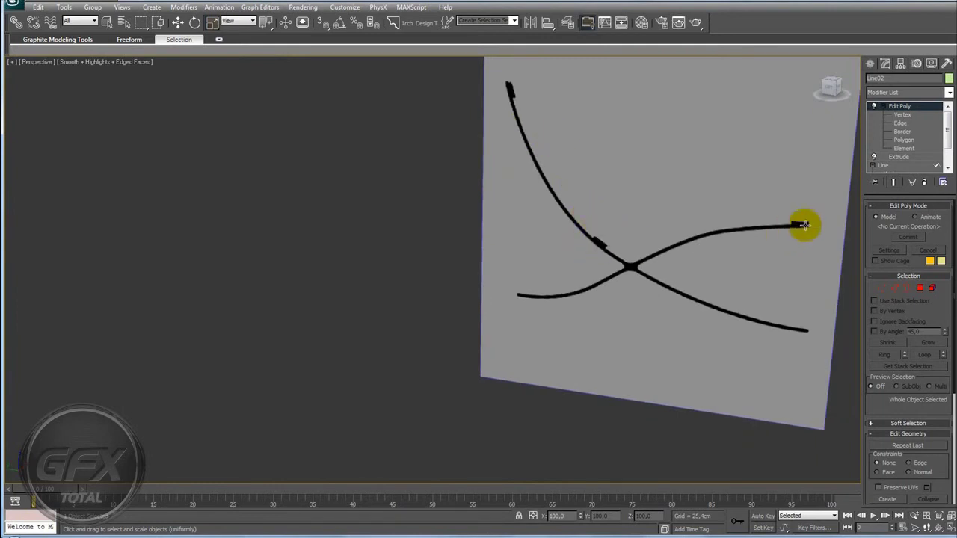
{"action": "scroll", "coordinate": [401, 297], "scroll_direction": "down", "scroll_amount": 2}
{"action": "scroll", "coordinate": [495, 259], "scroll_direction": "down", "scroll_amount": 2}
{"action": "middle_click_drag", "start_coordinate": [500, 259], "coordinate": [607, 277]}
{"action": "scroll", "coordinate": [626, 284], "scroll_direction": "up", "scroll_amount": 2}
{"action": "key", "text": "l"}
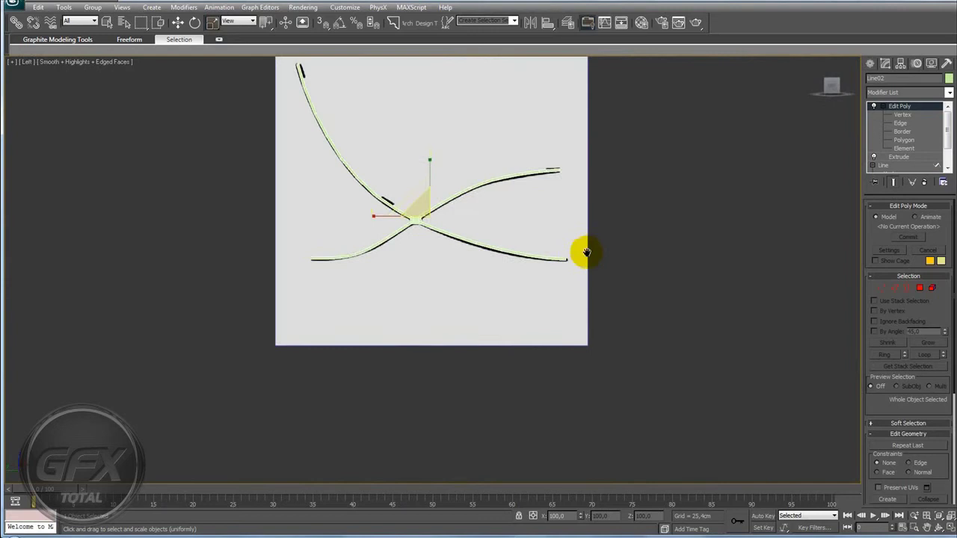
{"action": "scroll", "coordinate": [481, 171], "scroll_direction": "up", "scroll_amount": 3}
{"action": "scroll", "coordinate": [481, 171], "scroll_direction": "up", "scroll_amount": 3}
Add an edge loop across the upper strip near its tip with Connect Edges.
{"action": "left_click", "coordinate": [897, 287]}
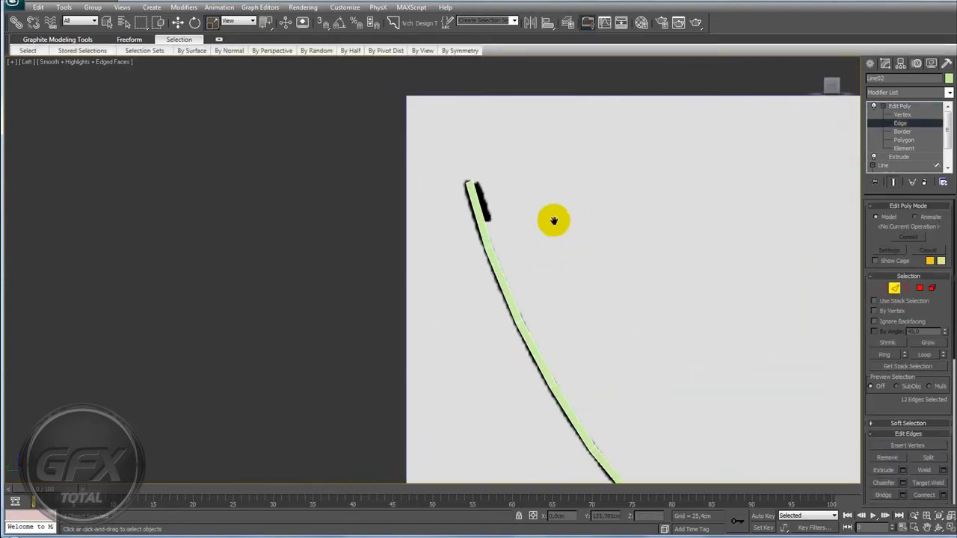
{"action": "scroll", "coordinate": [500, 210], "scroll_direction": "up", "scroll_amount": 3}
{"action": "scroll", "coordinate": [463, 240], "scroll_direction": "up", "scroll_amount": 2}
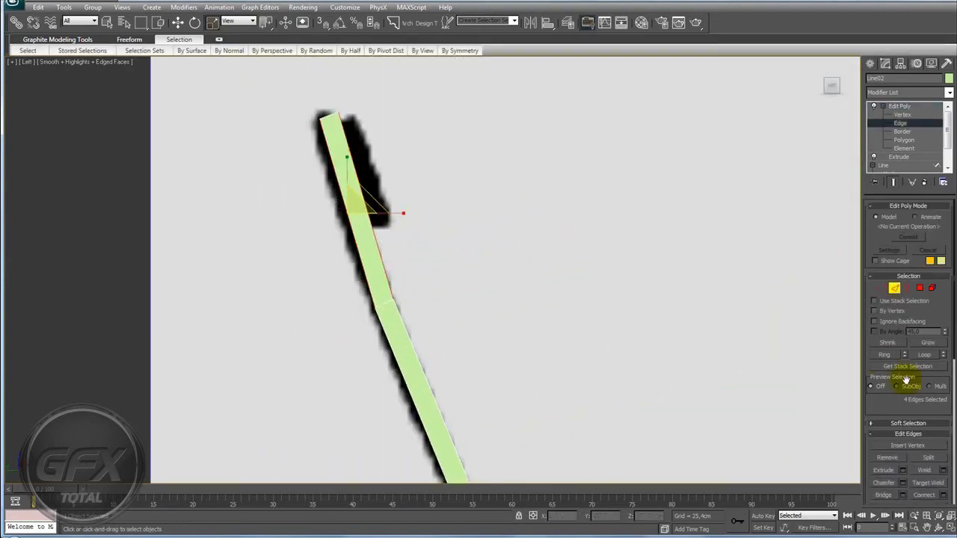
{"action": "scroll", "coordinate": [916, 413], "scroll_direction": "down", "scroll_amount": 3}
{"action": "left_click", "coordinate": [943, 407]}
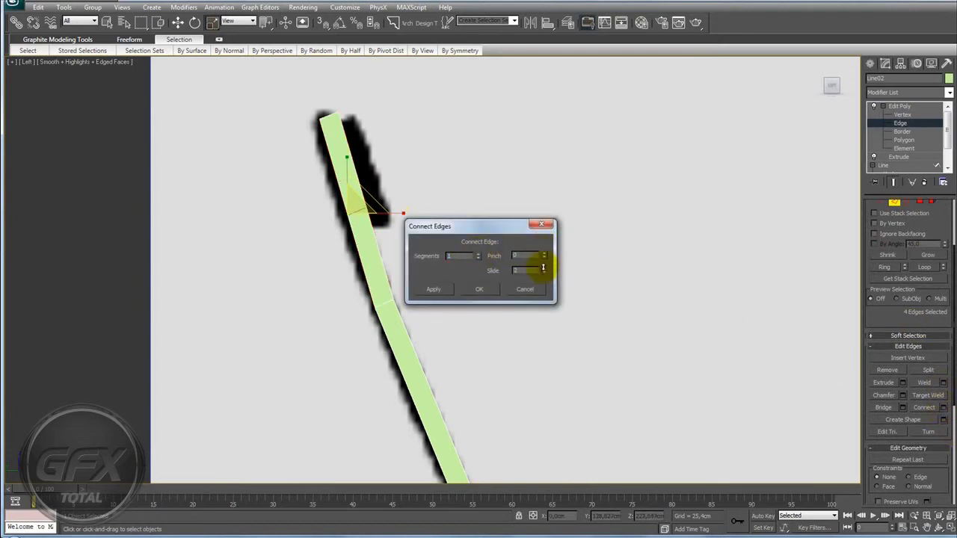
{"action": "left_click", "coordinate": [489, 289]}
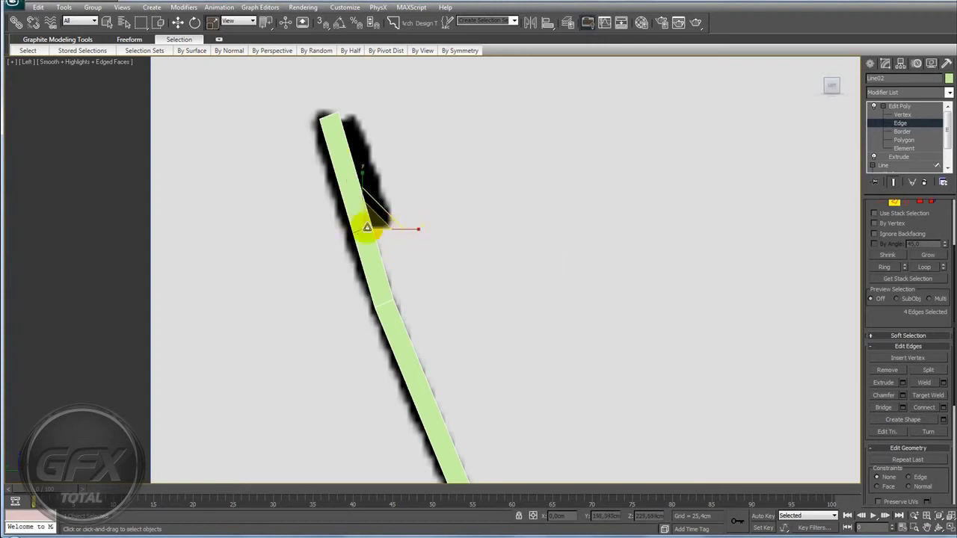
Add a second connected edge loop beside the sketch's tick mark.
{"action": "scroll", "coordinate": [527, 314], "scroll_direction": "down", "scroll_amount": 3}
{"action": "scroll", "coordinate": [489, 194], "scroll_direction": "up", "scroll_amount": 4}
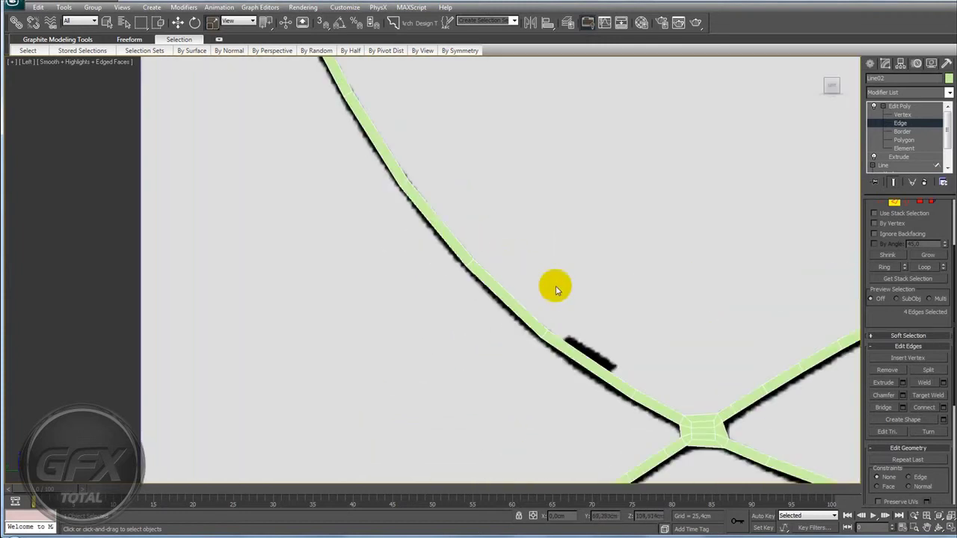
{"action": "scroll", "coordinate": [556, 284], "scroll_direction": "up", "scroll_amount": 2}
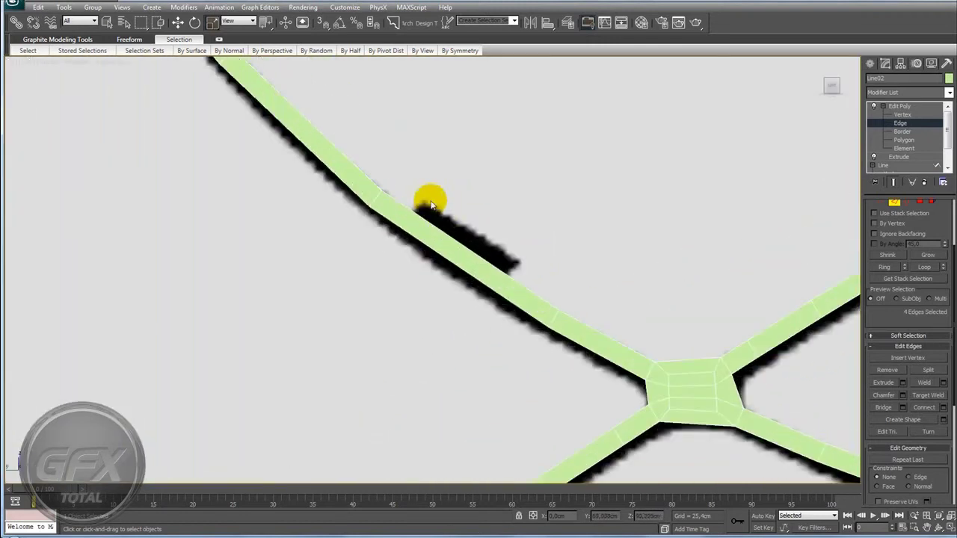
{"action": "left_click", "coordinate": [943, 408]}
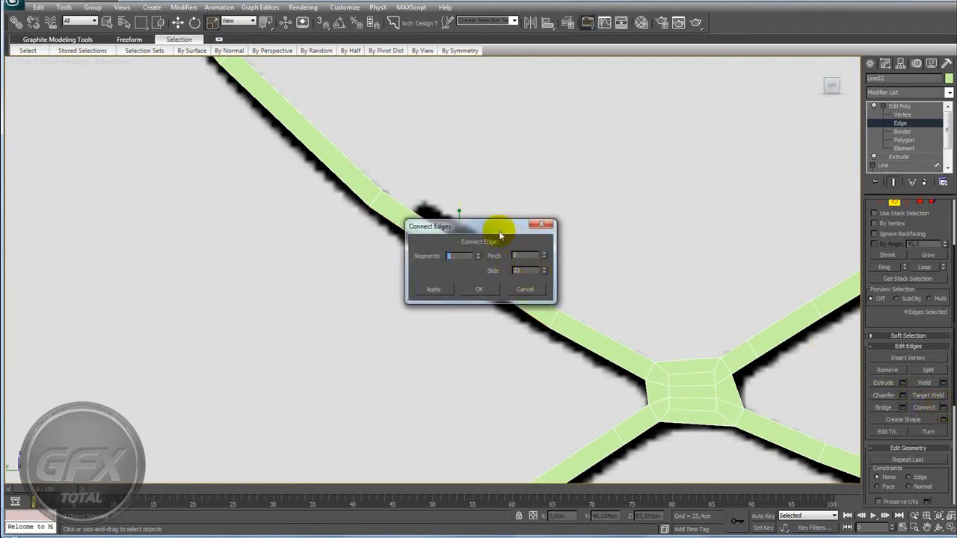
{"action": "left_click_drag", "start_coordinate": [499, 229], "coordinate": [690, 197]}
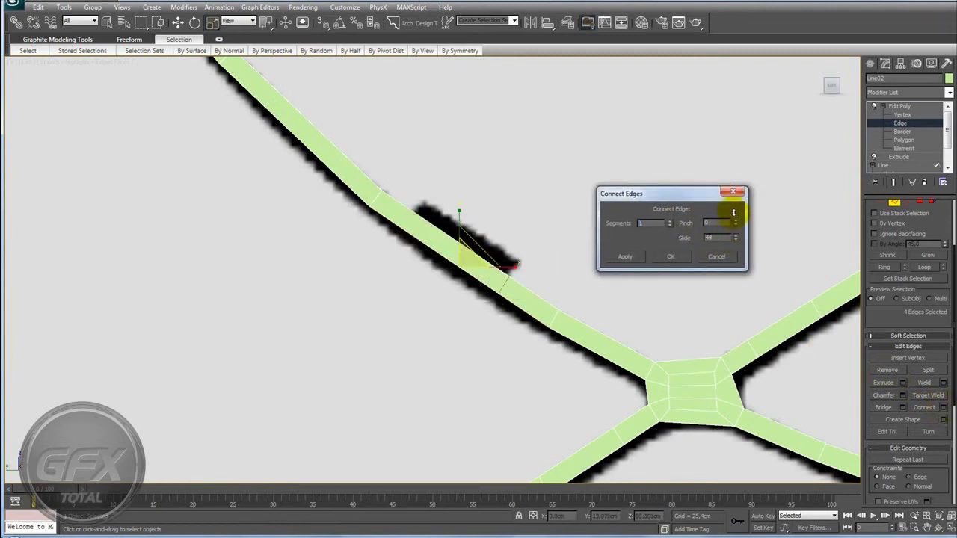
{"action": "left_click", "coordinate": [670, 257]}
Slide the new loops' vertices into position along the upper strip.
{"action": "key", "text": "1"}
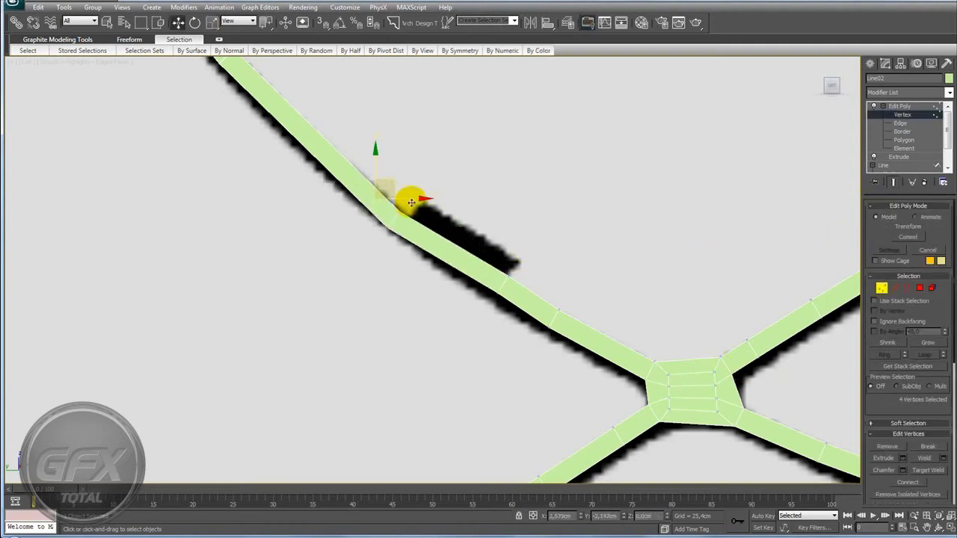
{"action": "left_click_drag", "start_coordinate": [394, 183], "coordinate": [429, 205]}
{"action": "left_click_drag", "start_coordinate": [529, 270], "coordinate": [442, 311]}
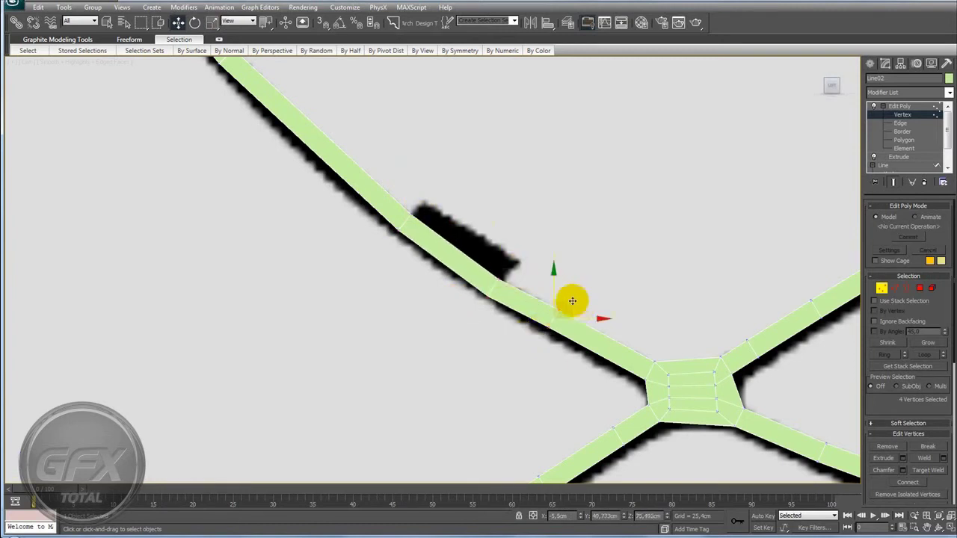
{"action": "left_click_drag", "start_coordinate": [511, 269], "coordinate": [582, 323]}
{"action": "middle_click_drag", "start_coordinate": [421, 237], "coordinate": [405, 277]}
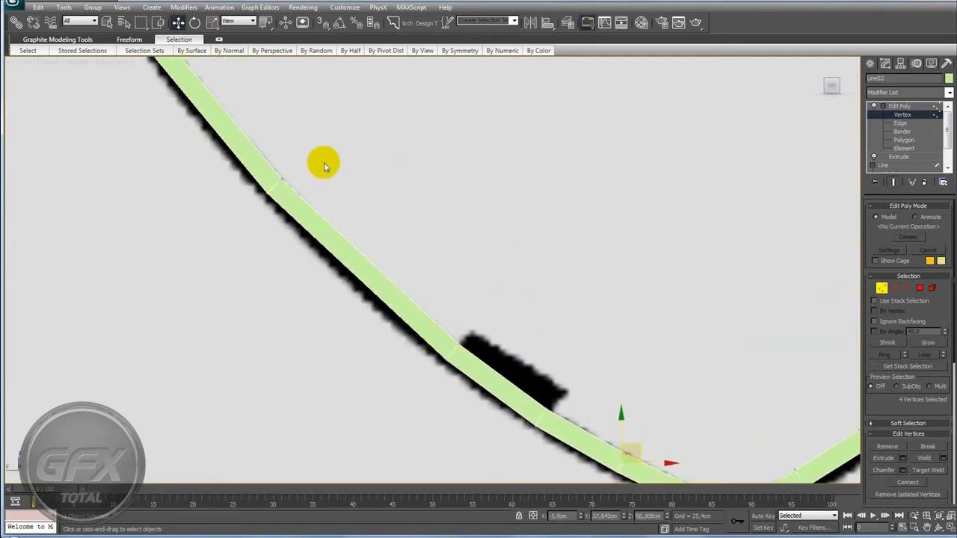
{"action": "left_click_drag", "start_coordinate": [325, 163], "coordinate": [220, 224]}
{"action": "middle_click_drag", "start_coordinate": [220, 224], "coordinate": [332, 267]}
{"action": "left_click_drag", "start_coordinate": [327, 234], "coordinate": [302, 205]}
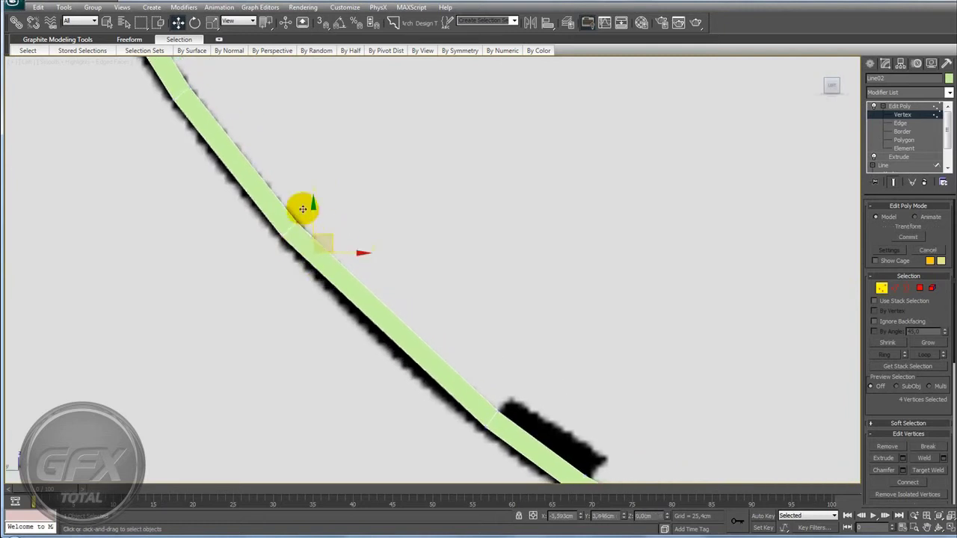
Connect a further edge loop along the strip and slide it upward into place.
{"action": "left_click", "coordinate": [898, 293]}
{"action": "left_click_drag", "start_coordinate": [427, 269], "coordinate": [352, 357]}
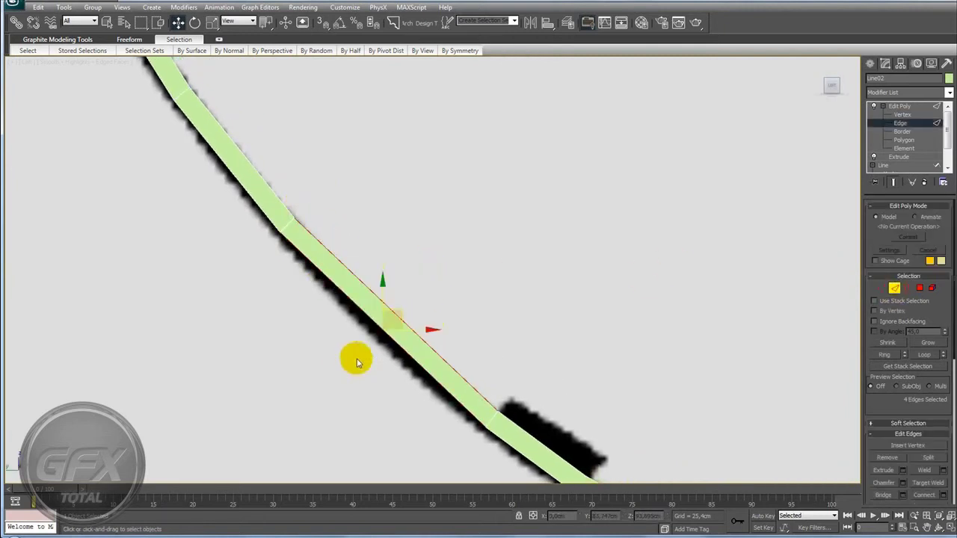
{"action": "left_click_drag", "start_coordinate": [893, 402], "coordinate": [884, 324]}
{"action": "left_click", "coordinate": [924, 416]}
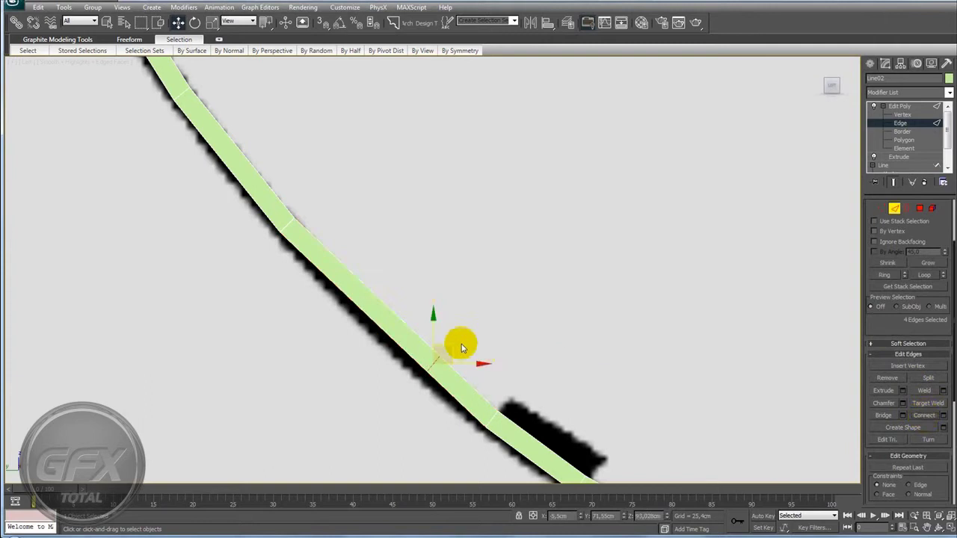
{"action": "left_click_drag", "start_coordinate": [451, 344], "coordinate": [410, 311]}
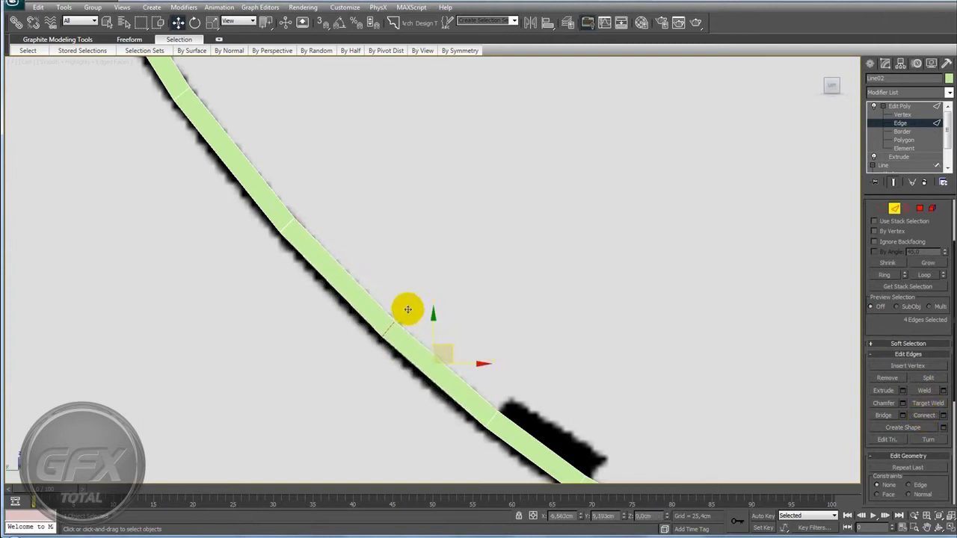
{"action": "scroll", "coordinate": [546, 342], "scroll_direction": "down", "scroll_amount": 2}
{"action": "scroll", "coordinate": [526, 219], "scroll_direction": "down", "scroll_amount": 2}
{"action": "middle_click_drag", "start_coordinate": [526, 220], "coordinate": [422, 230]}
{"action": "scroll", "coordinate": [616, 229], "scroll_direction": "up", "scroll_amount": 3}
{"action": "middle_click_drag", "start_coordinate": [615, 228], "coordinate": [466, 299]}
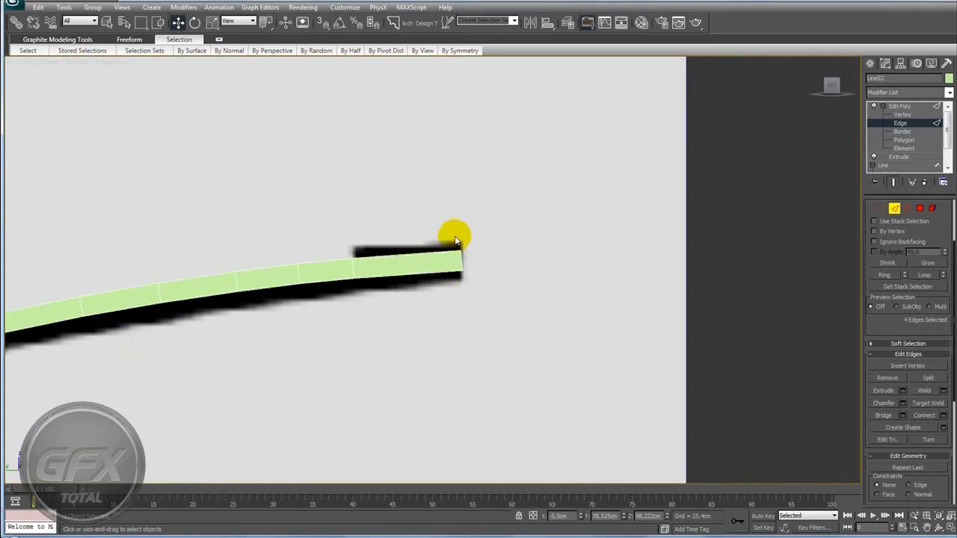
Select the polygons at the strip's end at Polygon level.
{"action": "left_click", "coordinate": [918, 208]}
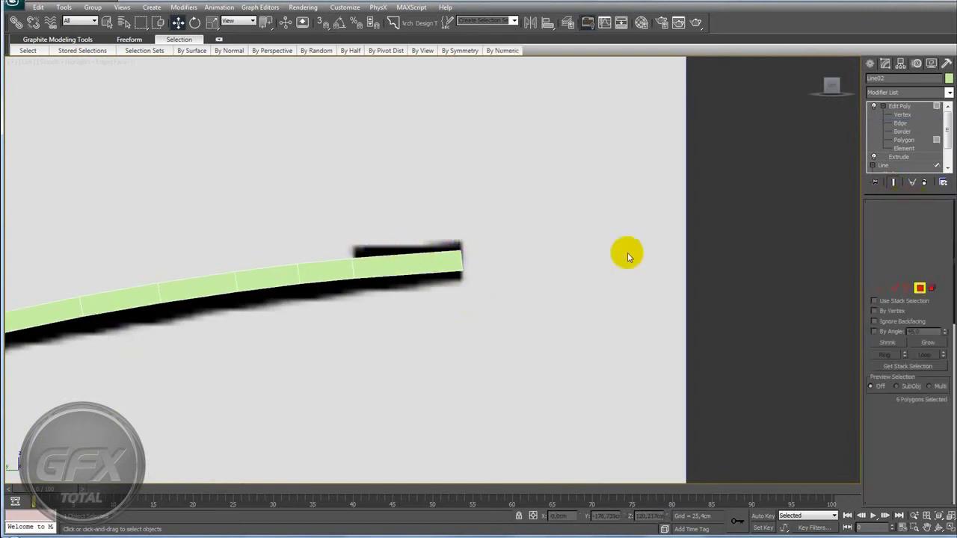
{"action": "left_click_drag", "start_coordinate": [445, 231], "coordinate": [389, 292]}
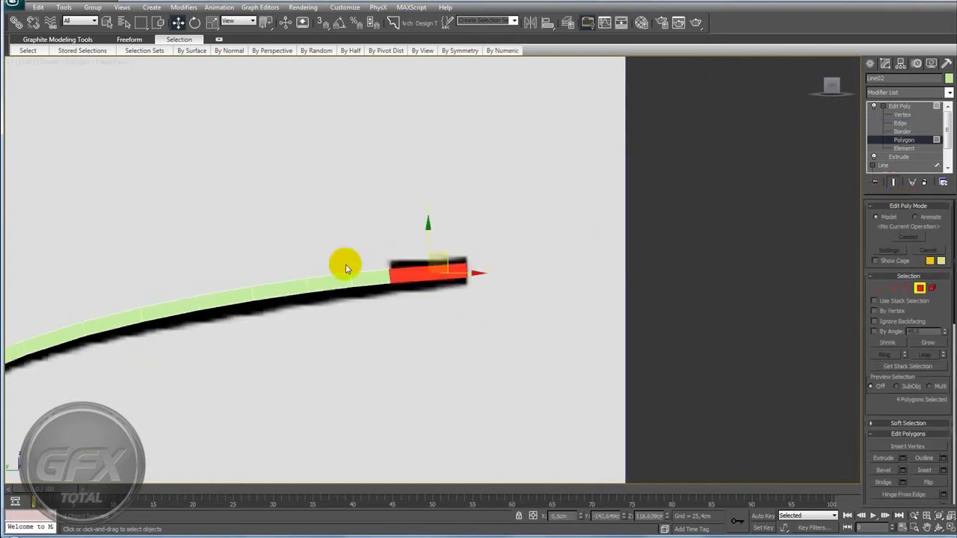
{"action": "middle_click_drag", "start_coordinate": [342, 263], "coordinate": [617, 238]}
{"action": "scroll", "coordinate": [169, 310], "scroll_direction": "down", "scroll_amount": 3}
{"action": "middle_click_drag", "start_coordinate": [305, 270], "coordinate": [423, 224]}
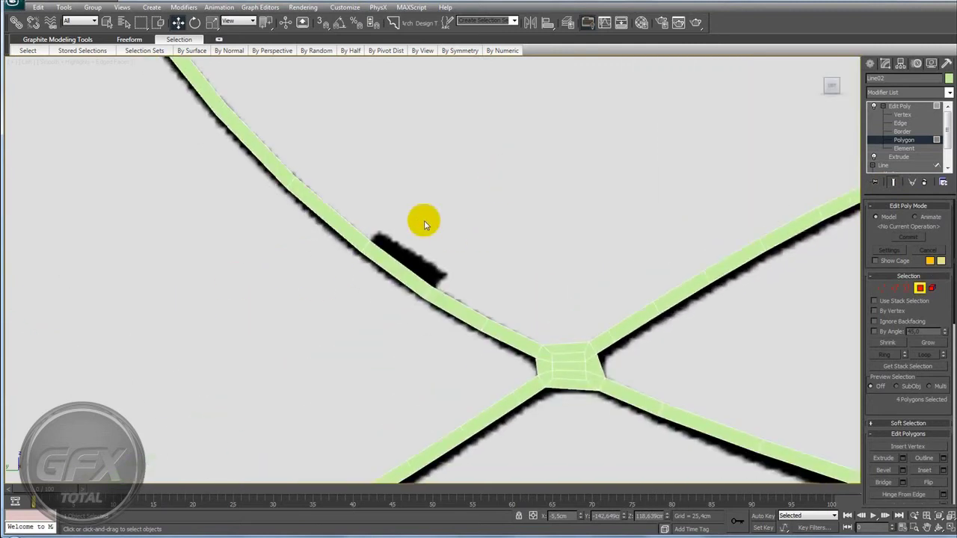
{"action": "left_click_drag", "start_coordinate": [387, 287], "coordinate": [389, 291]}
Narrow the selection down to the strip's three end faces.
{"action": "key", "text": "l"}
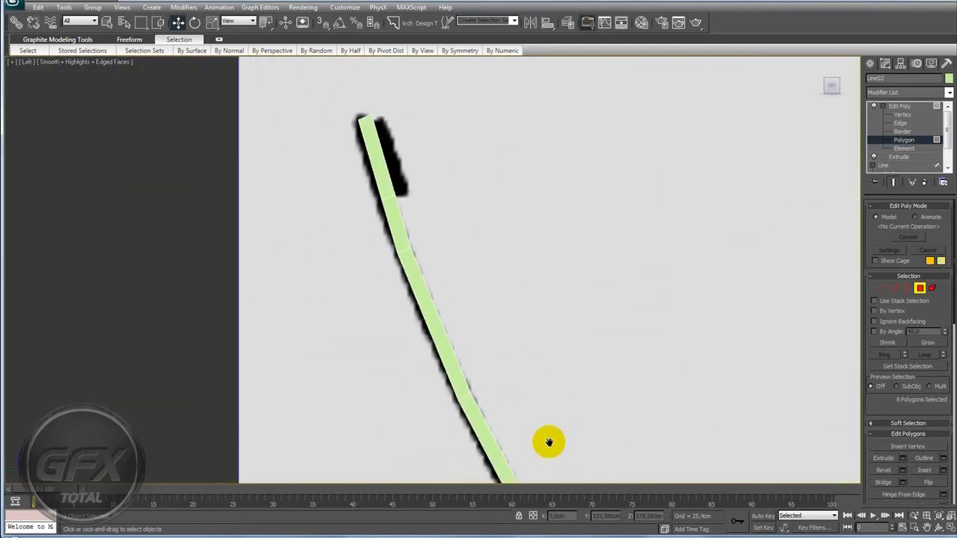
{"action": "scroll", "coordinate": [527, 255], "scroll_direction": "down", "scroll_amount": 3}
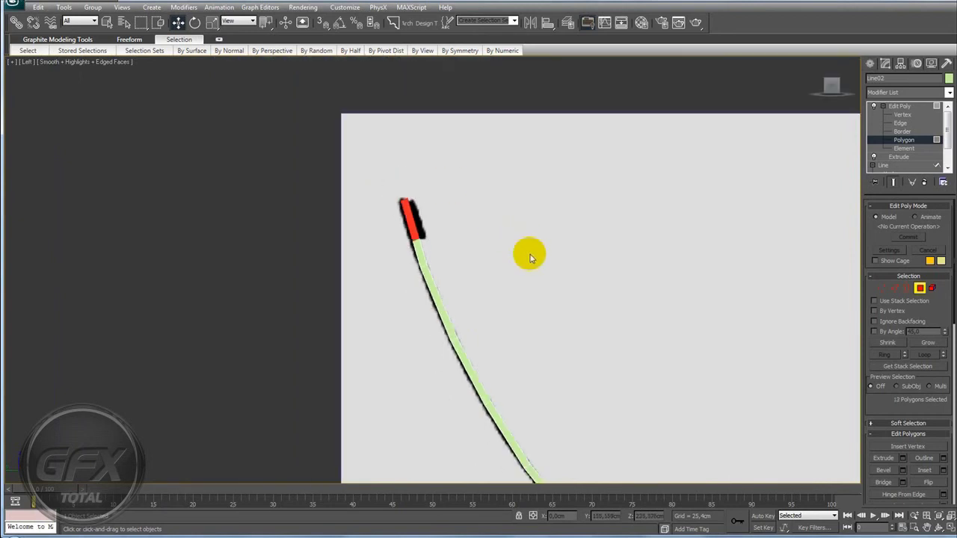
{"action": "scroll", "coordinate": [483, 237], "scroll_direction": "down", "scroll_amount": 3}
{"action": "key", "text": "p"}
{"action": "scroll", "coordinate": [562, 305], "scroll_direction": "down", "scroll_amount": 2}
{"action": "middle_click_drag", "start_coordinate": [563, 304], "coordinate": [541, 325], "text": "alt"}
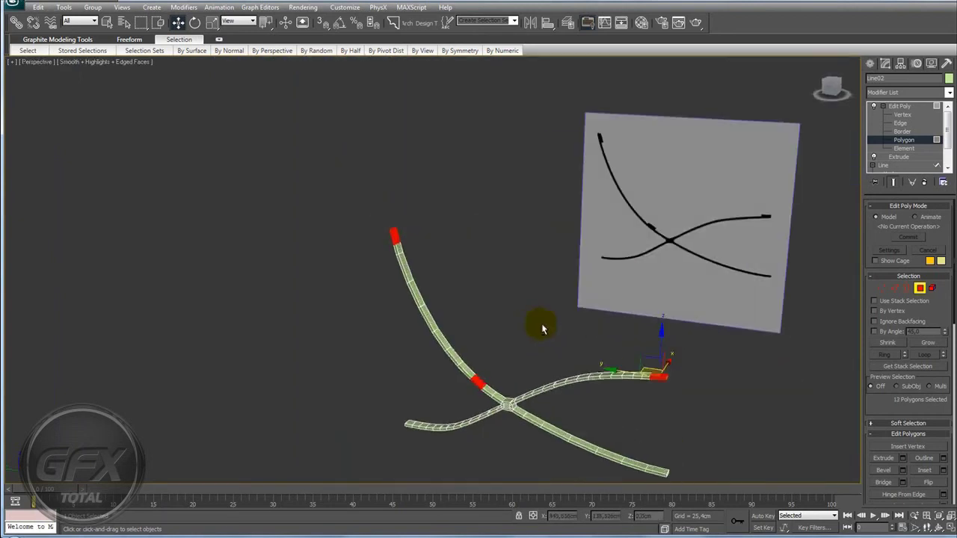
{"action": "scroll", "coordinate": [381, 219], "scroll_direction": "up", "scroll_amount": 3}
{"action": "mouse_move", "coordinate": [381, 219]}
{"action": "middle_mouse_down", "text": "alt"}
{"action": "mouse_move", "coordinate": [449, 277]}
{"action": "mouse_move", "coordinate": [565, 230]}
{"action": "middle_mouse_up", "text": "alt"}
{"action": "scroll", "coordinate": [481, 279], "scroll_direction": "up", "scroll_amount": 3}
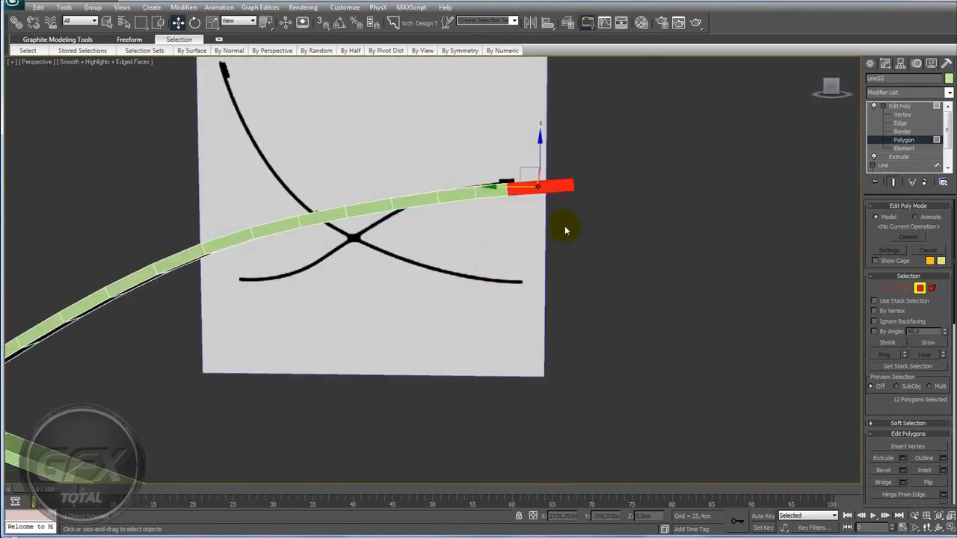
{"action": "mouse_move", "coordinate": [557, 187]}
{"action": "middle_mouse_down", "text": "alt"}
{"action": "mouse_move", "coordinate": [559, 242]}
{"action": "mouse_move", "coordinate": [534, 284]}
{"action": "mouse_move", "coordinate": [468, 305]}
{"action": "mouse_move", "coordinate": [442, 299]}
{"action": "mouse_move", "coordinate": [496, 338]}
{"action": "mouse_move", "coordinate": [403, 284]}
{"action": "mouse_move", "coordinate": [356, 240]}
{"action": "mouse_move", "coordinate": [467, 294]}
{"action": "mouse_move", "coordinate": [470, 254]}
{"action": "middle_mouse_up", "text": "alt"}
{"action": "scroll", "coordinate": [534, 284], "scroll_direction": "down", "scroll_amount": 2}
{"action": "scroll", "coordinate": [470, 324], "scroll_direction": "up", "scroll_amount": 2}
{"action": "left_click", "coordinate": [465, 328], "text": "alt"}
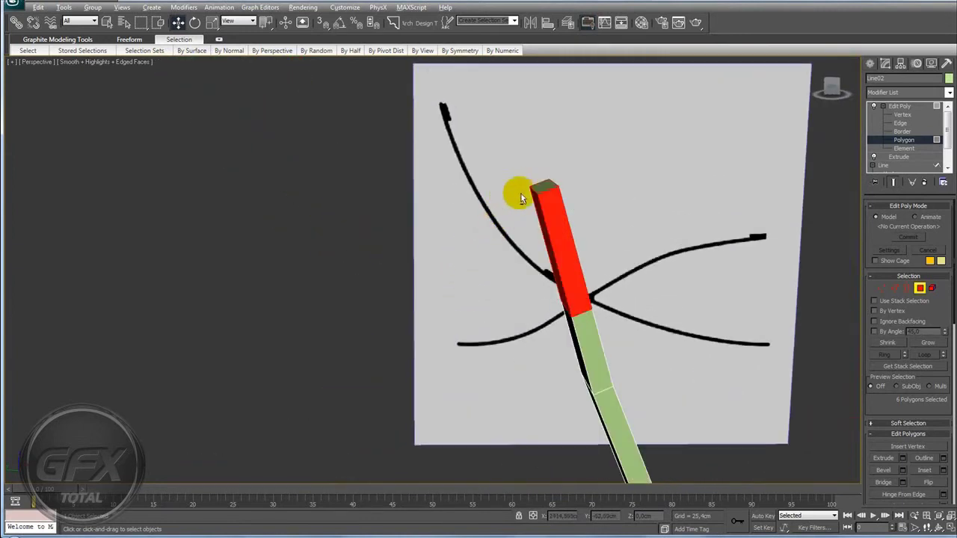
{"action": "left_click_drag", "start_coordinate": [520, 193], "coordinate": [543, 221]}
{"action": "mouse_move", "coordinate": [543, 221]}
{"action": "middle_mouse_down", "text": "alt"}
{"action": "mouse_move", "coordinate": [534, 250]}
{"action": "mouse_move", "coordinate": [588, 297]}
{"action": "mouse_move", "coordinate": [526, 320]}
{"action": "mouse_move", "coordinate": [640, 336]}
{"action": "mouse_move", "coordinate": [598, 329]}
{"action": "middle_mouse_up", "text": "alt"}
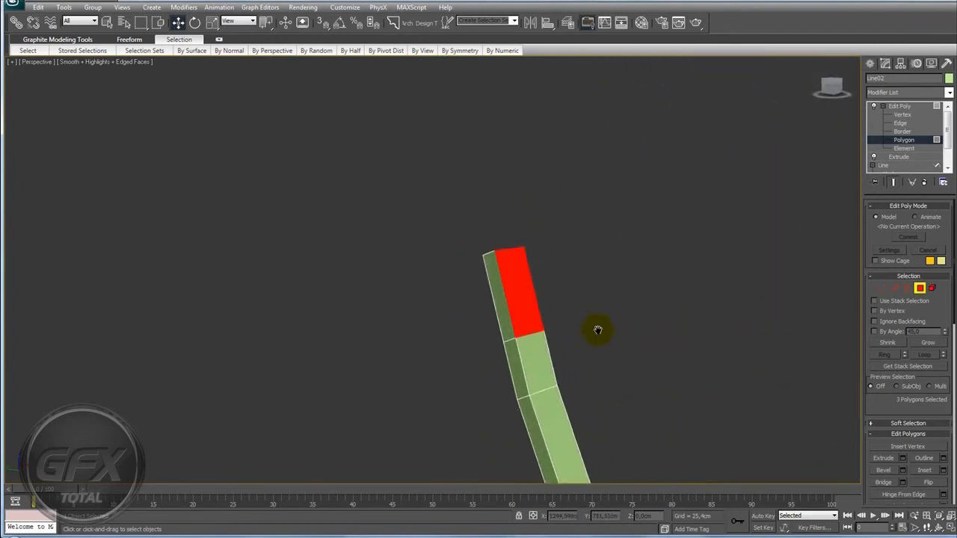
Extrude the three end faces by 2,642cm.
{"action": "scroll", "coordinate": [598, 328], "scroll_direction": "up", "scroll_amount": 3}
{"action": "scroll", "coordinate": [874, 344], "scroll_direction": "down", "scroll_amount": 1}
{"action": "scroll", "coordinate": [898, 348], "scroll_direction": "down", "scroll_amount": 2}
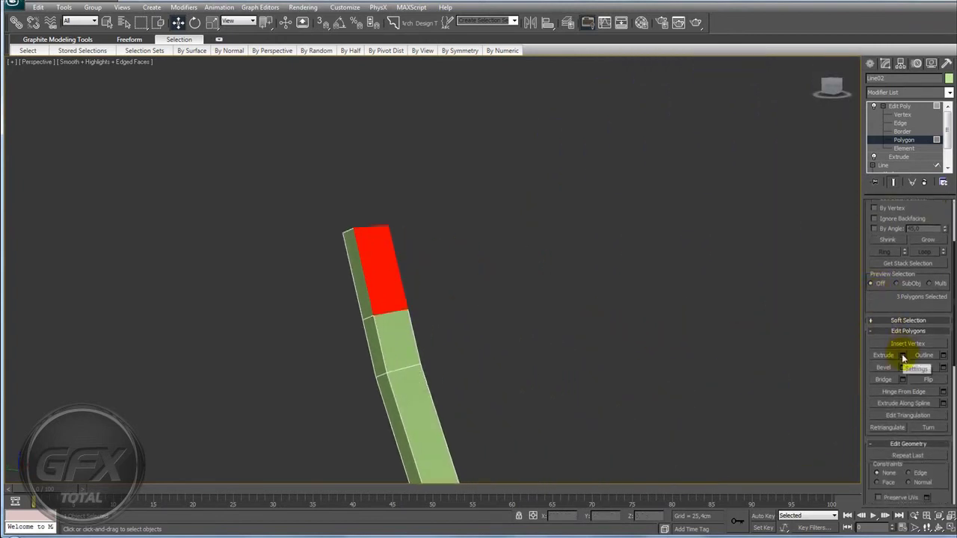
{"action": "left_click", "coordinate": [902, 356]}
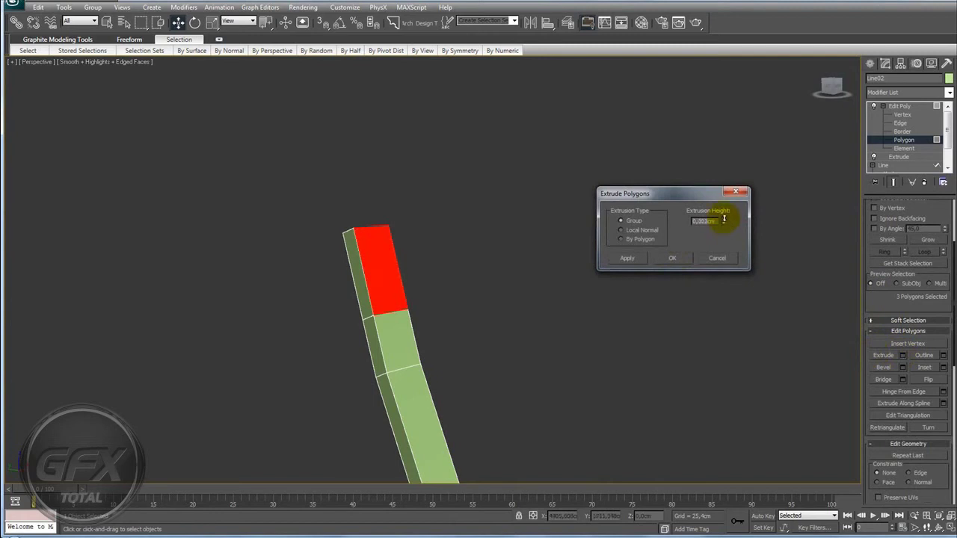
{"action": "left_click_drag", "start_coordinate": [723, 186], "coordinate": [722, 162]}
{"action": "mouse_move", "coordinate": [722, 162]}
{"action": "middle_mouse_down", "text": "alt"}
{"action": "mouse_move", "coordinate": [459, 257]}
{"action": "mouse_move", "coordinate": [471, 267]}
{"action": "mouse_move", "coordinate": [462, 269]}
{"action": "middle_mouse_up", "text": "alt"}
{"action": "scroll", "coordinate": [462, 269], "scroll_direction": "up", "scroll_amount": 3}
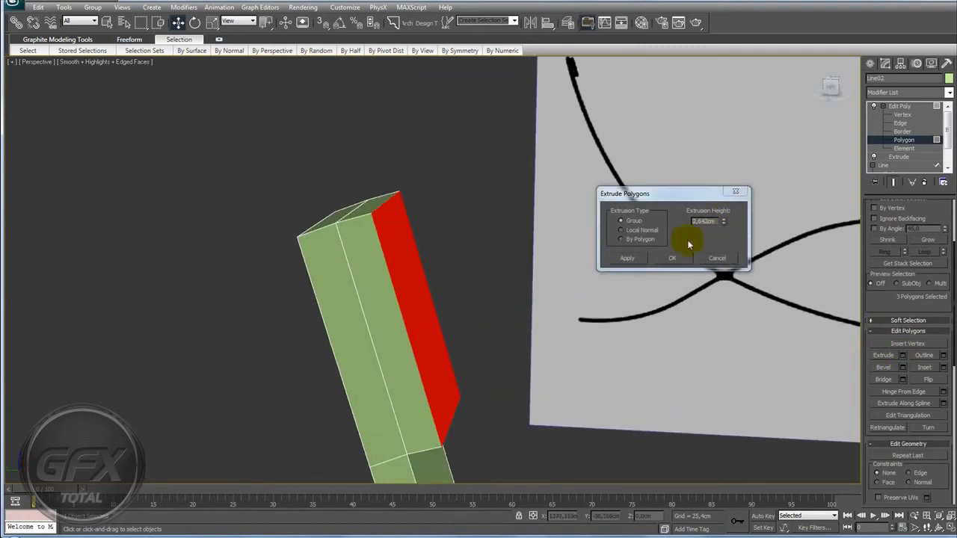
{"action": "left_click", "coordinate": [672, 257]}
Return to object level and orbit to view the whole frame.
{"action": "scroll", "coordinate": [547, 278], "scroll_direction": "down", "scroll_amount": 3}
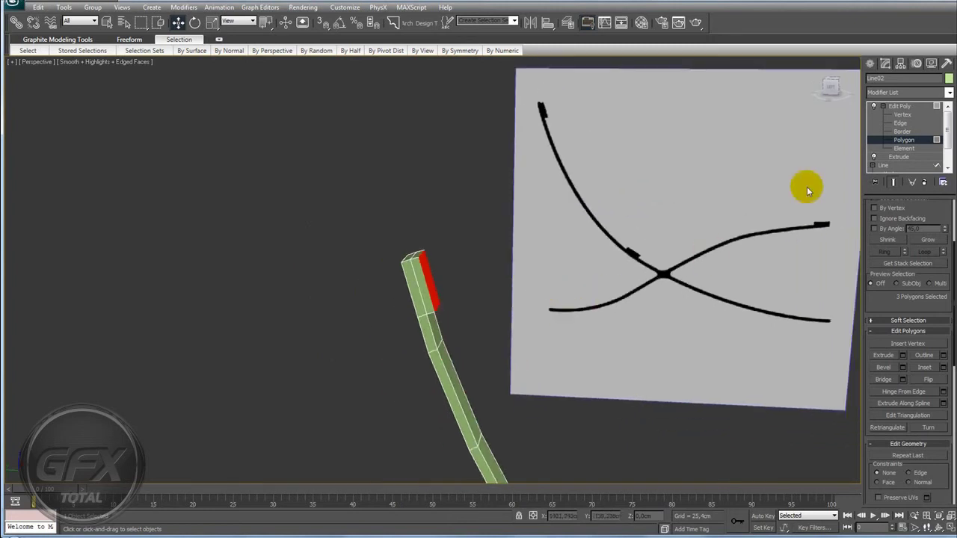
{"action": "left_click", "coordinate": [901, 107]}
{"action": "mouse_move", "coordinate": [641, 229]}
{"action": "middle_mouse_down", "text": "alt"}
{"action": "mouse_move", "coordinate": [666, 326]}
{"action": "mouse_move", "coordinate": [557, 346]}
{"action": "mouse_move", "coordinate": [564, 316]}
{"action": "mouse_move", "coordinate": [466, 299]}
{"action": "mouse_move", "coordinate": [523, 321]}
{"action": "middle_mouse_up", "text": "alt"}
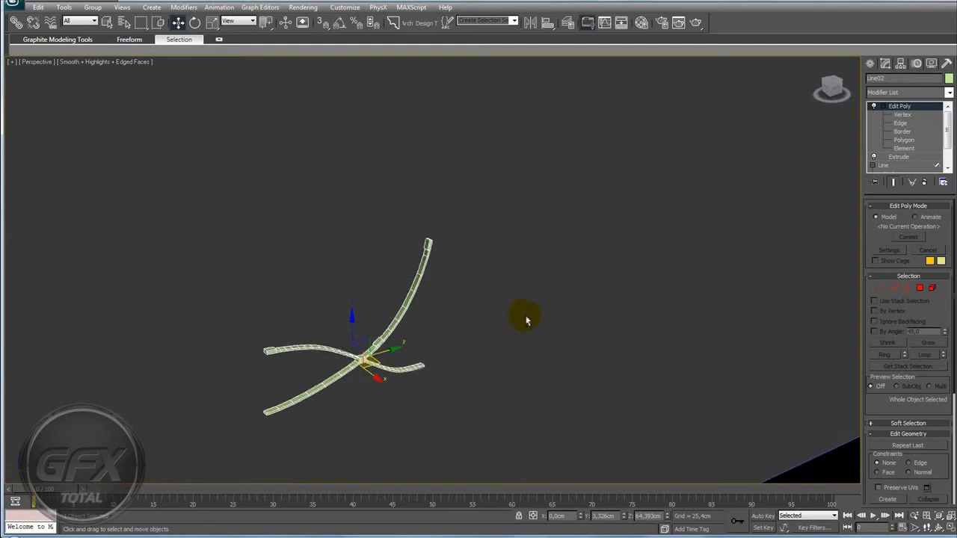
Select the end and side faces of the curved strips at Polygon level.
{"action": "left_click", "coordinate": [918, 289]}
{"action": "scroll", "coordinate": [496, 293], "scroll_direction": "up", "scroll_amount": 5}
{"action": "scroll", "coordinate": [500, 282], "scroll_direction": "up", "scroll_amount": 5}
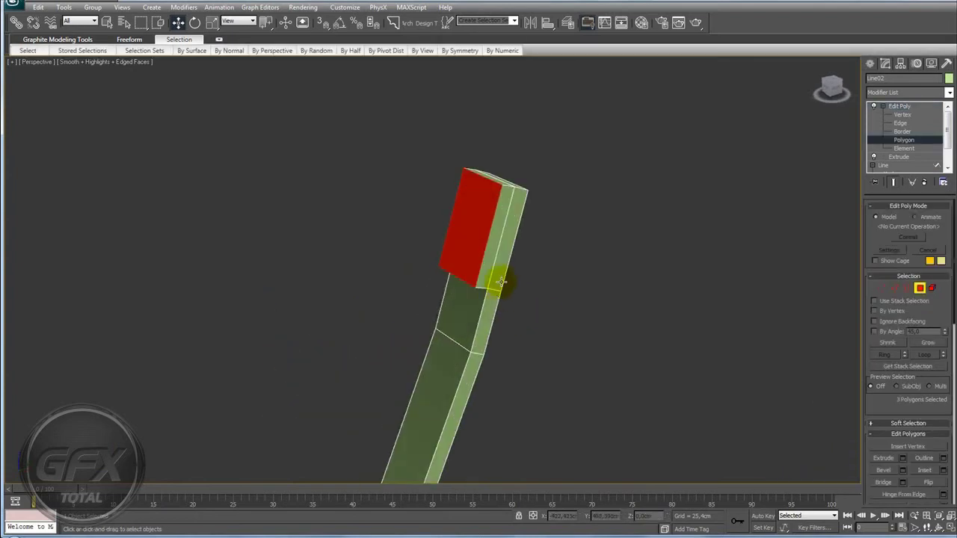
{"action": "left_click", "coordinate": [506, 260]}
{"action": "scroll", "coordinate": [449, 384], "scroll_direction": "down", "scroll_amount": 5}
{"action": "middle_click_drag", "start_coordinate": [449, 384], "coordinate": [491, 224]}
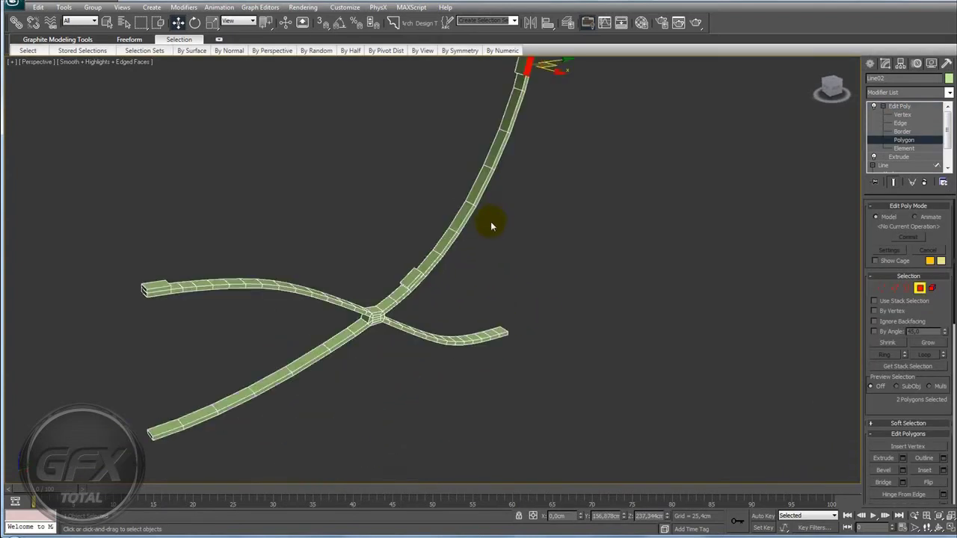
{"action": "scroll", "coordinate": [412, 318], "scroll_direction": "up", "scroll_amount": 5}
{"action": "left_click", "coordinate": [398, 302]}
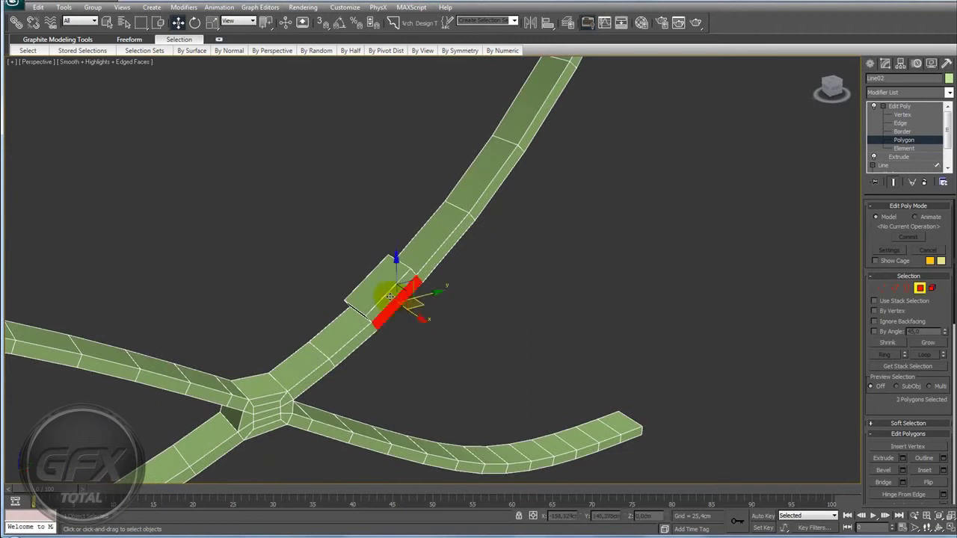
{"action": "scroll", "coordinate": [391, 299], "scroll_direction": "down", "scroll_amount": 5}
{"action": "mouse_move", "coordinate": [220, 374]}
{"action": "middle_mouse_down", "text": "alt"}
{"action": "mouse_move", "coordinate": [467, 387]}
{"action": "mouse_move", "coordinate": [292, 384]}
{"action": "mouse_move", "coordinate": [581, 384]}
{"action": "middle_mouse_up", "text": "alt"}
{"action": "left_click", "coordinate": [421, 384], "text": "ctrl"}
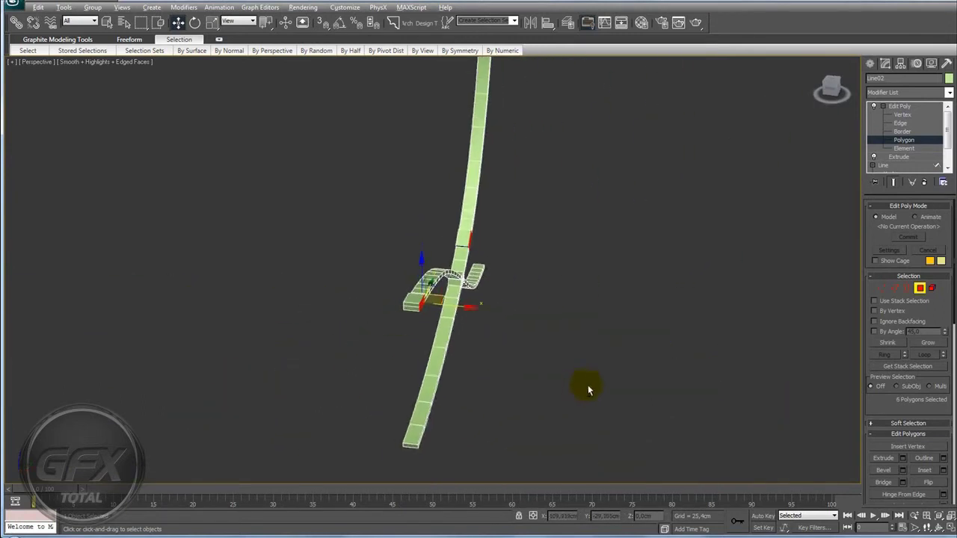
Extrude the six selected faces into straight bars.
{"action": "left_click", "coordinate": [902, 458]}
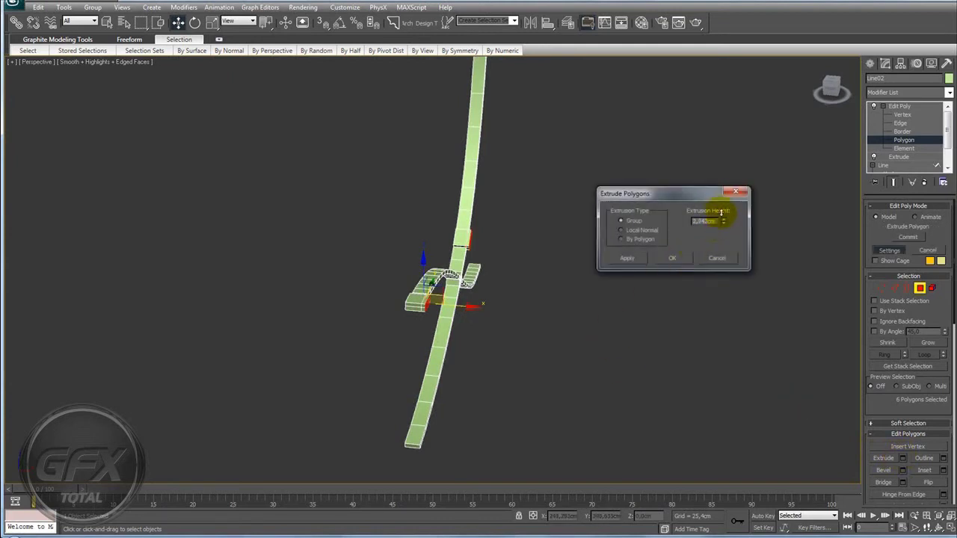
{"action": "left_click", "coordinate": [679, 263]}
{"action": "mouse_move", "coordinate": [554, 272]}
{"action": "middle_mouse_down", "text": "alt"}
{"action": "mouse_move", "coordinate": [521, 300]}
{"action": "mouse_move", "coordinate": [647, 302]}
{"action": "mouse_move", "coordinate": [604, 342]}
{"action": "mouse_move", "coordinate": [604, 367]}
{"action": "mouse_move", "coordinate": [556, 358]}
{"action": "mouse_move", "coordinate": [489, 386]}
{"action": "mouse_move", "coordinate": [611, 380]}
{"action": "mouse_move", "coordinate": [579, 421]}
{"action": "mouse_move", "coordinate": [423, 385]}
{"action": "mouse_move", "coordinate": [557, 385]}
{"action": "mouse_move", "coordinate": [455, 404]}
{"action": "mouse_move", "coordinate": [553, 399]}
{"action": "middle_mouse_up", "text": "alt"}
{"action": "scroll", "coordinate": [593, 358], "scroll_direction": "up", "scroll_amount": 4}
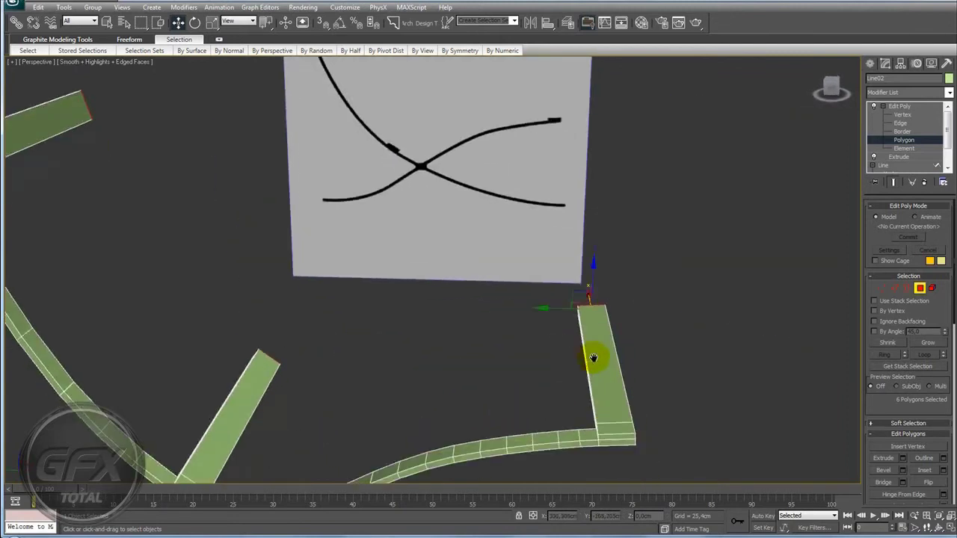
{"action": "scroll", "coordinate": [593, 358], "scroll_direction": "down", "scroll_amount": 3}
{"action": "mouse_move", "coordinate": [576, 367]}
{"action": "middle_mouse_down", "text": "alt"}
{"action": "mouse_move", "coordinate": [513, 372]}
{"action": "mouse_move", "coordinate": [568, 351]}
{"action": "middle_mouse_up", "text": "alt"}
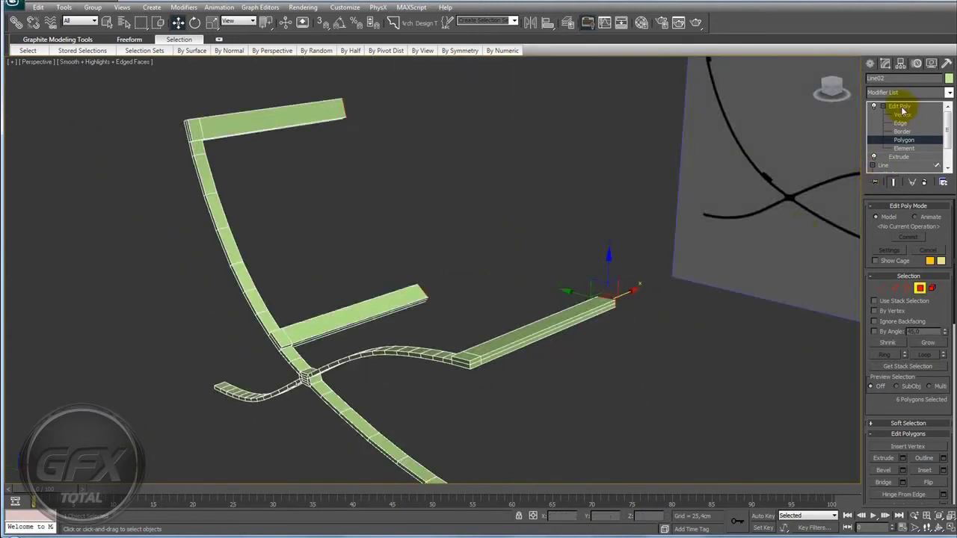
Inspect the modifier list and the original Line shape beneath Edit Poly.
{"action": "left_click", "coordinate": [900, 107]}
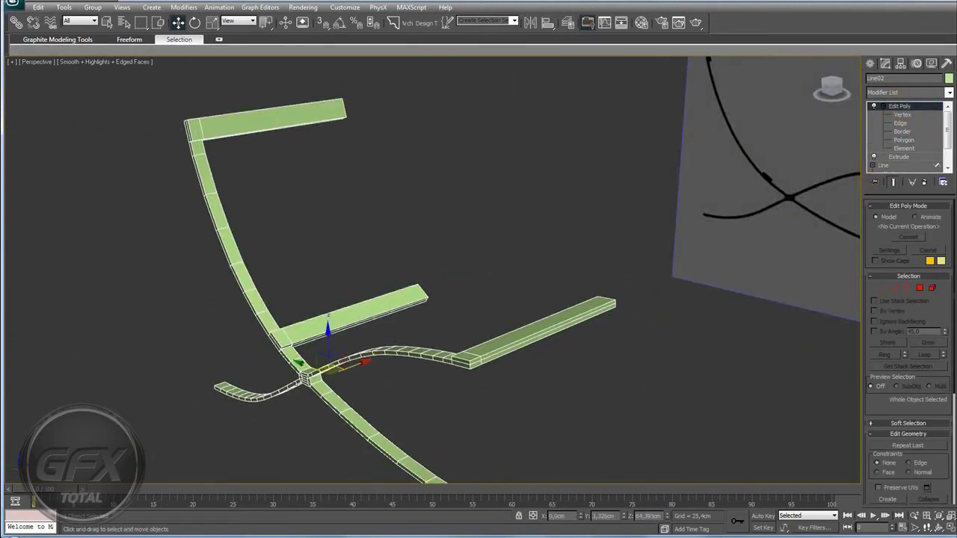
{"action": "left_click", "coordinate": [948, 92]}
{"action": "mouse_move", "coordinate": [950, 123]}
{"action": "left_mouse_down"}
{"action": "mouse_move", "coordinate": [953, 257]}
{"action": "mouse_move", "coordinate": [949, 112]}
{"action": "left_mouse_up"}
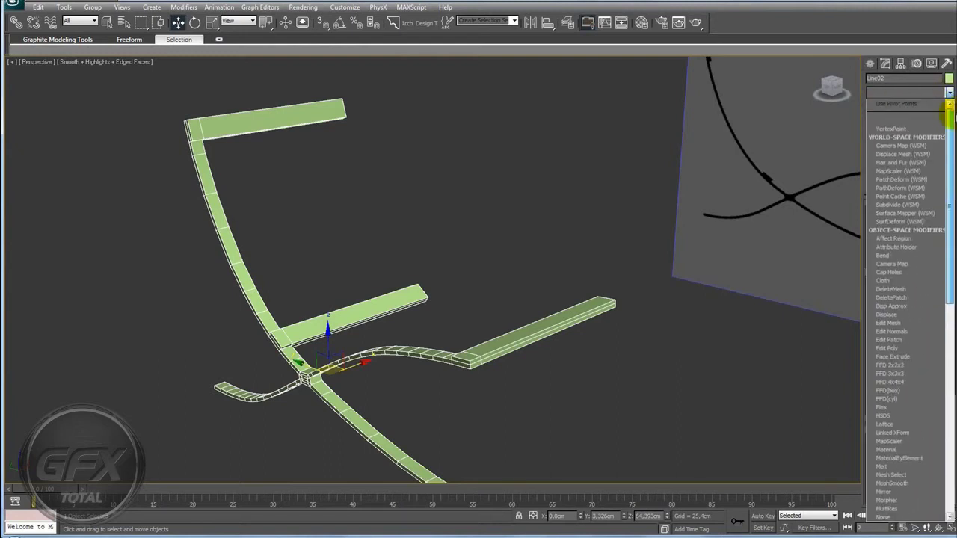
{"action": "left_click", "coordinate": [948, 93]}
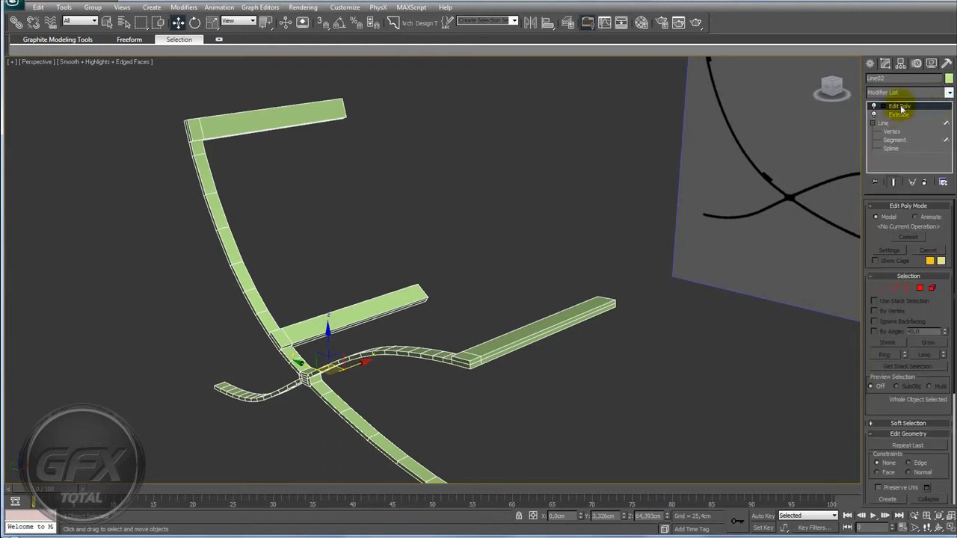
{"action": "left_click", "coordinate": [884, 124]}
{"action": "left_click", "coordinate": [896, 107]}
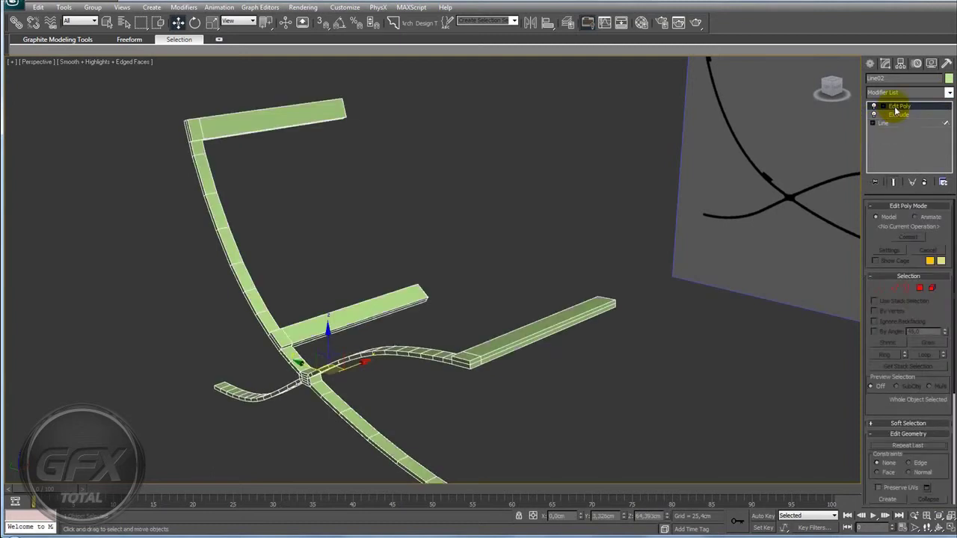
Collapse Line02's whole modifier stack into an Editable Poly, confirming the warning.
{"action": "right_click", "coordinate": [895, 110]}
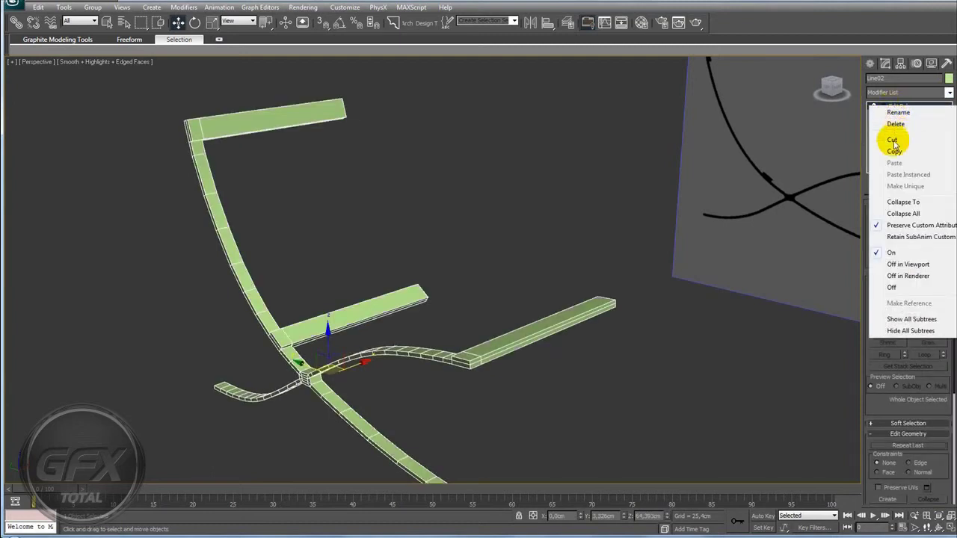
{"action": "left_click", "coordinate": [904, 214]}
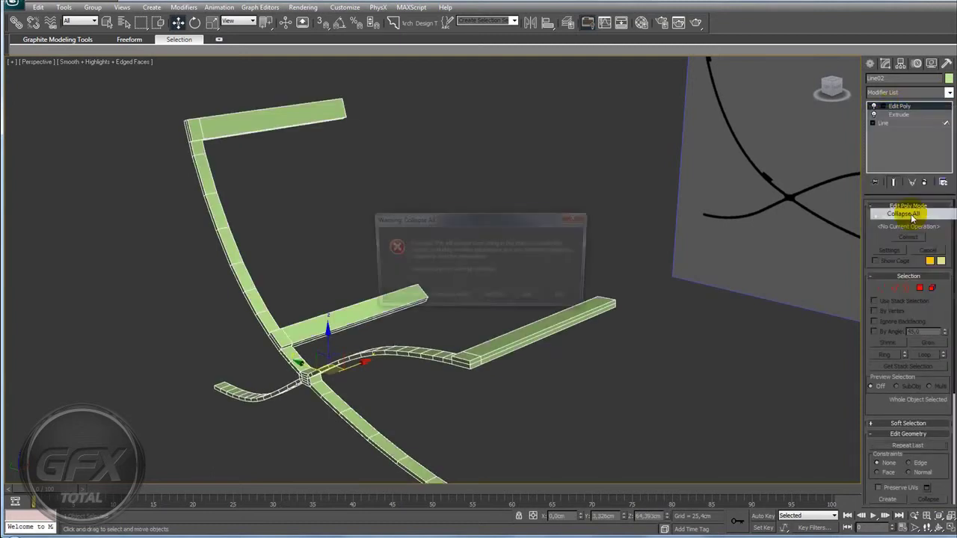
{"action": "left_click", "coordinate": [530, 300]}
{"action": "middle_click_drag", "start_coordinate": [696, 292], "coordinate": [588, 260], "text": "alt"}
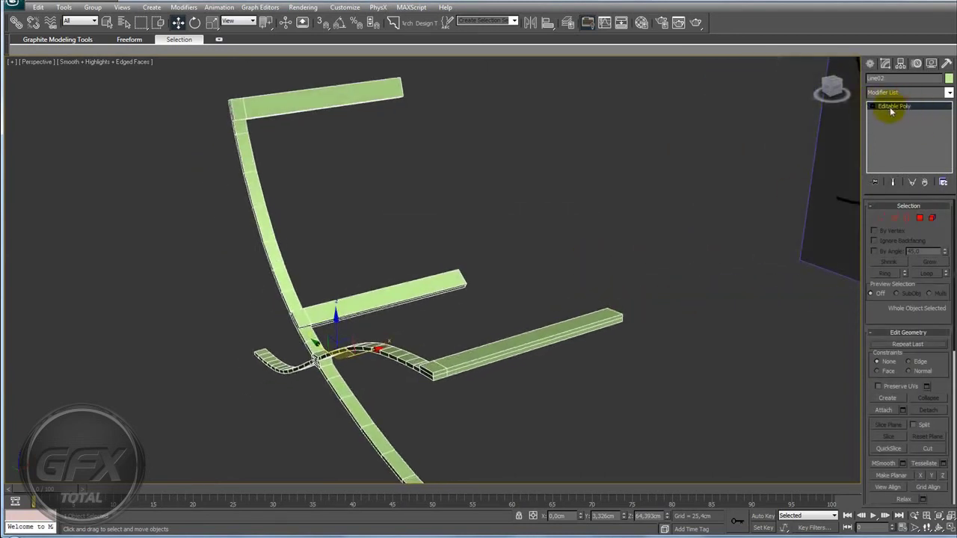
{"action": "scroll", "coordinate": [580, 220], "scroll_direction": "down", "scroll_amount": 4}
Add a TurboSmooth modifier to the Line02 chair frame from the Modifier List.
{"action": "middle_click_drag", "start_coordinate": [635, 262], "coordinate": [717, 247], "text": "alt"}
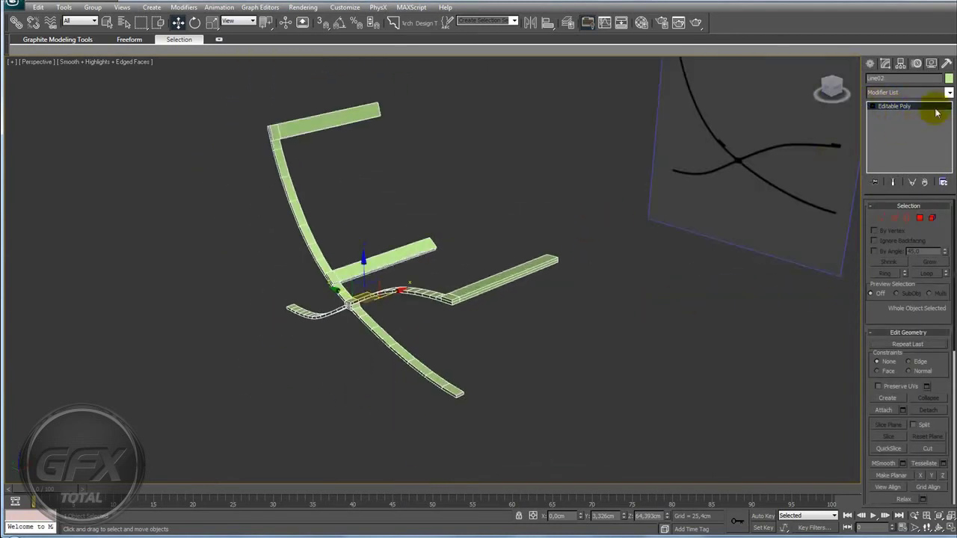
{"action": "left_click", "coordinate": [949, 91]}
{"action": "left_click_drag", "start_coordinate": [943, 128], "coordinate": [945, 388]}
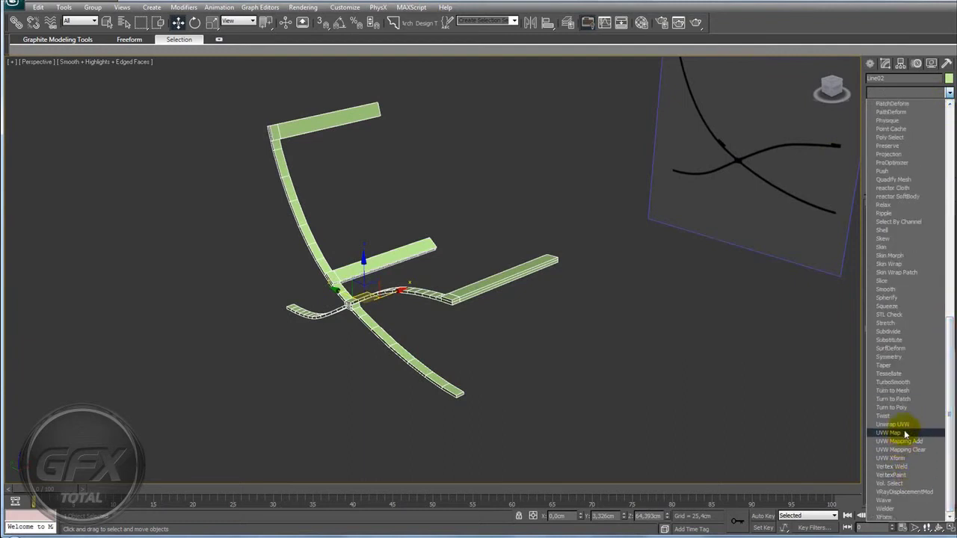
{"action": "left_click", "coordinate": [898, 383]}
{"action": "scroll", "coordinate": [650, 355], "scroll_direction": "up", "scroll_amount": 3}
{"action": "mouse_move", "coordinate": [650, 391]}
{"action": "middle_mouse_down", "text": "alt"}
{"action": "mouse_move", "coordinate": [529, 335]}
{"action": "mouse_move", "coordinate": [436, 351]}
{"action": "mouse_move", "coordinate": [430, 386]}
{"action": "mouse_move", "coordinate": [473, 357]}
{"action": "mouse_move", "coordinate": [495, 299]}
{"action": "mouse_move", "coordinate": [513, 306]}
{"action": "mouse_move", "coordinate": [440, 350]}
{"action": "middle_mouse_up", "text": "alt"}
Orbit around the smoothed X-frame, then return to the Editable Poly level in the stack.
{"action": "scroll", "coordinate": [440, 350], "scroll_direction": "up", "scroll_amount": 2}
{"action": "scroll", "coordinate": [512, 406], "scroll_direction": "up", "scroll_amount": 3}
{"action": "mouse_move", "coordinate": [471, 385]}
{"action": "middle_mouse_down", "text": "alt"}
{"action": "mouse_move", "coordinate": [483, 367]}
{"action": "mouse_move", "coordinate": [457, 367]}
{"action": "mouse_move", "coordinate": [485, 336]}
{"action": "mouse_move", "coordinate": [479, 386]}
{"action": "mouse_move", "coordinate": [459, 395]}
{"action": "mouse_move", "coordinate": [444, 387]}
{"action": "mouse_move", "coordinate": [506, 379]}
{"action": "mouse_move", "coordinate": [539, 396]}
{"action": "mouse_move", "coordinate": [444, 294]}
{"action": "mouse_move", "coordinate": [797, 240]}
{"action": "middle_mouse_up", "text": "alt"}
{"action": "left_click", "coordinate": [908, 121]}
{"action": "mouse_move", "coordinate": [797, 197]}
{"action": "middle_mouse_down", "text": "alt"}
{"action": "mouse_move", "coordinate": [752, 280]}
{"action": "mouse_move", "coordinate": [645, 284]}
{"action": "middle_mouse_up", "text": "alt"}
Clear the polygon selection and switch to Edge sub-object mode.
{"action": "left_click", "coordinate": [920, 218]}
{"action": "left_click_drag", "start_coordinate": [580, 84], "coordinate": [718, 346]}
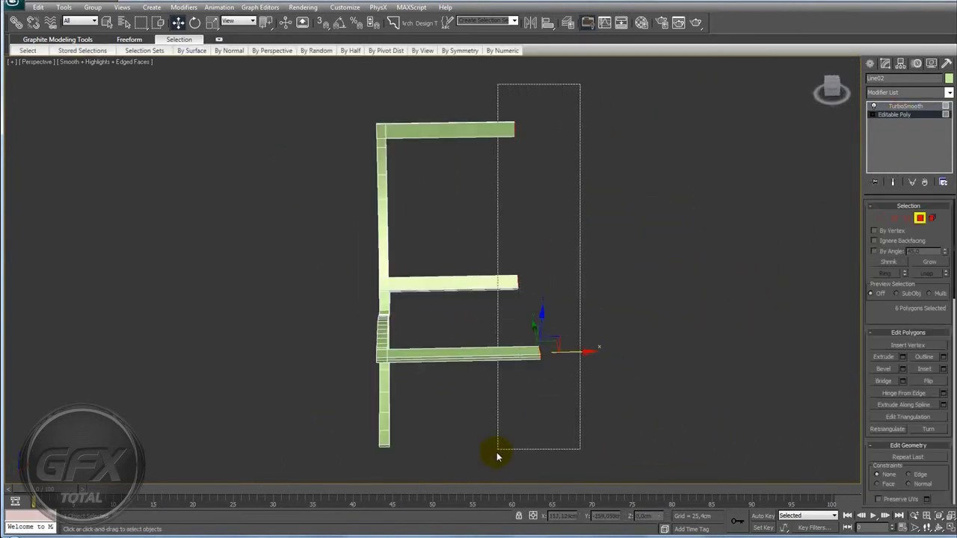
{"action": "left_click", "coordinate": [703, 343]}
{"action": "mouse_move", "coordinate": [704, 344]}
{"action": "middle_mouse_down", "text": "alt"}
{"action": "mouse_move", "coordinate": [638, 341]}
{"action": "mouse_move", "coordinate": [648, 359]}
{"action": "middle_mouse_up", "text": "alt"}
{"action": "left_click", "coordinate": [894, 217]}
{"action": "mouse_move", "coordinate": [570, 364]}
{"action": "middle_mouse_down", "text": "alt"}
{"action": "mouse_move", "coordinate": [581, 349]}
{"action": "mouse_move", "coordinate": [453, 367]}
{"action": "mouse_move", "coordinate": [433, 385]}
{"action": "middle_mouse_up", "text": "alt"}
{"action": "scroll", "coordinate": [453, 370], "scroll_direction": "up", "scroll_amount": 2}
{"action": "scroll", "coordinate": [406, 427], "scroll_direction": "up", "scroll_amount": 2}
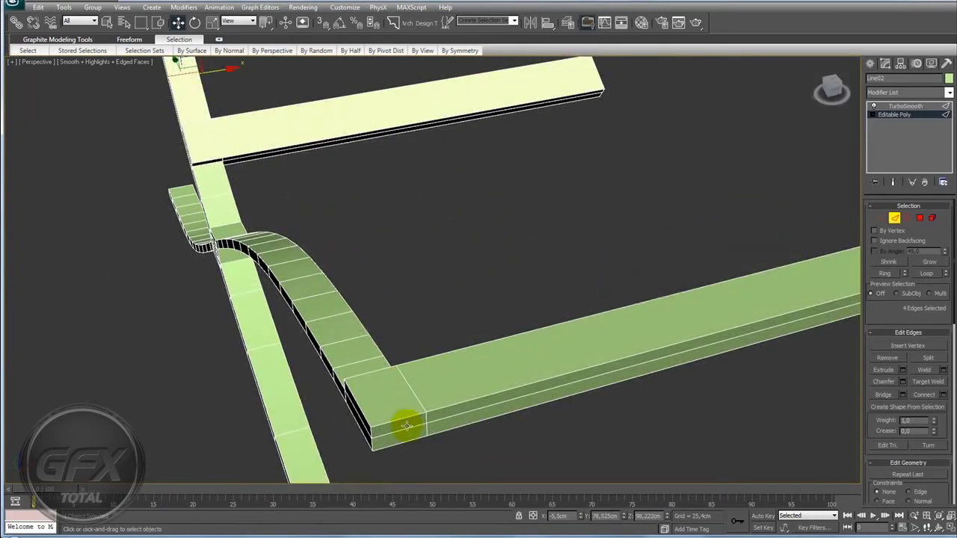
Select an edge on the lower corner bar and extend it to its full ring.
{"action": "left_click", "coordinate": [395, 419]}
{"action": "mouse_move", "coordinate": [395, 419]}
{"action": "middle_mouse_down", "text": "alt"}
{"action": "mouse_move", "coordinate": [573, 341]}
{"action": "mouse_move", "coordinate": [606, 352]}
{"action": "mouse_move", "coordinate": [537, 357]}
{"action": "mouse_move", "coordinate": [429, 337]}
{"action": "mouse_move", "coordinate": [496, 348]}
{"action": "mouse_move", "coordinate": [427, 402]}
{"action": "mouse_move", "coordinate": [455, 340]}
{"action": "mouse_move", "coordinate": [421, 252]}
{"action": "mouse_move", "coordinate": [456, 296]}
{"action": "middle_mouse_up", "text": "alt"}
{"action": "left_click", "coordinate": [886, 274]}
{"action": "mouse_move", "coordinate": [422, 303]}
{"action": "middle_mouse_down", "text": "alt"}
{"action": "mouse_move", "coordinate": [299, 278]}
{"action": "mouse_move", "coordinate": [367, 257]}
{"action": "middle_mouse_up", "text": "alt"}
{"action": "scroll", "coordinate": [341, 331], "scroll_direction": "up", "scroll_amount": 5}
{"action": "scroll", "coordinate": [468, 298], "scroll_direction": "up", "scroll_amount": 3}
{"action": "middle_click_drag", "start_coordinate": [468, 299], "coordinate": [533, 281], "text": "alt"}
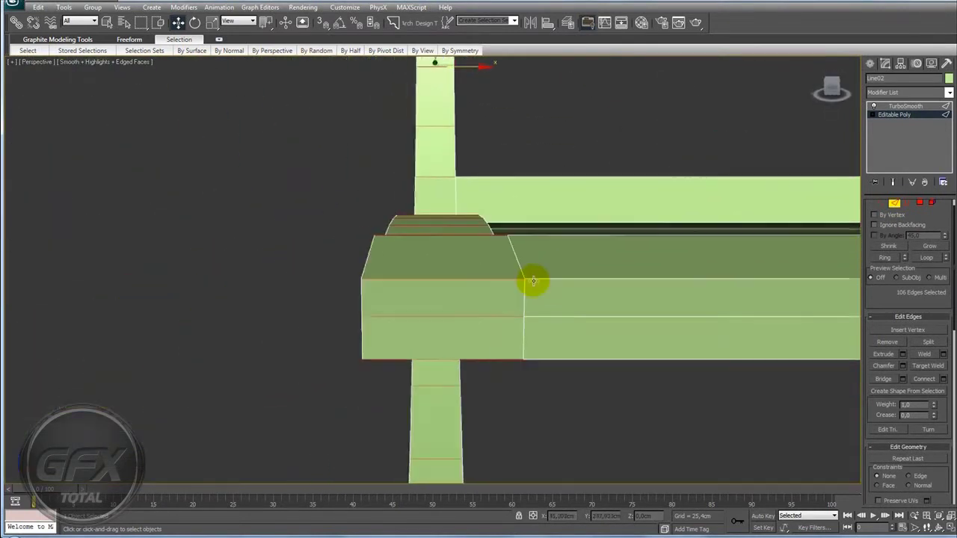
{"action": "middle_click_drag", "start_coordinate": [640, 311], "coordinate": [635, 317]}
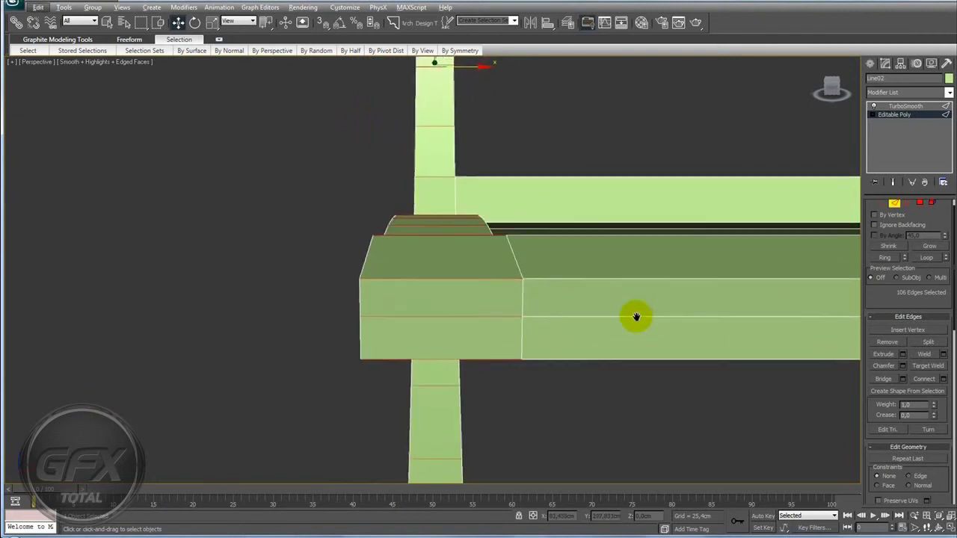
Connect the edge ring with 2 segments and Pinch 89.
{"action": "left_click", "coordinate": [943, 379]}
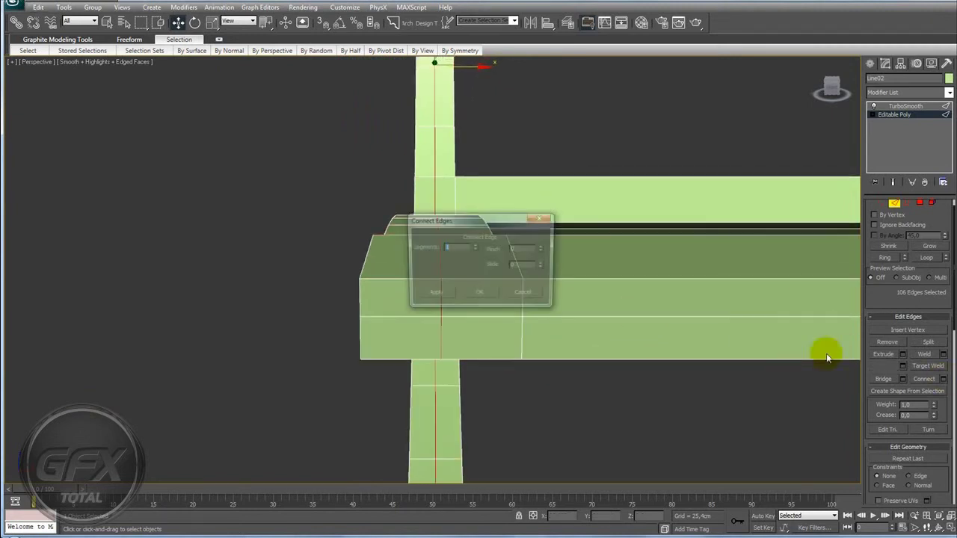
{"action": "left_click", "coordinate": [476, 245]}
{"action": "left_click_drag", "start_coordinate": [486, 220], "coordinate": [662, 259]}
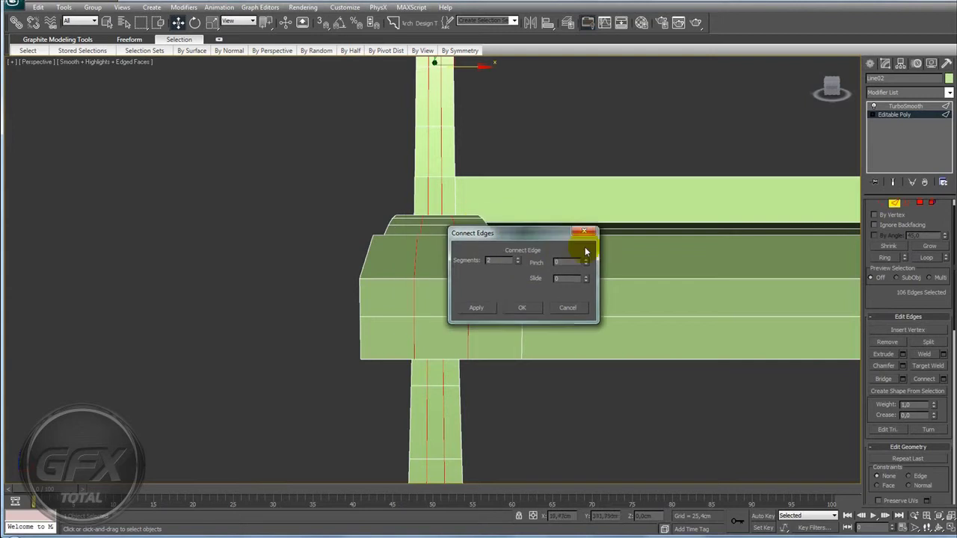
{"action": "left_click_drag", "start_coordinate": [720, 290], "coordinate": [706, 194]}
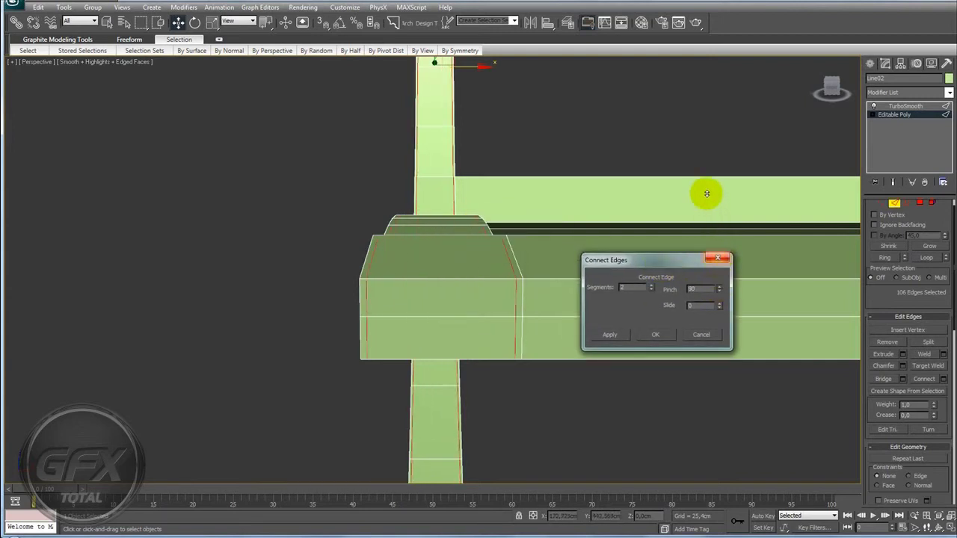
{"action": "left_click_drag", "start_coordinate": [707, 195], "coordinate": [706, 192]}
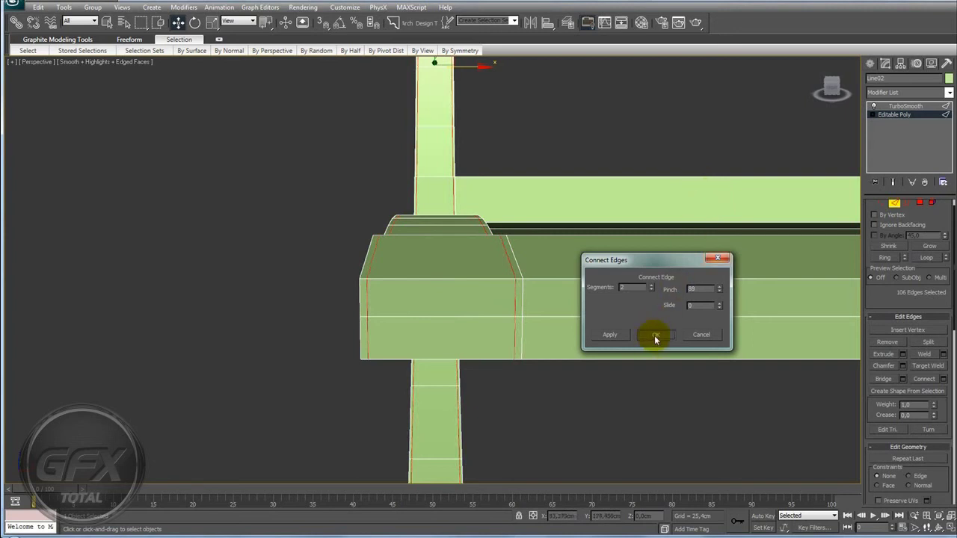
{"action": "left_click", "coordinate": [655, 336]}
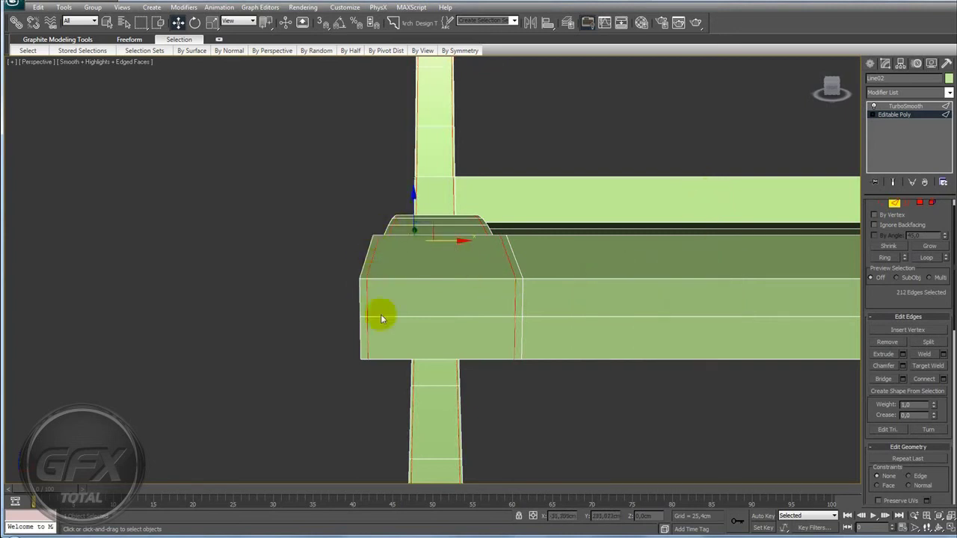
{"action": "scroll", "coordinate": [515, 282], "scroll_direction": "down", "scroll_amount": 2}
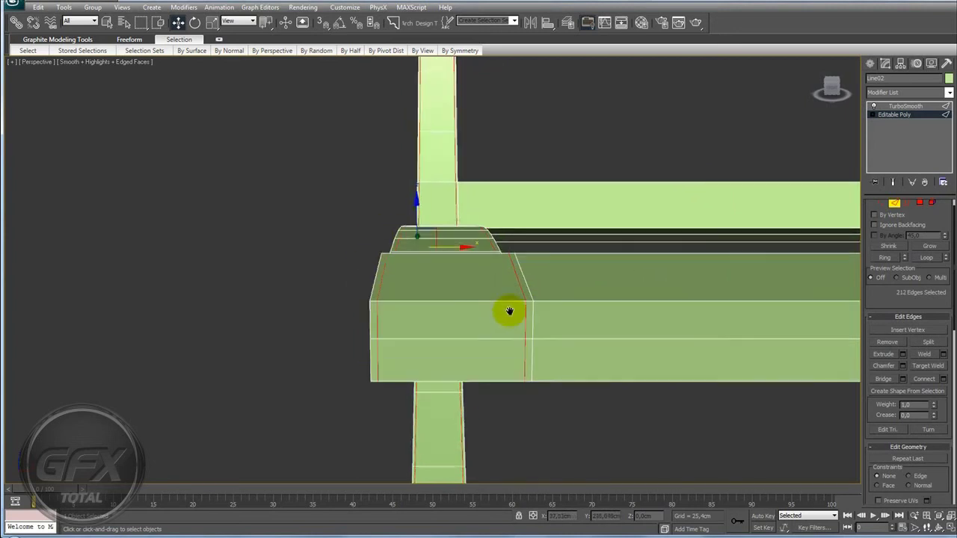
{"action": "scroll", "coordinate": [511, 311], "scroll_direction": "down", "scroll_amount": 4}
Select a vertical edge on the curved bridge and extend it into a ring.
{"action": "mouse_move", "coordinate": [462, 352]}
{"action": "middle_mouse_down", "text": "alt"}
{"action": "mouse_move", "coordinate": [487, 342]}
{"action": "mouse_move", "coordinate": [419, 344]}
{"action": "middle_mouse_up", "text": "alt"}
{"action": "scroll", "coordinate": [418, 342], "scroll_direction": "up", "scroll_amount": 1}
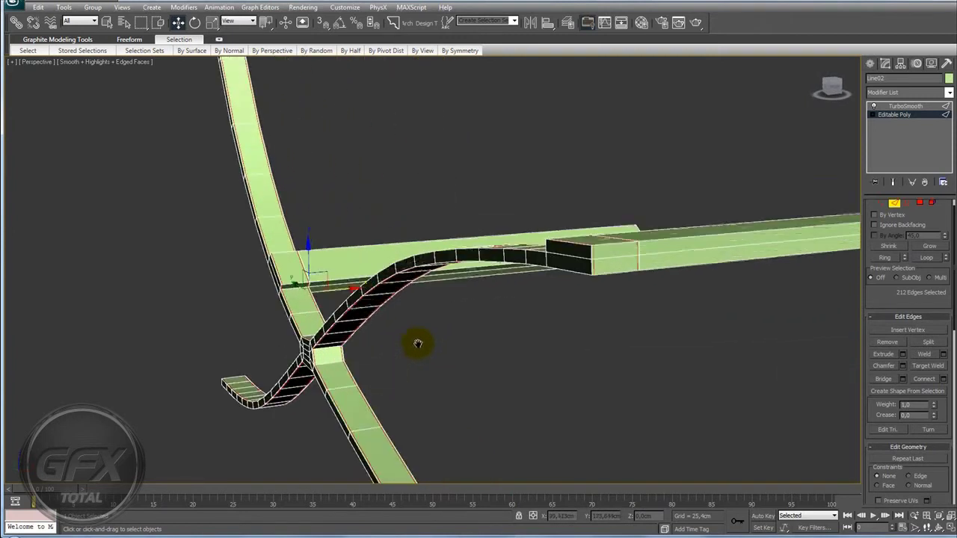
{"action": "scroll", "coordinate": [461, 355], "scroll_direction": "up", "scroll_amount": 2}
{"action": "scroll", "coordinate": [463, 359], "scroll_direction": "up", "scroll_amount": 2}
{"action": "scroll", "coordinate": [485, 366], "scroll_direction": "up", "scroll_amount": 1}
{"action": "scroll", "coordinate": [485, 367], "scroll_direction": "down", "scroll_amount": 2}
{"action": "mouse_move", "coordinate": [485, 366]}
{"action": "middle_mouse_down", "text": "alt"}
{"action": "mouse_move", "coordinate": [524, 376]}
{"action": "mouse_move", "coordinate": [572, 364]}
{"action": "mouse_move", "coordinate": [434, 374]}
{"action": "mouse_move", "coordinate": [528, 315]}
{"action": "mouse_move", "coordinate": [511, 302]}
{"action": "middle_mouse_up", "text": "alt"}
{"action": "scroll", "coordinate": [444, 379], "scroll_direction": "up", "scroll_amount": 2}
{"action": "scroll", "coordinate": [444, 380], "scroll_direction": "up", "scroll_amount": 2}
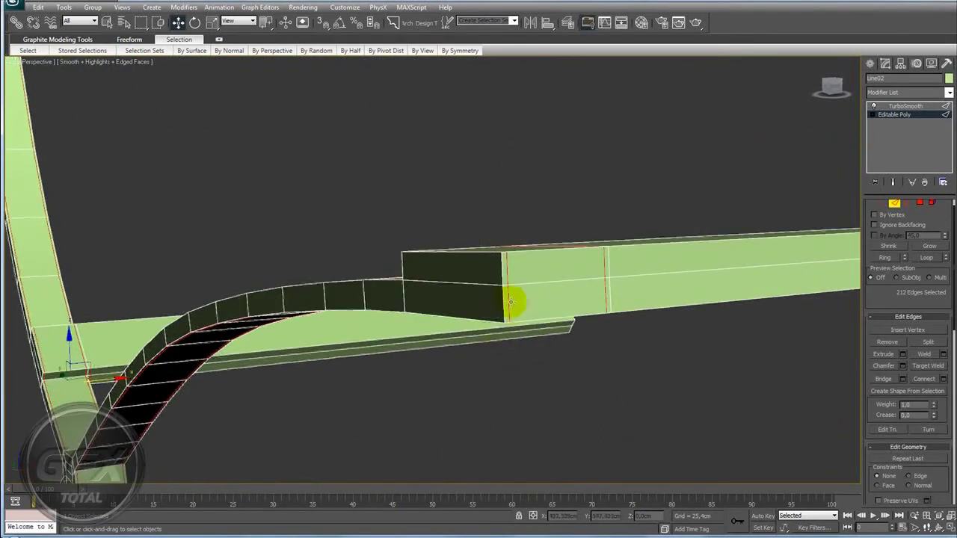
{"action": "left_click", "coordinate": [505, 299]}
{"action": "mouse_move", "coordinate": [487, 348]}
{"action": "middle_mouse_down", "text": "alt"}
{"action": "mouse_move", "coordinate": [555, 347]}
{"action": "mouse_move", "coordinate": [615, 317]}
{"action": "mouse_move", "coordinate": [663, 331]}
{"action": "mouse_move", "coordinate": [637, 352]}
{"action": "middle_mouse_up", "text": "alt"}
{"action": "left_click", "coordinate": [885, 257]}
Add another edge ring at the bridge end and inspect the X junction.
{"action": "scroll", "coordinate": [560, 325], "scroll_direction": "down", "scroll_amount": 4}
{"action": "scroll", "coordinate": [636, 320], "scroll_direction": "up", "scroll_amount": 2}
{"action": "scroll", "coordinate": [434, 214], "scroll_direction": "up", "scroll_amount": 3}
{"action": "mouse_move", "coordinate": [434, 214]}
{"action": "middle_mouse_down", "text": "alt"}
{"action": "mouse_move", "coordinate": [516, 305]}
{"action": "mouse_move", "coordinate": [436, 322]}
{"action": "middle_mouse_up", "text": "alt"}
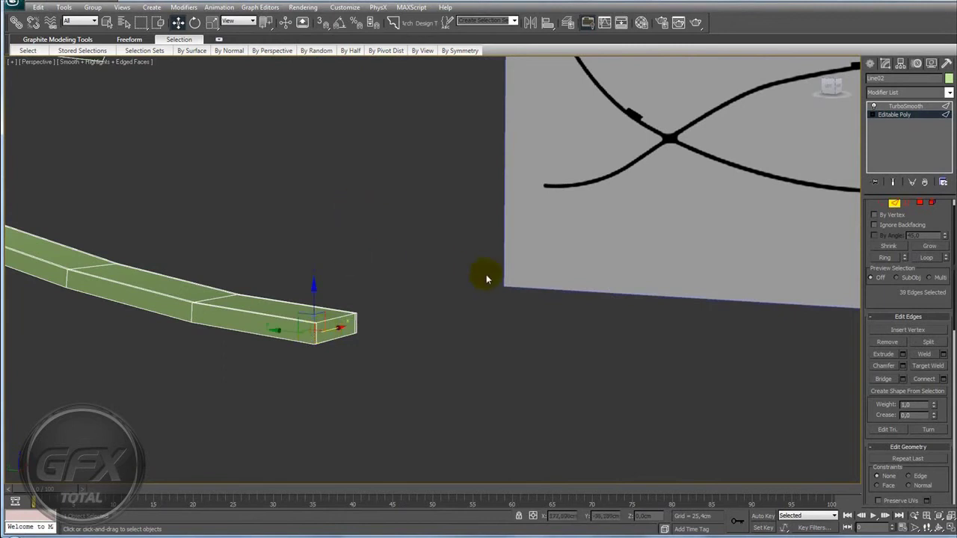
{"action": "middle_click_drag", "start_coordinate": [486, 279], "coordinate": [628, 283]}
{"action": "left_click", "coordinate": [885, 260]}
{"action": "scroll", "coordinate": [516, 235], "scroll_direction": "down", "scroll_amount": 5}
{"action": "mouse_move", "coordinate": [519, 216]}
{"action": "middle_mouse_down", "text": "alt"}
{"action": "mouse_move", "coordinate": [504, 320]}
{"action": "mouse_move", "coordinate": [528, 298]}
{"action": "mouse_move", "coordinate": [459, 299]}
{"action": "mouse_move", "coordinate": [583, 294]}
{"action": "mouse_move", "coordinate": [513, 299]}
{"action": "middle_mouse_up", "text": "alt"}
{"action": "scroll", "coordinate": [504, 321], "scroll_direction": "up", "scroll_amount": 3}
{"action": "scroll", "coordinate": [529, 298], "scroll_direction": "up", "scroll_amount": 2}
{"action": "scroll", "coordinate": [583, 294], "scroll_direction": "up", "scroll_amount": 3}
{"action": "scroll", "coordinate": [551, 336], "scroll_direction": "up", "scroll_amount": 2}
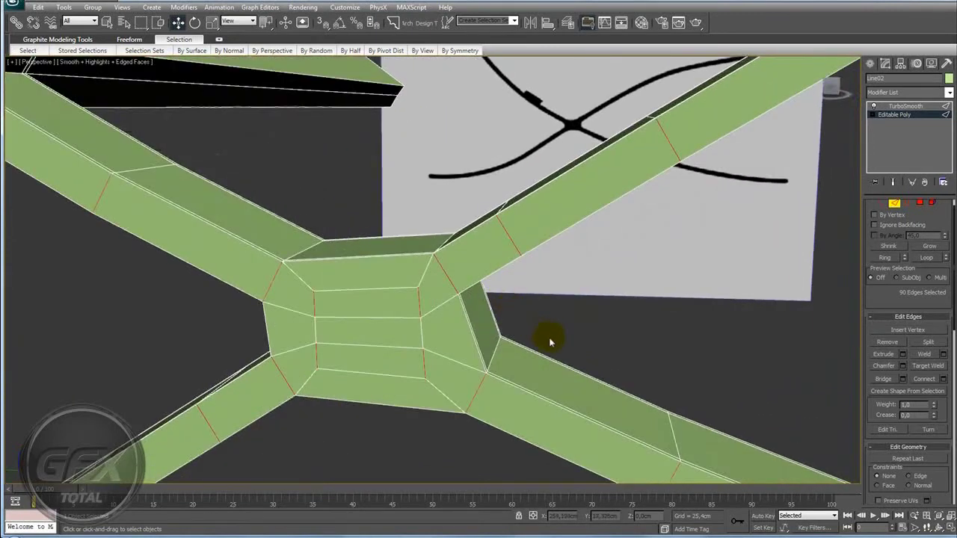
{"action": "middle_click_drag", "start_coordinate": [551, 335], "coordinate": [550, 307], "text": "alt"}
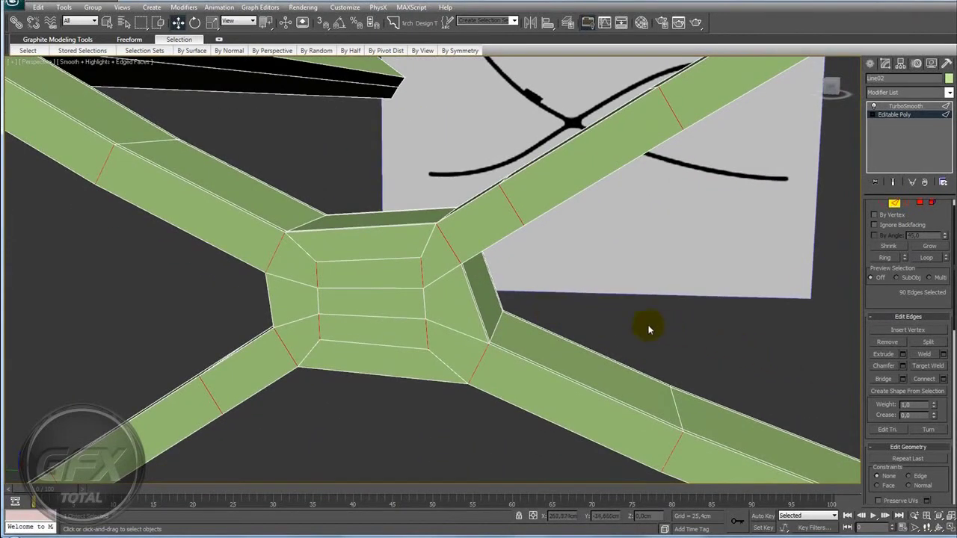
{"action": "mouse_move", "coordinate": [674, 330]}
{"action": "middle_mouse_down", "text": "alt"}
{"action": "mouse_move", "coordinate": [688, 337]}
{"action": "mouse_move", "coordinate": [705, 309]}
{"action": "mouse_move", "coordinate": [693, 322]}
{"action": "mouse_move", "coordinate": [534, 284]}
{"action": "mouse_move", "coordinate": [515, 292]}
{"action": "mouse_move", "coordinate": [484, 266]}
{"action": "middle_mouse_up", "text": "alt"}
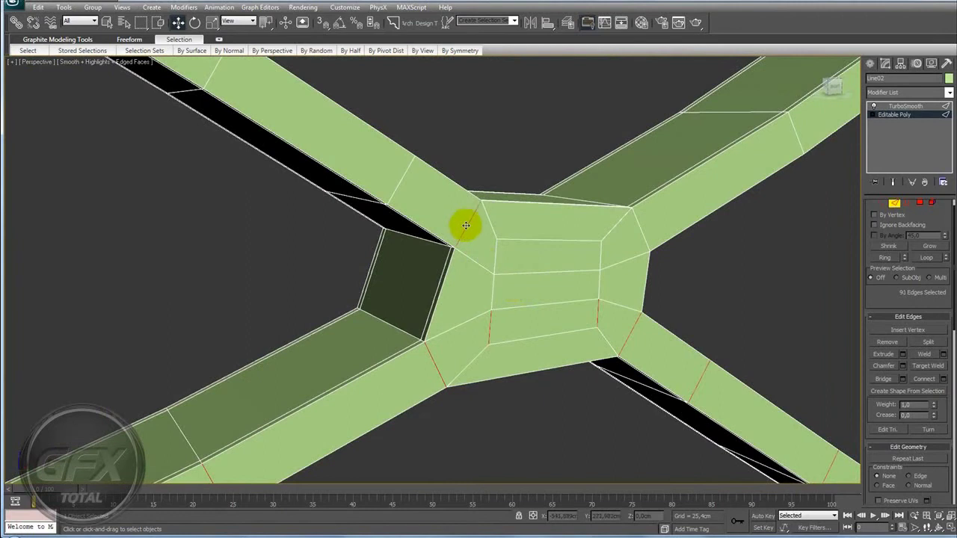
{"action": "scroll", "coordinate": [577, 315], "scroll_direction": "down", "scroll_amount": 5}
{"action": "mouse_move", "coordinate": [573, 316]}
{"action": "middle_mouse_down", "text": "alt"}
{"action": "mouse_move", "coordinate": [538, 320]}
{"action": "mouse_move", "coordinate": [427, 284]}
{"action": "middle_mouse_up", "text": "alt"}
{"action": "scroll", "coordinate": [439, 309], "scroll_direction": "up", "scroll_amount": 4}
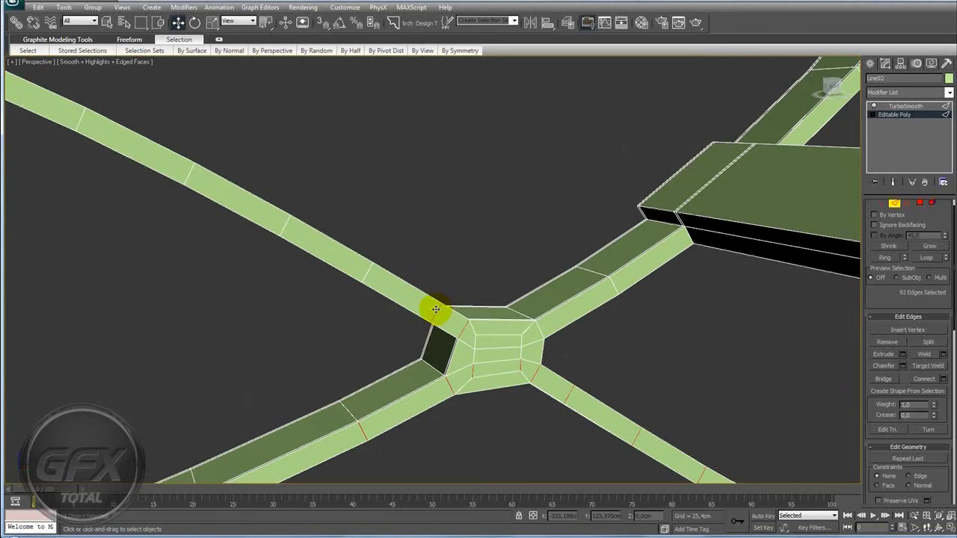
{"action": "mouse_move", "coordinate": [634, 315]}
{"action": "middle_mouse_down", "text": "alt"}
{"action": "mouse_move", "coordinate": [519, 335]}
{"action": "mouse_move", "coordinate": [585, 348]}
{"action": "mouse_move", "coordinate": [500, 355]}
{"action": "mouse_move", "coordinate": [626, 348]}
{"action": "mouse_move", "coordinate": [587, 352]}
{"action": "mouse_move", "coordinate": [591, 381]}
{"action": "middle_mouse_up", "text": "alt"}
{"action": "scroll", "coordinate": [591, 381], "scroll_direction": "up", "scroll_amount": 3}
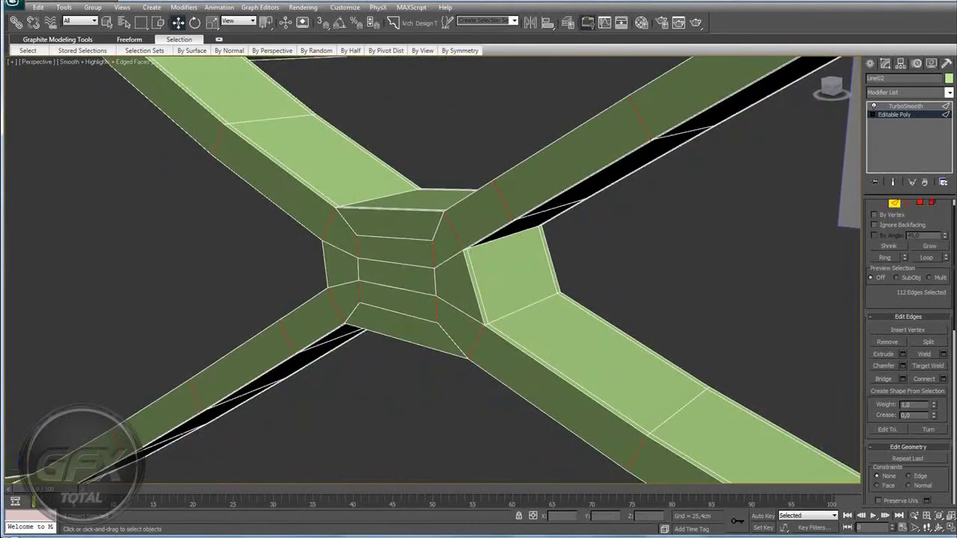
Connect the selected edge rings with 2 segments and a lowered Pinch value.
{"action": "left_click", "coordinate": [943, 379]}
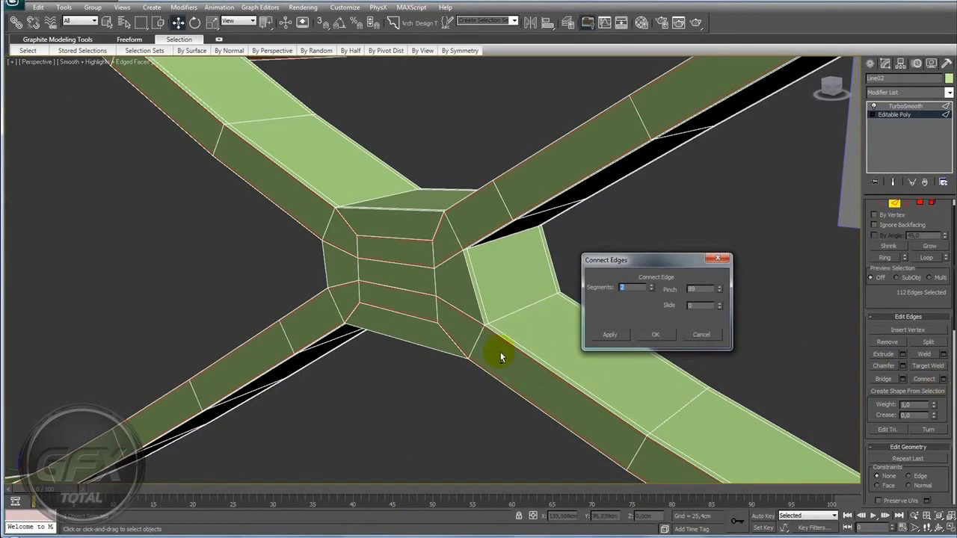
{"action": "middle_click_drag", "start_coordinate": [496, 352], "coordinate": [497, 359], "text": "alt"}
{"action": "scroll", "coordinate": [487, 393], "scroll_direction": "up", "scroll_amount": 2}
{"action": "left_click", "coordinate": [692, 291]}
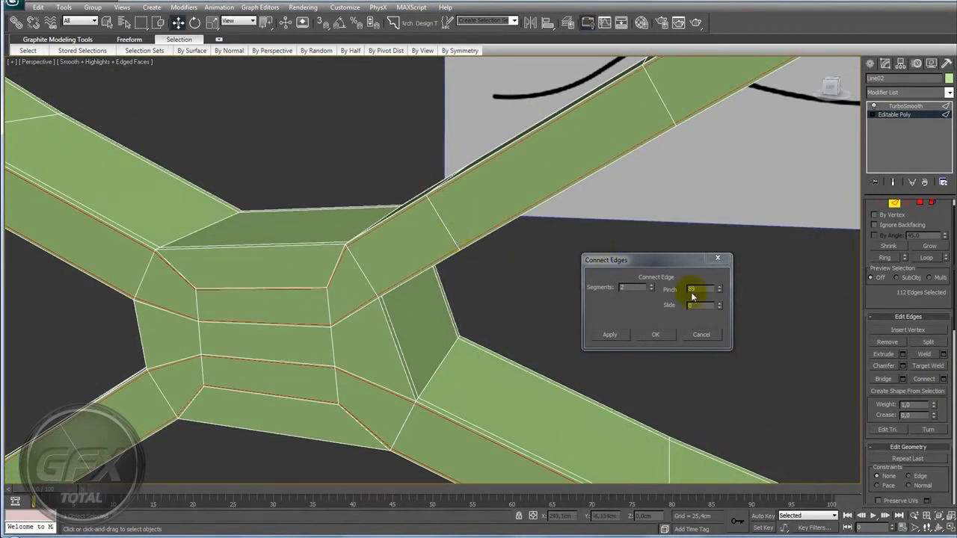
{"action": "mouse_move", "coordinate": [719, 292]}
{"action": "left_mouse_down"}
{"action": "mouse_move", "coordinate": [722, 277]}
{"action": "mouse_move", "coordinate": [725, 359]}
{"action": "mouse_move", "coordinate": [727, 316]}
{"action": "left_mouse_up"}
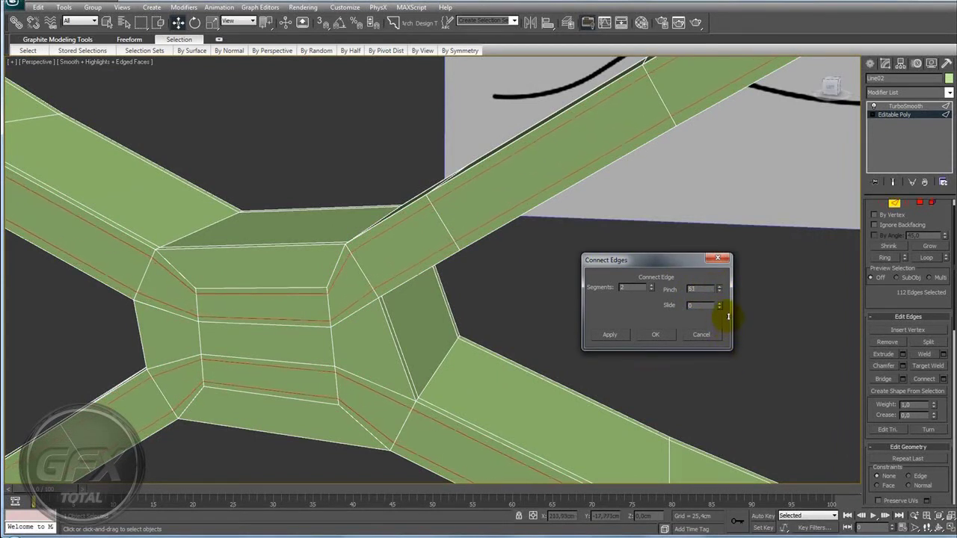
{"action": "left_click", "coordinate": [663, 336]}
{"action": "scroll", "coordinate": [506, 280], "scroll_direction": "down", "scroll_amount": 2}
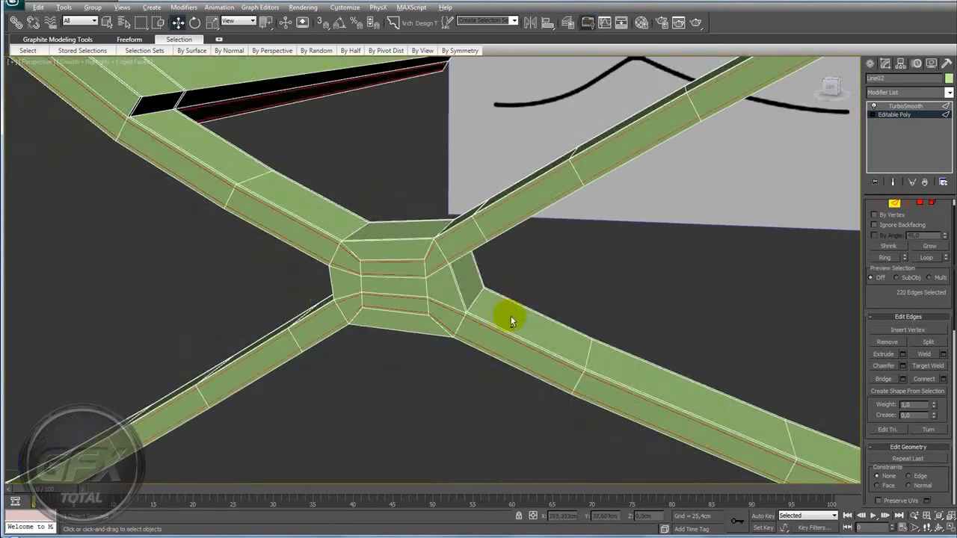
{"action": "middle_click_drag", "start_coordinate": [506, 317], "coordinate": [523, 306], "text": "alt"}
{"action": "left_click", "coordinate": [919, 202]}
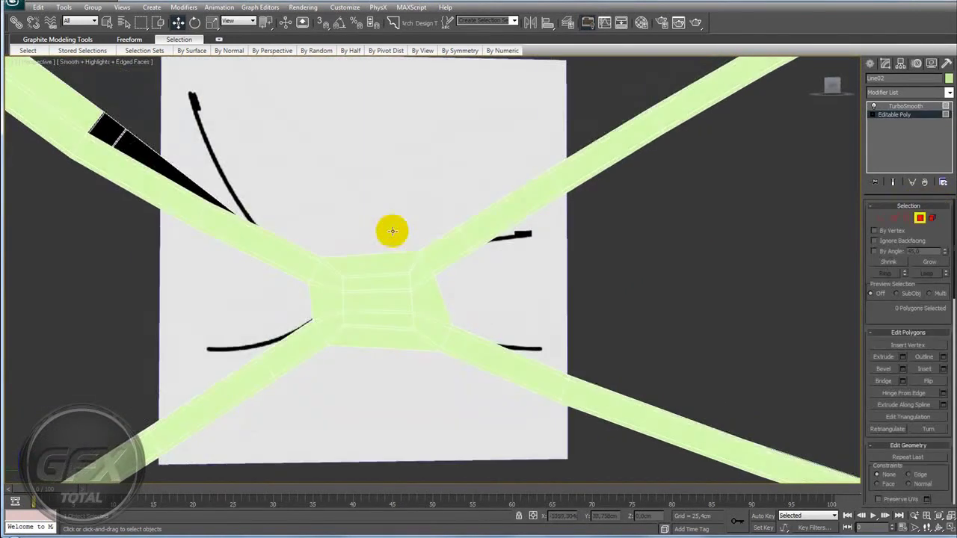
Select the centre-block polygons, including the left and right side polygons, in top view.
{"action": "left_click_drag", "start_coordinate": [385, 359], "coordinate": [408, 371]}
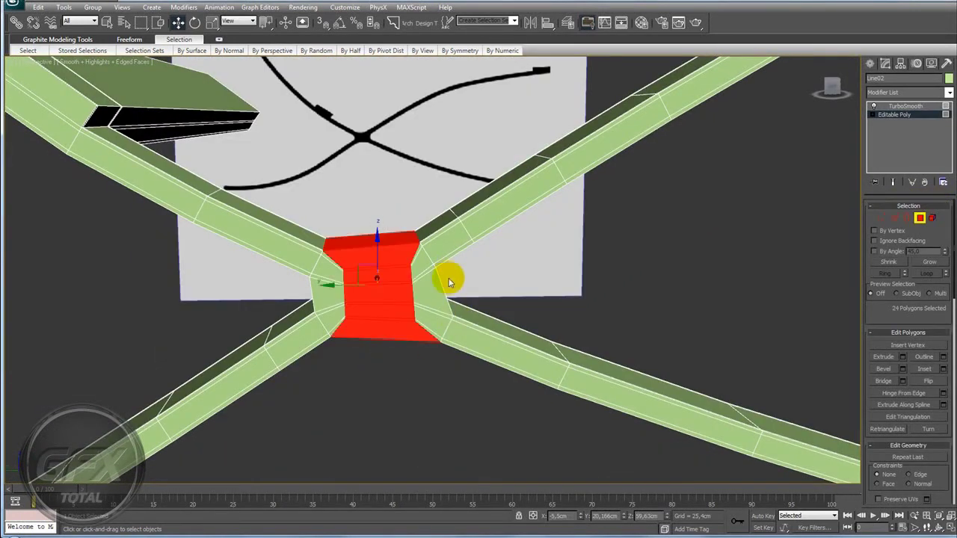
{"action": "middle_click_drag", "start_coordinate": [448, 282], "coordinate": [447, 274], "text": "alt"}
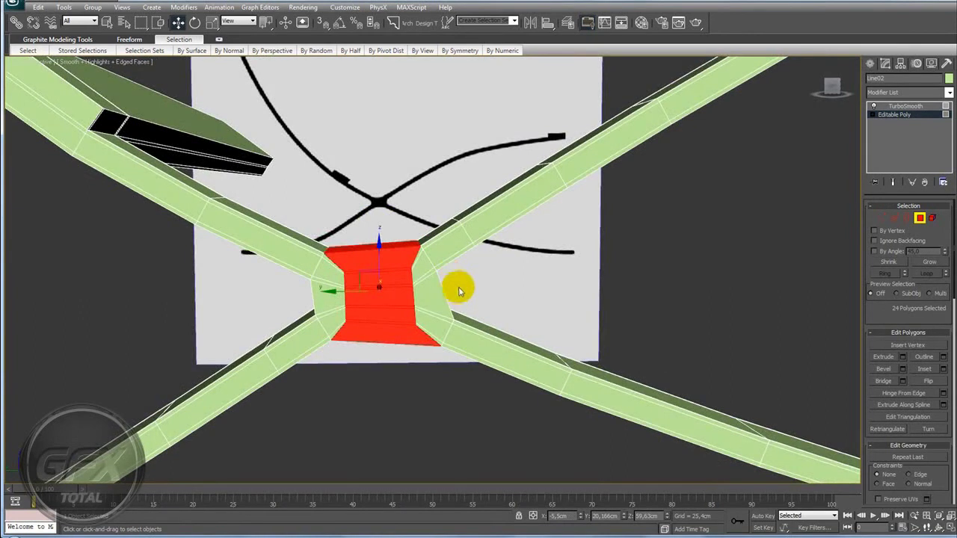
{"action": "scroll", "coordinate": [471, 297], "scroll_direction": "up", "scroll_amount": 1}
{"action": "scroll", "coordinate": [483, 305], "scroll_direction": "up", "scroll_amount": 1}
{"action": "middle_click_drag", "start_coordinate": [484, 312], "coordinate": [471, 280]}
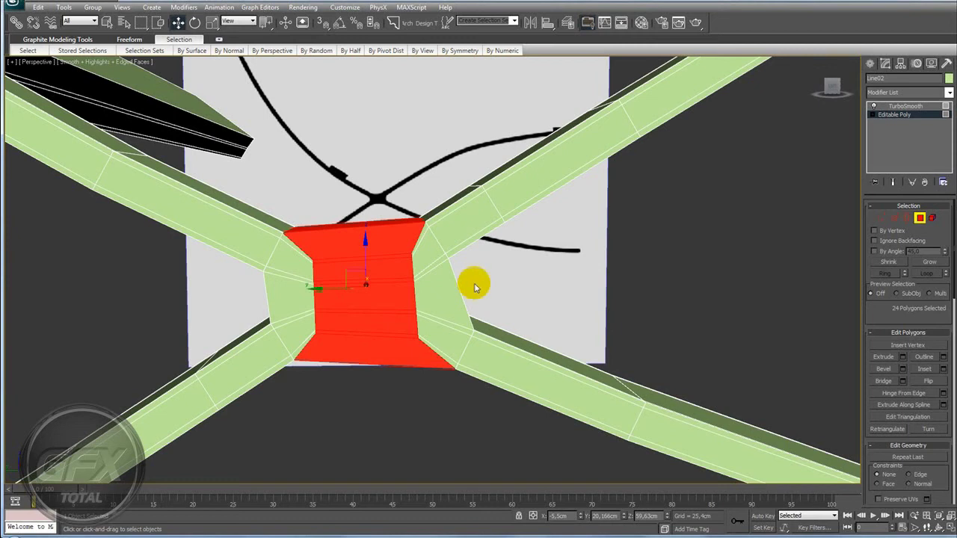
{"action": "key", "text": "t"}
{"action": "scroll", "coordinate": [498, 229], "scroll_direction": "up", "scroll_amount": 3}
{"action": "scroll", "coordinate": [497, 229], "scroll_direction": "up", "scroll_amount": 4}
{"action": "scroll", "coordinate": [517, 270], "scroll_direction": "down", "scroll_amount": 1}
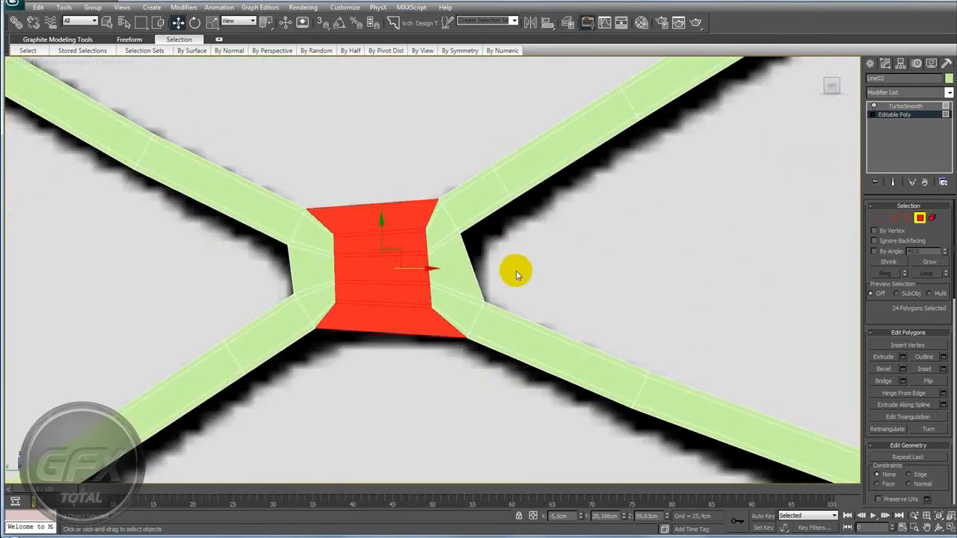
{"action": "left_click", "coordinate": [454, 267], "text": "ctrl"}
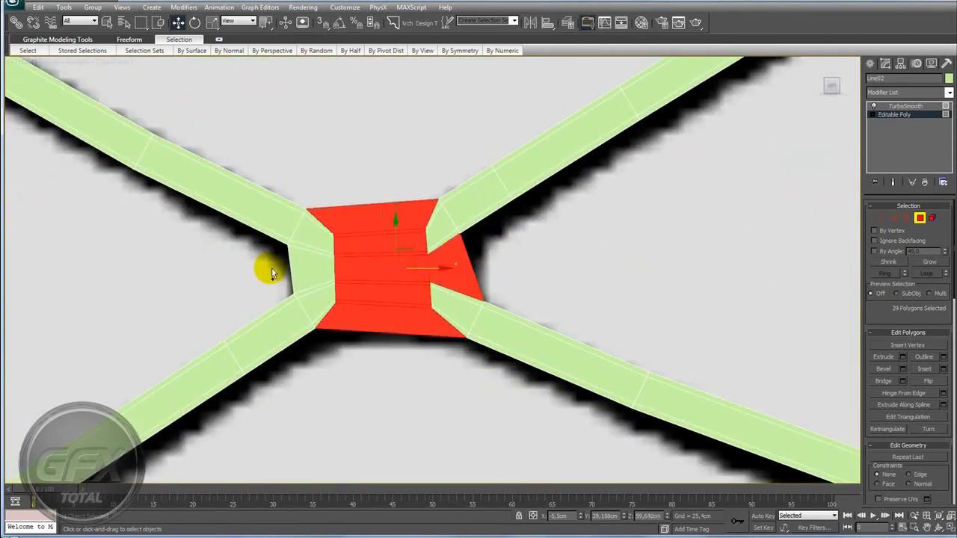
{"action": "left_click", "coordinate": [333, 269], "text": "ctrl"}
{"action": "scroll", "coordinate": [401, 303], "scroll_direction": "up", "scroll_amount": 3}
{"action": "scroll", "coordinate": [501, 337], "scroll_direction": "down", "scroll_amount": 2}
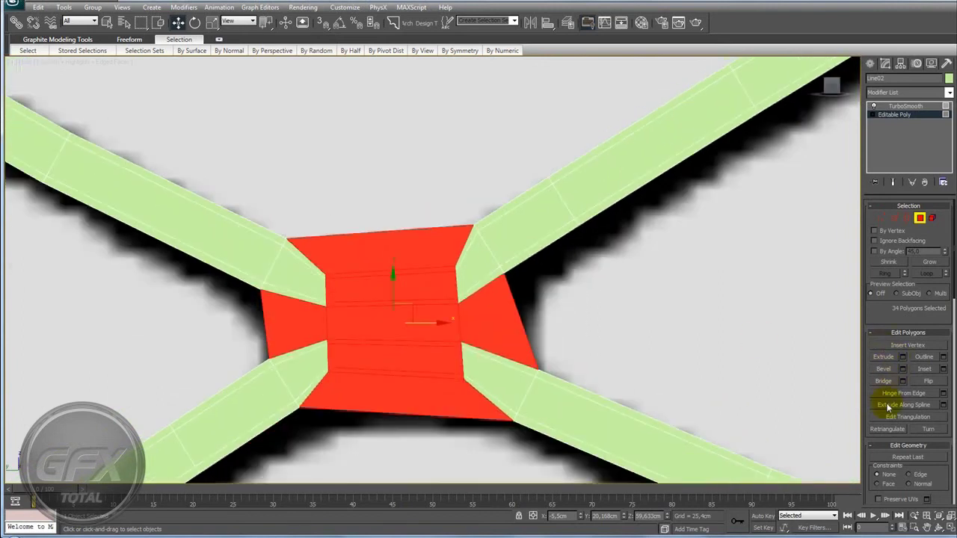
Relax the selected centre polygons with an Amount of 0.22.
{"action": "left_click_drag", "start_coordinate": [943, 482], "coordinate": [923, 219]}
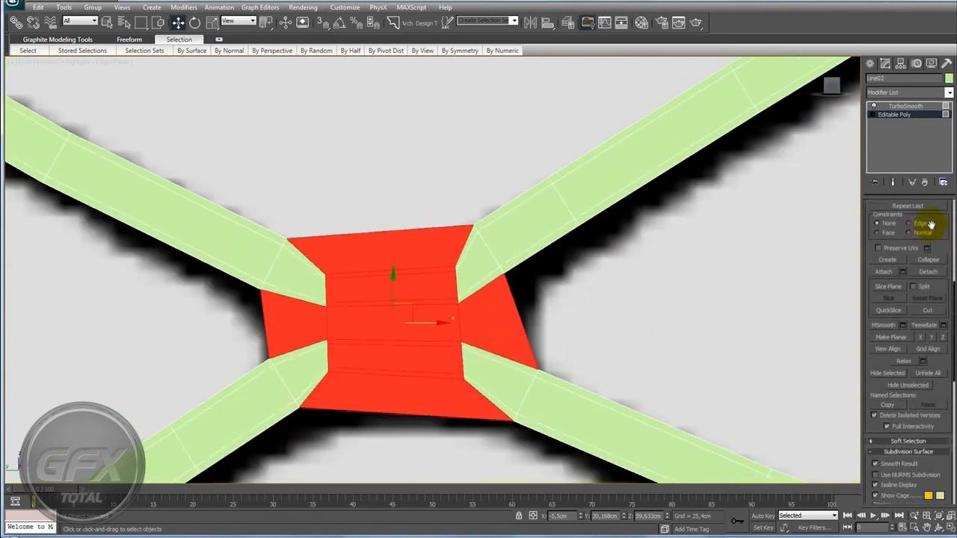
{"action": "left_click", "coordinate": [923, 358]}
{"action": "mouse_move", "coordinate": [668, 285]}
{"action": "left_mouse_down"}
{"action": "mouse_move", "coordinate": [673, 312]}
{"action": "mouse_move", "coordinate": [678, 294]}
{"action": "left_mouse_up"}
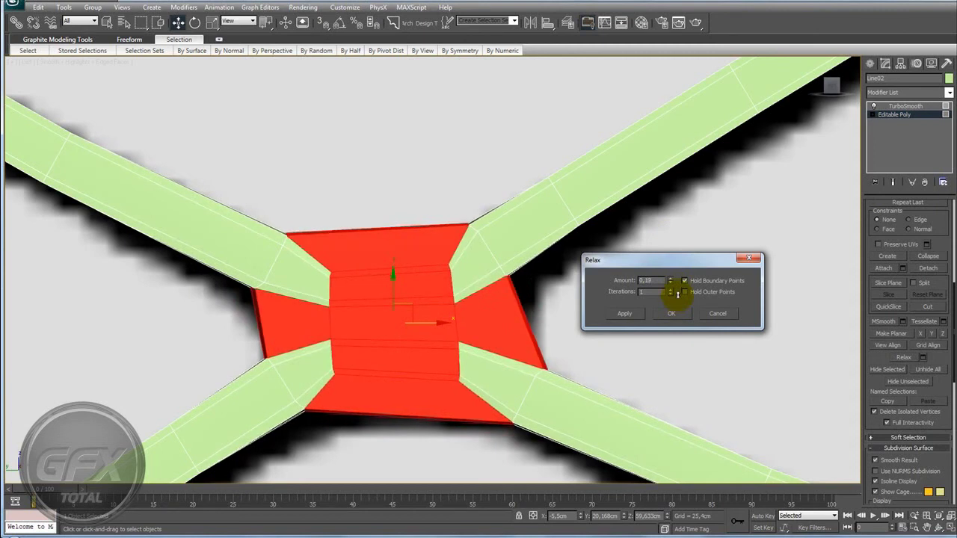
{"action": "left_click", "coordinate": [670, 316]}
Trim the polygon selection down to the core of the centre block.
{"action": "mouse_move", "coordinate": [630, 321]}
{"action": "middle_mouse_down"}
{"action": "mouse_move", "coordinate": [399, 197]}
{"action": "mouse_move", "coordinate": [318, 192]}
{"action": "middle_mouse_up"}
{"action": "scroll", "coordinate": [605, 314], "scroll_direction": "down", "scroll_amount": 3}
{"action": "scroll", "coordinate": [634, 297], "scroll_direction": "down", "scroll_amount": 3}
{"action": "scroll", "coordinate": [637, 309], "scroll_direction": "up", "scroll_amount": 2}
{"action": "left_click_drag", "start_coordinate": [453, 254], "coordinate": [453, 253], "text": "alt"}
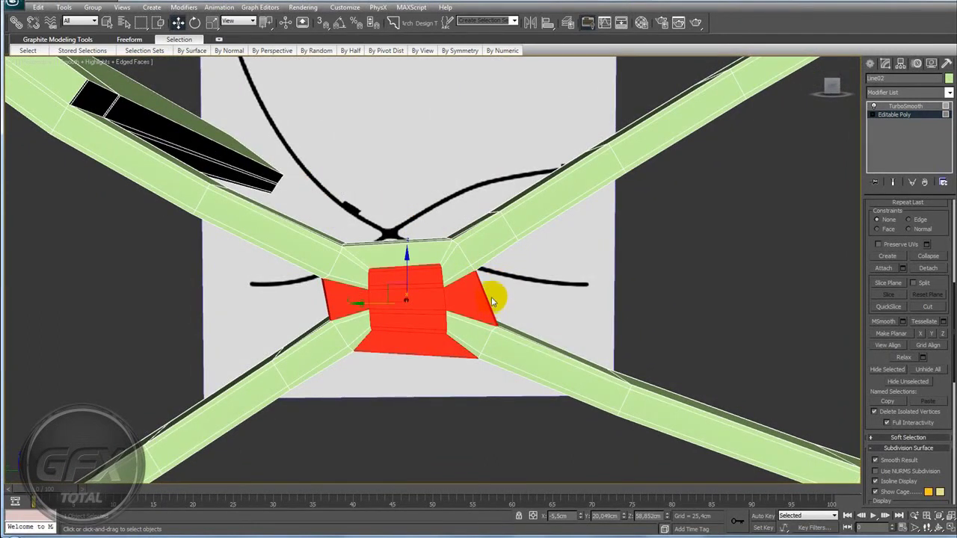
{"action": "scroll", "coordinate": [490, 280], "scroll_direction": "down", "scroll_amount": 1}
{"action": "mouse_move", "coordinate": [491, 277]}
{"action": "middle_mouse_down", "text": "alt"}
{"action": "mouse_move", "coordinate": [466, 252]}
{"action": "mouse_move", "coordinate": [566, 433]}
{"action": "middle_mouse_up", "text": "alt"}
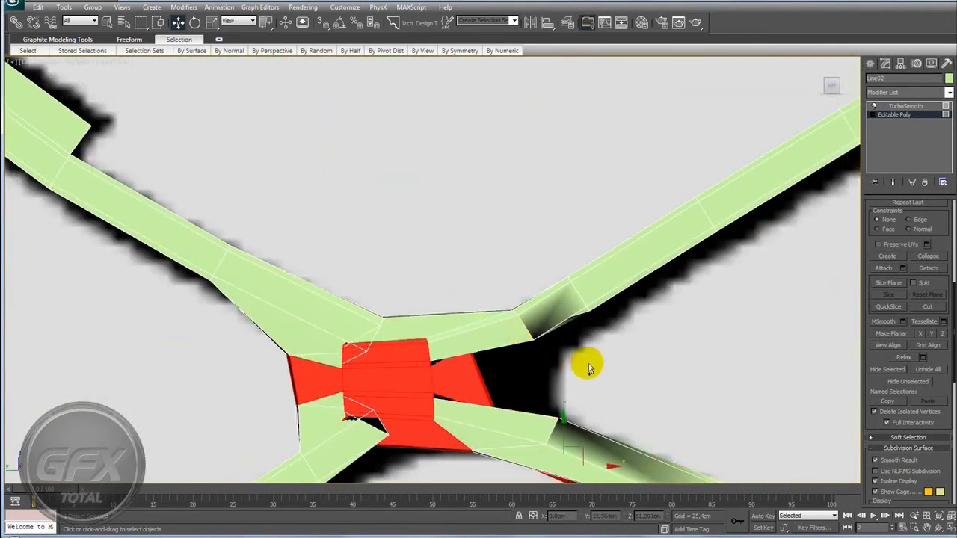
{"action": "scroll", "coordinate": [568, 293], "scroll_direction": "down", "scroll_amount": 2}
{"action": "mouse_move", "coordinate": [594, 258]}
{"action": "left_mouse_down", "text": "ctrl"}
{"action": "mouse_move", "coordinate": [491, 310]}
{"action": "mouse_move", "coordinate": [481, 363]}
{"action": "left_mouse_up", "text": "ctrl"}
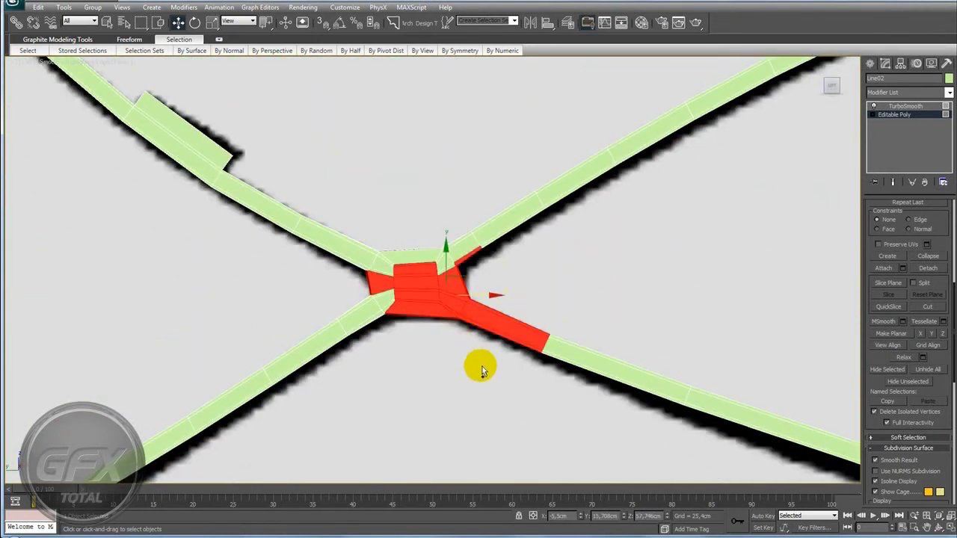
{"action": "key", "text": "ctrl+z"}
{"action": "left_click_drag", "start_coordinate": [533, 388], "coordinate": [453, 239], "text": "alt"}
{"action": "left_click_drag", "start_coordinate": [476, 378], "coordinate": [366, 338], "text": "alt"}
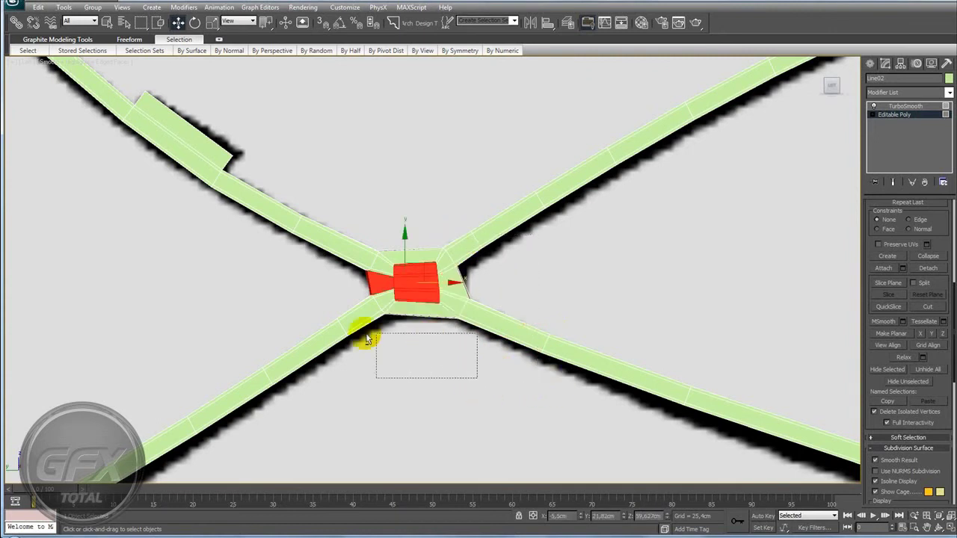
{"action": "left_click_drag", "start_coordinate": [316, 252], "coordinate": [381, 307], "text": "alt"}
{"action": "scroll", "coordinate": [382, 307], "scroll_direction": "up", "scroll_amount": 3}
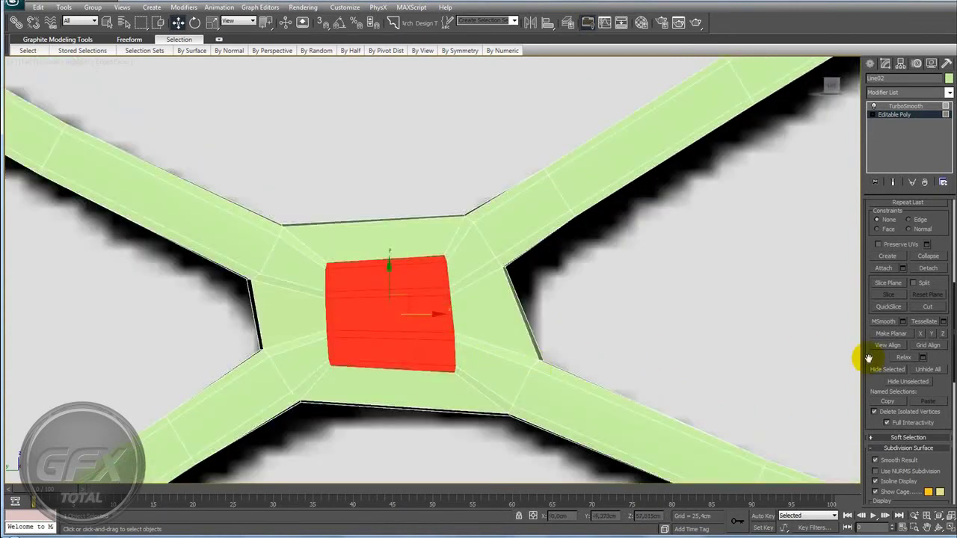
Relax the trimmed centre block again with a higher Amount, then leave polygon editing.
{"action": "left_click", "coordinate": [922, 357]}
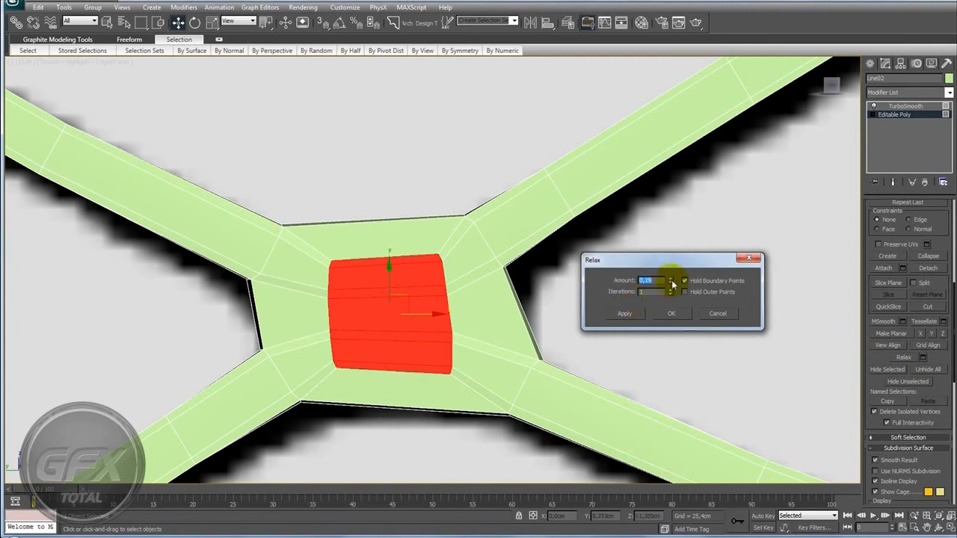
{"action": "left_click_drag", "start_coordinate": [672, 284], "coordinate": [662, 228]}
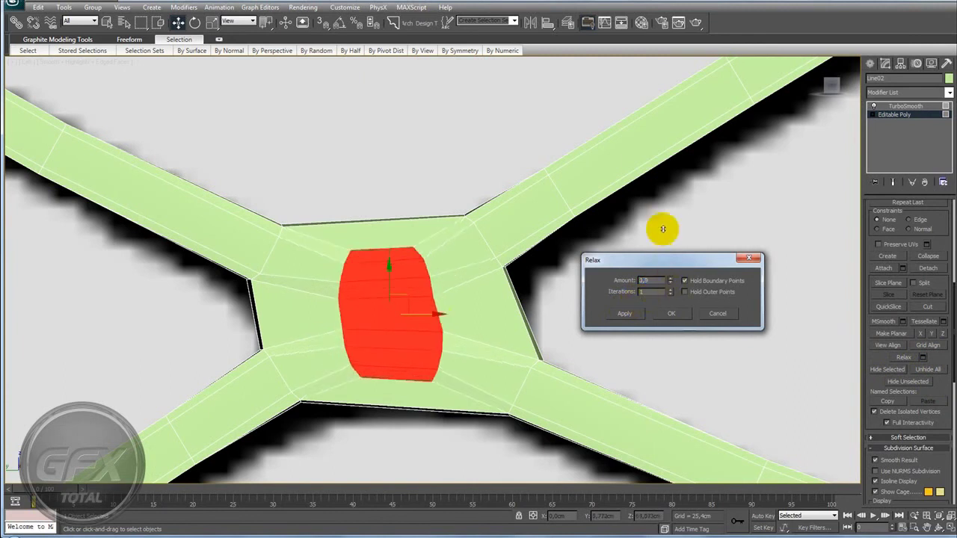
{"action": "left_click", "coordinate": [666, 315]}
{"action": "left_click", "coordinate": [895, 115]}
{"action": "left_click", "coordinate": [897, 107]}
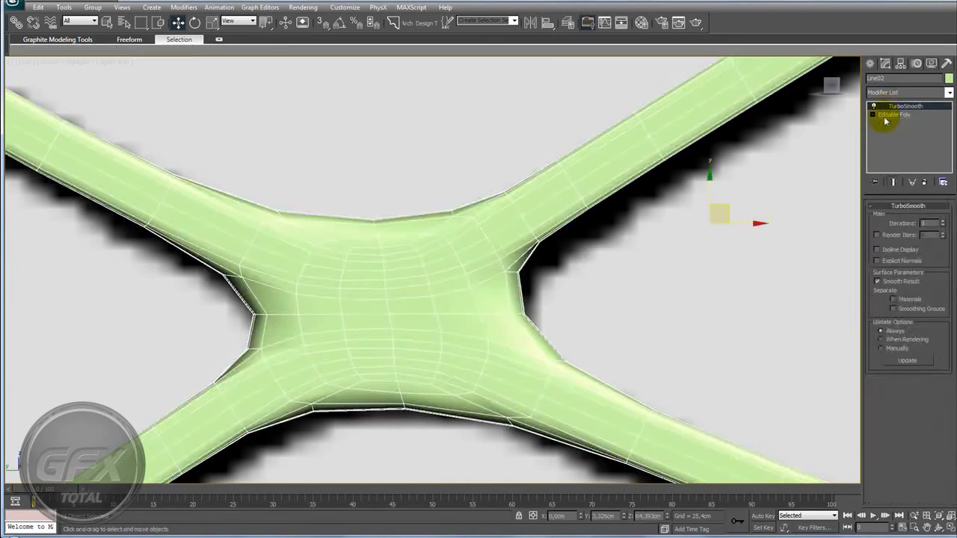
{"action": "scroll", "coordinate": [491, 232], "scroll_direction": "down", "scroll_amount": 3}
{"action": "scroll", "coordinate": [486, 263], "scroll_direction": "up", "scroll_amount": 2}
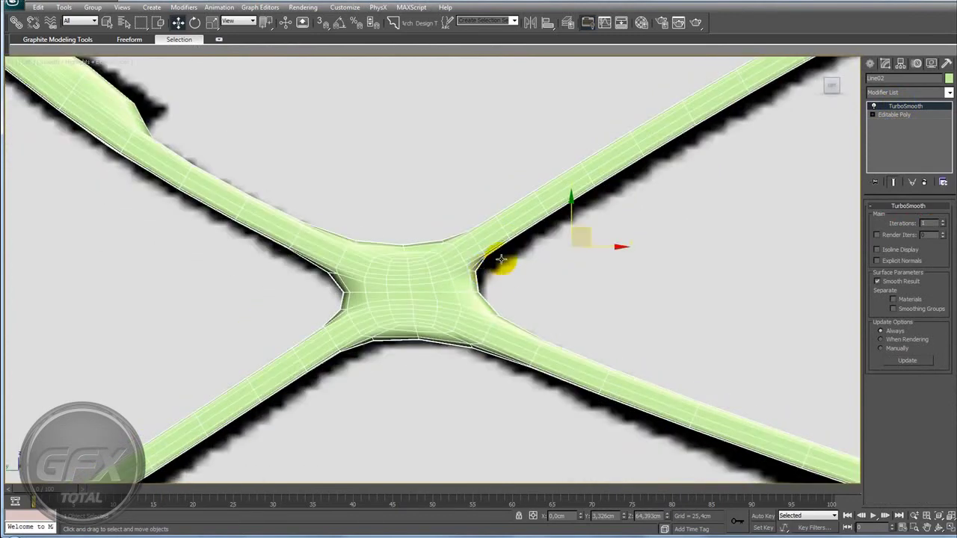
{"action": "scroll", "coordinate": [501, 259], "scroll_direction": "down", "scroll_amount": 3}
{"action": "scroll", "coordinate": [519, 274], "scroll_direction": "down", "scroll_amount": 2}
{"action": "mouse_move", "coordinate": [605, 279]}
{"action": "middle_mouse_down", "text": "alt"}
{"action": "mouse_move", "coordinate": [553, 322]}
{"action": "mouse_move", "coordinate": [499, 338]}
{"action": "mouse_move", "coordinate": [436, 312]}
{"action": "mouse_move", "coordinate": [448, 273]}
{"action": "mouse_move", "coordinate": [509, 231]}
{"action": "mouse_move", "coordinate": [571, 255]}
{"action": "mouse_move", "coordinate": [577, 288]}
{"action": "mouse_move", "coordinate": [832, 281]}
{"action": "middle_mouse_up", "text": "alt"}
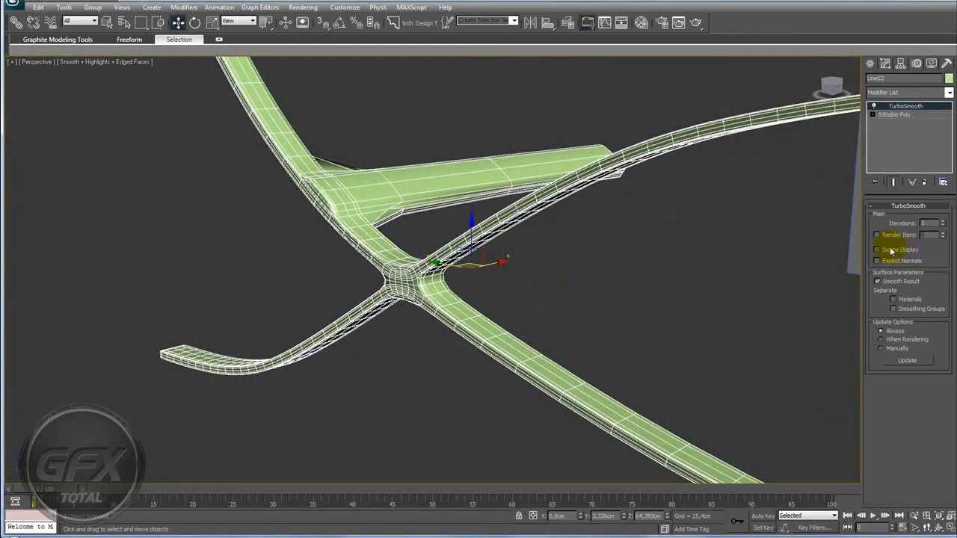
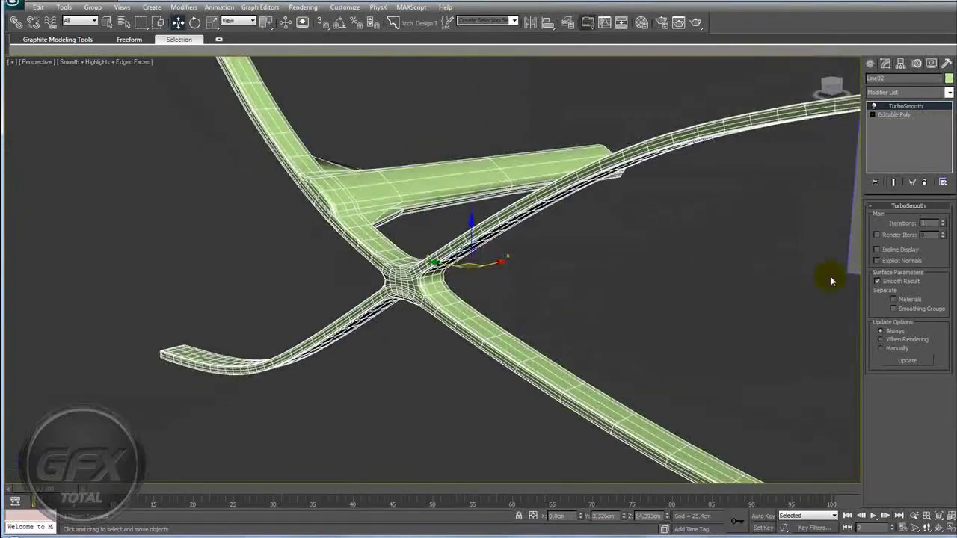
Turn on TurboSmooth Isoline Display and orbit around to inspect the frame junction.
{"action": "left_click", "coordinate": [878, 252]}
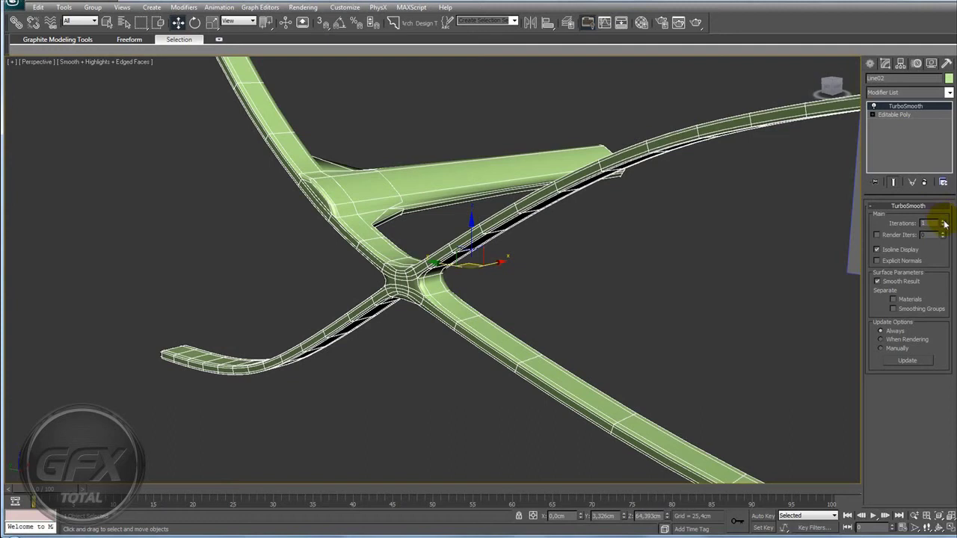
{"action": "middle_click_drag", "start_coordinate": [570, 280], "coordinate": [807, 255], "text": "alt"}
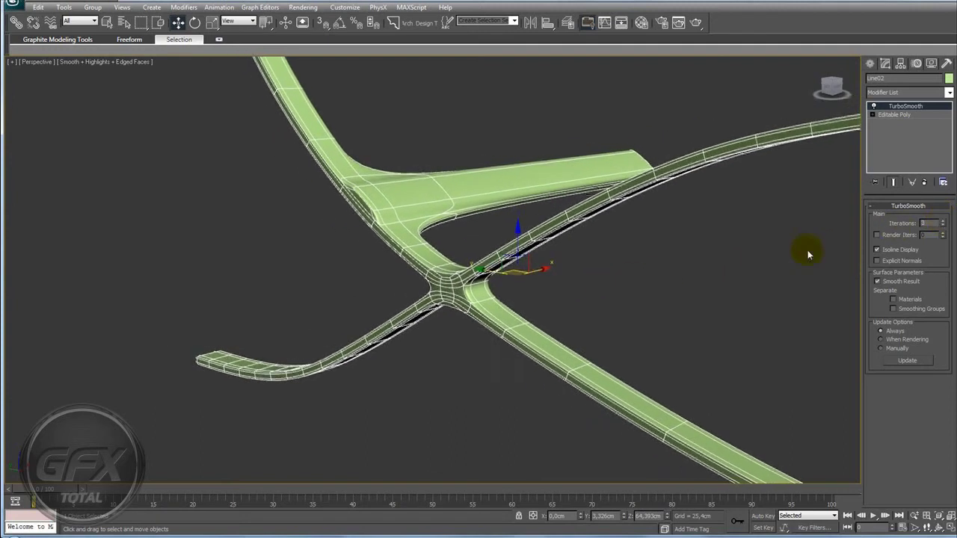
{"action": "scroll", "coordinate": [498, 288], "scroll_direction": "down", "scroll_amount": 2}
{"action": "scroll", "coordinate": [502, 290], "scroll_direction": "down", "scroll_amount": 4}
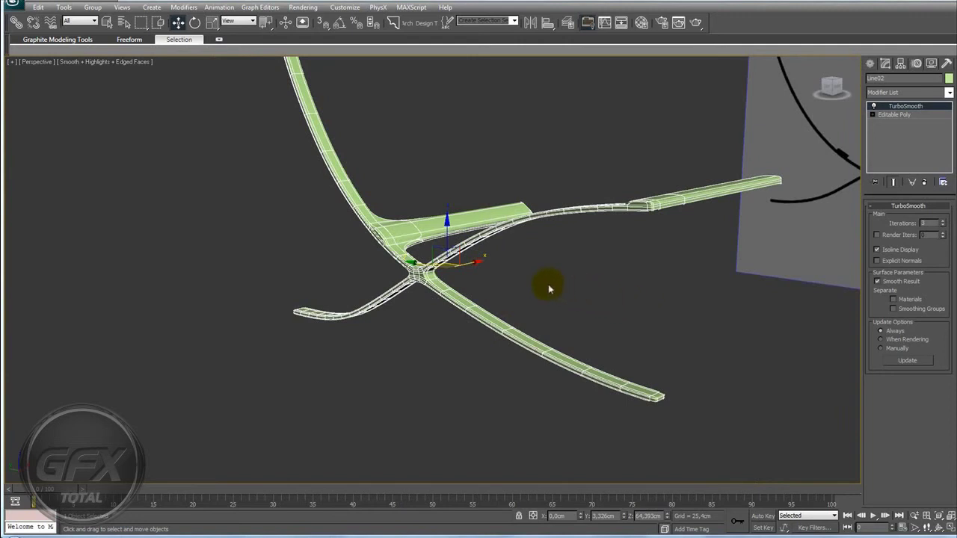
{"action": "scroll", "coordinate": [541, 284], "scroll_direction": "up", "scroll_amount": 3}
{"action": "scroll", "coordinate": [568, 301], "scroll_direction": "up", "scroll_amount": 2}
{"action": "middle_click_drag", "start_coordinate": [572, 306], "coordinate": [451, 295]}
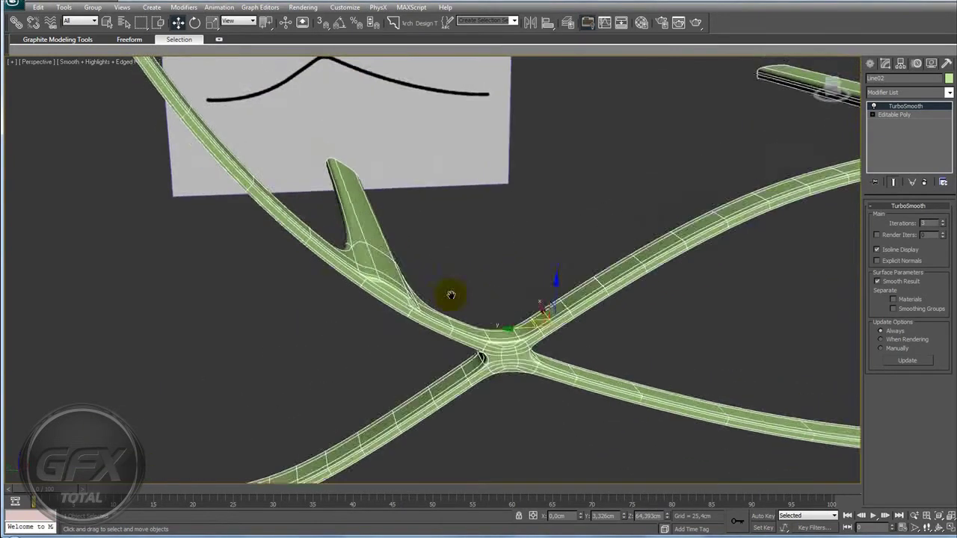
{"action": "scroll", "coordinate": [451, 295], "scroll_direction": "up", "scroll_amount": 2}
{"action": "mouse_move", "coordinate": [402, 278]}
{"action": "middle_mouse_down", "text": "alt"}
{"action": "mouse_move", "coordinate": [342, 213]}
{"action": "mouse_move", "coordinate": [306, 207]}
{"action": "mouse_move", "coordinate": [386, 238]}
{"action": "middle_mouse_up", "text": "alt"}
{"action": "scroll", "coordinate": [387, 237], "scroll_direction": "up", "scroll_amount": 2}
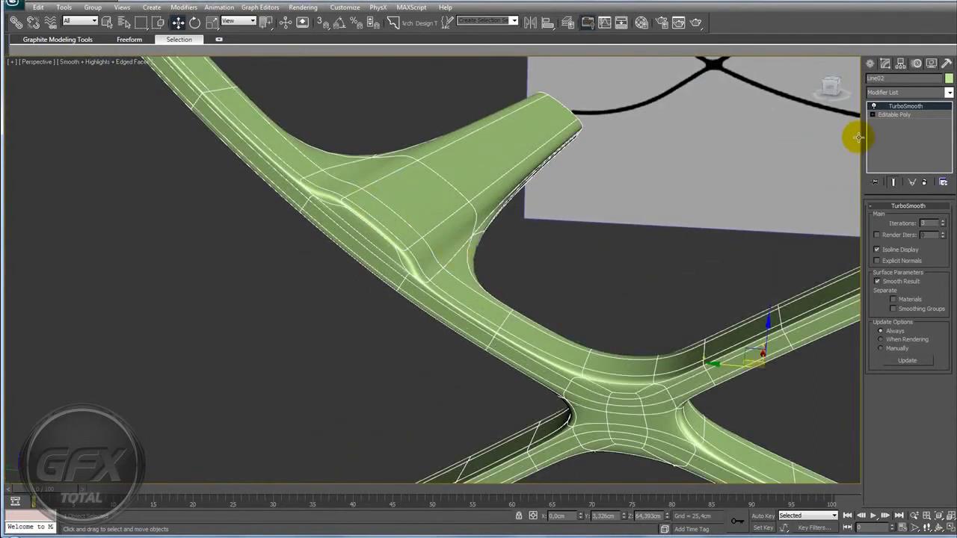
At Edge level, ring an edge on the branch piece and connect it with a new edge loop.
{"action": "left_click", "coordinate": [891, 133]}
{"action": "mouse_move", "coordinate": [455, 208]}
{"action": "middle_mouse_down", "text": "alt"}
{"action": "mouse_move", "coordinate": [294, 199]}
{"action": "mouse_move", "coordinate": [427, 261]}
{"action": "middle_mouse_up", "text": "alt"}
{"action": "left_click", "coordinate": [311, 192]}
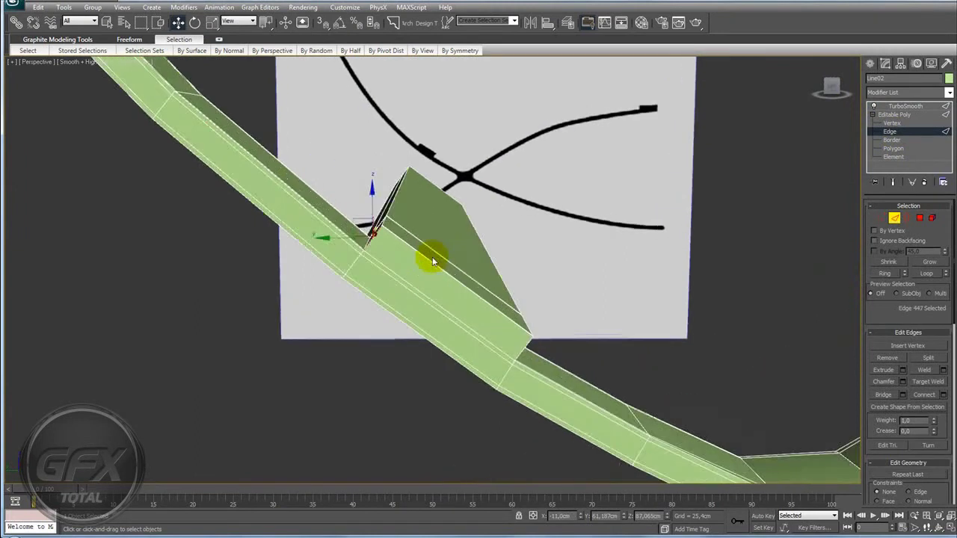
{"action": "left_click", "coordinate": [885, 274]}
{"action": "middle_click_drag", "start_coordinate": [732, 299], "coordinate": [668, 309], "text": "alt"}
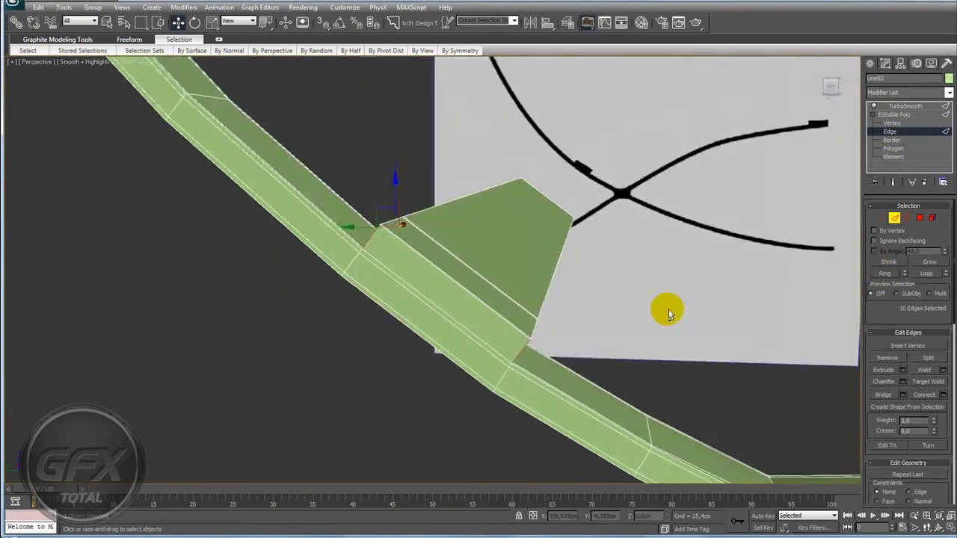
{"action": "left_click", "coordinate": [944, 397]}
{"action": "middle_click_drag", "start_coordinate": [576, 363], "coordinate": [500, 373], "text": "alt"}
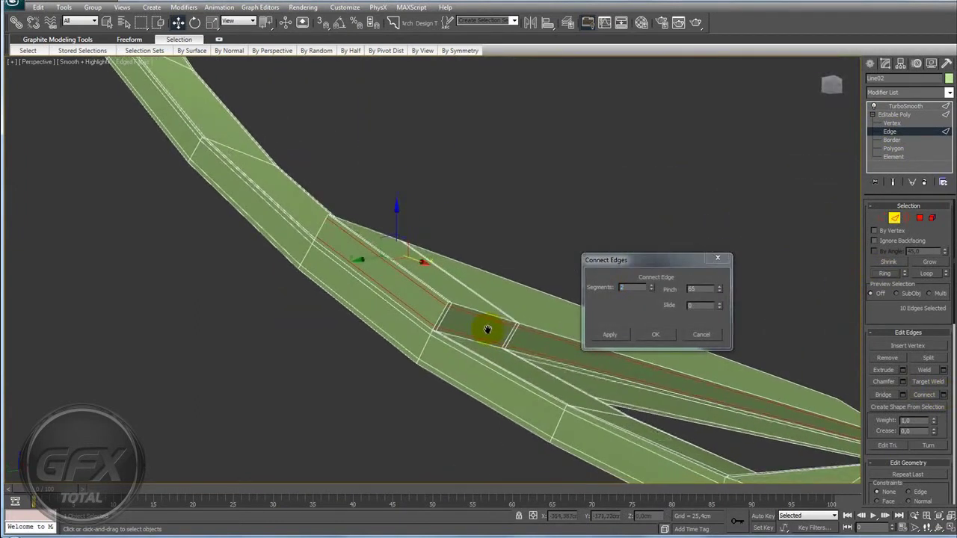
{"action": "left_click", "coordinate": [643, 335]}
{"action": "scroll", "coordinate": [438, 277], "scroll_direction": "down", "scroll_amount": 3}
{"action": "scroll", "coordinate": [395, 235], "scroll_direction": "down", "scroll_amount": 3}
{"action": "mouse_move", "coordinate": [396, 235]}
{"action": "middle_mouse_down"}
{"action": "mouse_move", "coordinate": [408, 200]}
{"action": "mouse_move", "coordinate": [459, 219]}
{"action": "middle_mouse_up"}
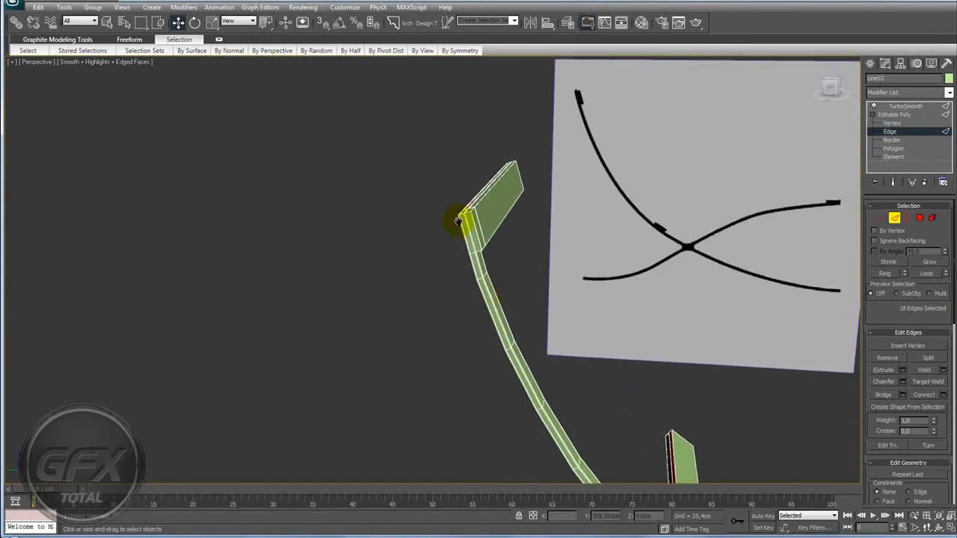
{"action": "scroll", "coordinate": [459, 220], "scroll_direction": "up", "scroll_amount": 3}
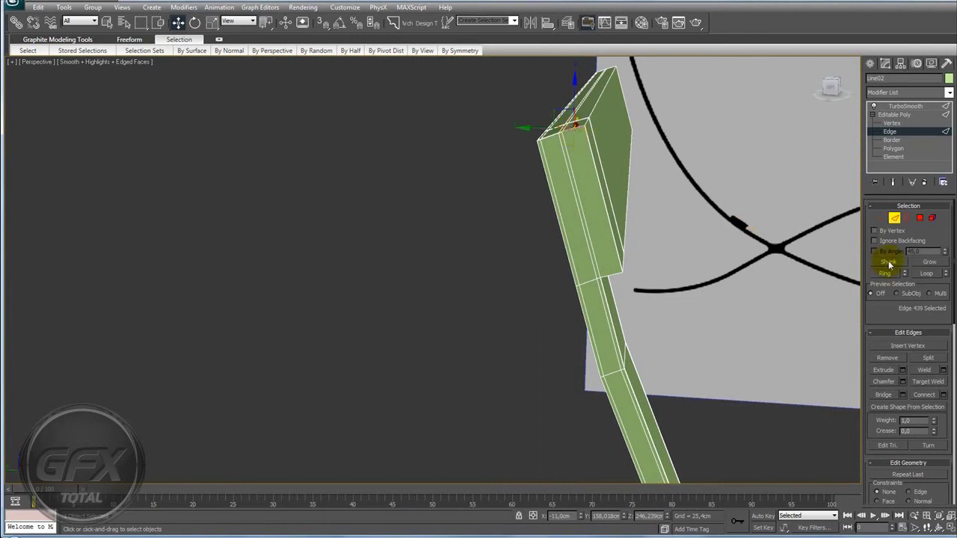
Select the edge ring around the upright piece and connect it with new edges.
{"action": "left_click", "coordinate": [939, 398]}
{"action": "scroll", "coordinate": [715, 320], "scroll_direction": "down", "scroll_amount": 3}
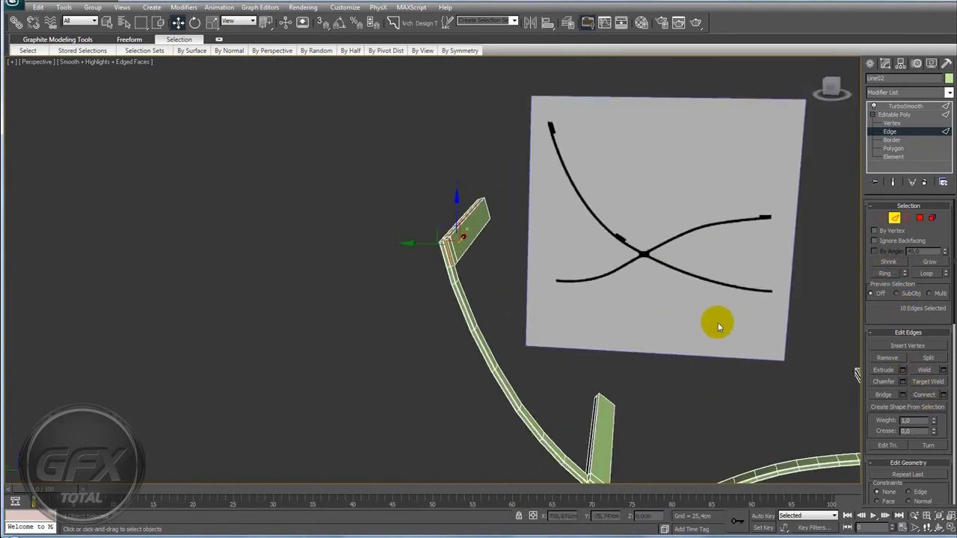
{"action": "middle_click_drag", "start_coordinate": [716, 321], "coordinate": [378, 235]}
{"action": "scroll", "coordinate": [378, 235], "scroll_direction": "up", "scroll_amount": 3}
{"action": "mouse_move", "coordinate": [513, 259]}
{"action": "middle_mouse_down", "text": "alt"}
{"action": "mouse_move", "coordinate": [277, 184]}
{"action": "mouse_move", "coordinate": [540, 295]}
{"action": "middle_mouse_up", "text": "alt"}
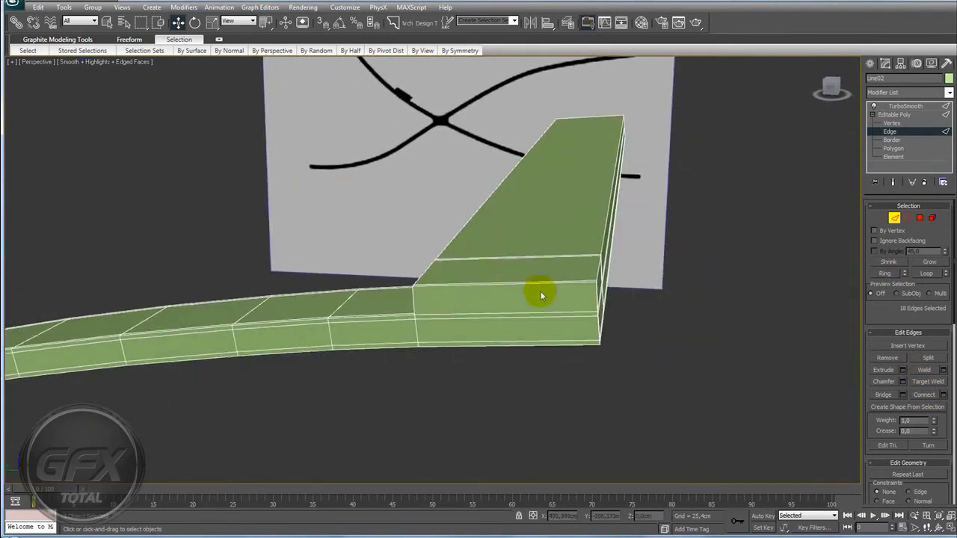
{"action": "mouse_move", "coordinate": [646, 317]}
{"action": "middle_mouse_down", "text": "alt"}
{"action": "mouse_move", "coordinate": [636, 302]}
{"action": "mouse_move", "coordinate": [731, 353]}
{"action": "middle_mouse_up", "text": "alt"}
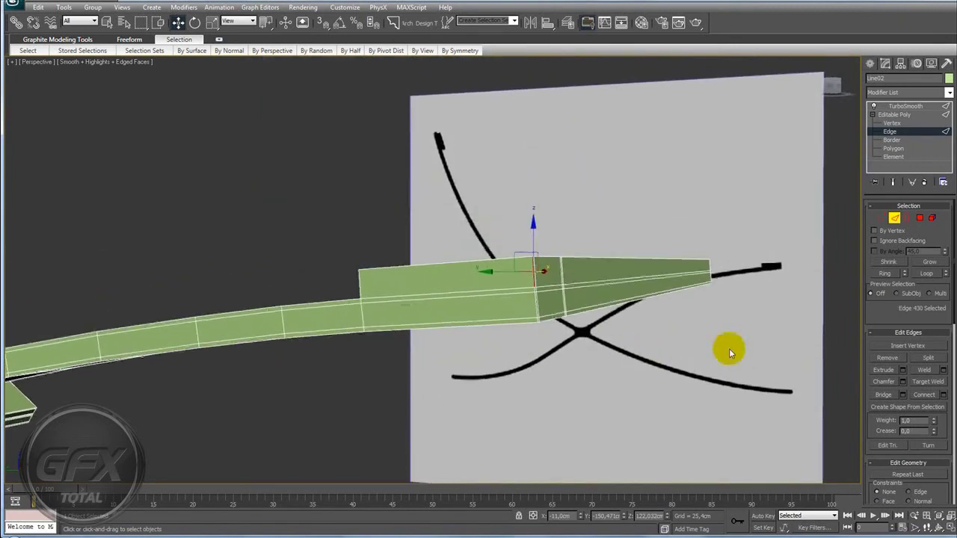
{"action": "left_click", "coordinate": [942, 395]}
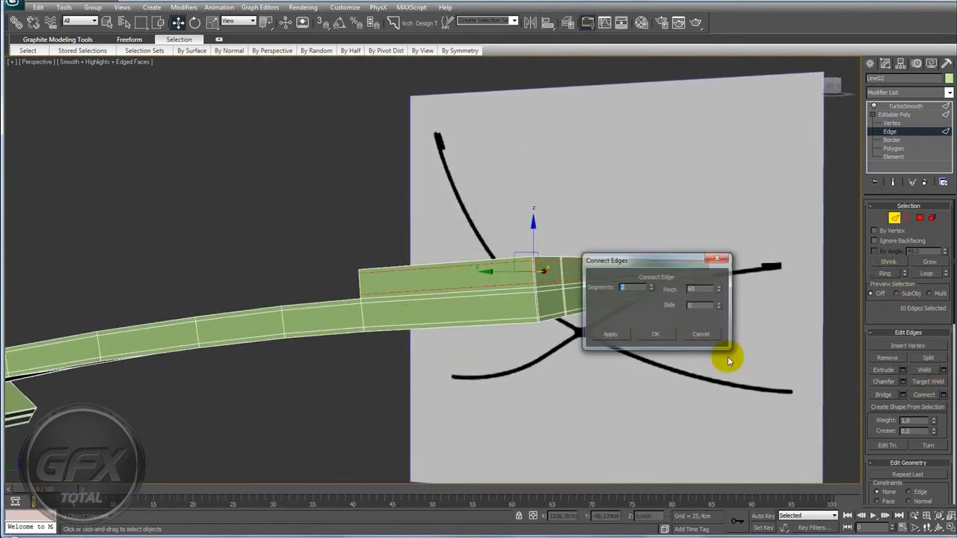
{"action": "left_click", "coordinate": [613, 337]}
{"action": "mouse_move", "coordinate": [588, 263]}
{"action": "middle_mouse_down", "text": "alt"}
{"action": "mouse_move", "coordinate": [590, 277]}
{"action": "mouse_move", "coordinate": [656, 299]}
{"action": "mouse_move", "coordinate": [545, 291]}
{"action": "middle_mouse_up", "text": "alt"}
{"action": "mouse_move", "coordinate": [446, 327]}
{"action": "middle_mouse_down", "text": "alt"}
{"action": "mouse_move", "coordinate": [590, 312]}
{"action": "mouse_move", "coordinate": [560, 328]}
{"action": "mouse_move", "coordinate": [576, 329]}
{"action": "middle_mouse_up", "text": "alt"}
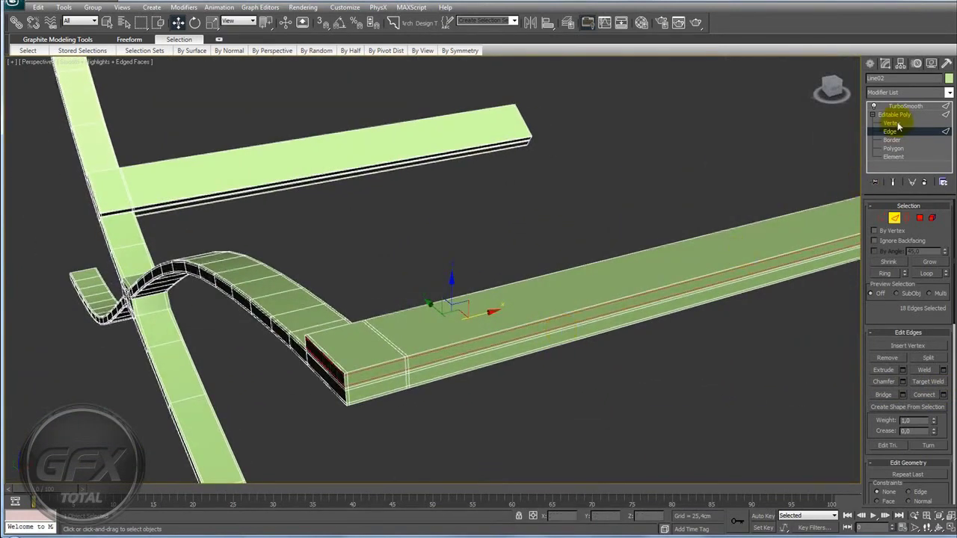
Return to TurboSmooth and check the tighter T-junction corners.
{"action": "left_click", "coordinate": [903, 107]}
{"action": "mouse_move", "coordinate": [635, 261]}
{"action": "middle_mouse_down", "text": "alt"}
{"action": "mouse_move", "coordinate": [594, 264]}
{"action": "mouse_move", "coordinate": [628, 241]}
{"action": "mouse_move", "coordinate": [591, 304]}
{"action": "mouse_move", "coordinate": [521, 318]}
{"action": "mouse_move", "coordinate": [534, 309]}
{"action": "mouse_move", "coordinate": [376, 269]}
{"action": "mouse_move", "coordinate": [416, 269]}
{"action": "mouse_move", "coordinate": [365, 287]}
{"action": "mouse_move", "coordinate": [406, 270]}
{"action": "mouse_move", "coordinate": [395, 256]}
{"action": "middle_mouse_up", "text": "alt"}
{"action": "scroll", "coordinate": [376, 269], "scroll_direction": "up", "scroll_amount": 5}
{"action": "mouse_move", "coordinate": [461, 273]}
{"action": "middle_mouse_down", "text": "alt"}
{"action": "mouse_move", "coordinate": [468, 331]}
{"action": "mouse_move", "coordinate": [402, 217]}
{"action": "middle_mouse_up", "text": "alt"}
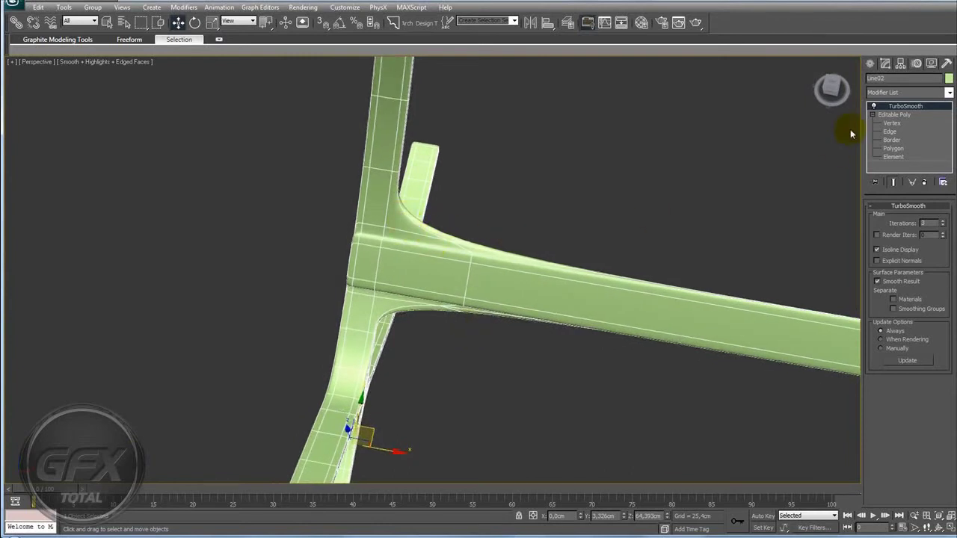
Select the 38 edges across the horizontal bars and connect them with new edge loops.
{"action": "left_click", "coordinate": [890, 131]}
{"action": "mouse_move", "coordinate": [628, 227]}
{"action": "middle_mouse_down", "text": "alt"}
{"action": "mouse_move", "coordinate": [472, 259]}
{"action": "mouse_move", "coordinate": [475, 204]}
{"action": "middle_mouse_up", "text": "alt"}
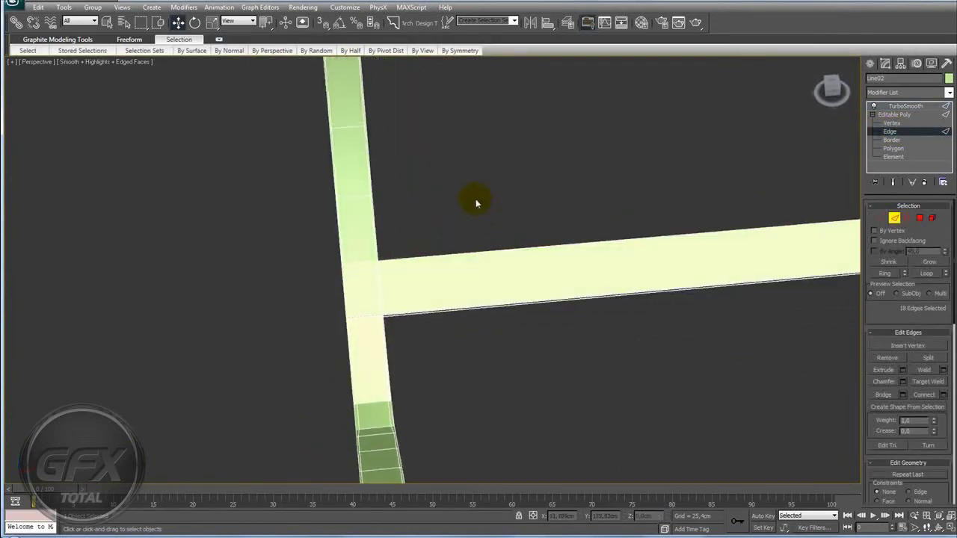
{"action": "left_click_drag", "start_coordinate": [528, 349], "coordinate": [529, 349]}
{"action": "scroll", "coordinate": [585, 316], "scroll_direction": "down", "scroll_amount": 5}
{"action": "mouse_move", "coordinate": [584, 315]}
{"action": "middle_mouse_down", "text": "alt"}
{"action": "mouse_move", "coordinate": [517, 309]}
{"action": "mouse_move", "coordinate": [453, 117]}
{"action": "middle_mouse_up", "text": "alt"}
{"action": "left_click_drag", "start_coordinate": [450, 111], "coordinate": [452, 416]}
{"action": "middle_click_drag", "start_coordinate": [452, 416], "coordinate": [516, 396], "text": "alt"}
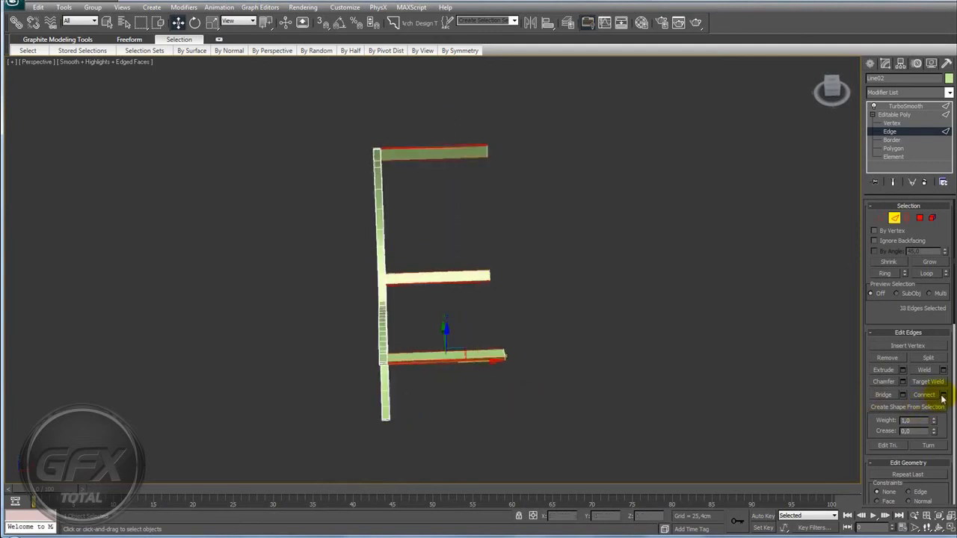
{"action": "left_click", "coordinate": [943, 395]}
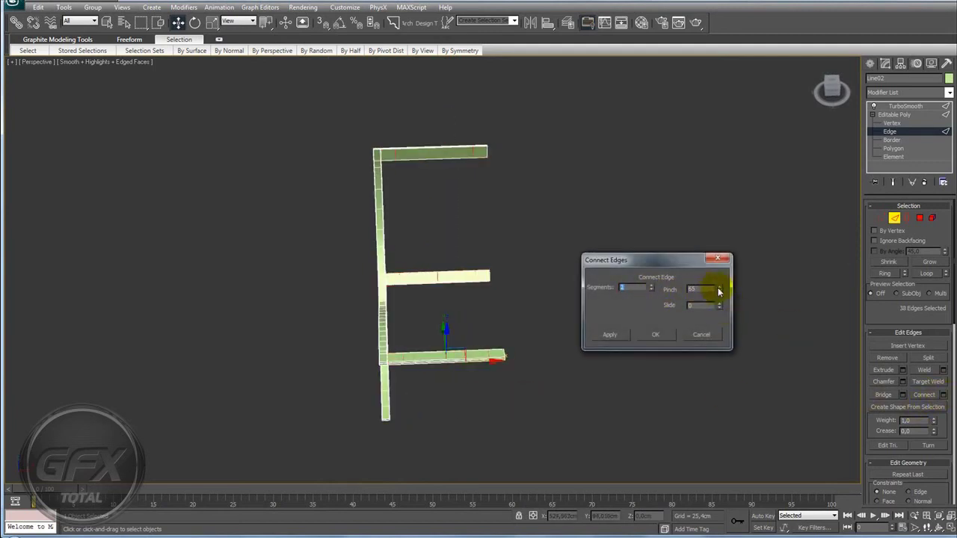
{"action": "left_click", "coordinate": [655, 334]}
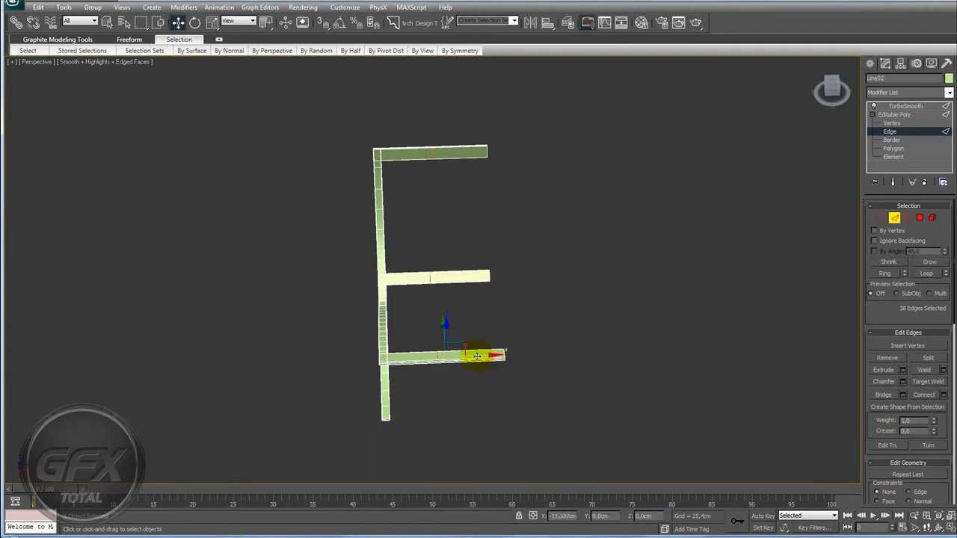
{"action": "middle_click_drag", "start_coordinate": [431, 356], "coordinate": [459, 385], "text": "alt"}
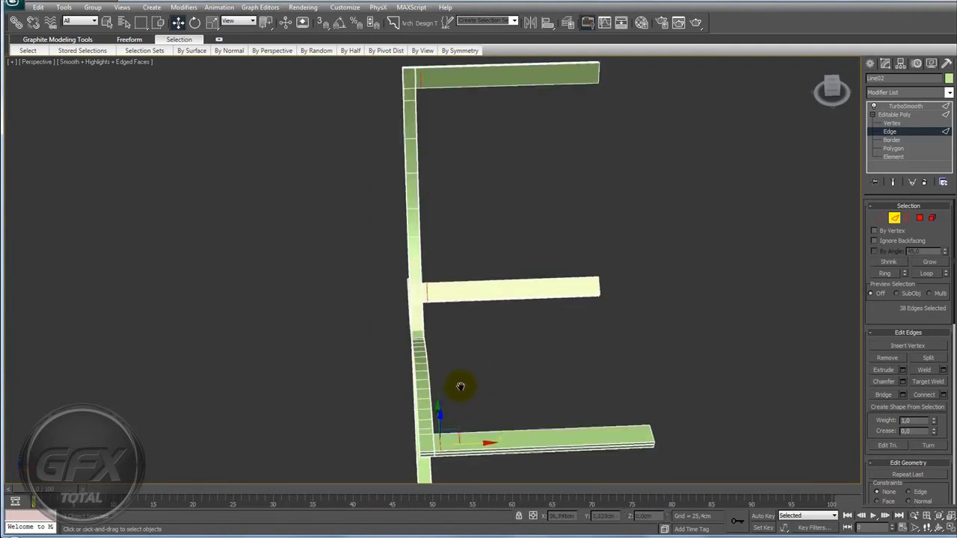
{"action": "scroll", "coordinate": [410, 331], "scroll_direction": "up", "scroll_amount": 5}
{"action": "scroll", "coordinate": [321, 348], "scroll_direction": "up", "scroll_amount": 2}
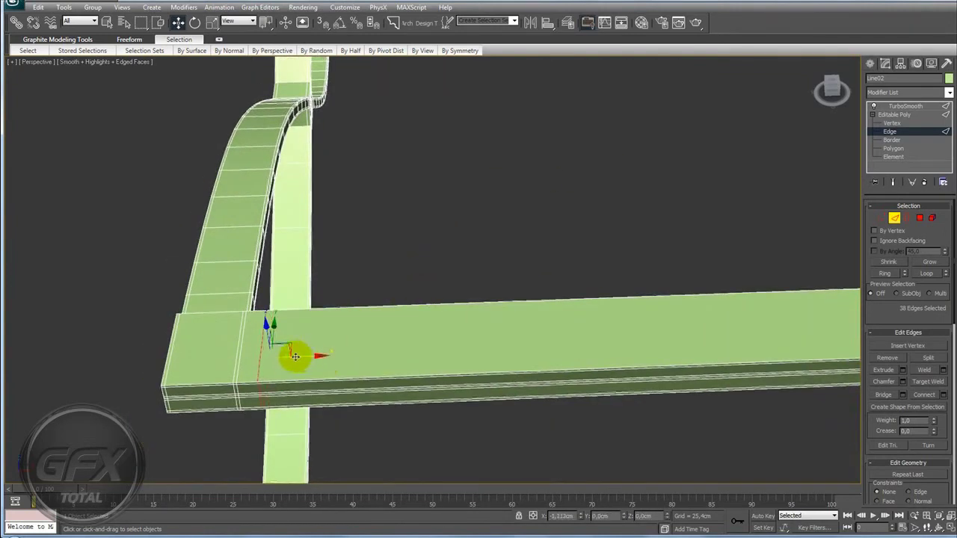
Slide the new edges toward the bar's end, connect again, then return to TurboSmooth.
{"action": "left_click_drag", "start_coordinate": [284, 357], "coordinate": [280, 357]}
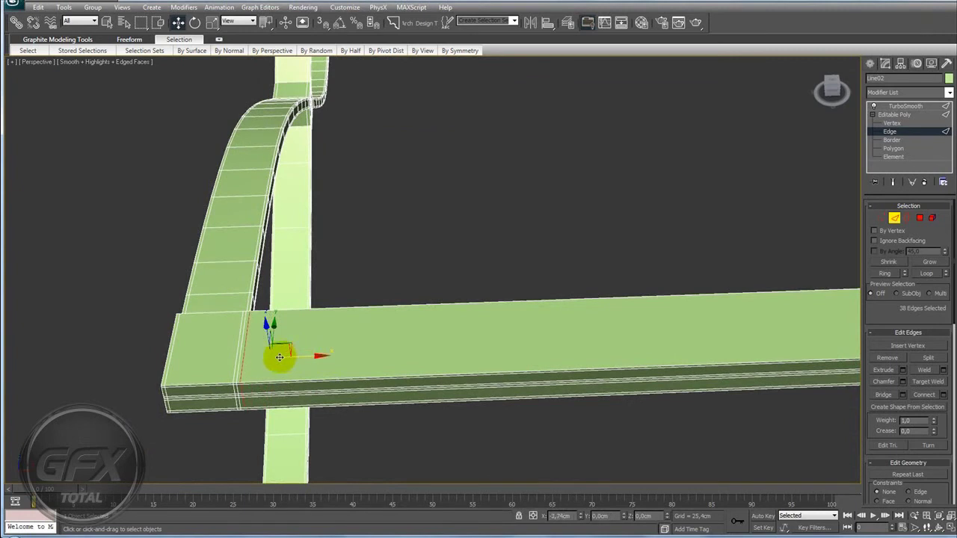
{"action": "scroll", "coordinate": [280, 357], "scroll_direction": "down", "scroll_amount": 8}
{"action": "mouse_move", "coordinate": [341, 342]}
{"action": "middle_mouse_down", "text": "alt"}
{"action": "mouse_move", "coordinate": [401, 363]}
{"action": "mouse_move", "coordinate": [433, 279]}
{"action": "middle_mouse_up", "text": "alt"}
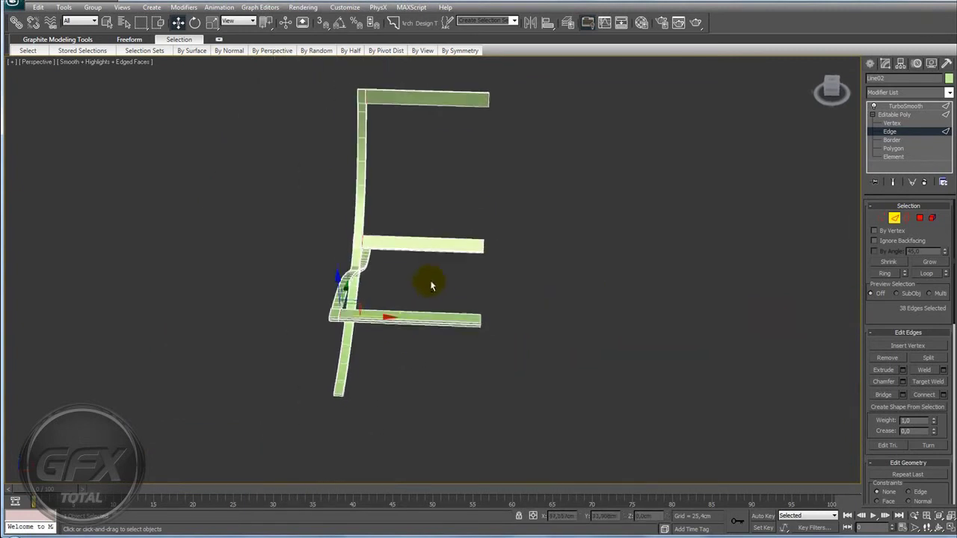
{"action": "middle_click_drag", "start_coordinate": [418, 186], "coordinate": [466, 331], "text": "alt"}
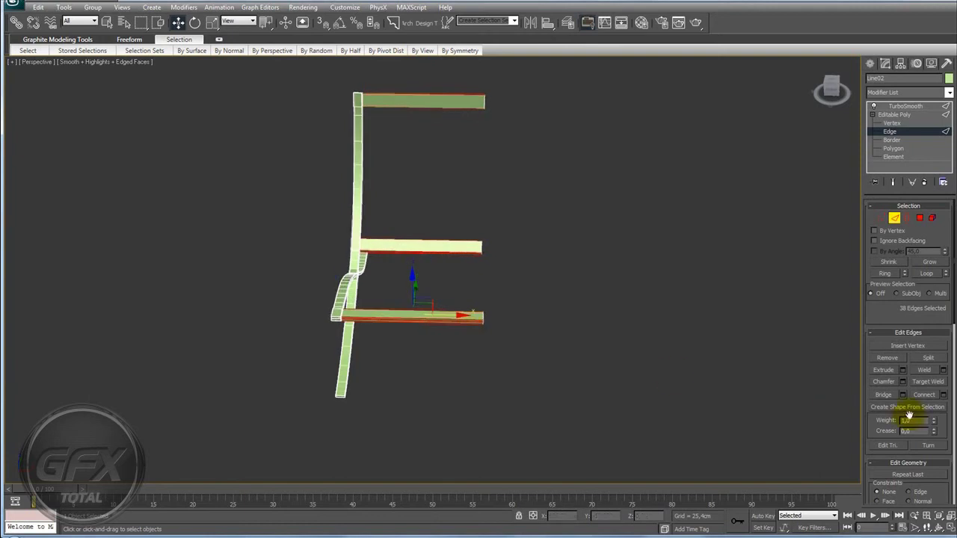
{"action": "left_click", "coordinate": [935, 394]}
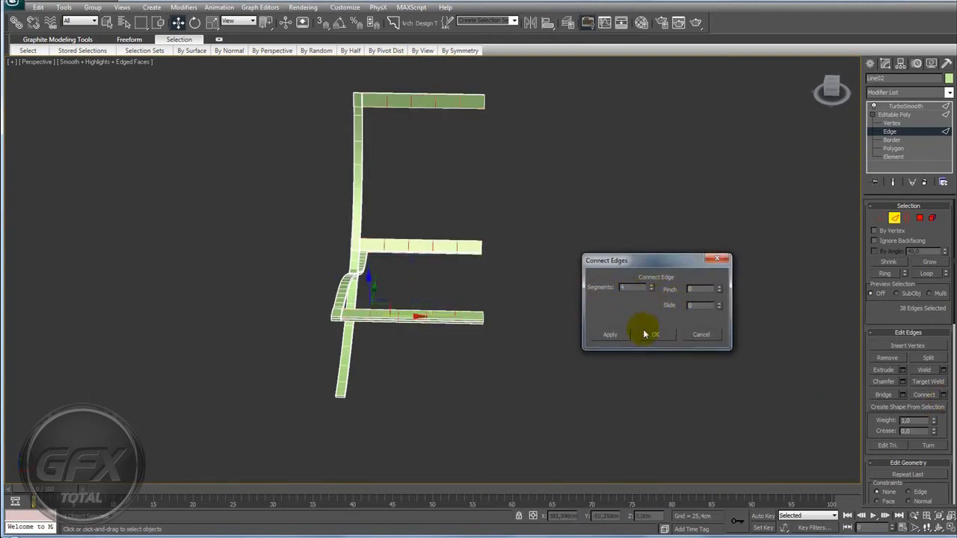
{"action": "left_click", "coordinate": [655, 334]}
{"action": "middle_click_drag", "start_coordinate": [530, 298], "coordinate": [557, 303], "text": "alt"}
{"action": "left_click", "coordinate": [905, 106]}
Orbit to inspect the subdivided F-shaped frame, then select the Editable Poly level.
{"action": "mouse_move", "coordinate": [666, 231]}
{"action": "middle_mouse_down", "text": "alt"}
{"action": "mouse_move", "coordinate": [554, 270]}
{"action": "mouse_move", "coordinate": [619, 294]}
{"action": "mouse_move", "coordinate": [500, 314]}
{"action": "middle_mouse_up", "text": "alt"}
{"action": "scroll", "coordinate": [542, 376], "scroll_direction": "up", "scroll_amount": 4}
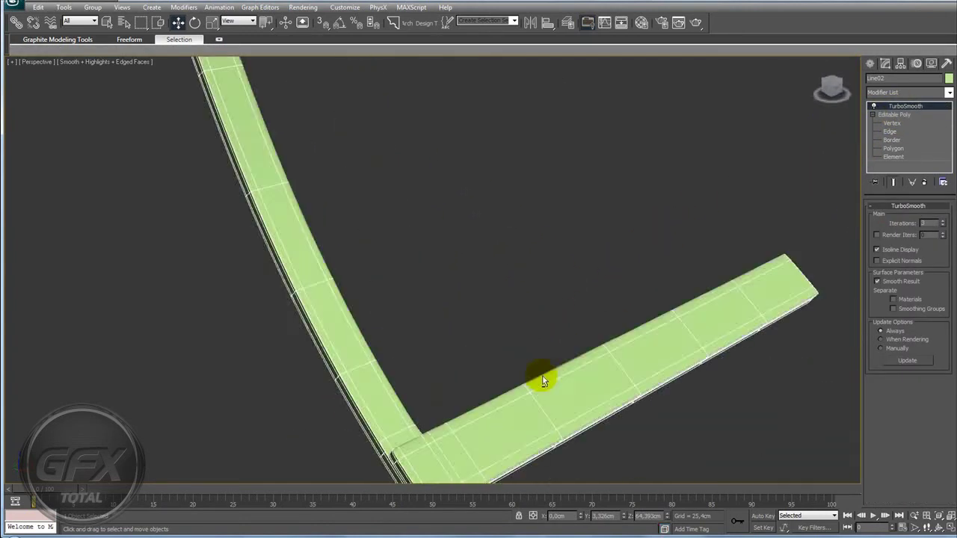
{"action": "middle_click_drag", "start_coordinate": [542, 375], "coordinate": [528, 408], "text": "alt"}
{"action": "scroll", "coordinate": [527, 407], "scroll_direction": "down", "scroll_amount": 3}
{"action": "scroll", "coordinate": [538, 379], "scroll_direction": "down", "scroll_amount": 4}
{"action": "mouse_move", "coordinate": [530, 374]}
{"action": "middle_mouse_down", "text": "alt"}
{"action": "mouse_move", "coordinate": [608, 335]}
{"action": "mouse_move", "coordinate": [655, 334]}
{"action": "mouse_move", "coordinate": [673, 367]}
{"action": "mouse_move", "coordinate": [364, 336]}
{"action": "mouse_move", "coordinate": [421, 338]}
{"action": "mouse_move", "coordinate": [394, 350]}
{"action": "middle_mouse_up", "text": "alt"}
{"action": "scroll", "coordinate": [393, 344], "scroll_direction": "up", "scroll_amount": 2}
{"action": "scroll", "coordinate": [393, 337], "scroll_direction": "up", "scroll_amount": 3}
{"action": "mouse_move", "coordinate": [512, 350]}
{"action": "middle_mouse_down", "text": "alt"}
{"action": "mouse_move", "coordinate": [434, 320]}
{"action": "mouse_move", "coordinate": [434, 292]}
{"action": "mouse_move", "coordinate": [515, 302]}
{"action": "mouse_move", "coordinate": [576, 346]}
{"action": "mouse_move", "coordinate": [534, 356]}
{"action": "middle_mouse_up", "text": "alt"}
{"action": "scroll", "coordinate": [566, 337], "scroll_direction": "down", "scroll_amount": 3}
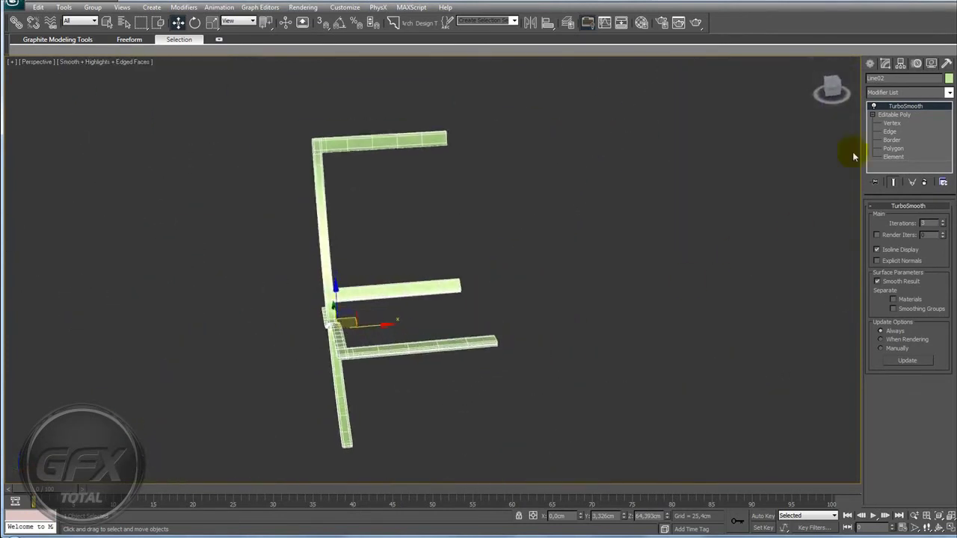
{"action": "left_click", "coordinate": [892, 116]}
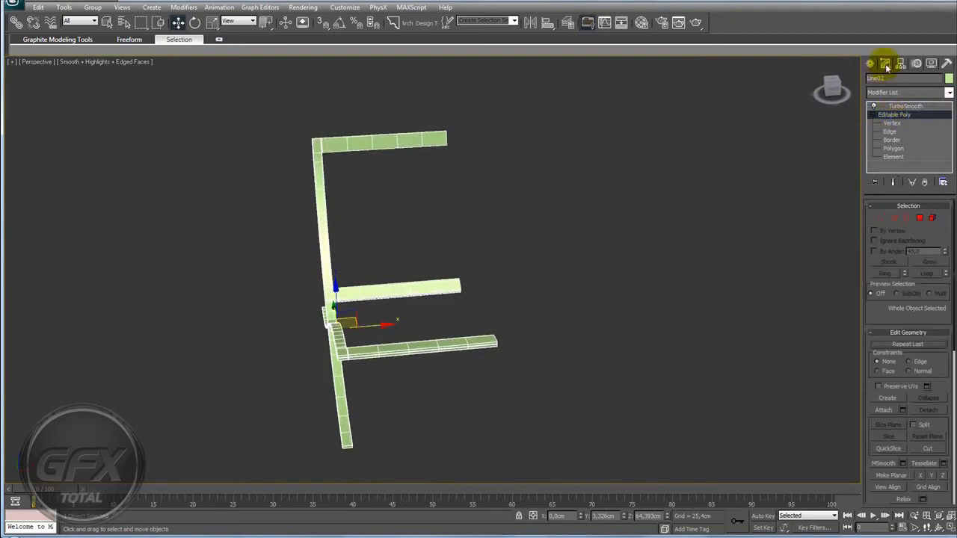
Add a Symmetry modifier to the frame and set its mirror axis to Z.
{"action": "left_click", "coordinate": [949, 92]}
{"action": "left_click_drag", "start_coordinate": [950, 105], "coordinate": [943, 316]}
{"action": "left_click", "coordinate": [898, 367]}
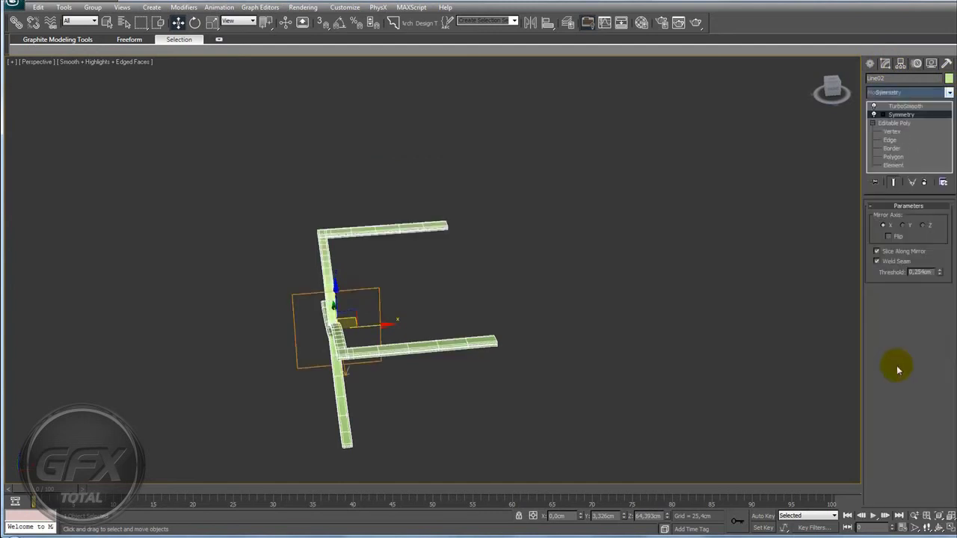
{"action": "mouse_move", "coordinate": [740, 352]}
{"action": "middle_mouse_down", "text": "alt"}
{"action": "mouse_move", "coordinate": [585, 327]}
{"action": "mouse_move", "coordinate": [513, 348]}
{"action": "mouse_move", "coordinate": [604, 325]}
{"action": "mouse_move", "coordinate": [611, 347]}
{"action": "mouse_move", "coordinate": [516, 352]}
{"action": "mouse_move", "coordinate": [672, 349]}
{"action": "middle_mouse_up", "text": "alt"}
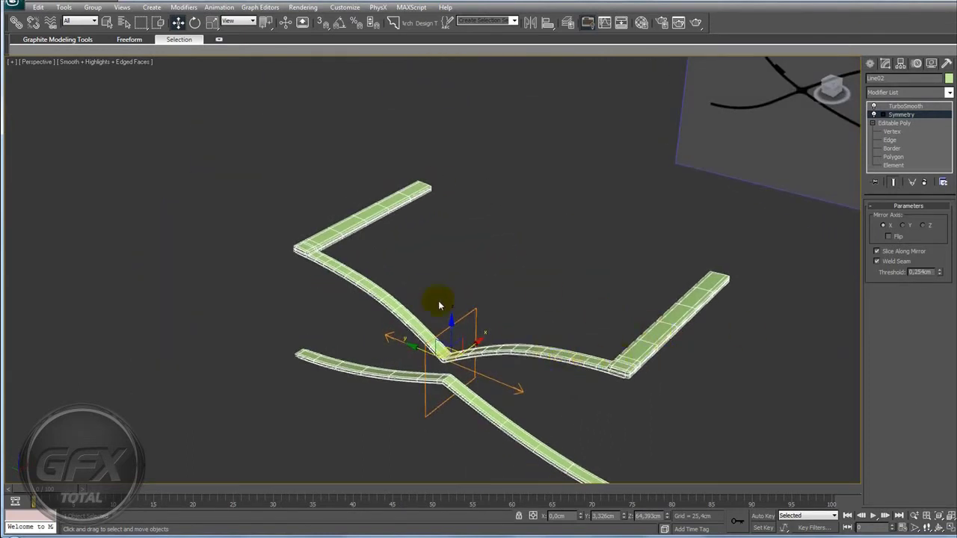
{"action": "left_click", "coordinate": [905, 226]}
{"action": "mouse_move", "coordinate": [601, 317]}
{"action": "middle_mouse_down", "text": "alt"}
{"action": "mouse_move", "coordinate": [560, 312]}
{"action": "mouse_move", "coordinate": [577, 278]}
{"action": "middle_mouse_up", "text": "alt"}
{"action": "left_click", "coordinate": [931, 229]}
{"action": "mouse_move", "coordinate": [705, 278]}
{"action": "middle_mouse_down", "text": "alt"}
{"action": "mouse_move", "coordinate": [635, 310]}
{"action": "mouse_move", "coordinate": [555, 310]}
{"action": "mouse_move", "coordinate": [579, 279]}
{"action": "mouse_move", "coordinate": [615, 310]}
{"action": "mouse_move", "coordinate": [720, 265]}
{"action": "mouse_move", "coordinate": [421, 327]}
{"action": "mouse_move", "coordinate": [531, 306]}
{"action": "middle_mouse_up", "text": "alt"}
Move the Symmetry mirror plane outward along X to widen the chair.
{"action": "scroll", "coordinate": [531, 306], "scroll_direction": "up", "scroll_amount": 2}
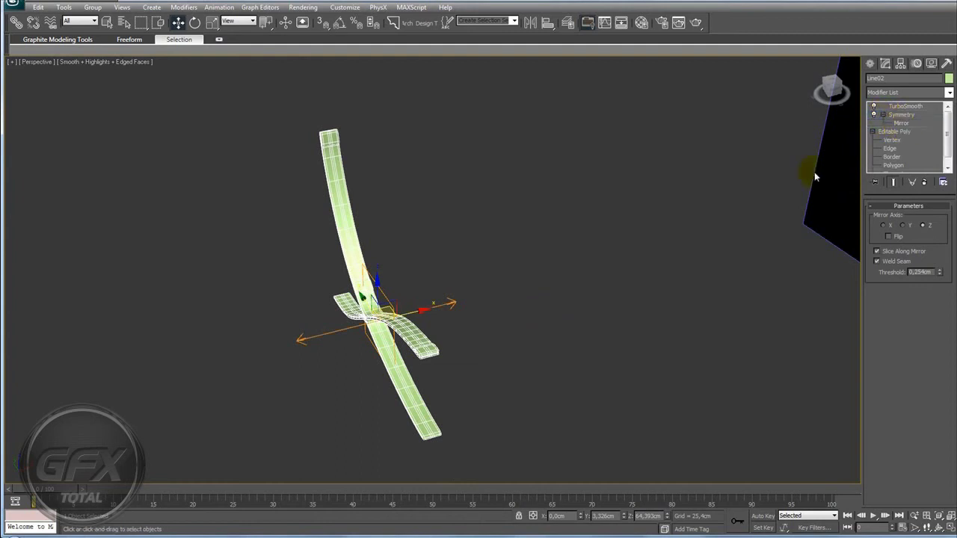
{"action": "middle_click_drag", "start_coordinate": [812, 171], "coordinate": [479, 313], "text": "alt"}
{"action": "left_click_drag", "start_coordinate": [412, 306], "coordinate": [516, 320]}
{"action": "mouse_move", "coordinate": [491, 346]}
{"action": "middle_mouse_down", "text": "alt"}
{"action": "mouse_move", "coordinate": [551, 314]}
{"action": "mouse_move", "coordinate": [560, 352]}
{"action": "mouse_move", "coordinate": [459, 407]}
{"action": "middle_mouse_up", "text": "alt"}
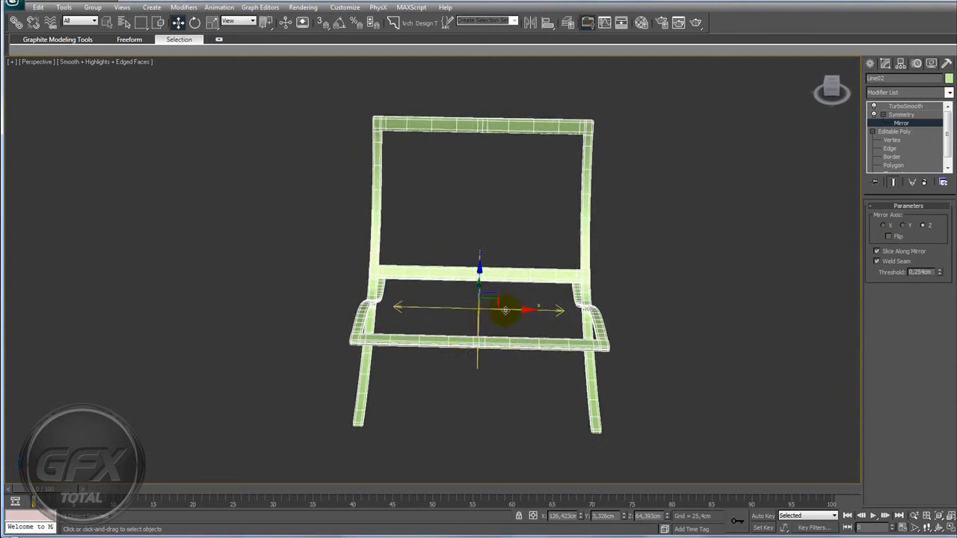
{"action": "left_click_drag", "start_coordinate": [511, 311], "coordinate": [514, 309]}
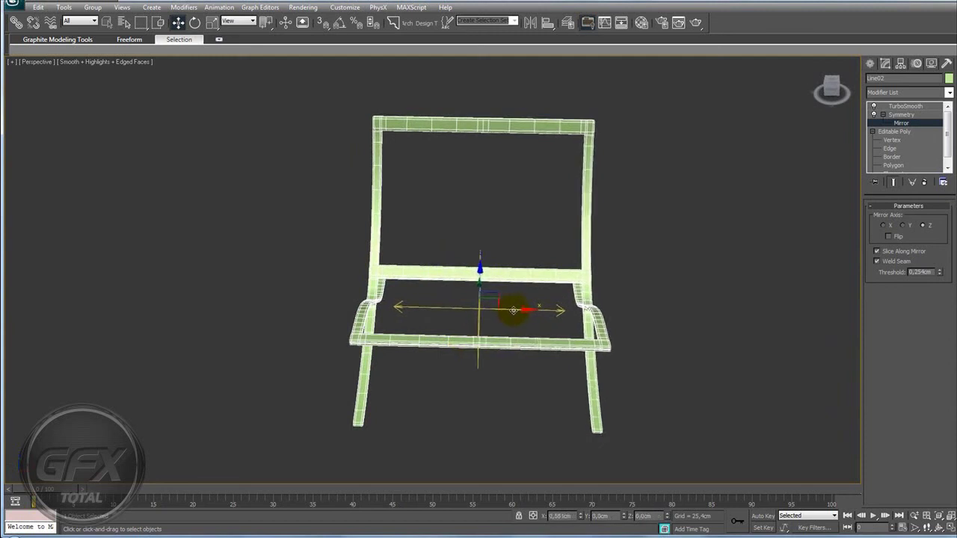
{"action": "mouse_move", "coordinate": [515, 344]}
{"action": "middle_mouse_down", "text": "alt"}
{"action": "mouse_move", "coordinate": [551, 332]}
{"action": "mouse_move", "coordinate": [577, 299]}
{"action": "mouse_move", "coordinate": [662, 299]}
{"action": "mouse_move", "coordinate": [576, 364]}
{"action": "mouse_move", "coordinate": [526, 335]}
{"action": "middle_mouse_up", "text": "alt"}
{"action": "left_click", "coordinate": [887, 115]}
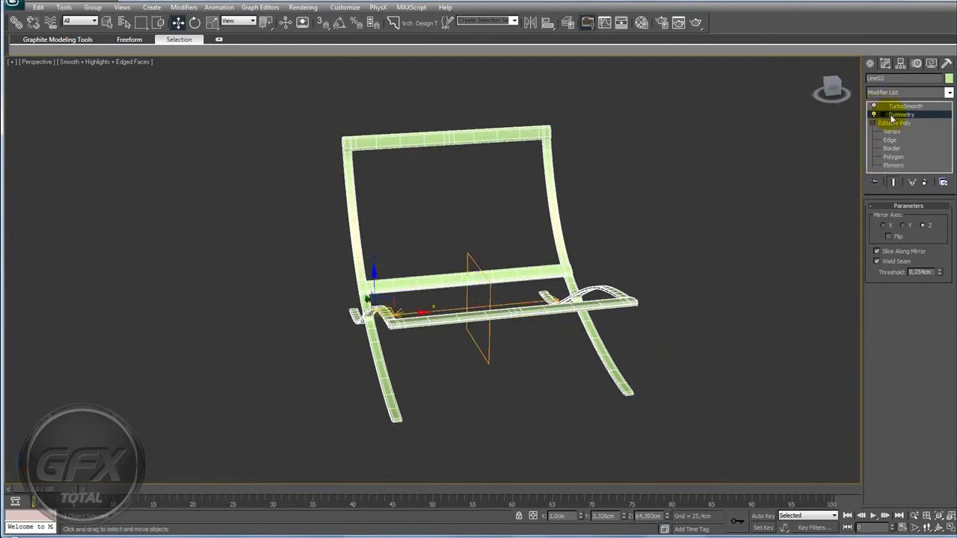
Collapse the stack to Symmetry, confirm with Yes, and orbit the smoothed chair frame.
{"action": "right_click", "coordinate": [897, 119]}
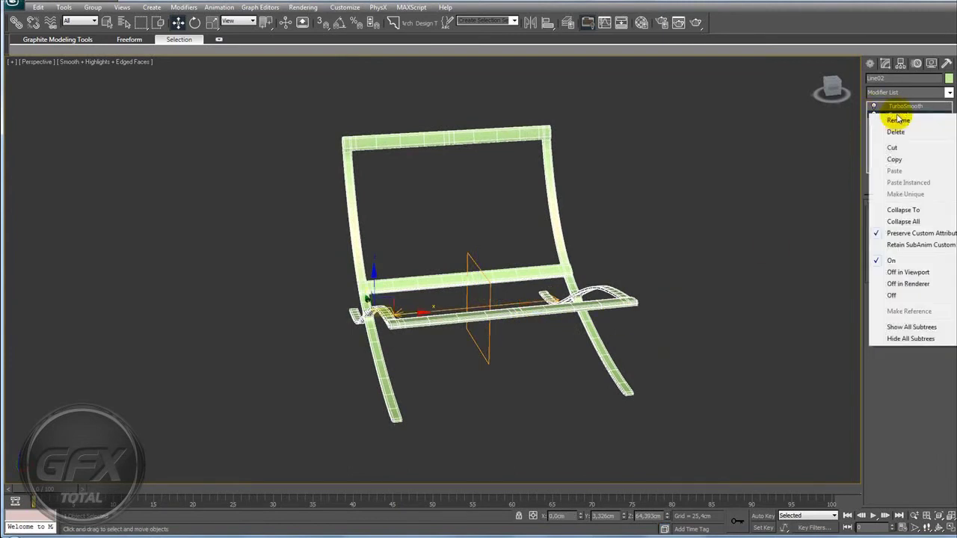
{"action": "left_click", "coordinate": [913, 211]}
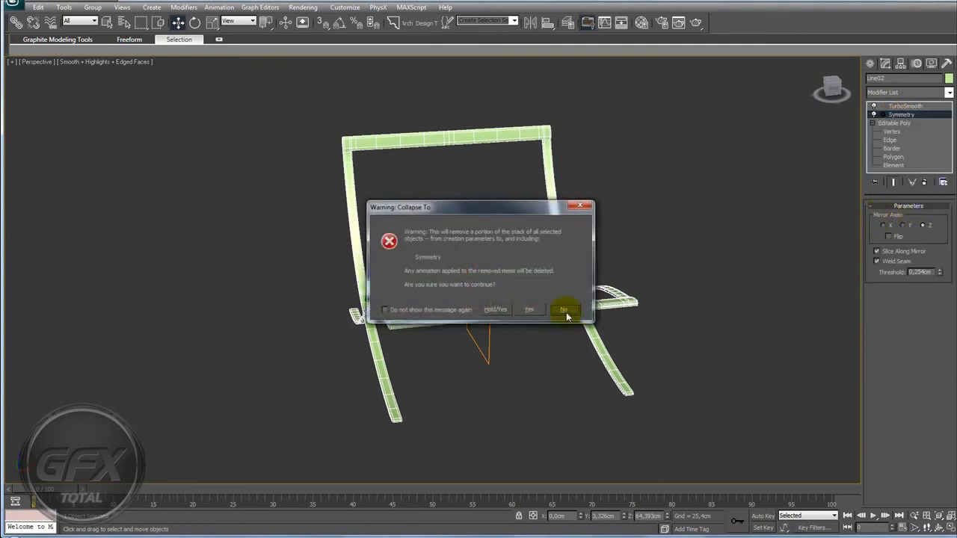
{"action": "left_click", "coordinate": [537, 309]}
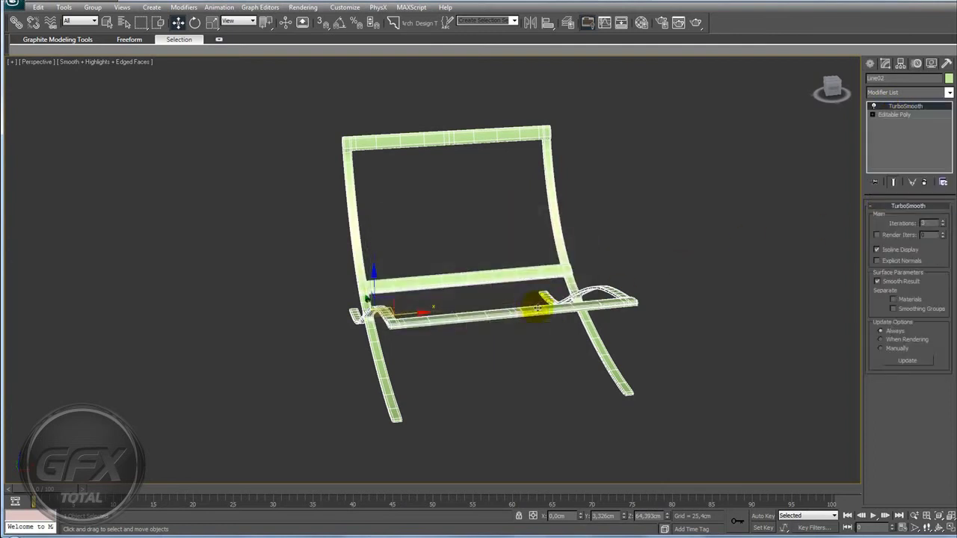
{"action": "left_click", "coordinate": [874, 106]}
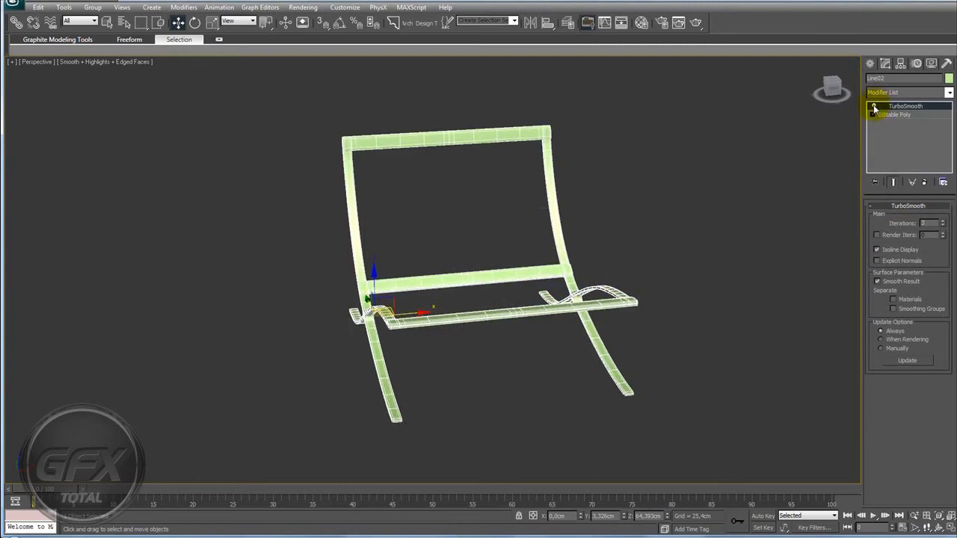
{"action": "mouse_move", "coordinate": [666, 219]}
{"action": "middle_mouse_down", "text": "alt"}
{"action": "mouse_move", "coordinate": [575, 228]}
{"action": "mouse_move", "coordinate": [566, 331]}
{"action": "mouse_move", "coordinate": [602, 241]}
{"action": "mouse_move", "coordinate": [623, 265]}
{"action": "mouse_move", "coordinate": [582, 335]}
{"action": "mouse_move", "coordinate": [523, 331]}
{"action": "mouse_move", "coordinate": [573, 320]}
{"action": "mouse_move", "coordinate": [566, 341]}
{"action": "mouse_move", "coordinate": [551, 317]}
{"action": "mouse_move", "coordinate": [564, 338]}
{"action": "middle_mouse_up", "text": "alt"}
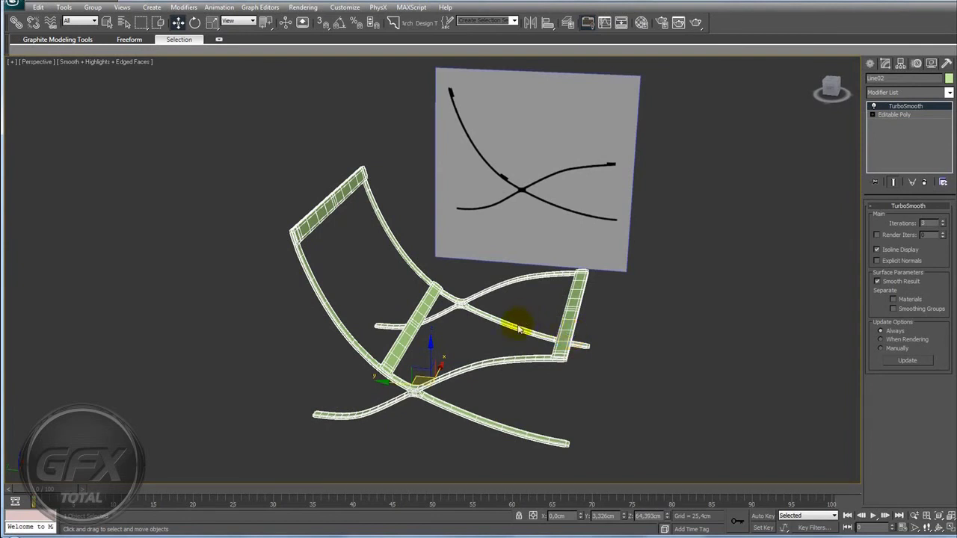
{"action": "mouse_move", "coordinate": [474, 341]}
{"action": "middle_mouse_down", "text": "alt"}
{"action": "mouse_move", "coordinate": [471, 309]}
{"action": "mouse_move", "coordinate": [474, 332]}
{"action": "middle_mouse_up", "text": "alt"}
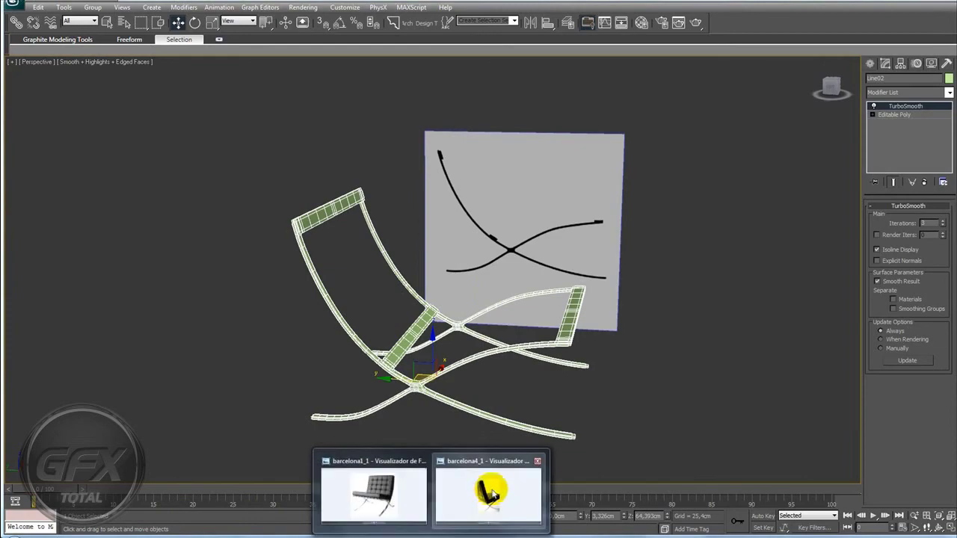
{"action": "left_click", "coordinate": [402, 487]}
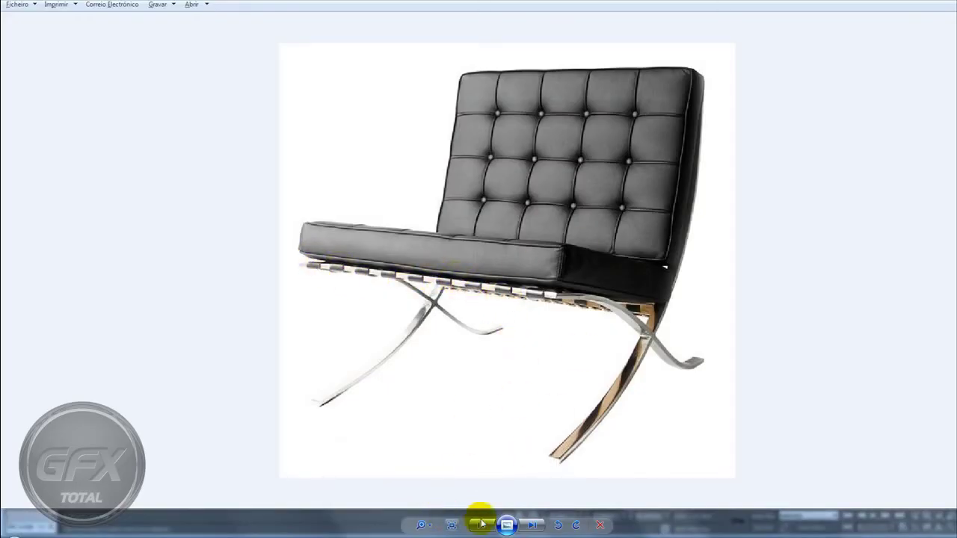
{"action": "left_click", "coordinate": [532, 525]}
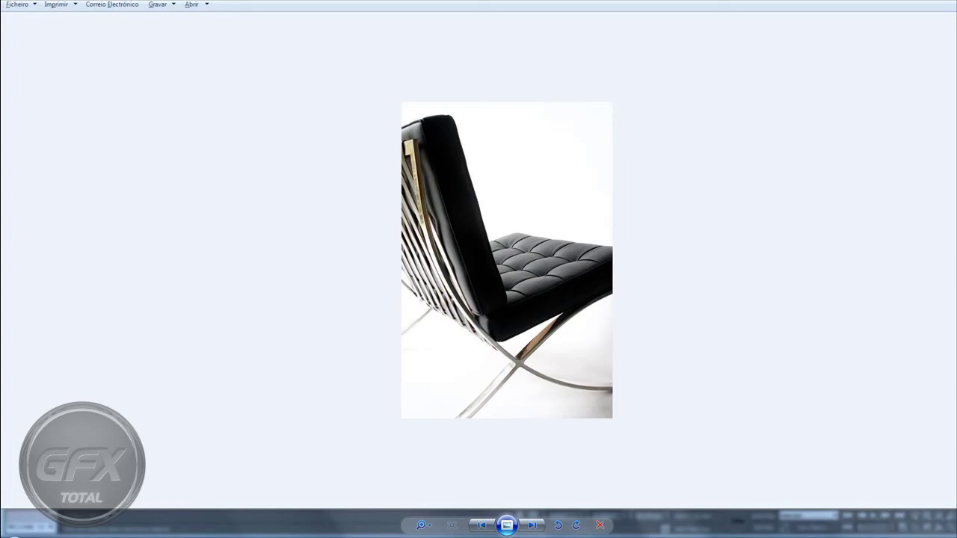
{"action": "left_click", "coordinate": [362, 528]}
Switch to the Left view in wireframe and zoom in along the curved tube.
{"action": "middle_click_drag", "start_coordinate": [557, 362], "coordinate": [545, 357], "text": "alt"}
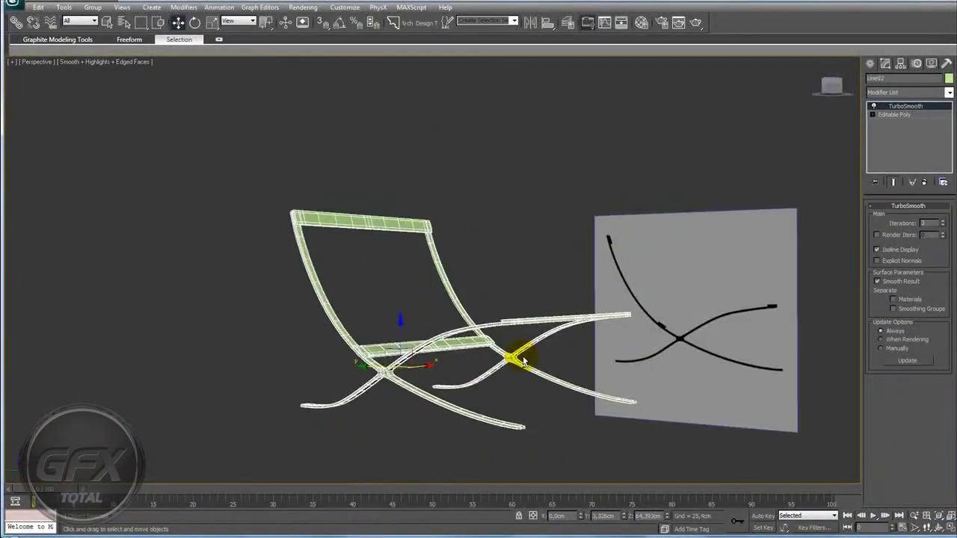
{"action": "key", "text": "l"}
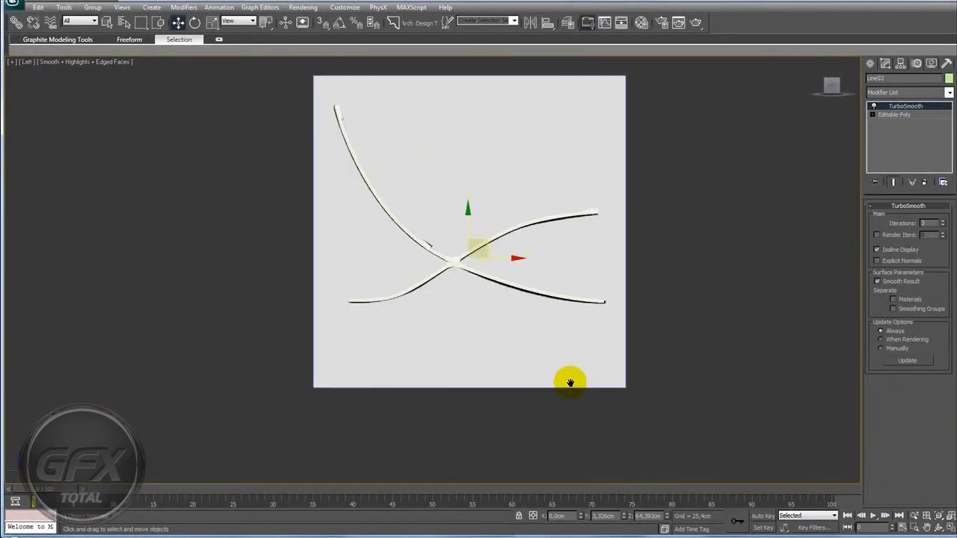
{"action": "scroll", "coordinate": [565, 380], "scroll_direction": "up", "scroll_amount": 3}
{"action": "scroll", "coordinate": [573, 237], "scroll_direction": "up", "scroll_amount": 4}
{"action": "mouse_move", "coordinate": [553, 342]}
{"action": "middle_mouse_down"}
{"action": "mouse_move", "coordinate": [531, 347]}
{"action": "mouse_move", "coordinate": [474, 295]}
{"action": "middle_mouse_up"}
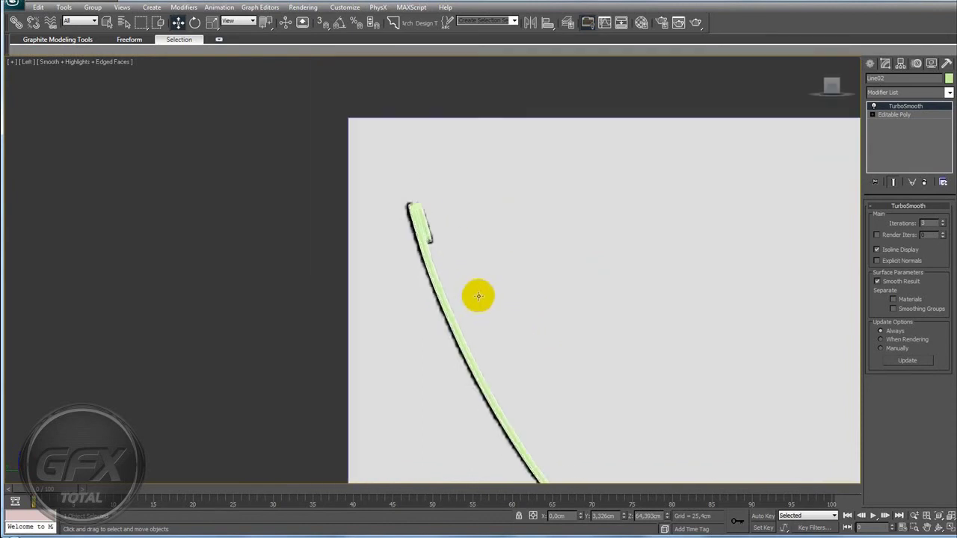
{"action": "scroll", "coordinate": [480, 294], "scroll_direction": "up", "scroll_amount": 2}
{"action": "key", "text": "F3"}
{"action": "scroll", "coordinate": [491, 299], "scroll_direction": "up", "scroll_amount": 2}
{"action": "scroll", "coordinate": [462, 275], "scroll_direction": "up", "scroll_amount": 1}
{"action": "scroll", "coordinate": [459, 269], "scroll_direction": "up", "scroll_amount": 2}
{"action": "scroll", "coordinate": [623, 213], "scroll_direction": "down", "scroll_amount": 1}
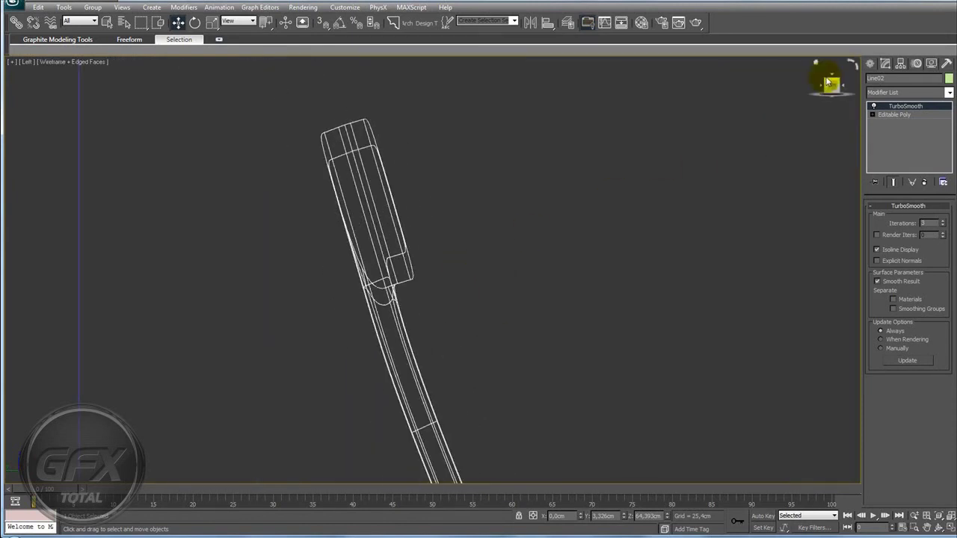
Start a Line spline and place its first points along the tube to the frame's top.
{"action": "left_click", "coordinate": [871, 65]}
{"action": "left_click", "coordinate": [887, 80]}
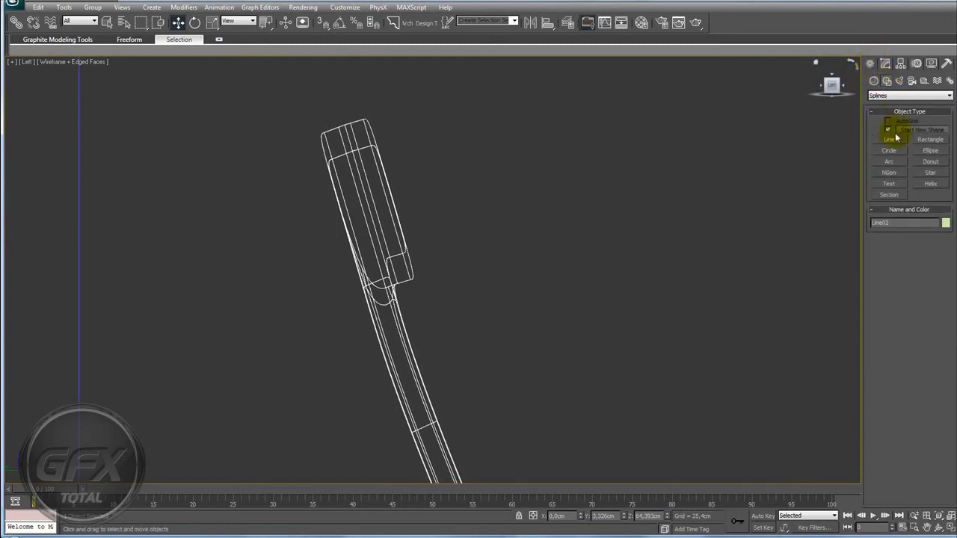
{"action": "left_click", "coordinate": [889, 139]}
{"action": "middle_click_drag", "start_coordinate": [423, 262], "coordinate": [462, 343]}
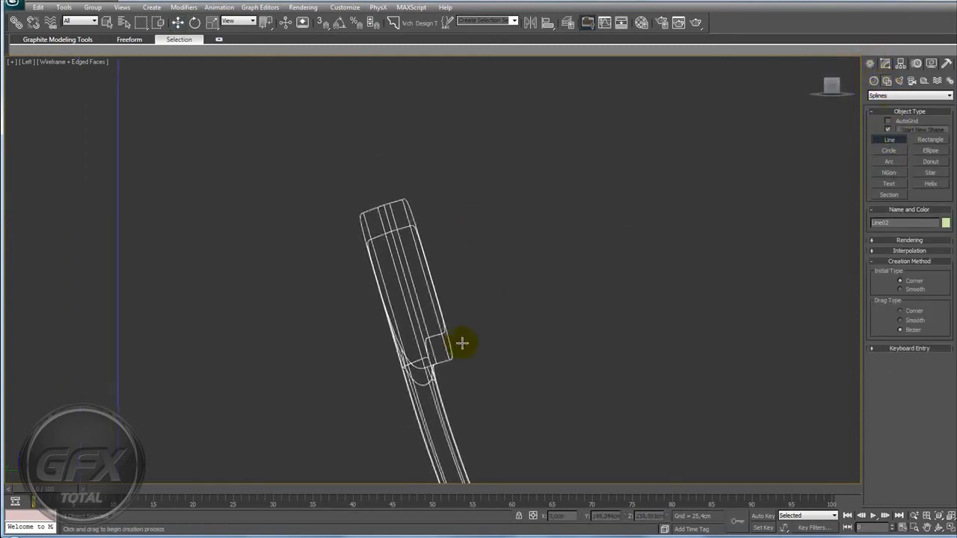
{"action": "left_click", "coordinate": [433, 370]}
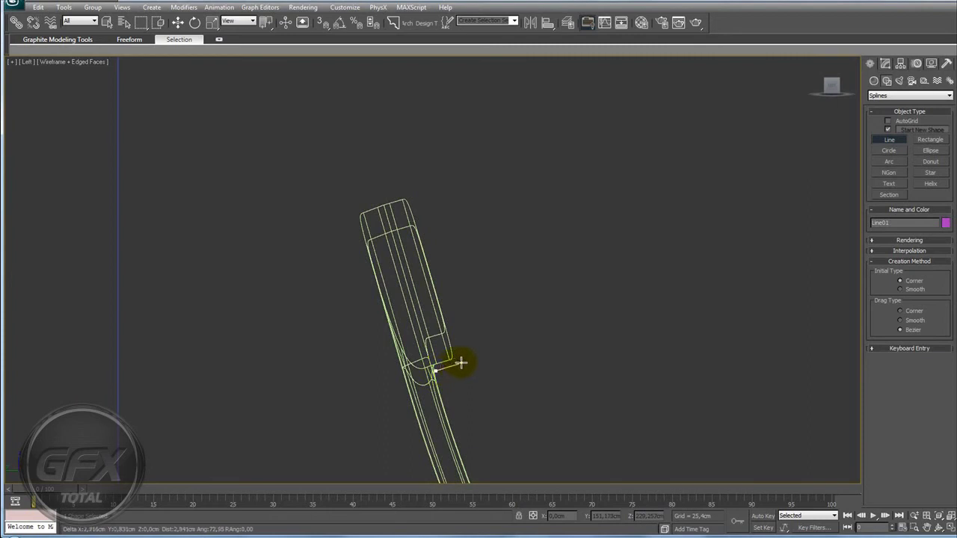
{"action": "left_click", "coordinate": [462, 362]}
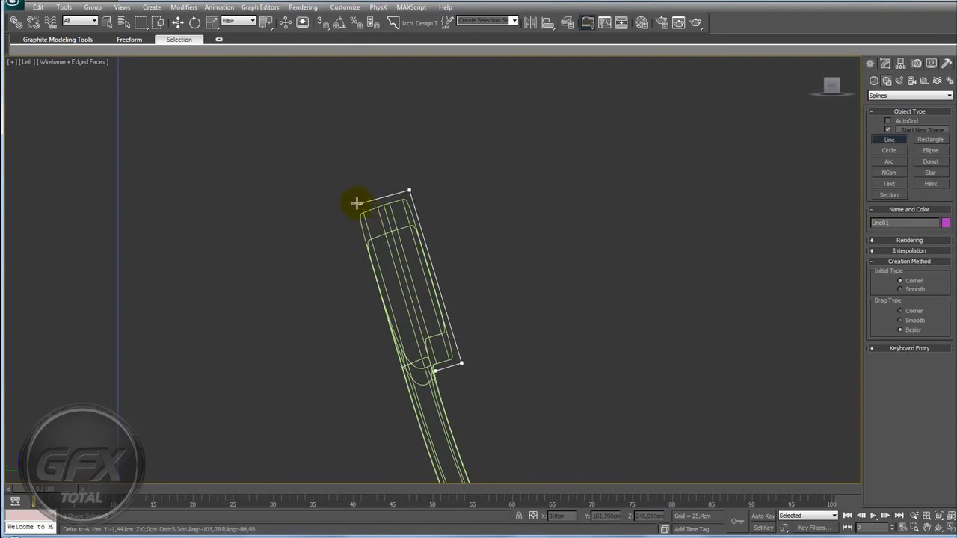
{"action": "left_click", "coordinate": [352, 209]}
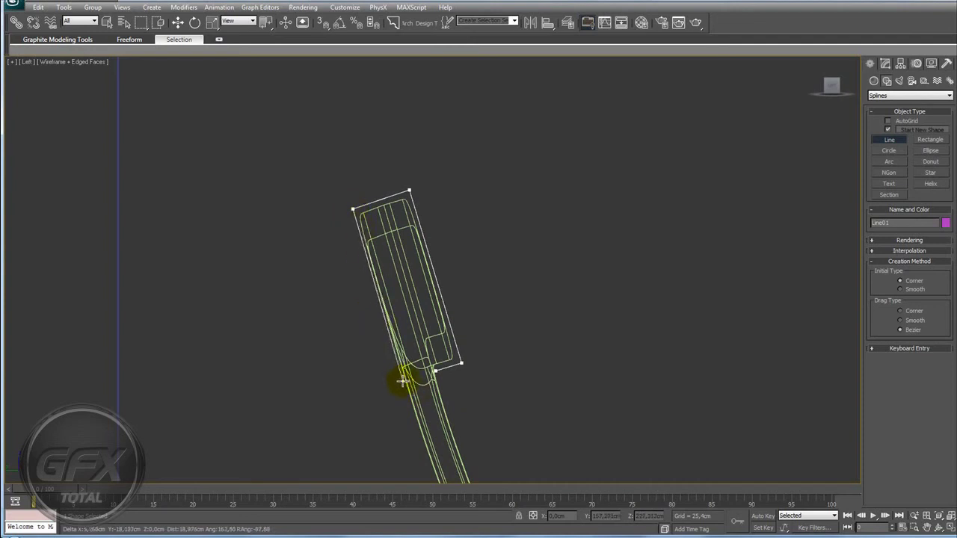
Pan along the tube and place corner points boxing around the tube's end.
{"action": "scroll", "coordinate": [491, 438], "scroll_direction": "down", "scroll_amount": 6}
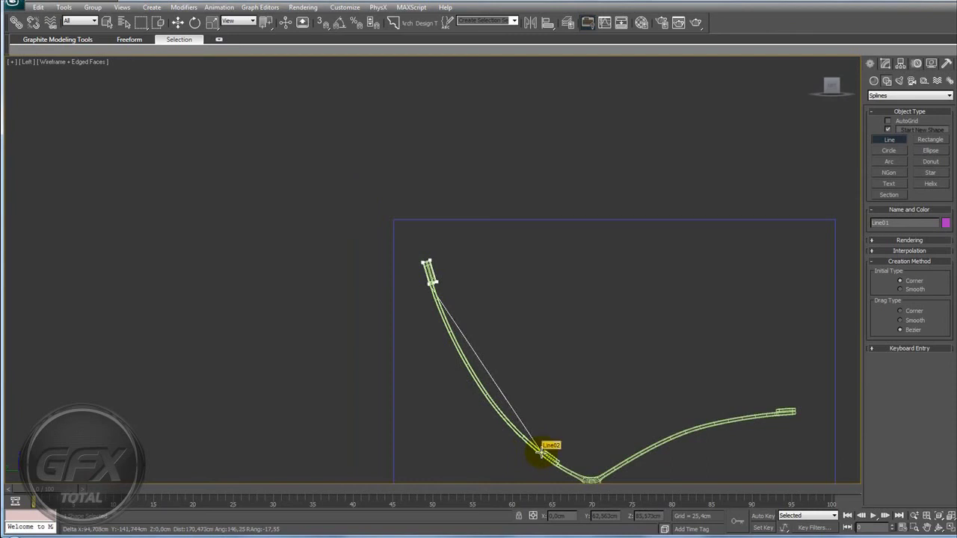
{"action": "middle_click_drag", "start_coordinate": [540, 452], "coordinate": [427, 272]}
{"action": "scroll", "coordinate": [427, 271], "scroll_direction": "up", "scroll_amount": 5}
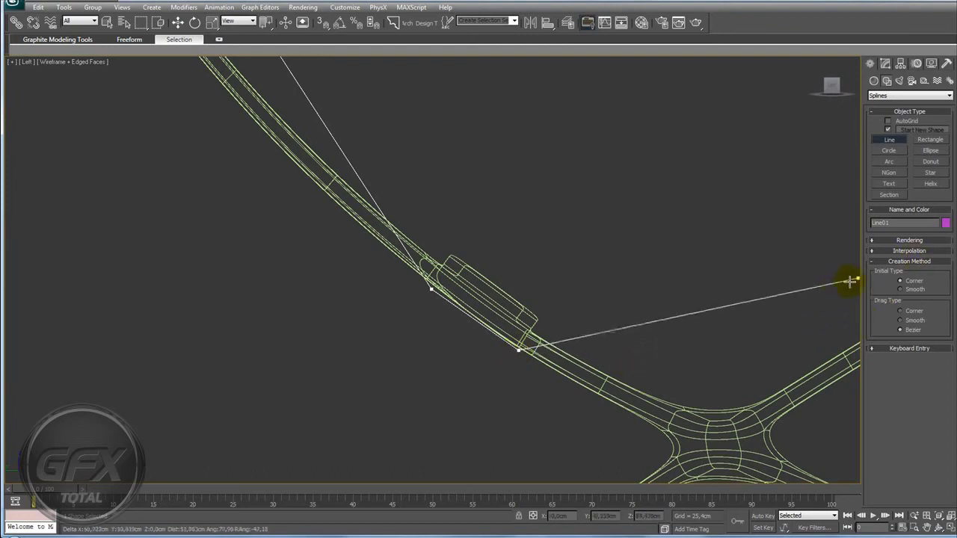
{"action": "key", "text": "i"}
{"action": "key", "text": "i"}
{"action": "key", "text": "i"}
{"action": "key", "text": "i"}
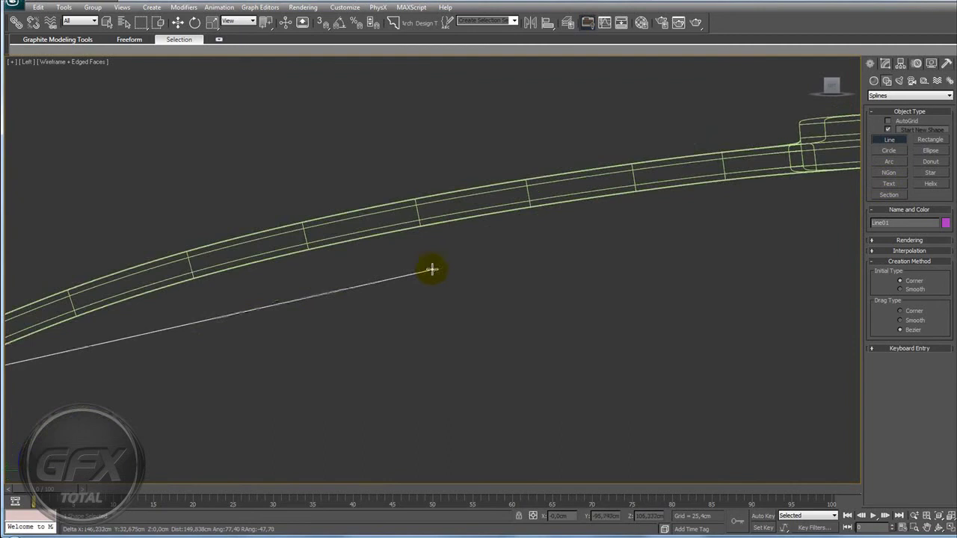
{"action": "key", "text": "i"}
{"action": "scroll", "coordinate": [338, 295], "scroll_direction": "down", "scroll_amount": 3}
{"action": "scroll", "coordinate": [438, 277], "scroll_direction": "up", "scroll_amount": 8}
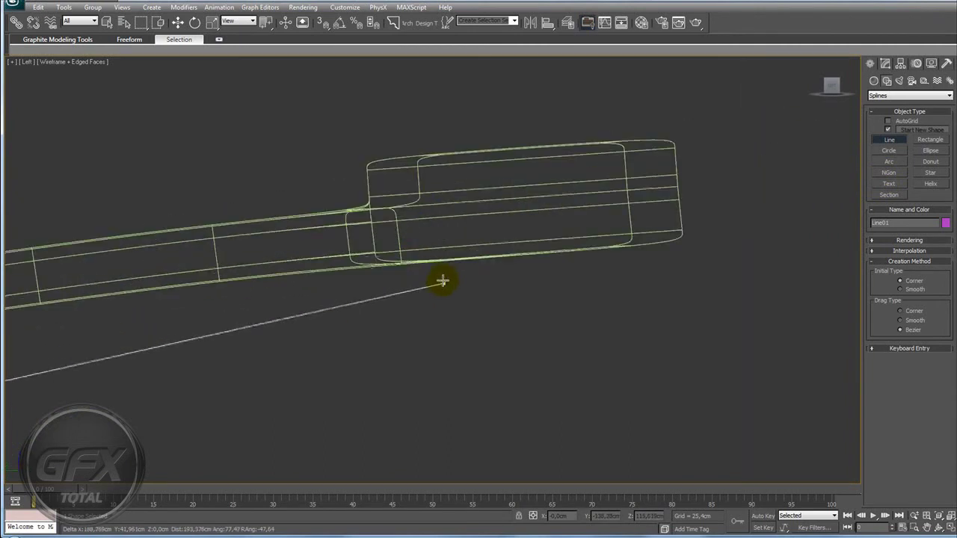
{"action": "left_click", "coordinate": [689, 244]}
{"action": "left_click", "coordinate": [681, 125]}
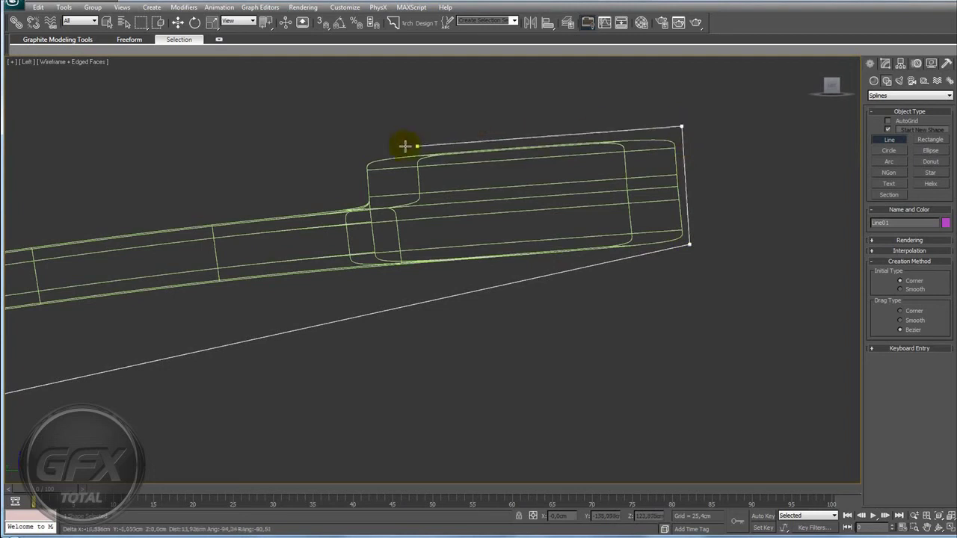
{"action": "left_click", "coordinate": [355, 152]}
{"action": "left_click", "coordinate": [346, 203]}
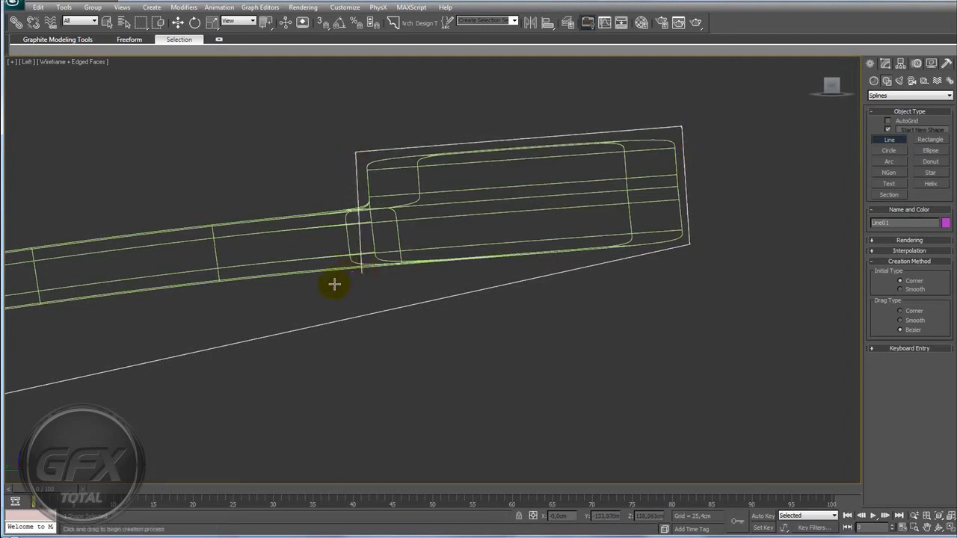
Zoom out to review Line01 and switch to the Modify panel.
{"action": "scroll", "coordinate": [366, 284], "scroll_direction": "down", "scroll_amount": 3}
{"action": "middle_click_drag", "start_coordinate": [380, 312], "coordinate": [408, 306]}
{"action": "scroll", "coordinate": [488, 314], "scroll_direction": "down", "scroll_amount": 2}
{"action": "mouse_move", "coordinate": [513, 316]}
{"action": "middle_mouse_down"}
{"action": "mouse_move", "coordinate": [346, 327]}
{"action": "mouse_move", "coordinate": [475, 331]}
{"action": "mouse_move", "coordinate": [344, 292]}
{"action": "mouse_move", "coordinate": [455, 273]}
{"action": "middle_mouse_up"}
{"action": "scroll", "coordinate": [475, 331], "scroll_direction": "up", "scroll_amount": 2}
{"action": "scroll", "coordinate": [454, 274], "scroll_direction": "up", "scroll_amount": 2}
{"action": "left_click", "coordinate": [885, 63]}
{"action": "middle_click_drag", "start_coordinate": [714, 199], "coordinate": [591, 199]}
{"action": "scroll", "coordinate": [592, 199], "scroll_direction": "up", "scroll_amount": 1}
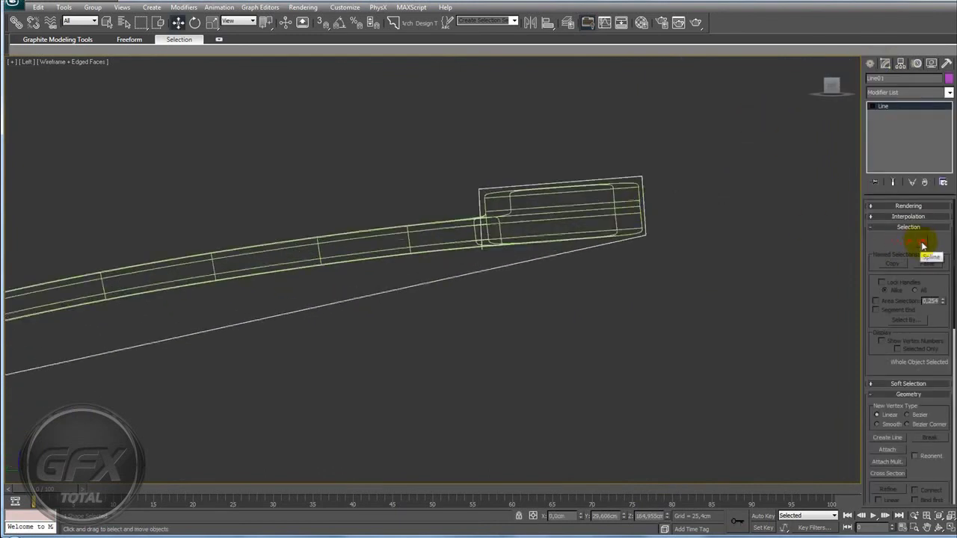
At Spline level, select Line01 and use the Outline spinner to give it a parallel double outline.
{"action": "left_click", "coordinate": [921, 243]}
{"action": "left_click", "coordinate": [486, 274]}
{"action": "scroll", "coordinate": [559, 307], "scroll_direction": "down", "scroll_amount": 2}
{"action": "scroll", "coordinate": [560, 307], "scroll_direction": "down", "scroll_amount": 1}
{"action": "scroll", "coordinate": [445, 319], "scroll_direction": "down", "scroll_amount": 5}
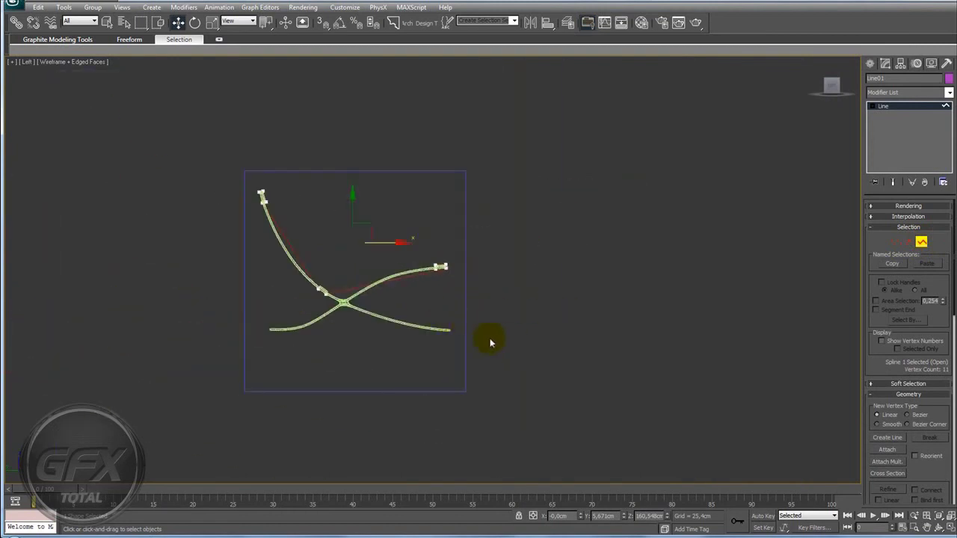
{"action": "scroll", "coordinate": [613, 284], "scroll_direction": "up", "scroll_amount": 5}
{"action": "scroll", "coordinate": [688, 309], "scroll_direction": "up", "scroll_amount": 5}
{"action": "middle_click_drag", "start_coordinate": [689, 309], "coordinate": [643, 328]}
{"action": "left_click_drag", "start_coordinate": [868, 359], "coordinate": [873, 198]}
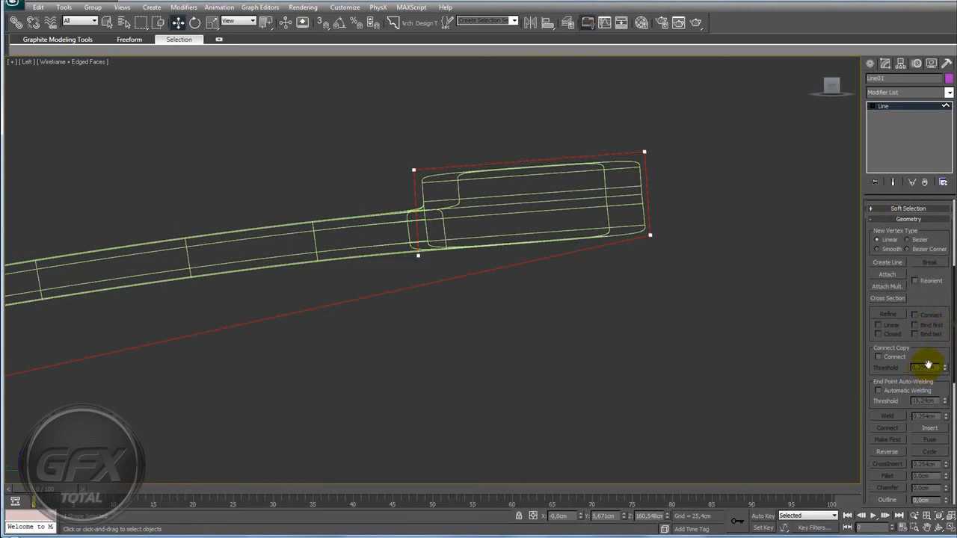
{"action": "left_click_drag", "start_coordinate": [922, 364], "coordinate": [919, 222]}
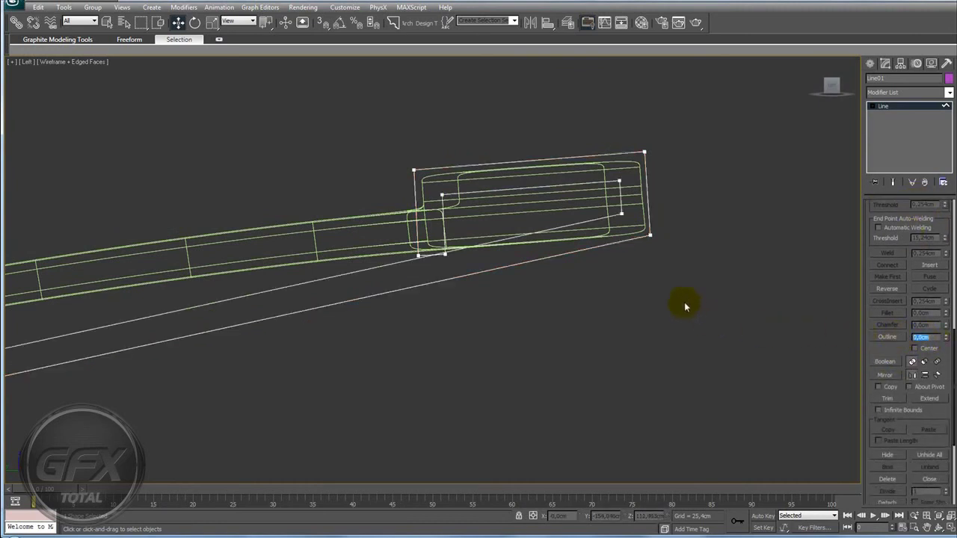
{"action": "middle_click_drag", "start_coordinate": [684, 302], "coordinate": [721, 316]}
Frame the spline's end and box-select the outer segments wrapping the frame bar's end.
{"action": "scroll", "coordinate": [411, 308], "scroll_direction": "down", "scroll_amount": 5}
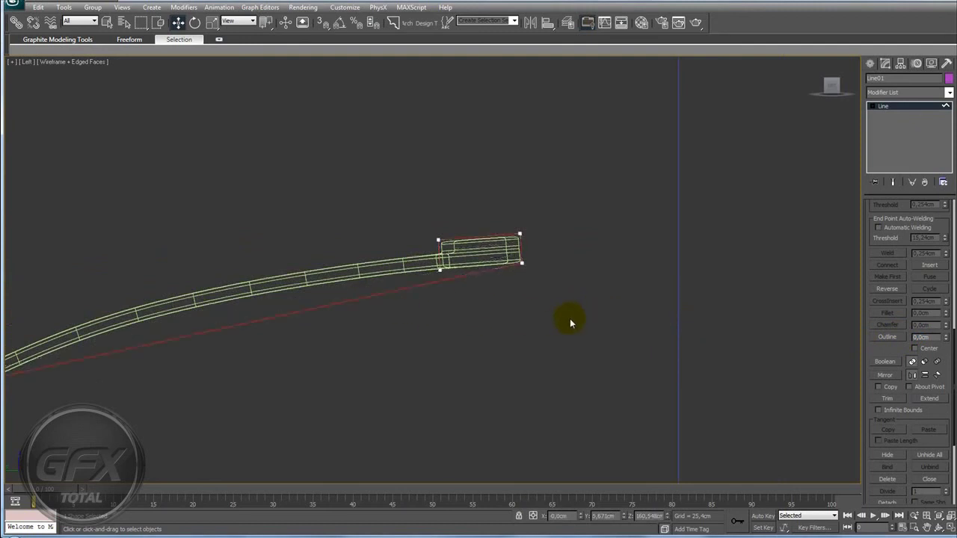
{"action": "scroll", "coordinate": [533, 309], "scroll_direction": "up", "scroll_amount": 2}
{"action": "scroll", "coordinate": [549, 304], "scroll_direction": "up", "scroll_amount": 3}
{"action": "scroll", "coordinate": [549, 304], "scroll_direction": "up", "scroll_amount": 2}
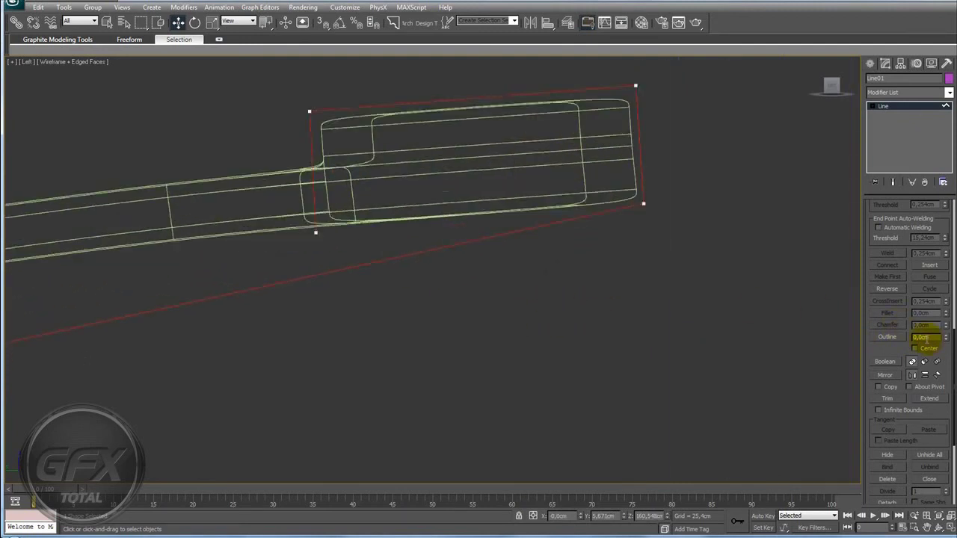
{"action": "scroll", "coordinate": [551, 320], "scroll_direction": "down", "scroll_amount": 2}
{"action": "scroll", "coordinate": [607, 327], "scroll_direction": "down", "scroll_amount": 3}
{"action": "scroll", "coordinate": [579, 324], "scroll_direction": "down", "scroll_amount": 2}
{"action": "mouse_move", "coordinate": [578, 324]}
{"action": "middle_mouse_down"}
{"action": "mouse_move", "coordinate": [615, 355]}
{"action": "mouse_move", "coordinate": [733, 324]}
{"action": "mouse_move", "coordinate": [684, 299]}
{"action": "middle_mouse_up"}
{"action": "scroll", "coordinate": [578, 337], "scroll_direction": "up", "scroll_amount": 2}
{"action": "scroll", "coordinate": [689, 342], "scroll_direction": "up", "scroll_amount": 3}
{"action": "scroll", "coordinate": [688, 342], "scroll_direction": "down", "scroll_amount": 4}
{"action": "middle_click_drag", "start_coordinate": [376, 359], "coordinate": [363, 367]}
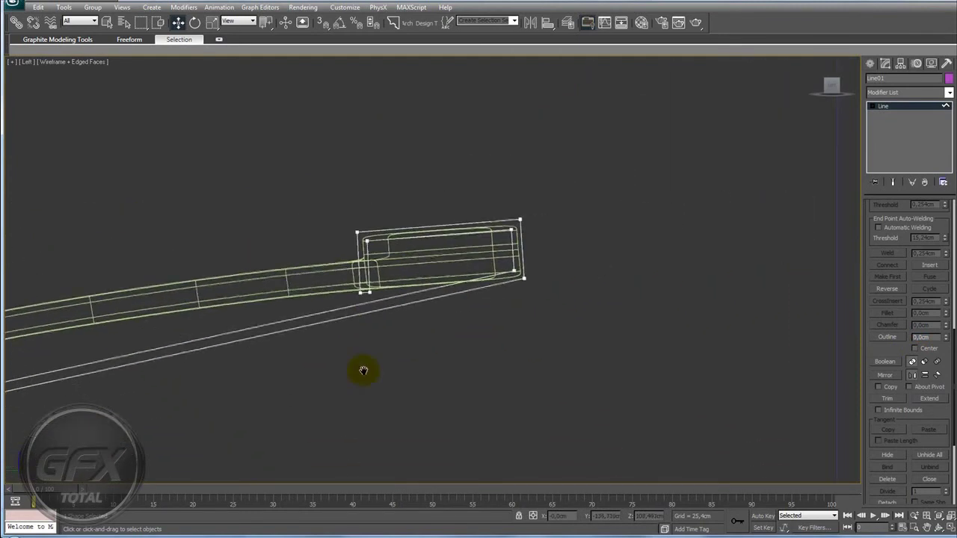
{"action": "scroll", "coordinate": [381, 374], "scroll_direction": "up", "scroll_amount": 2}
{"action": "left_click_drag", "start_coordinate": [540, 361], "coordinate": [475, 297]}
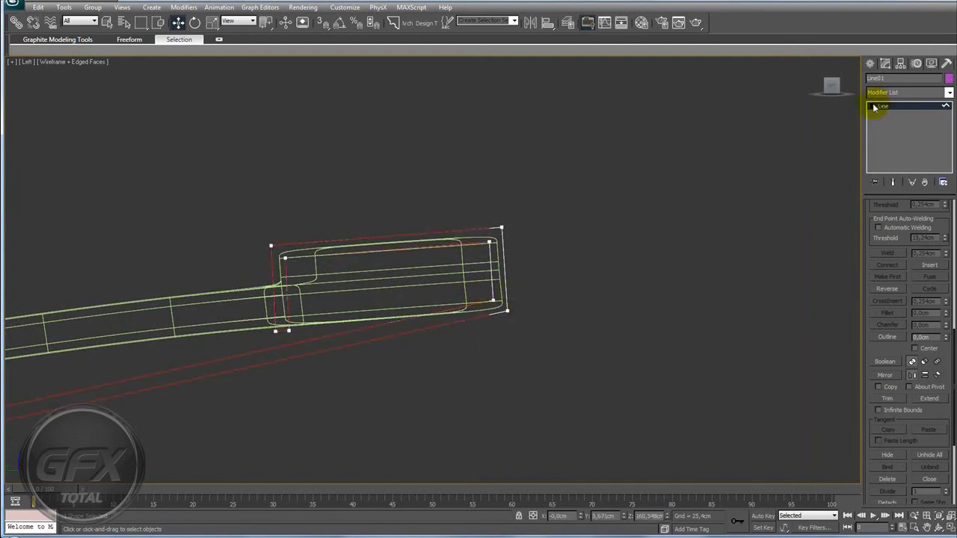
At Vertex level, move the box-end corner points outward around the frame bar's end.
{"action": "left_click", "coordinate": [871, 107]}
{"action": "left_click", "coordinate": [891, 115]}
{"action": "left_click_drag", "start_coordinate": [498, 286], "coordinate": [530, 311]}
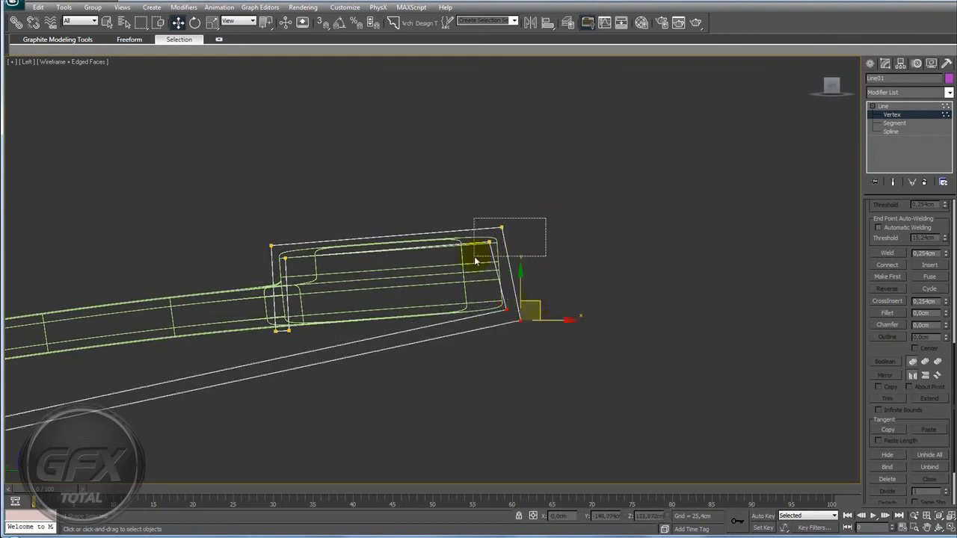
{"action": "left_click_drag", "start_coordinate": [546, 219], "coordinate": [475, 260]}
{"action": "left_click_drag", "start_coordinate": [501, 227], "coordinate": [513, 219]}
{"action": "mouse_move", "coordinate": [357, 219]}
{"action": "left_mouse_down"}
{"action": "mouse_move", "coordinate": [236, 277]}
{"action": "mouse_move", "coordinate": [271, 284]}
{"action": "left_mouse_up"}
{"action": "mouse_move", "coordinate": [261, 329]}
{"action": "left_mouse_down"}
{"action": "mouse_move", "coordinate": [296, 337]}
{"action": "mouse_move", "coordinate": [278, 315]}
{"action": "left_mouse_up"}
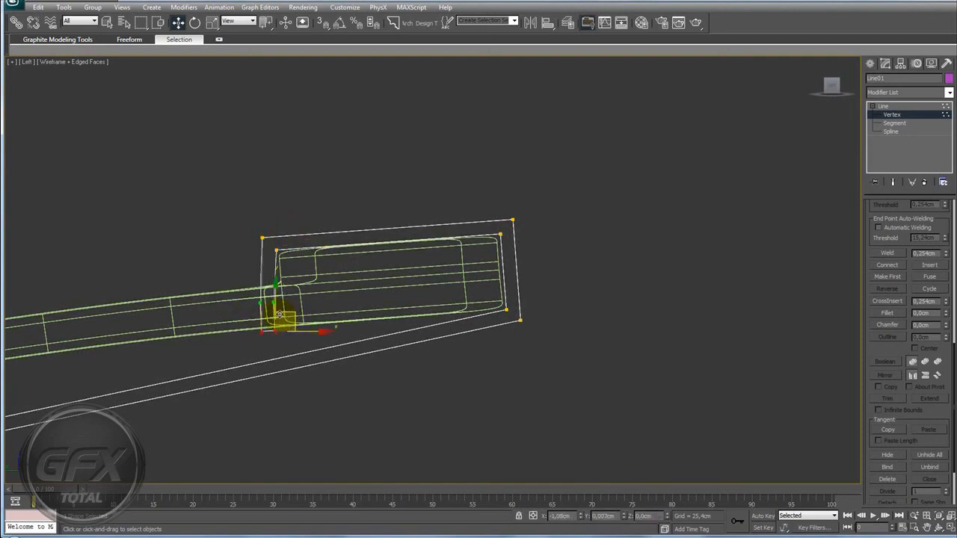
At the tube's other end, move the lower and upper outline points to fit the tube.
{"action": "scroll", "coordinate": [133, 347], "scroll_direction": "down", "scroll_amount": 3}
{"action": "mouse_move", "coordinate": [132, 346]}
{"action": "middle_mouse_down"}
{"action": "mouse_move", "coordinate": [246, 309]}
{"action": "mouse_move", "coordinate": [421, 289]}
{"action": "middle_mouse_up"}
{"action": "scroll", "coordinate": [511, 308], "scroll_direction": "up", "scroll_amount": 5}
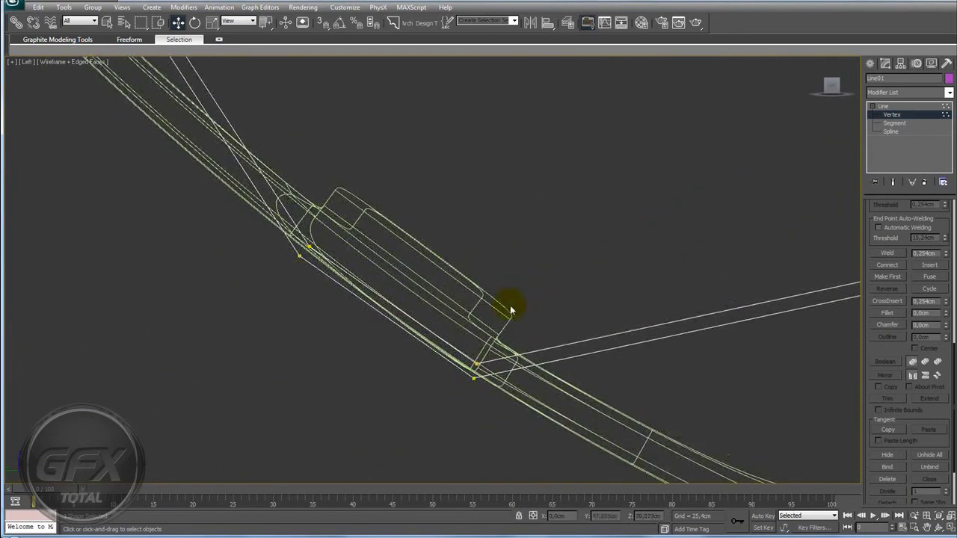
{"action": "left_click_drag", "start_coordinate": [487, 361], "coordinate": [483, 376]}
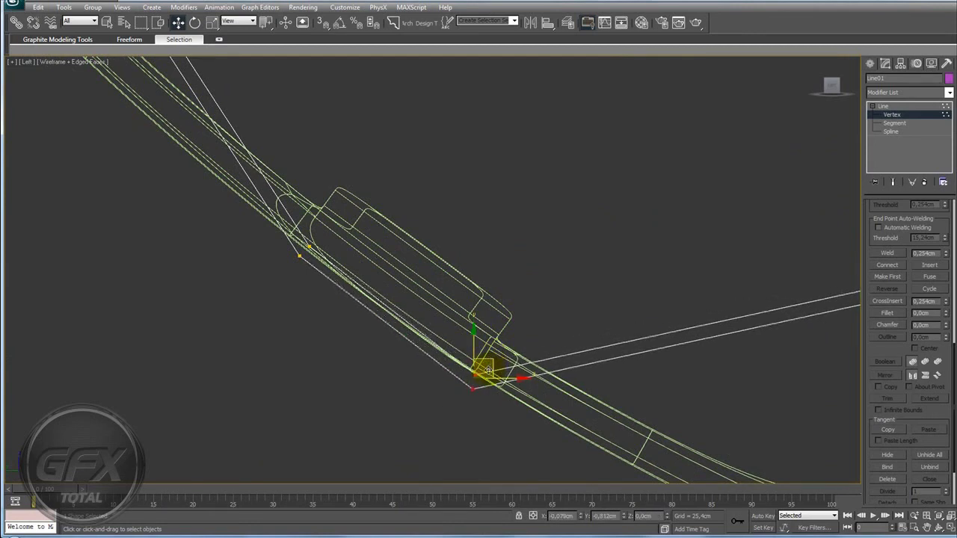
{"action": "left_click", "coordinate": [324, 238]}
{"action": "mouse_move", "coordinate": [318, 236]}
{"action": "left_mouse_down"}
{"action": "mouse_move", "coordinate": [309, 246]}
{"action": "mouse_move", "coordinate": [299, 223]}
{"action": "left_mouse_up"}
{"action": "scroll", "coordinate": [277, 143], "scroll_direction": "down", "scroll_amount": 3}
{"action": "scroll", "coordinate": [361, 378], "scroll_direction": "up", "scroll_amount": 2}
{"action": "scroll", "coordinate": [321, 246], "scroll_direction": "up", "scroll_amount": 2}
{"action": "mouse_move", "coordinate": [321, 246]}
{"action": "middle_mouse_down"}
{"action": "mouse_move", "coordinate": [192, 235]}
{"action": "mouse_move", "coordinate": [305, 247]}
{"action": "middle_mouse_up"}
Reshape the outline's bottom and top corner points into a rectangular end.
{"action": "scroll", "coordinate": [192, 235], "scroll_direction": "up", "scroll_amount": 2}
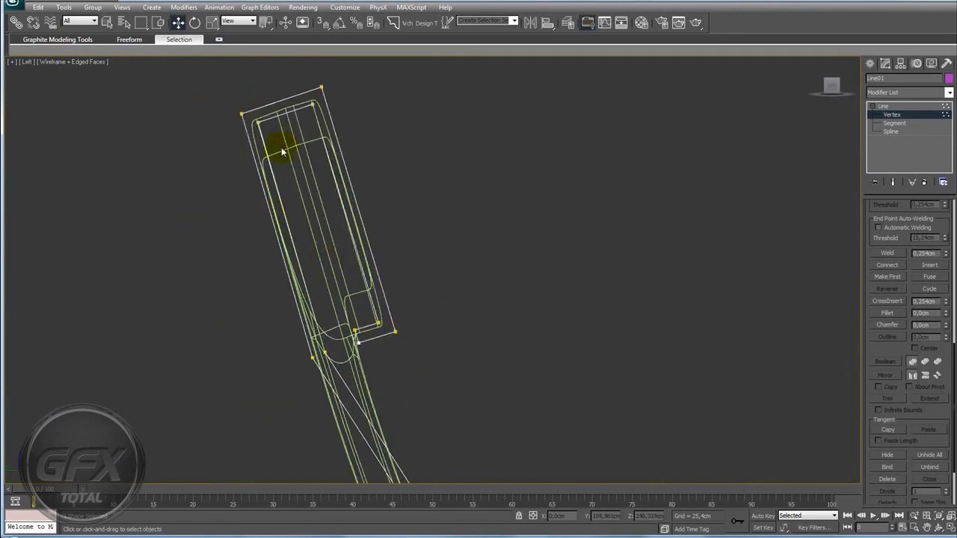
{"action": "middle_click_drag", "start_coordinate": [282, 152], "coordinate": [331, 238]}
{"action": "left_click_drag", "start_coordinate": [325, 352], "coordinate": [398, 478]}
{"action": "middle_click_drag", "start_coordinate": [398, 478], "coordinate": [403, 390]}
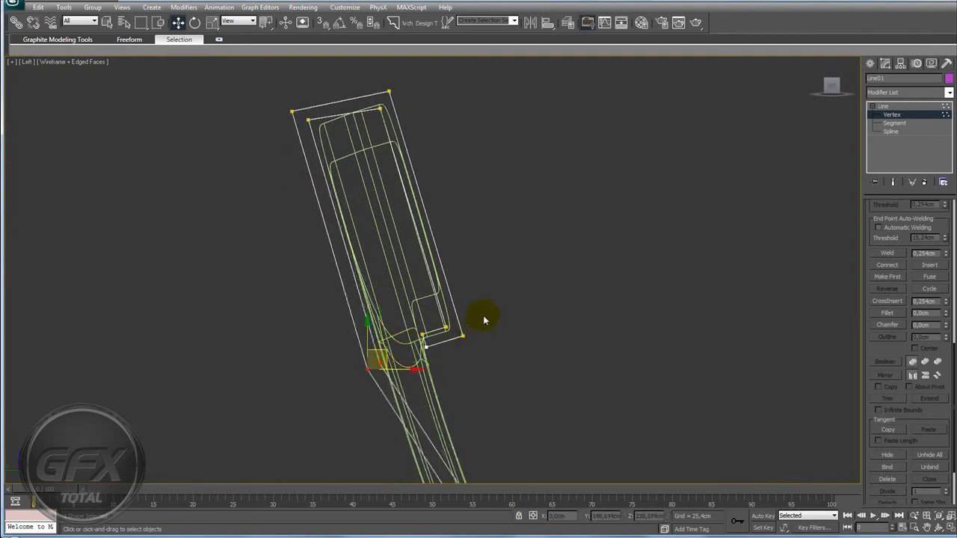
{"action": "left_click_drag", "start_coordinate": [420, 350], "coordinate": [499, 329]}
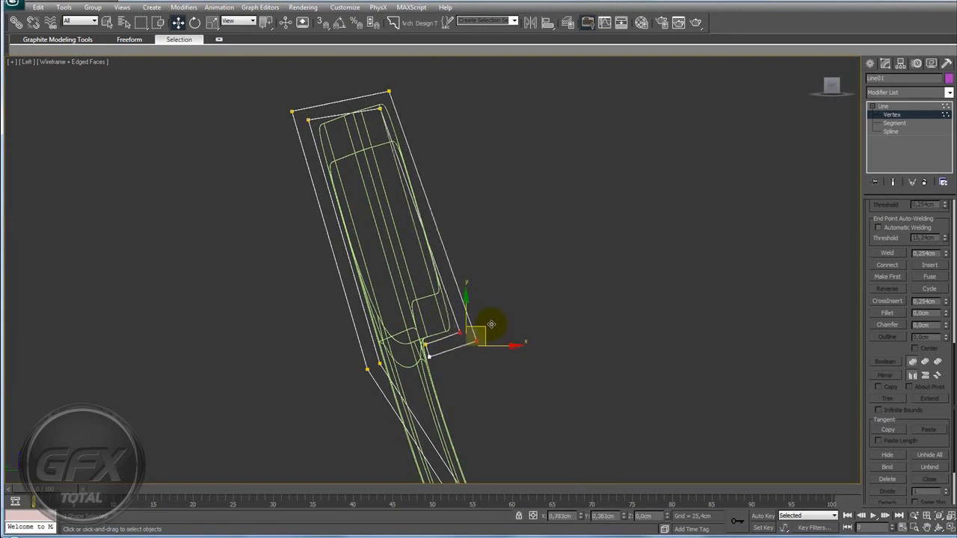
{"action": "middle_click_drag", "start_coordinate": [445, 77], "coordinate": [451, 250]}
{"action": "mouse_move", "coordinate": [423, 228]}
{"action": "left_mouse_down"}
{"action": "mouse_move", "coordinate": [359, 313]}
{"action": "mouse_move", "coordinate": [362, 305]}
{"action": "left_mouse_up"}
{"action": "left_click_drag", "start_coordinate": [406, 261], "coordinate": [410, 238]}
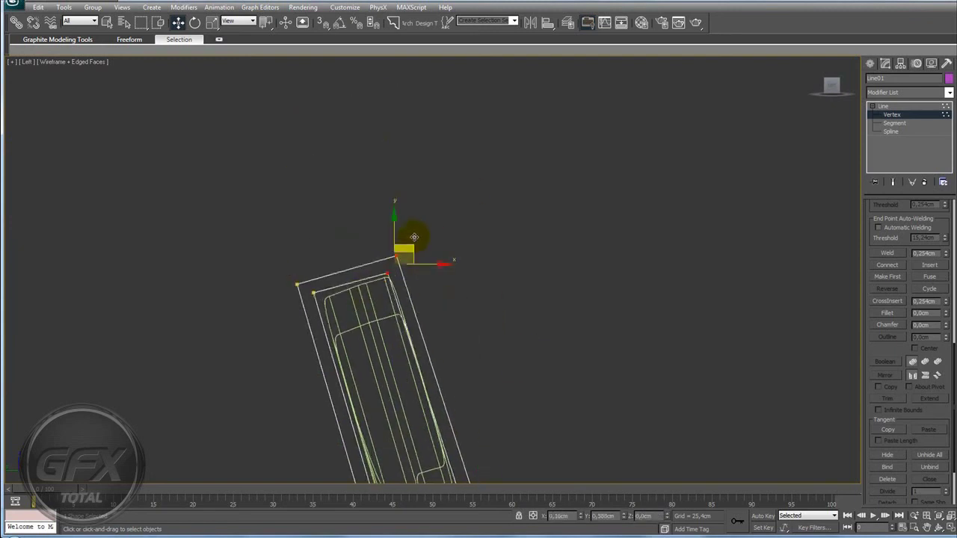
{"action": "scroll", "coordinate": [473, 275], "scroll_direction": "down", "scroll_amount": 3}
{"action": "scroll", "coordinate": [473, 275], "scroll_direction": "up", "scroll_amount": 2}
{"action": "scroll", "coordinate": [434, 237], "scroll_direction": "up", "scroll_amount": 2}
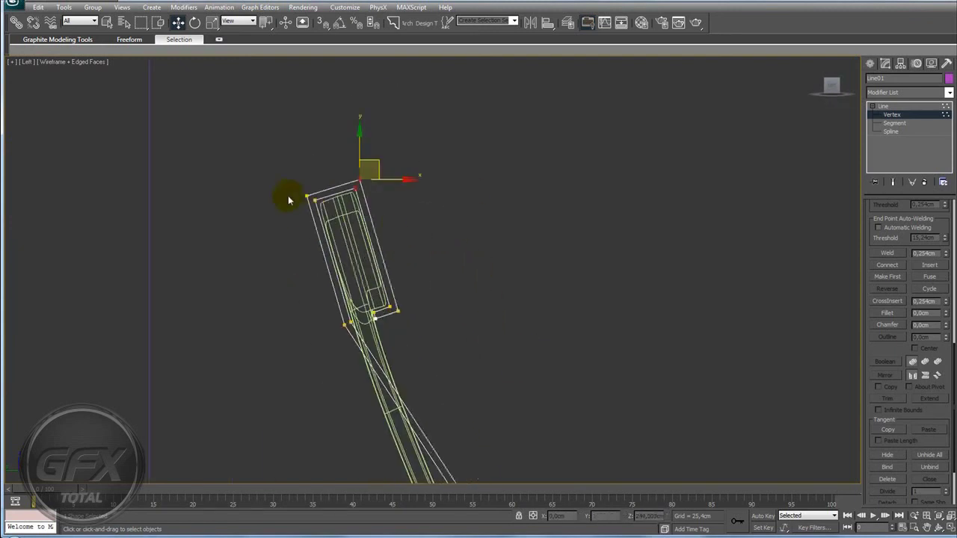
Select the bottom points and the points near the box corner.
{"action": "left_click_drag", "start_coordinate": [379, 216], "coordinate": [327, 242]}
{"action": "scroll", "coordinate": [406, 224], "scroll_direction": "up", "scroll_amount": 3}
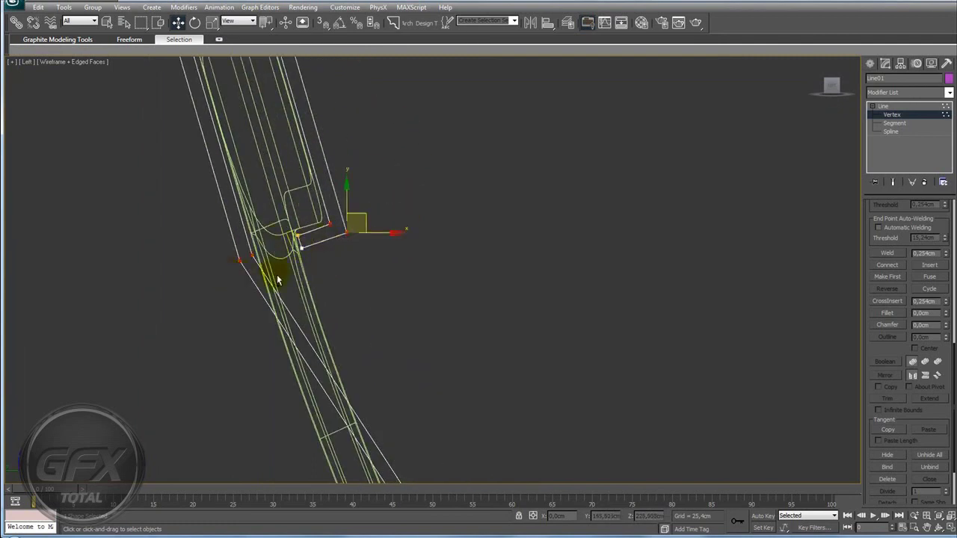
{"action": "scroll", "coordinate": [299, 291], "scroll_direction": "down", "scroll_amount": 3}
{"action": "scroll", "coordinate": [384, 314], "scroll_direction": "up", "scroll_amount": 1}
{"action": "scroll", "coordinate": [406, 280], "scroll_direction": "up", "scroll_amount": 1}
{"action": "scroll", "coordinate": [441, 258], "scroll_direction": "up", "scroll_amount": 1}
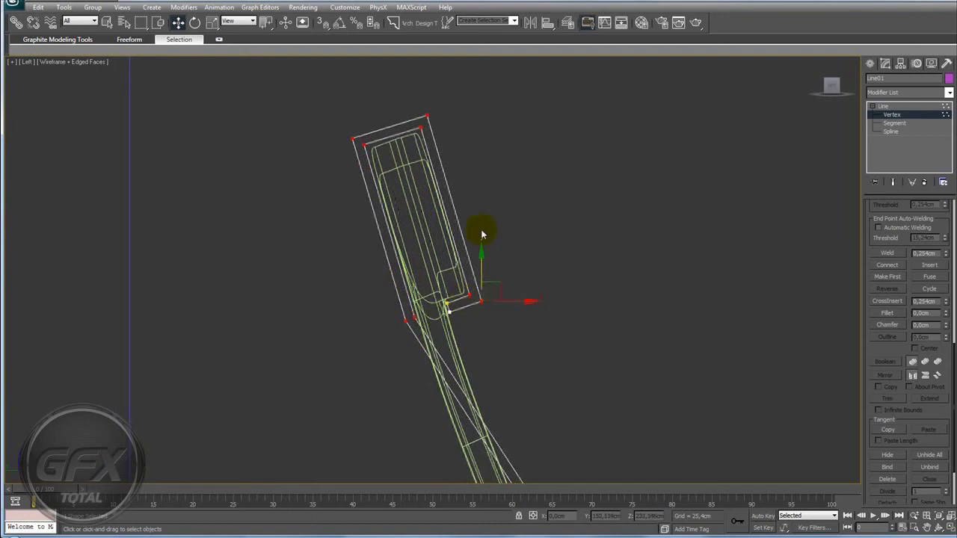
{"action": "scroll", "coordinate": [459, 203], "scroll_direction": "down", "scroll_amount": 2}
{"action": "scroll", "coordinate": [438, 137], "scroll_direction": "up", "scroll_amount": 4}
{"action": "scroll", "coordinate": [439, 136], "scroll_direction": "down", "scroll_amount": 3}
{"action": "scroll", "coordinate": [278, 154], "scroll_direction": "up", "scroll_amount": 3}
{"action": "left_click_drag", "start_coordinate": [261, 159], "coordinate": [458, 300]}
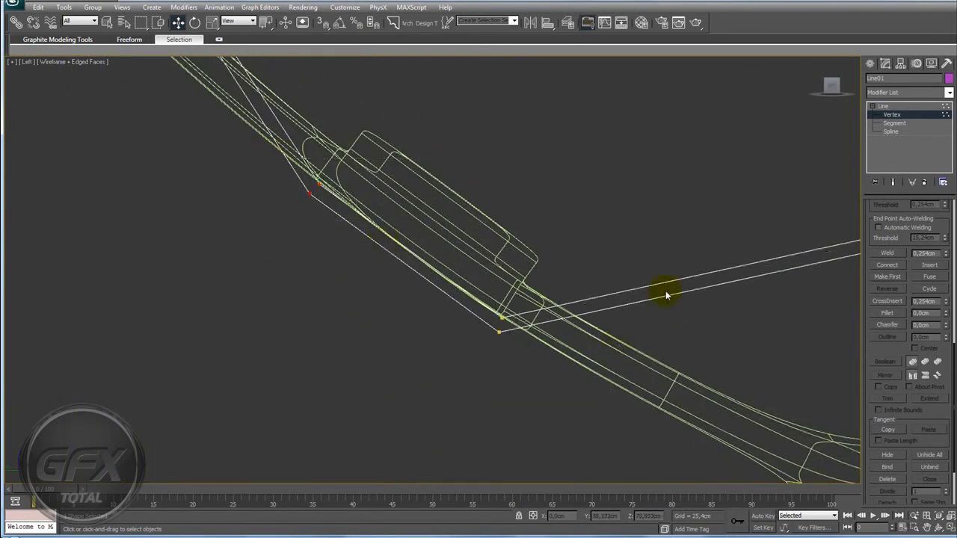
{"action": "scroll", "coordinate": [667, 295], "scroll_direction": "down", "scroll_amount": 2}
{"action": "middle_click_drag", "start_coordinate": [259, 335], "coordinate": [235, 216]}
{"action": "scroll", "coordinate": [314, 242], "scroll_direction": "up", "scroll_amount": 3}
{"action": "mouse_move", "coordinate": [314, 242]}
{"action": "middle_mouse_down"}
{"action": "mouse_move", "coordinate": [447, 271]}
{"action": "mouse_move", "coordinate": [577, 364]}
{"action": "middle_mouse_up"}
Window-select all corner vertices of the spline's box end.
{"action": "left_click_drag", "start_coordinate": [625, 165], "coordinate": [546, 220]}
{"action": "left_click_drag", "start_coordinate": [408, 177], "coordinate": [323, 226]}
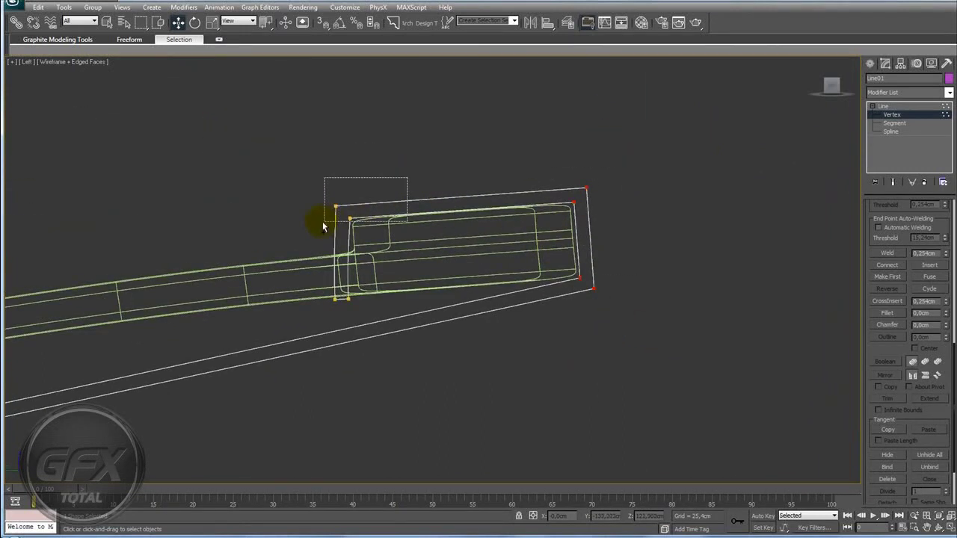
{"action": "middle_click_drag", "start_coordinate": [362, 292], "coordinate": [501, 283]}
{"action": "scroll", "coordinate": [515, 316], "scroll_direction": "down", "scroll_amount": 1}
{"action": "scroll", "coordinate": [531, 316], "scroll_direction": "down", "scroll_amount": 2}
{"action": "middle_click_drag", "start_coordinate": [532, 316], "coordinate": [577, 314]}
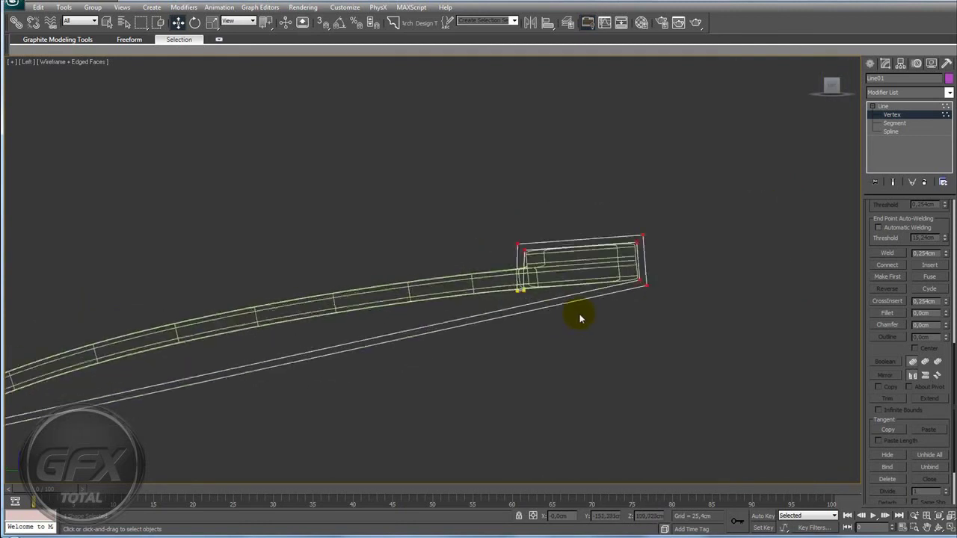
{"action": "scroll", "coordinate": [576, 316], "scroll_direction": "up", "scroll_amount": 3}
{"action": "scroll", "coordinate": [778, 329], "scroll_direction": "up", "scroll_amount": 2}
{"action": "left_click_drag", "start_coordinate": [876, 352], "coordinate": [880, 332]}
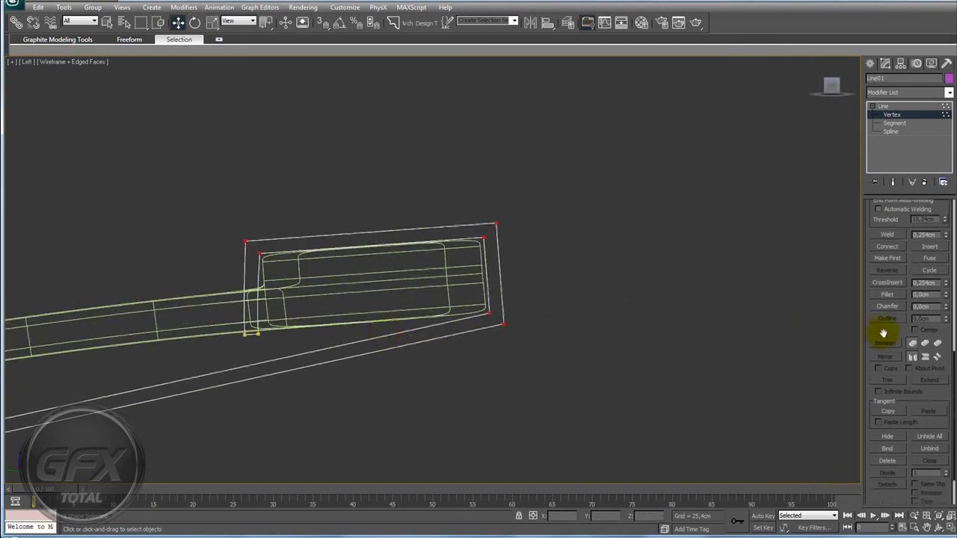
Fillet the selected box-end corner vertices to round them.
{"action": "middle_click_drag", "start_coordinate": [421, 280], "coordinate": [466, 316]}
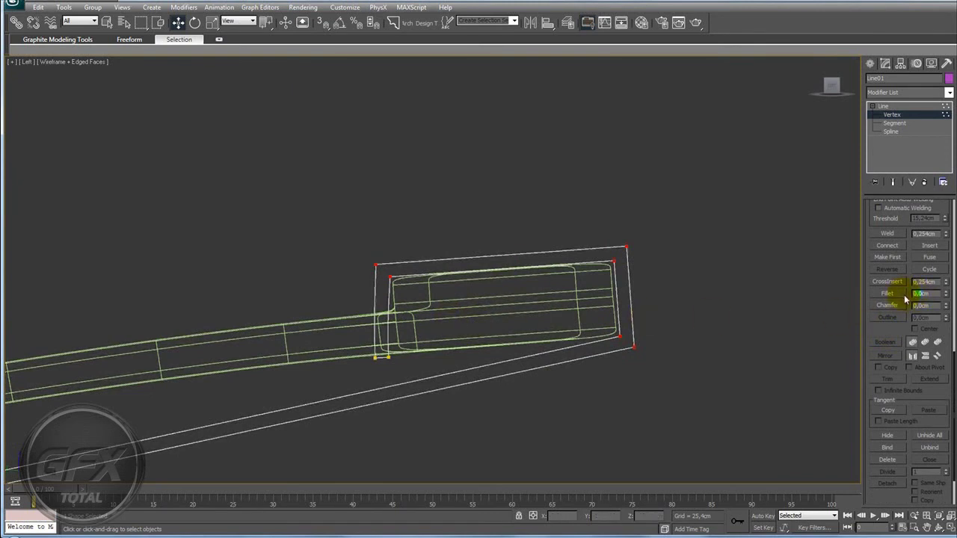
{"action": "type", "text": "1"}
{"action": "key", "text": "Return"}
{"action": "mouse_move", "coordinate": [513, 299]}
{"action": "middle_mouse_down"}
{"action": "mouse_move", "coordinate": [534, 274]}
{"action": "mouse_move", "coordinate": [474, 290]}
{"action": "middle_mouse_up"}
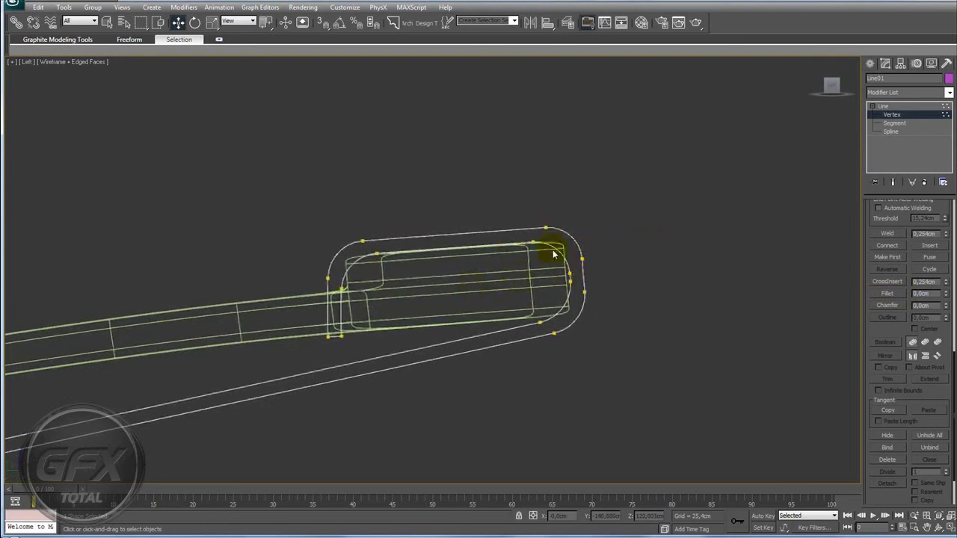
{"action": "scroll", "coordinate": [540, 257], "scroll_direction": "down", "scroll_amount": 3}
{"action": "scroll", "coordinate": [539, 257], "scroll_direction": "down", "scroll_amount": 2}
Switch to a shaded Perspective view, leave Vertex level, and open the Modifier List.
{"action": "key", "text": "p"}
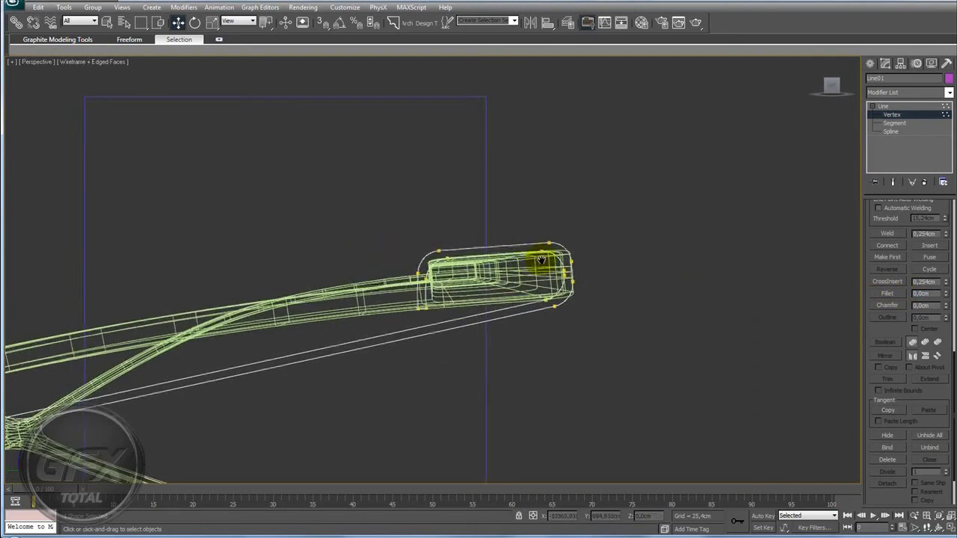
{"action": "mouse_move", "coordinate": [613, 274]}
{"action": "middle_mouse_down", "text": "alt"}
{"action": "mouse_move", "coordinate": [527, 303]}
{"action": "mouse_move", "coordinate": [518, 343]}
{"action": "mouse_move", "coordinate": [559, 321]}
{"action": "mouse_move", "coordinate": [553, 306]}
{"action": "middle_mouse_up", "text": "alt"}
{"action": "key", "text": "F3"}
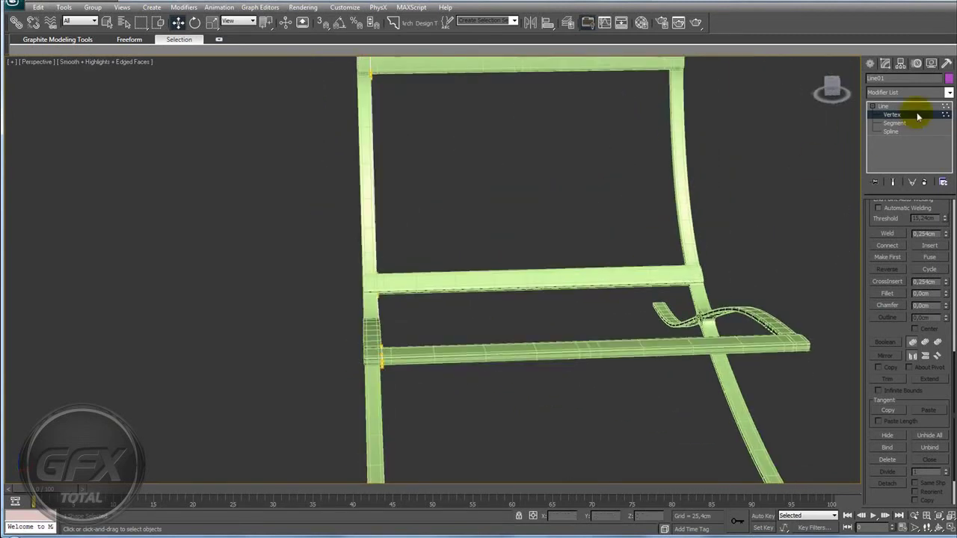
{"action": "left_click", "coordinate": [918, 115]}
{"action": "middle_click_drag", "start_coordinate": [523, 214], "coordinate": [351, 235], "text": "alt"}
{"action": "mouse_move", "coordinate": [420, 231]}
{"action": "middle_mouse_down", "text": "alt"}
{"action": "mouse_move", "coordinate": [506, 257]}
{"action": "mouse_move", "coordinate": [431, 252]}
{"action": "middle_mouse_up", "text": "alt"}
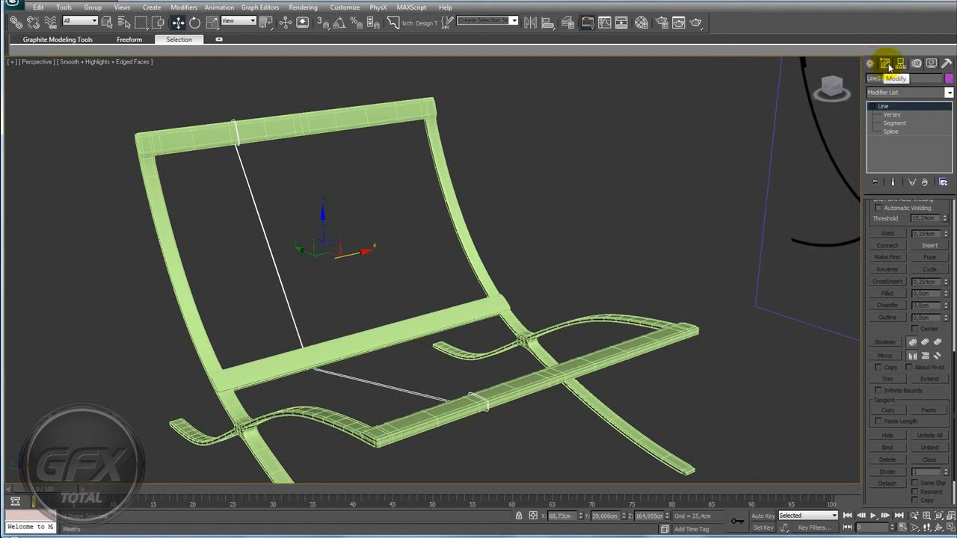
{"action": "left_click", "coordinate": [948, 92]}
{"action": "left_click_drag", "start_coordinate": [951, 123], "coordinate": [940, 154]}
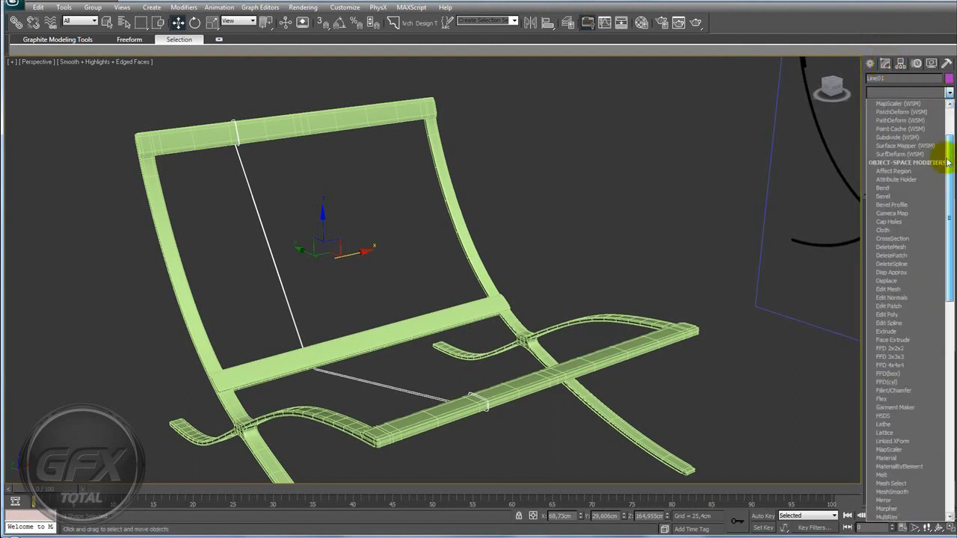
Add an Extrude modifier to the strap line with an Amount of 14 cm.
{"action": "left_click", "coordinate": [892, 331]}
{"action": "left_click_drag", "start_coordinate": [939, 222], "coordinate": [937, 219]}
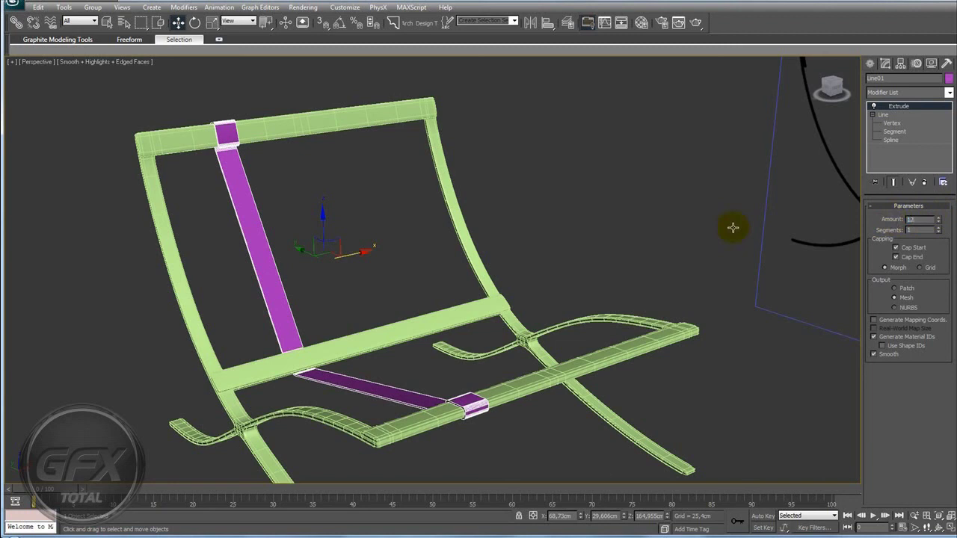
{"action": "key", "text": "Return"}
{"action": "type", "text": "14"}
{"action": "key", "text": "Return"}
Slide the strap against the frame edge and Shift-drag a copy to the right.
{"action": "mouse_move", "coordinate": [573, 284]}
{"action": "middle_mouse_down", "text": "alt"}
{"action": "mouse_move", "coordinate": [583, 272]}
{"action": "mouse_move", "coordinate": [569, 301]}
{"action": "mouse_move", "coordinate": [511, 329]}
{"action": "mouse_move", "coordinate": [641, 280]}
{"action": "mouse_move", "coordinate": [548, 326]}
{"action": "mouse_move", "coordinate": [600, 277]}
{"action": "mouse_move", "coordinate": [577, 294]}
{"action": "middle_mouse_up", "text": "alt"}
{"action": "left_click_drag", "start_coordinate": [494, 221], "coordinate": [422, 229]}
{"action": "middle_click_drag", "start_coordinate": [432, 236], "coordinate": [437, 236], "text": "alt"}
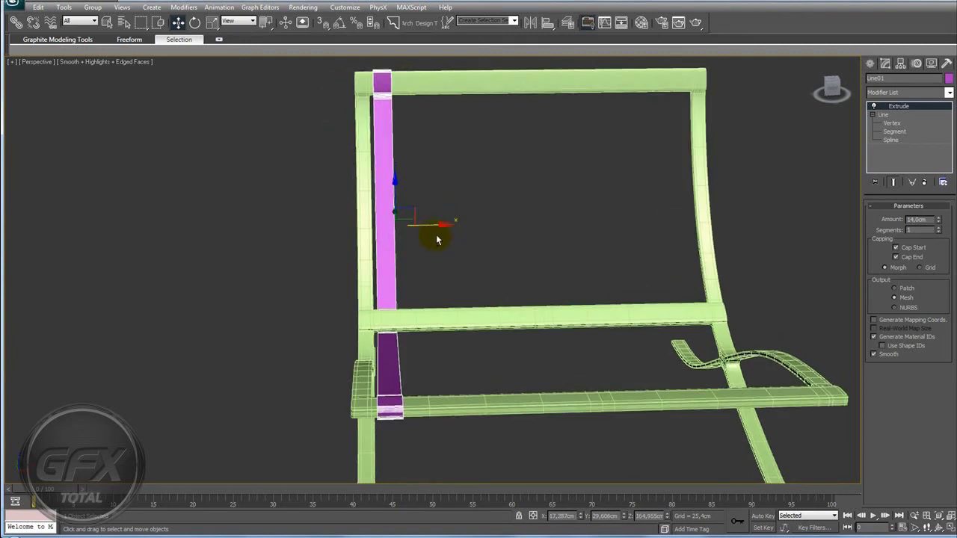
{"action": "left_click_drag", "start_coordinate": [430, 225], "coordinate": [467, 225], "text": "shift"}
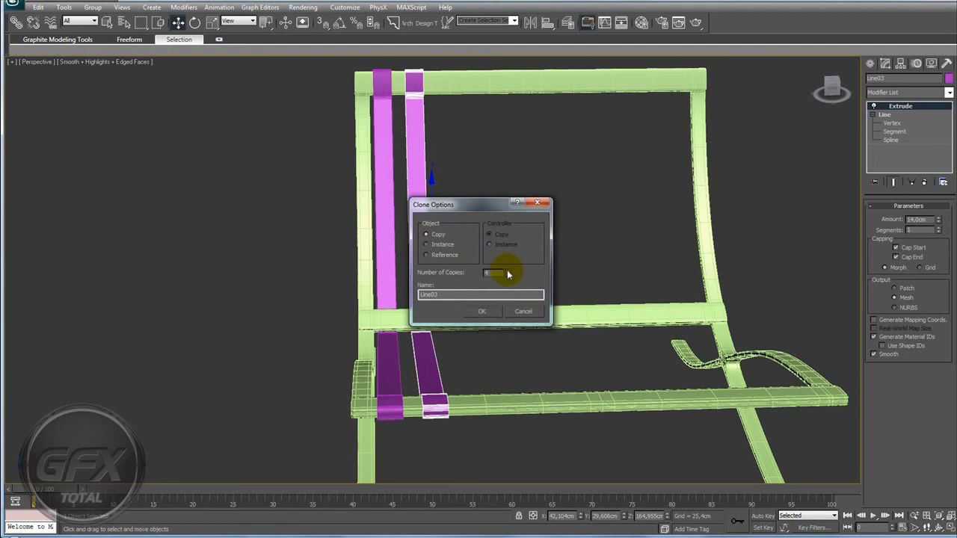
Create the row of strap copies and delete the surplus ones past the frame.
{"action": "left_click", "coordinate": [482, 311]}
{"action": "scroll", "coordinate": [572, 277], "scroll_direction": "down", "scroll_amount": 4}
{"action": "middle_click_drag", "start_coordinate": [399, 273], "coordinate": [548, 314], "text": "alt"}
{"action": "left_click_drag", "start_coordinate": [678, 301], "coordinate": [581, 354]}
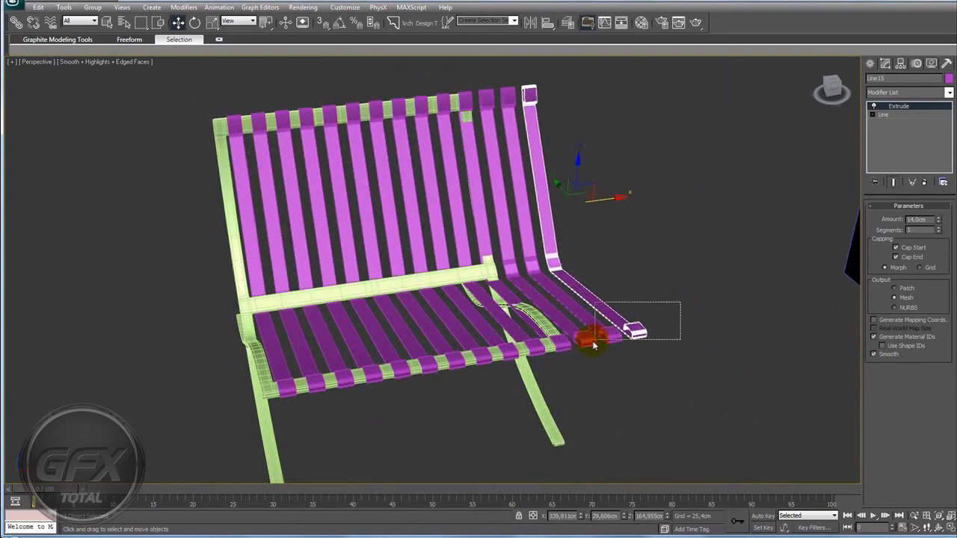
{"action": "key", "text": "Delete"}
Clear the strap selection, then window-select the whole chair.
{"action": "scroll", "coordinate": [582, 343], "scroll_direction": "up", "scroll_amount": 4}
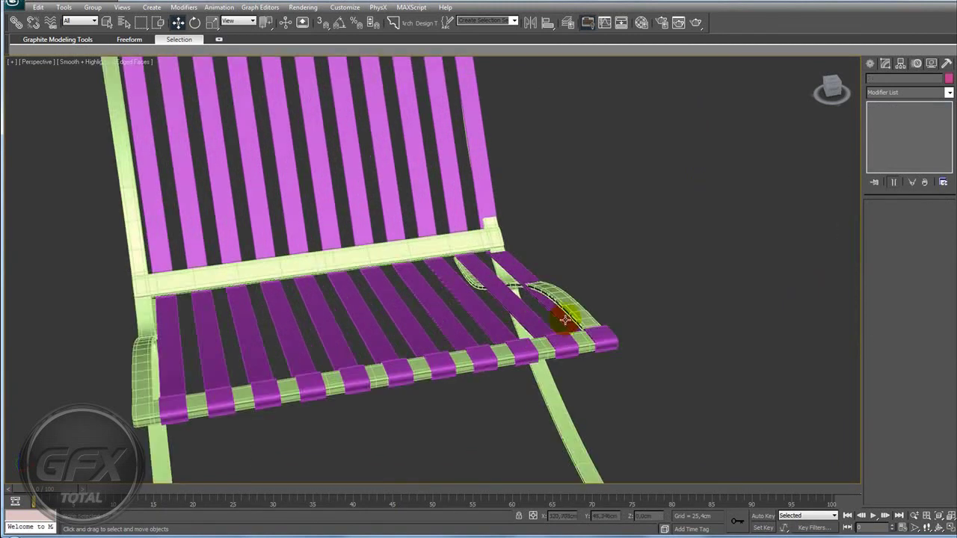
{"action": "mouse_move", "coordinate": [587, 334]}
{"action": "middle_mouse_down", "text": "alt"}
{"action": "mouse_move", "coordinate": [506, 336]}
{"action": "mouse_move", "coordinate": [513, 316]}
{"action": "middle_mouse_up", "text": "alt"}
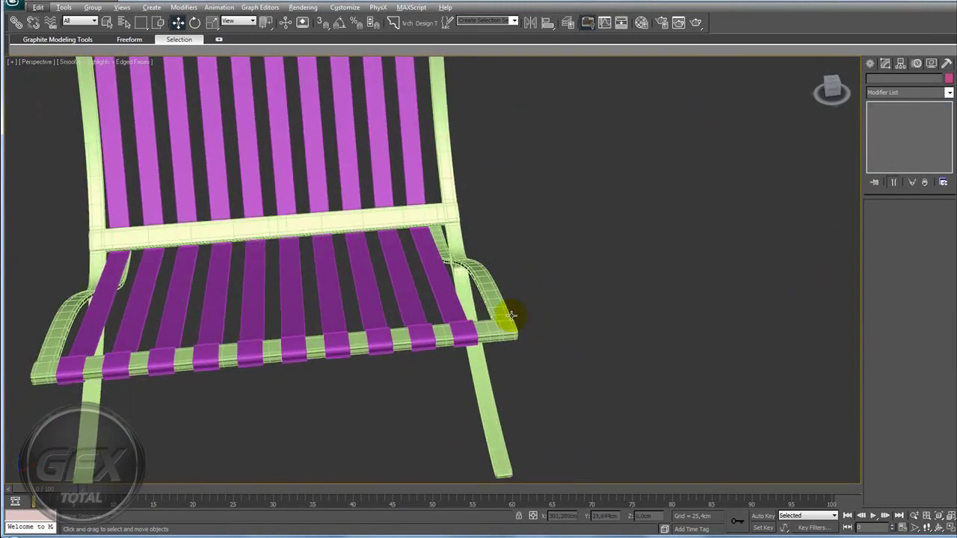
{"action": "left_click", "coordinate": [288, 352]}
{"action": "scroll", "coordinate": [461, 329], "scroll_direction": "down", "scroll_amount": 5}
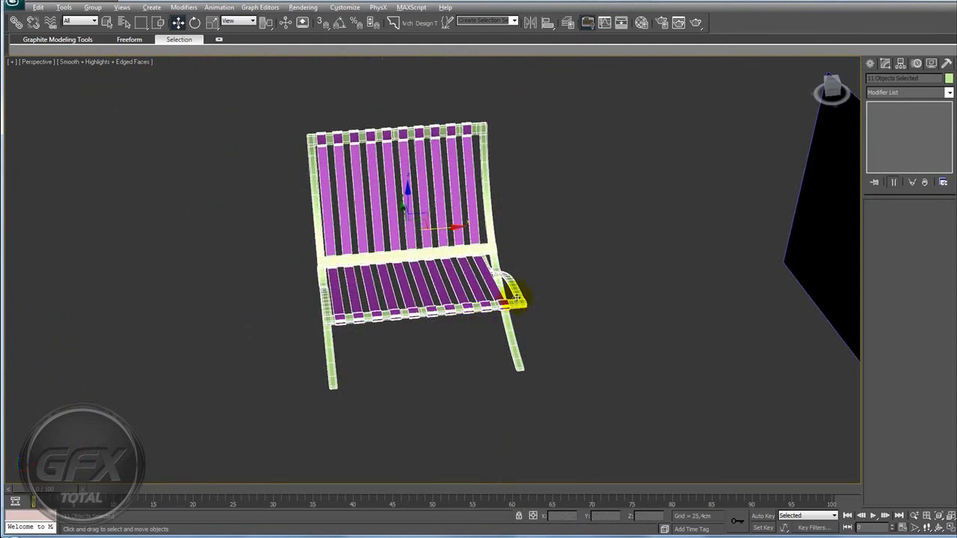
{"action": "scroll", "coordinate": [449, 232], "scroll_direction": "up", "scroll_amount": 4}
{"action": "left_click", "coordinate": [439, 221], "text": "alt"}
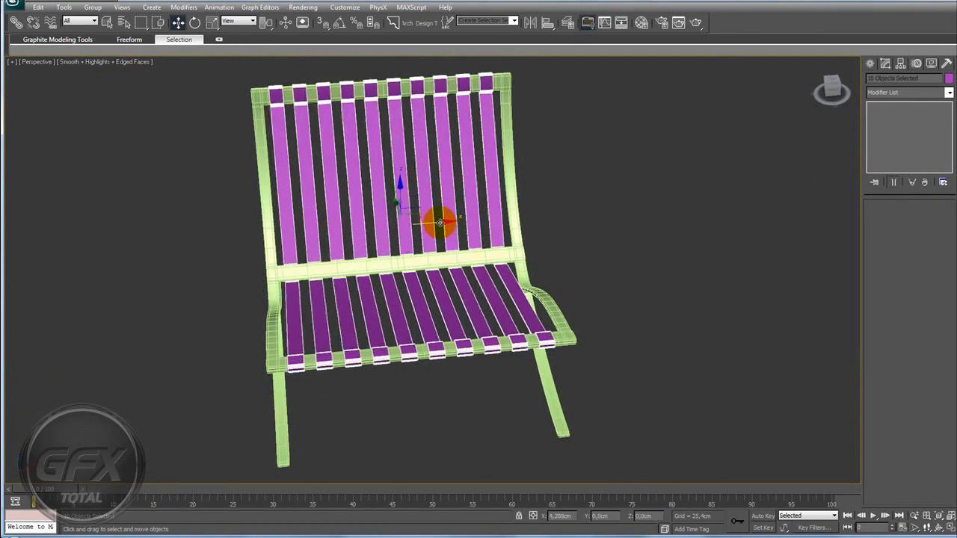
{"action": "scroll", "coordinate": [593, 272], "scroll_direction": "up", "scroll_amount": 3}
{"action": "left_click", "coordinate": [593, 272]}
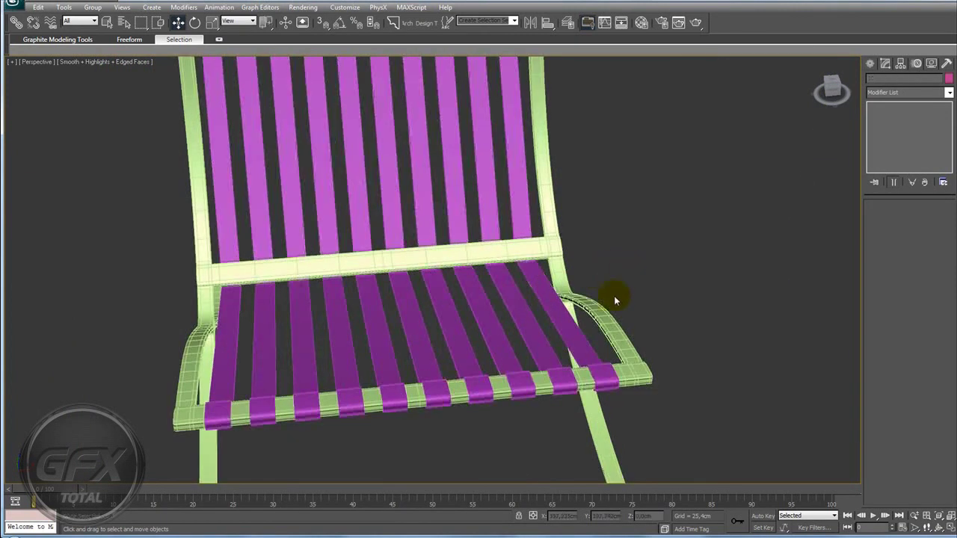
{"action": "middle_click_drag", "start_coordinate": [614, 295], "coordinate": [602, 300], "text": "alt"}
{"action": "scroll", "coordinate": [603, 299], "scroll_direction": "down", "scroll_amount": 3}
{"action": "mouse_move", "coordinate": [560, 359]}
{"action": "middle_mouse_down", "text": "alt"}
{"action": "mouse_move", "coordinate": [615, 381]}
{"action": "mouse_move", "coordinate": [508, 321]}
{"action": "middle_mouse_up", "text": "alt"}
{"action": "left_click_drag", "start_coordinate": [233, 156], "coordinate": [508, 395]}
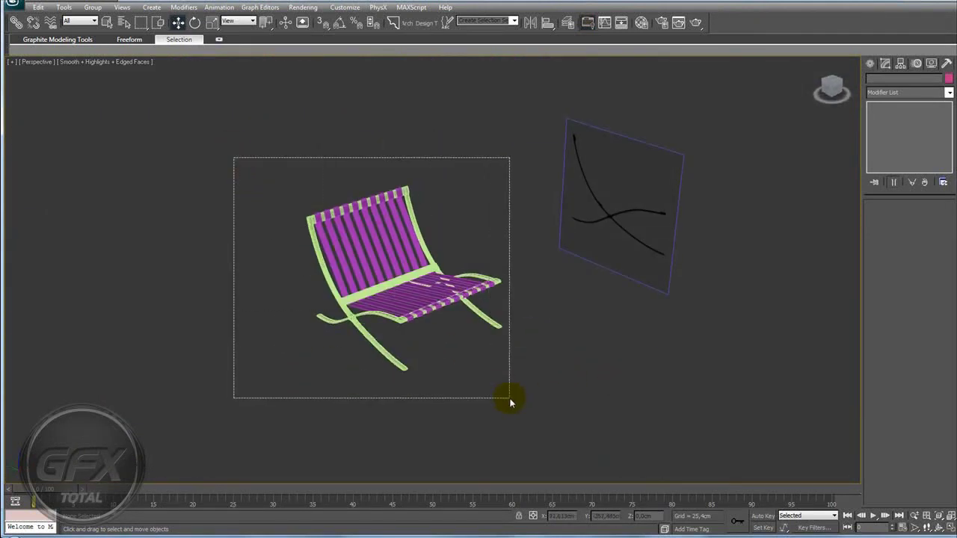
Set the chair's display colour to black and assign the grey sample material to the selection.
{"action": "left_click", "coordinate": [949, 78]}
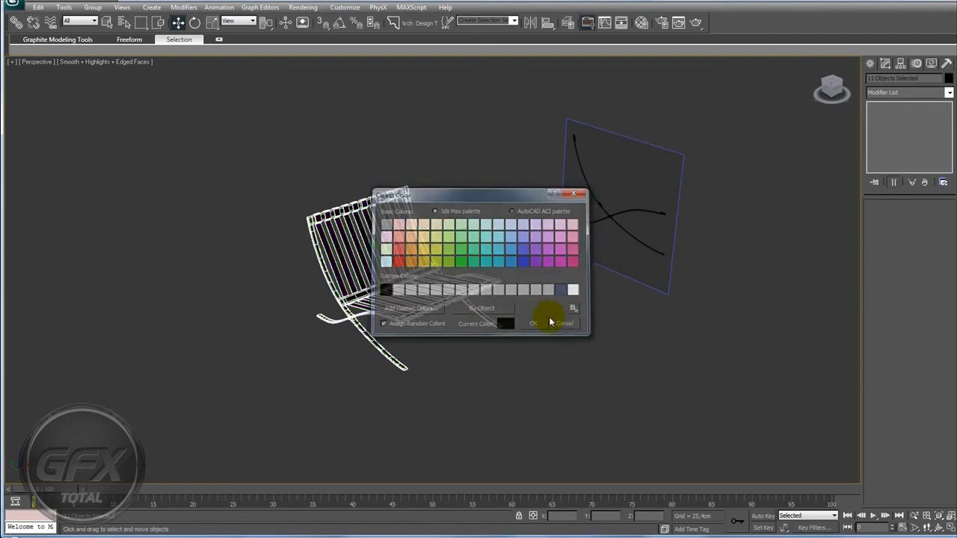
{"action": "left_click", "coordinate": [533, 324]}
{"action": "key", "text": "z"}
{"action": "left_click", "coordinate": [640, 22]}
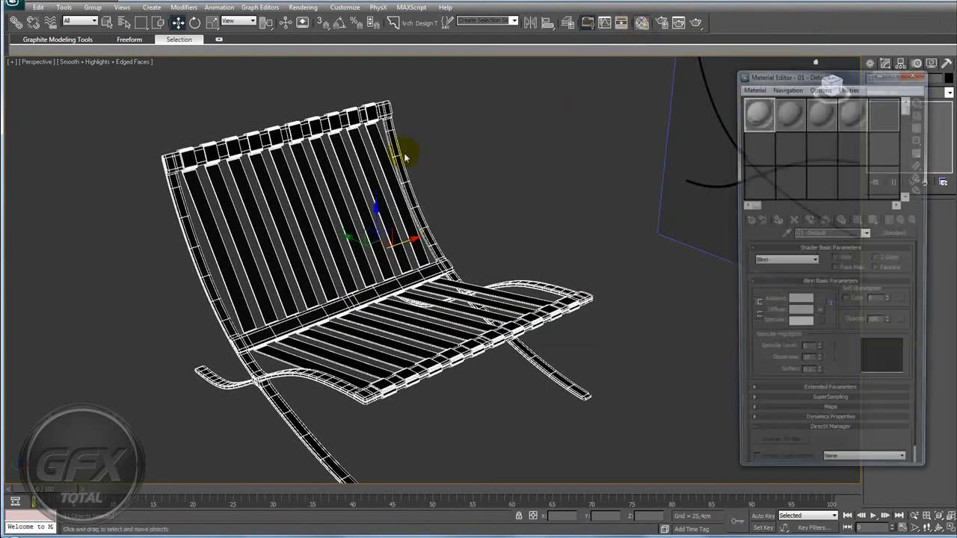
{"action": "left_click_drag", "start_coordinate": [397, 201], "coordinate": [398, 202]}
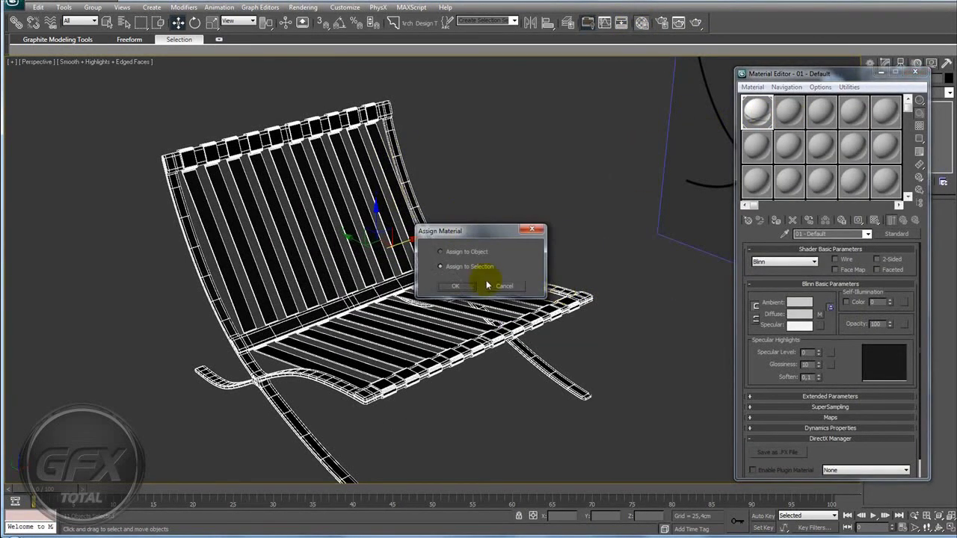
{"action": "left_click", "coordinate": [456, 287]}
Close the Material Editor, deselect, and view the finished chair from behind.
{"action": "left_click", "coordinate": [915, 72]}
{"action": "left_click", "coordinate": [557, 275]}
{"action": "mouse_move", "coordinate": [557, 275]}
{"action": "middle_mouse_down", "text": "alt"}
{"action": "mouse_move", "coordinate": [538, 252]}
{"action": "mouse_move", "coordinate": [449, 336]}
{"action": "mouse_move", "coordinate": [501, 341]}
{"action": "mouse_move", "coordinate": [559, 309]}
{"action": "mouse_move", "coordinate": [541, 272]}
{"action": "mouse_move", "coordinate": [489, 326]}
{"action": "mouse_move", "coordinate": [455, 321]}
{"action": "mouse_move", "coordinate": [457, 310]}
{"action": "mouse_move", "coordinate": [519, 277]}
{"action": "mouse_move", "coordinate": [633, 312]}
{"action": "mouse_move", "coordinate": [628, 340]}
{"action": "mouse_move", "coordinate": [411, 363]}
{"action": "mouse_move", "coordinate": [471, 365]}
{"action": "mouse_move", "coordinate": [480, 416]}
{"action": "mouse_move", "coordinate": [489, 369]}
{"action": "mouse_move", "coordinate": [470, 357]}
{"action": "mouse_move", "coordinate": [470, 340]}
{"action": "middle_mouse_up", "text": "alt"}
{"action": "scroll", "coordinate": [488, 369], "scroll_direction": "up", "scroll_amount": 3}
{"action": "scroll", "coordinate": [487, 368], "scroll_direction": "up", "scroll_amount": 2}
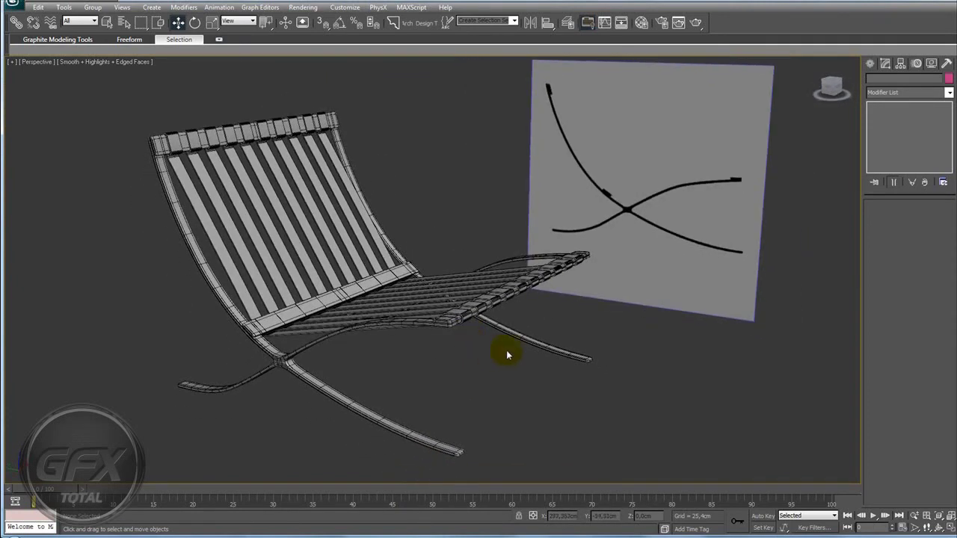